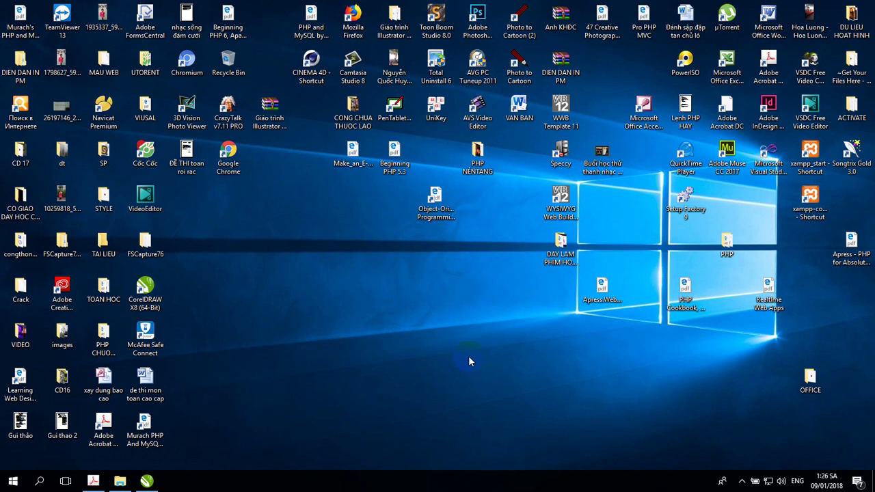
- Switch to CorelDRAW and select the orange T-rex group with the red snout
{"action": "left_click", "coordinate": [147, 481]}
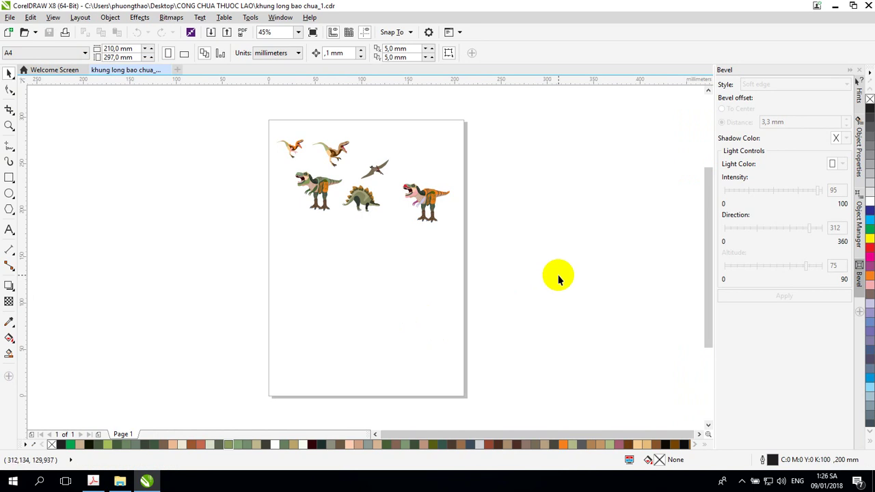
{"action": "key", "text": "z"}
{"action": "left_click_drag", "start_coordinate": [262, 135], "coordinate": [471, 247]}
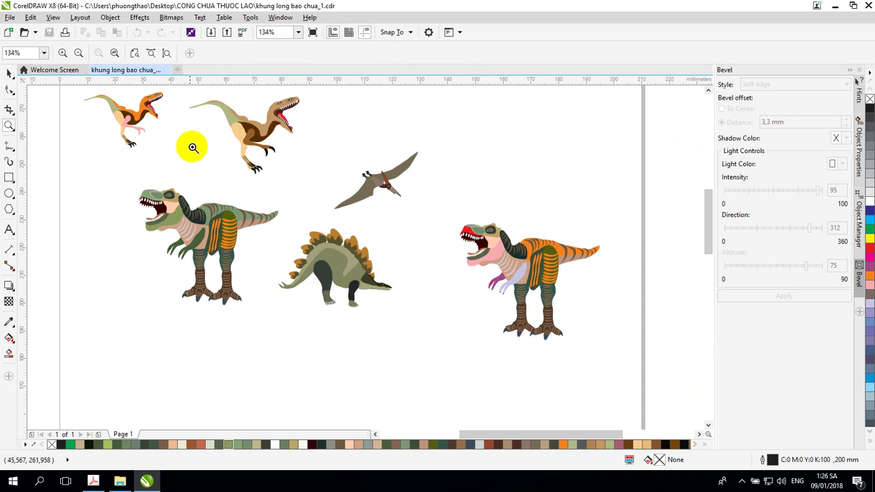
{"action": "left_click_drag", "start_coordinate": [322, 156], "coordinate": [332, 162]}
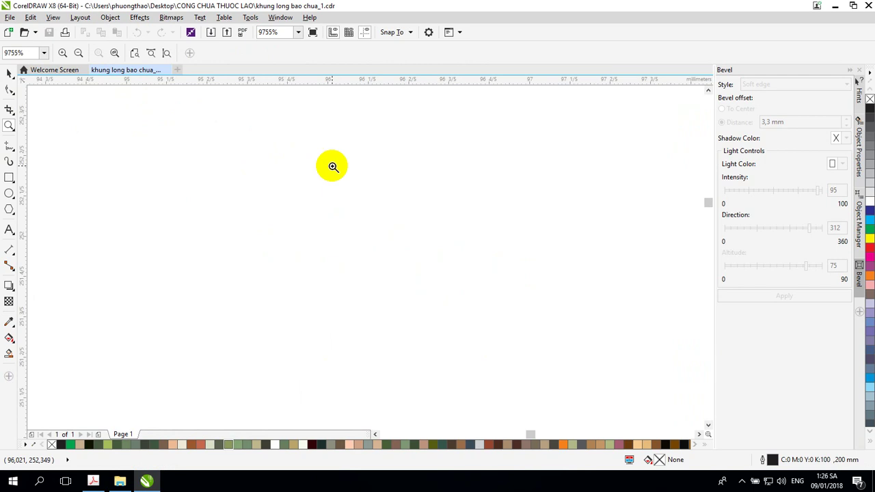
{"action": "key", "text": "shift+F4"}
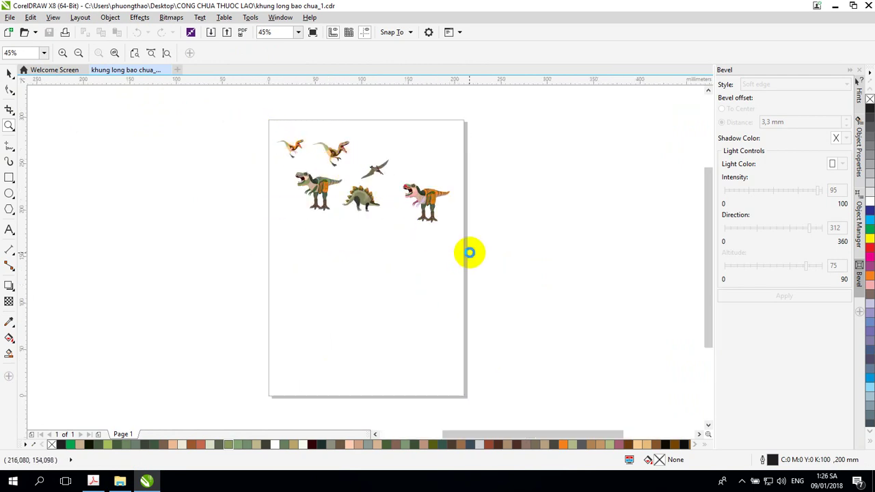
{"action": "key", "text": "F4"}
{"action": "left_click_drag", "start_coordinate": [156, 190], "coordinate": [621, 402]}
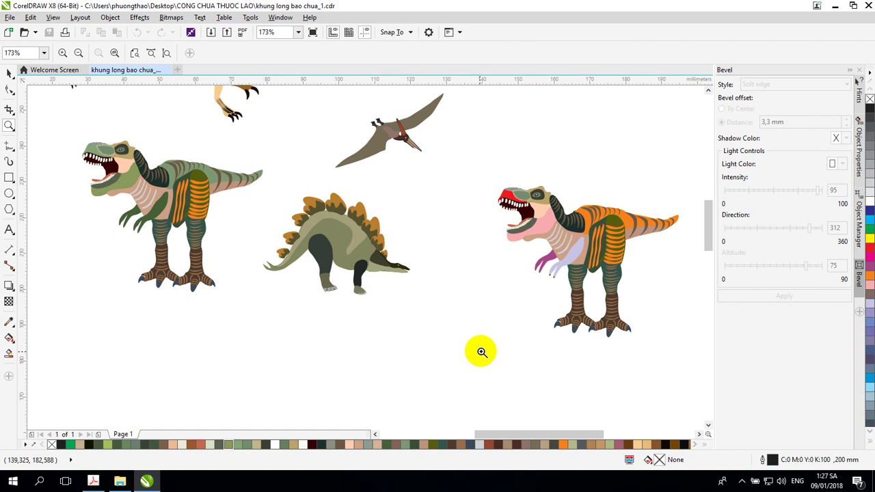
{"action": "left_click", "coordinate": [9, 73]}
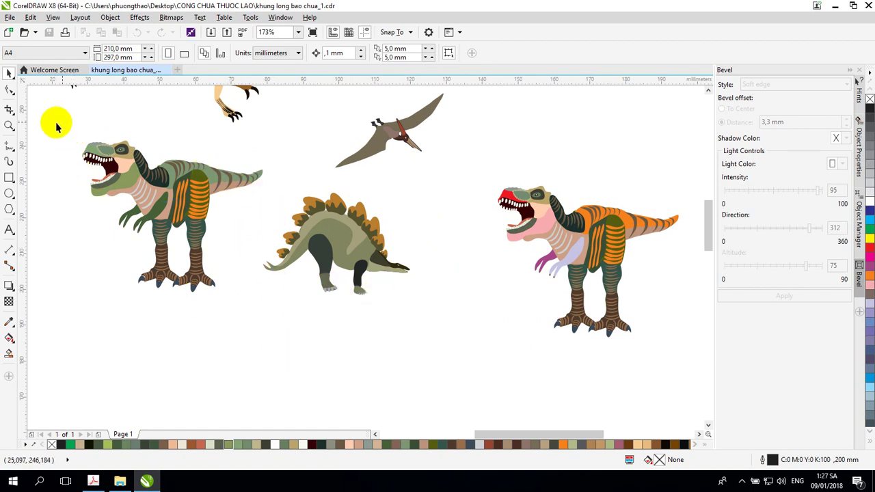
{"action": "left_click_drag", "start_coordinate": [469, 162], "coordinate": [685, 368]}
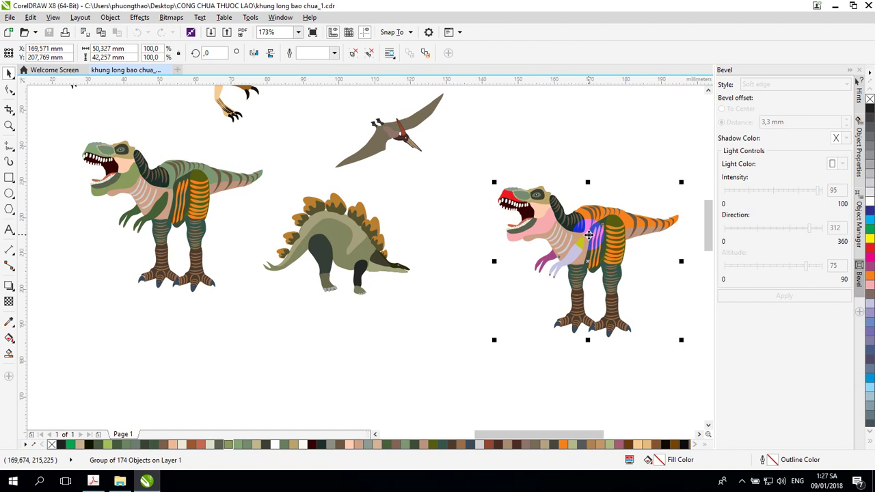
{"action": "left_click", "coordinate": [513, 238]}
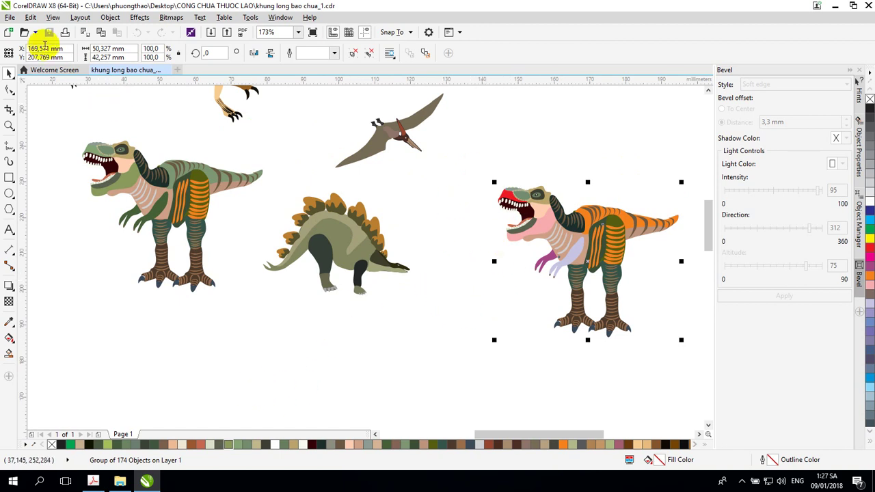
- Start exporting the selected dinosaur, then create and enter a new Desktop folder named Dinasor as the destination
{"action": "left_click", "coordinate": [9, 17]}
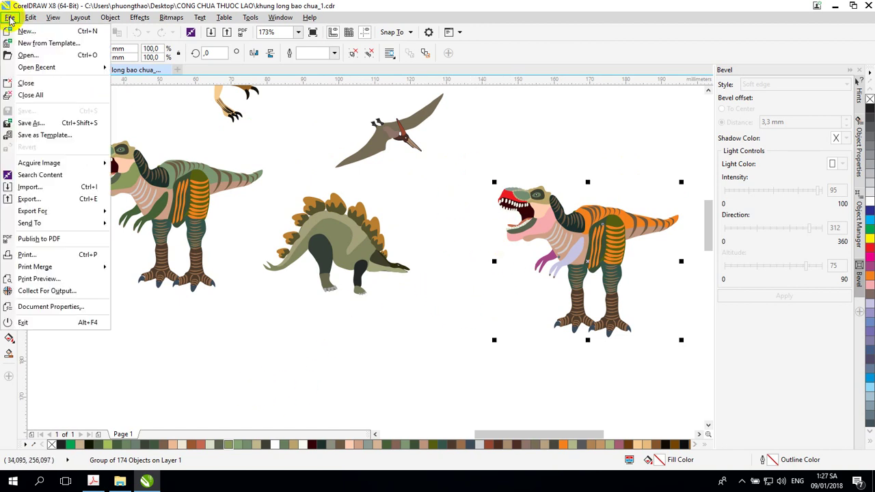
{"action": "left_click", "coordinate": [30, 200]}
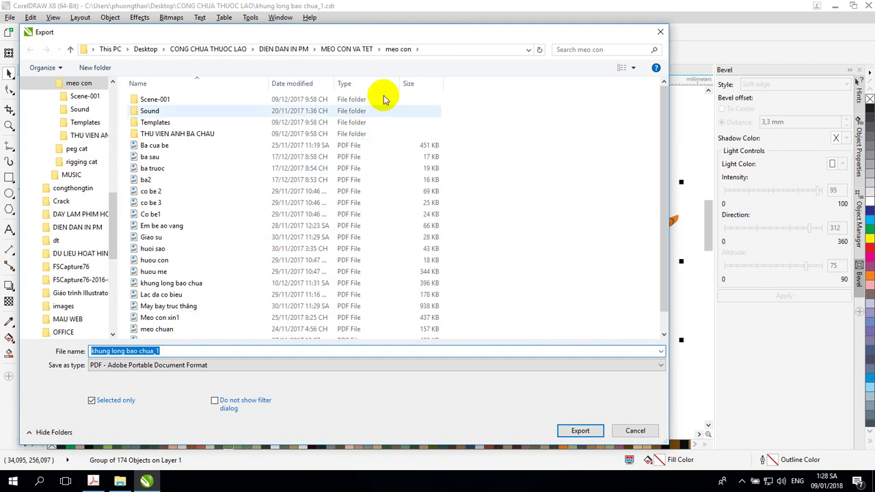
{"action": "left_click", "coordinate": [145, 49]}
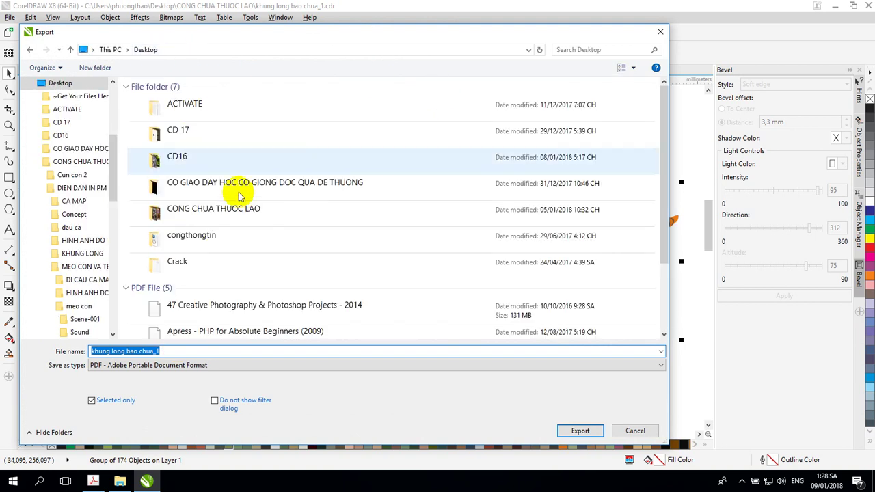
{"action": "scroll", "coordinate": [490, 280], "scroll_direction": "down", "scroll_amount": 15}
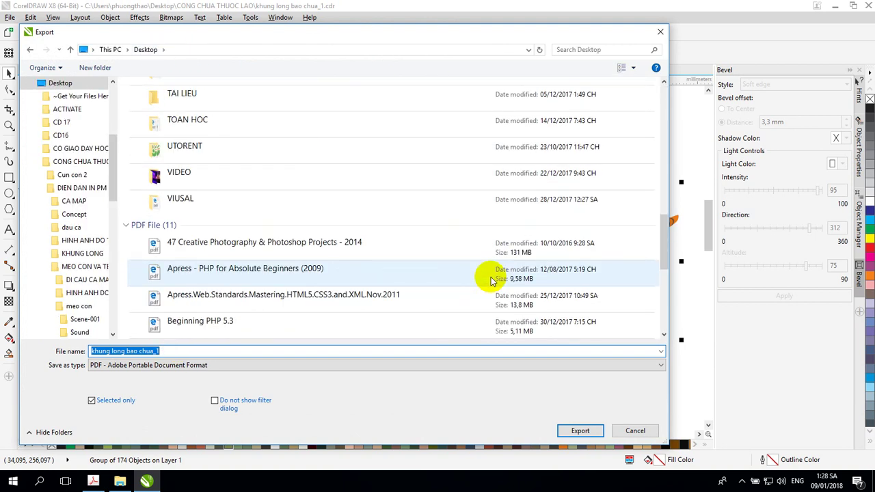
{"action": "right_click", "coordinate": [394, 234]}
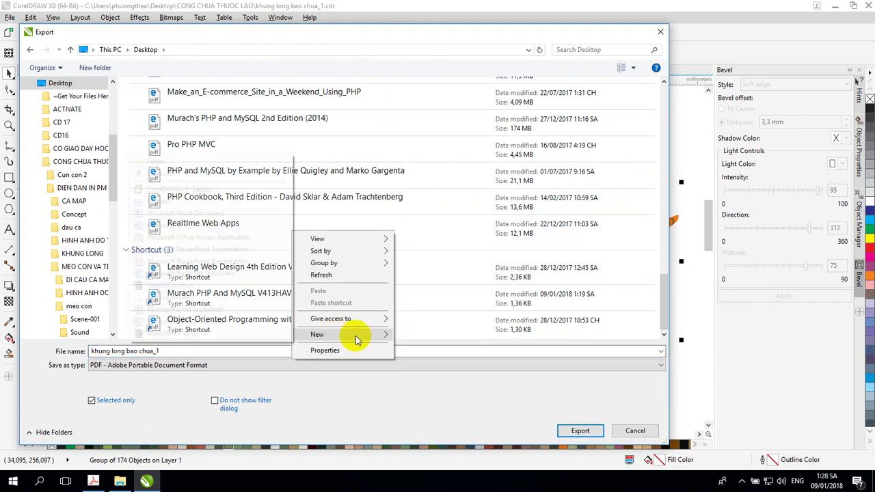
{"action": "mouse_move", "coordinate": [354, 335]}
{"action": "left_click", "coordinate": [190, 164]}
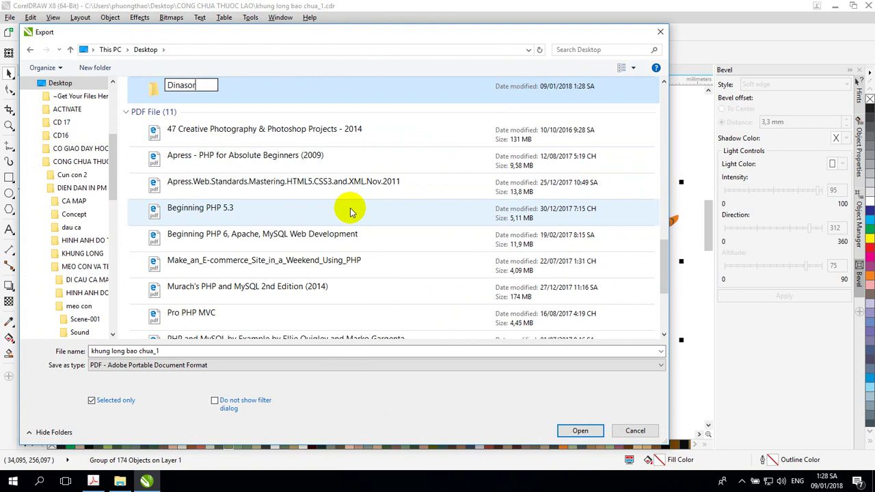
{"action": "key", "text": "Return"}
{"action": "double_click", "coordinate": [194, 91]}
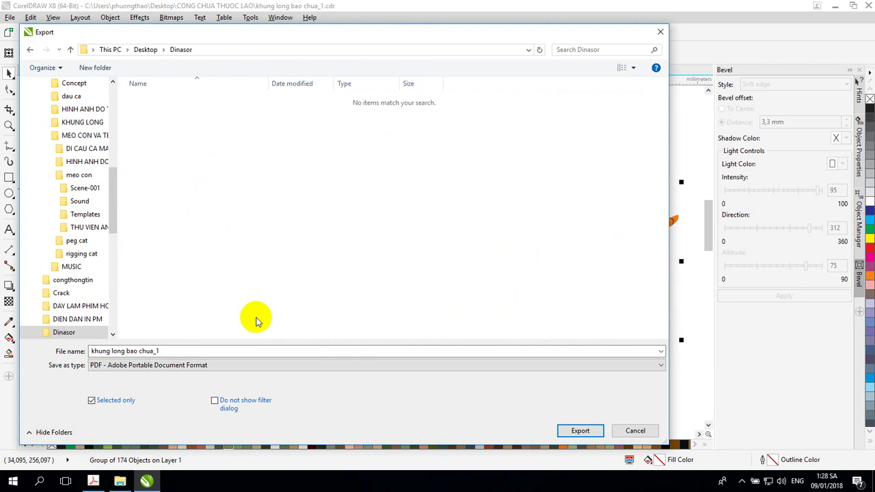
- Export the selection as PDF under the name khung long bao chua_1 and review the color, document, object and security settings
{"action": "triple_click", "coordinate": [179, 349]}
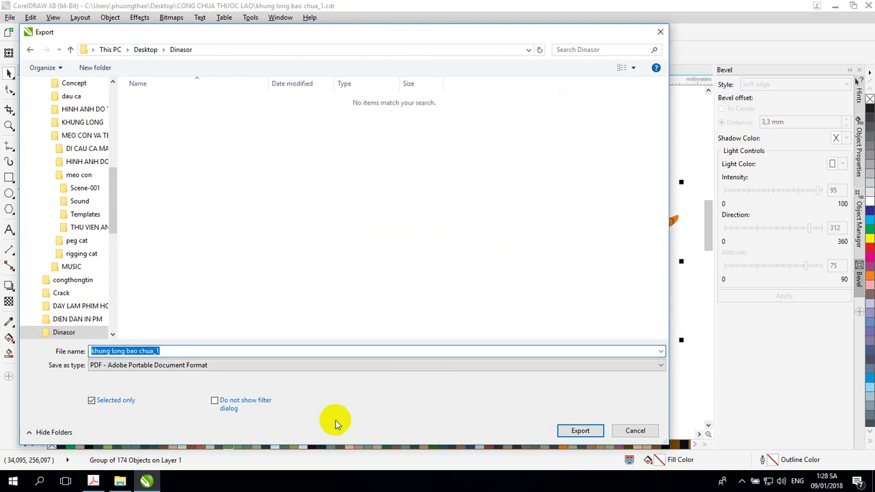
{"action": "left_click", "coordinate": [575, 435]}
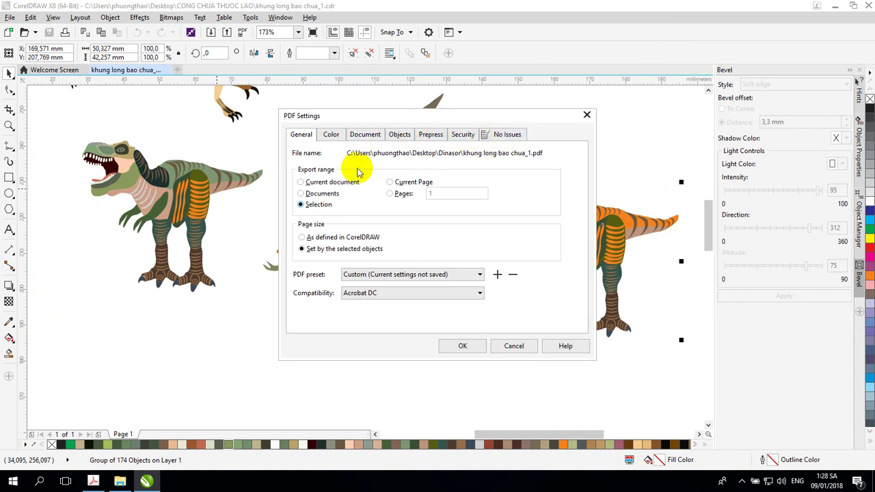
{"action": "left_click", "coordinate": [330, 134]}
{"action": "left_click", "coordinate": [363, 134]}
{"action": "left_click", "coordinate": [399, 134]}
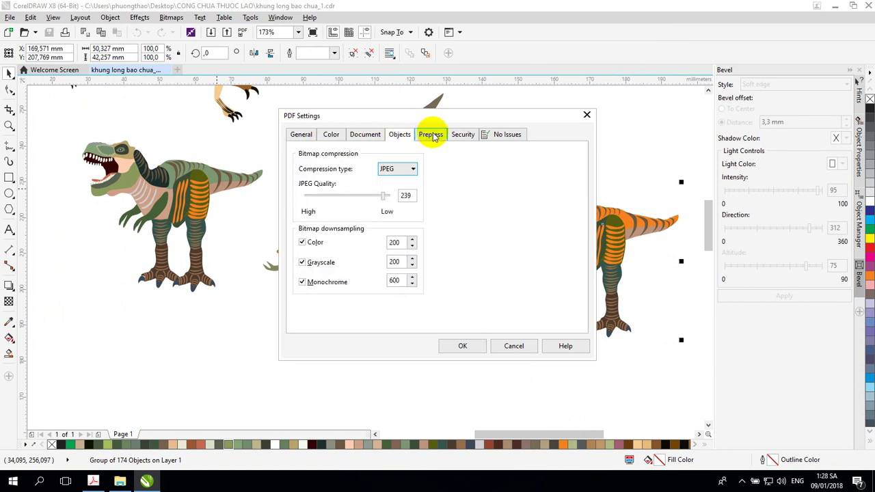
{"action": "left_click", "coordinate": [462, 134]}
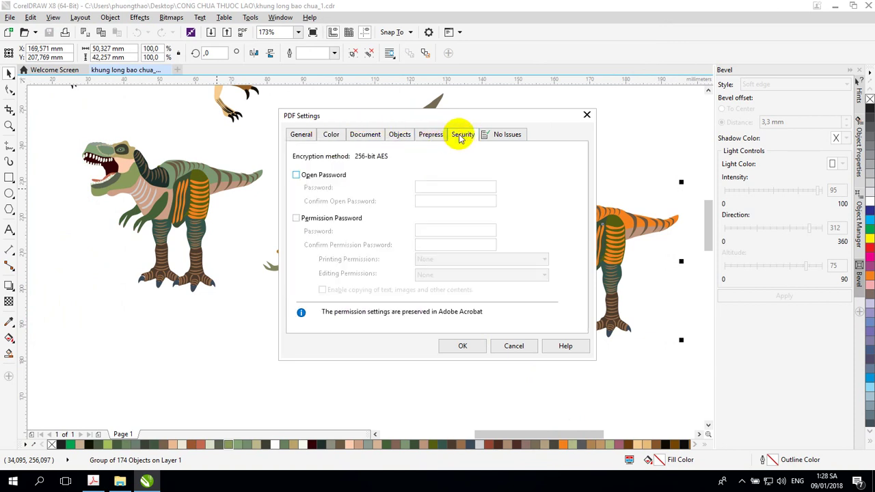
{"action": "left_click", "coordinate": [402, 137]}
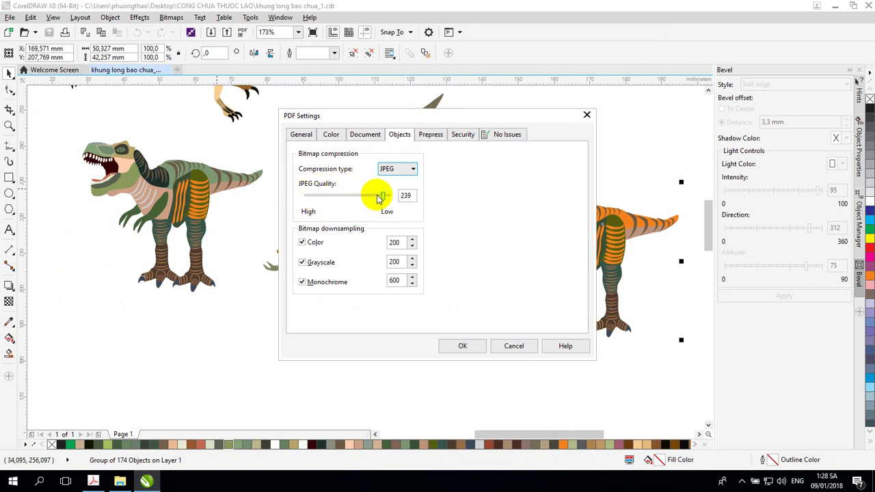
- Raise the JPEG quality of the bitmap compression toward High and complete the PDF export
{"action": "left_click_drag", "start_coordinate": [382, 197], "coordinate": [387, 195]}
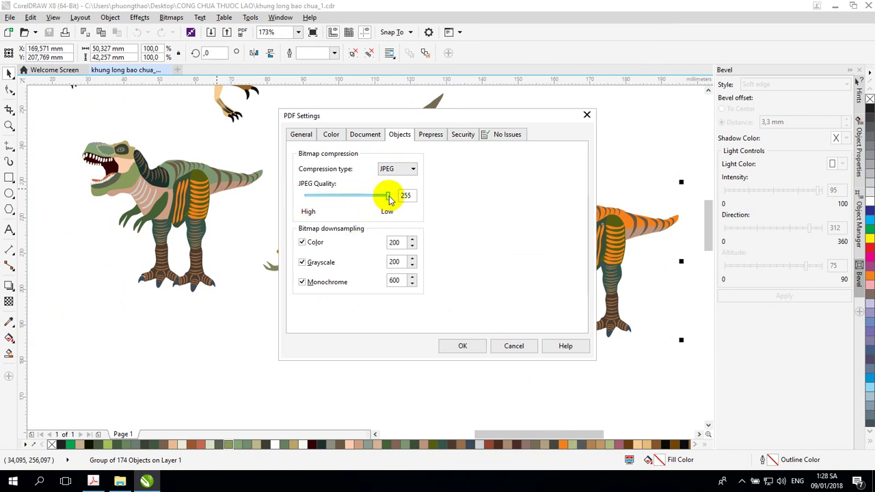
{"action": "left_click_drag", "start_coordinate": [388, 198], "coordinate": [318, 199]}
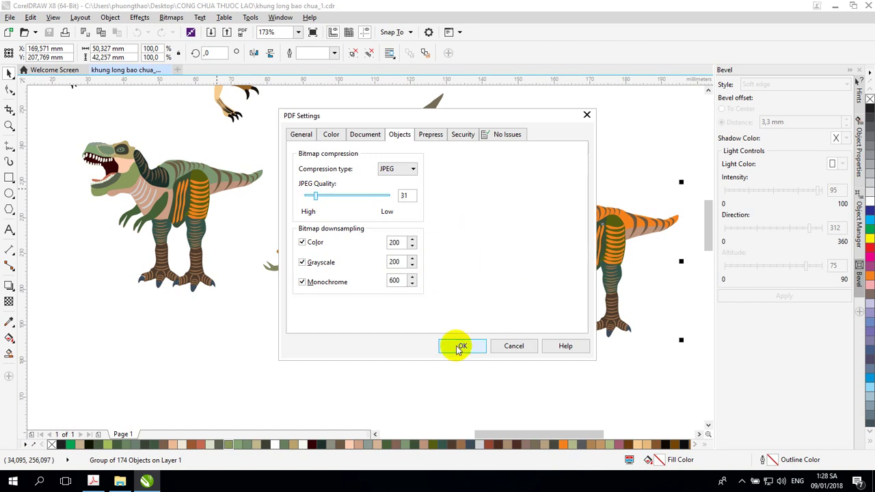
{"action": "left_click_drag", "start_coordinate": [315, 196], "coordinate": [336, 196]}
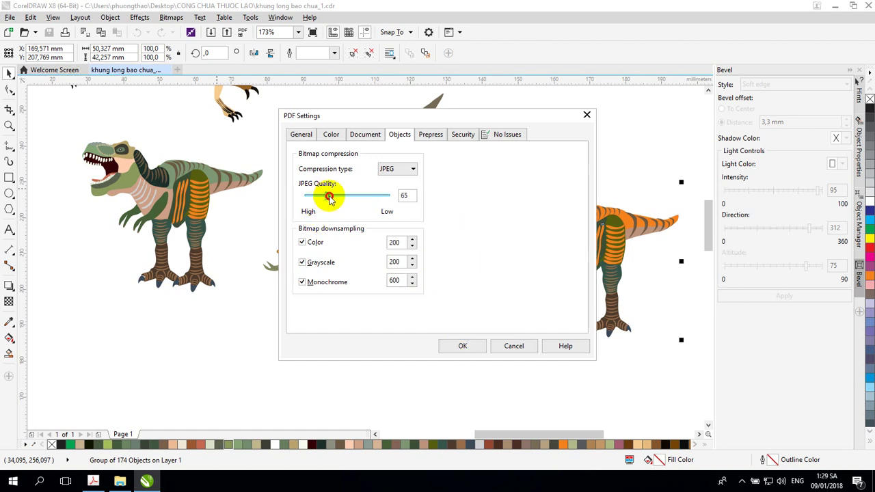
{"action": "left_click", "coordinate": [460, 347]}
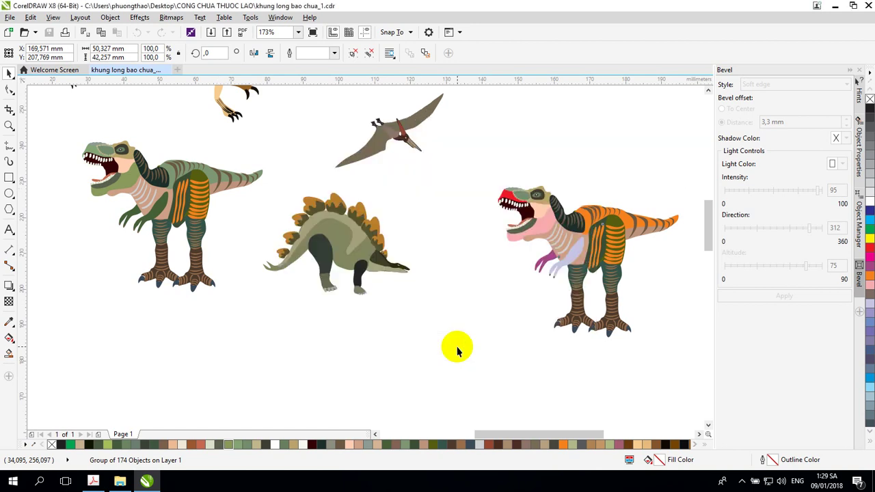
- Minimize CorelDRAW, run Toon Boom Studio 8.0 as administrator and create a new project named Scen1
{"action": "left_click", "coordinate": [836, 6]}
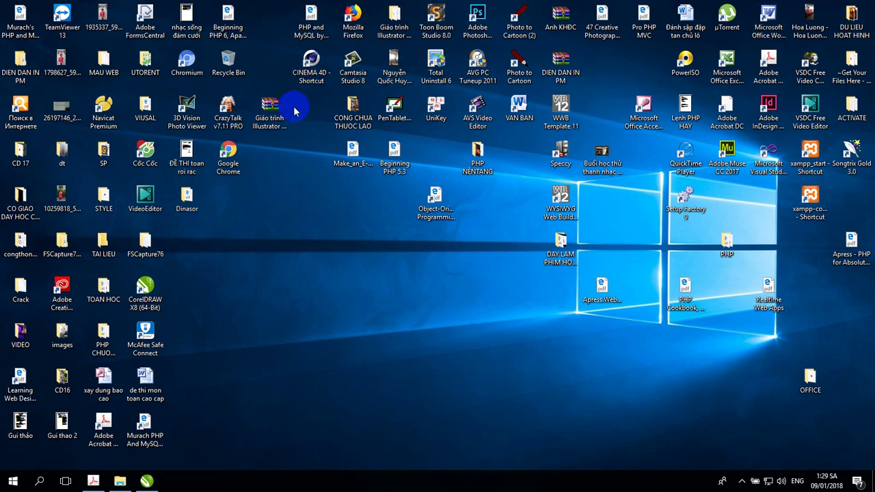
{"action": "right_click", "coordinate": [438, 14]}
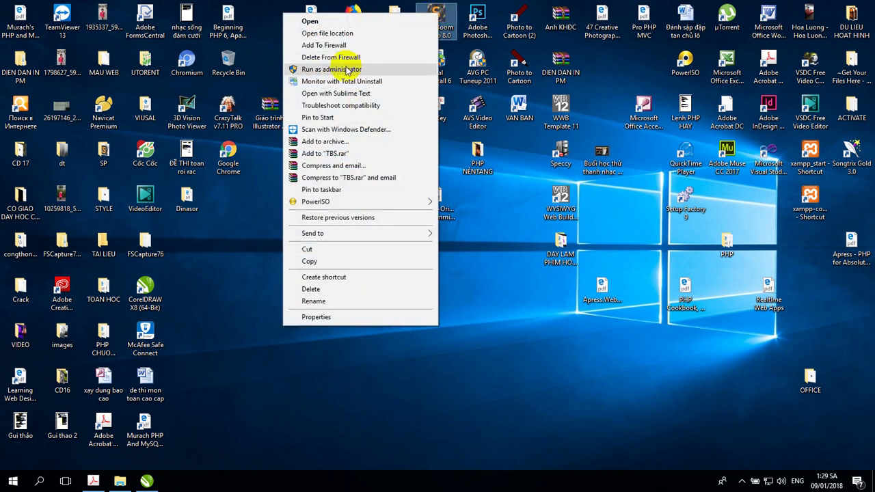
{"action": "left_click", "coordinate": [349, 70]}
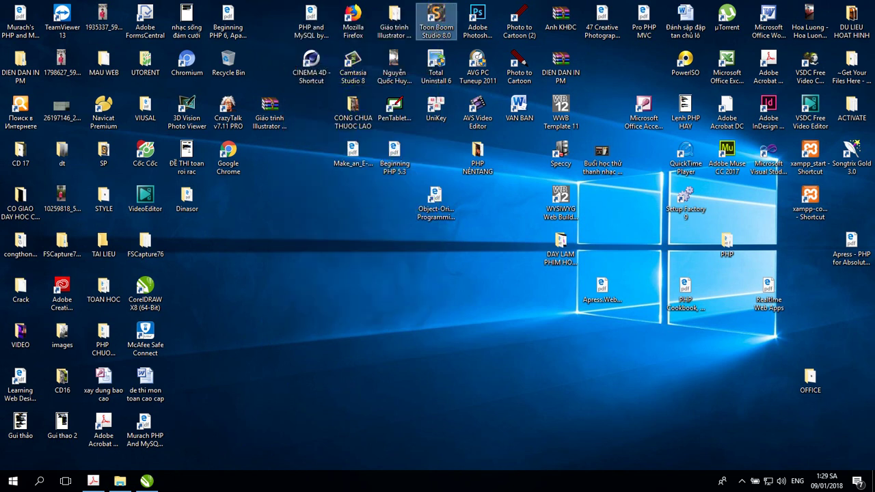
{"action": "left_click", "coordinate": [393, 223]}
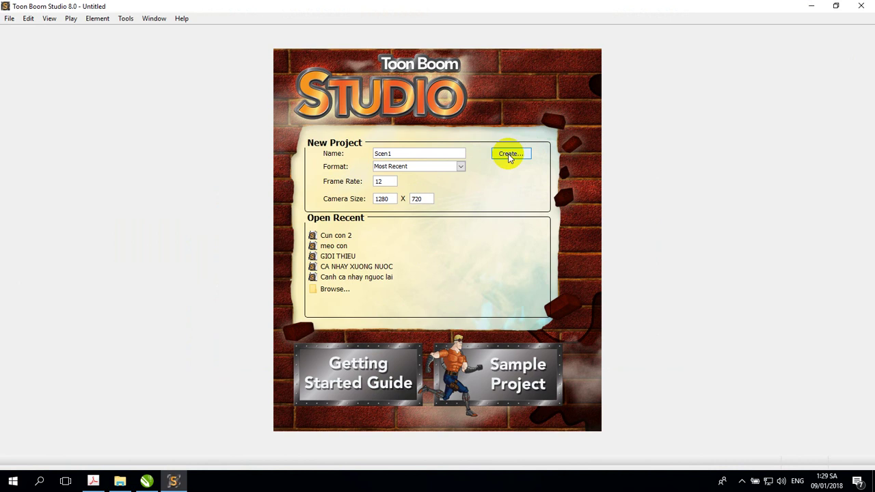
{"action": "left_click", "coordinate": [509, 155]}
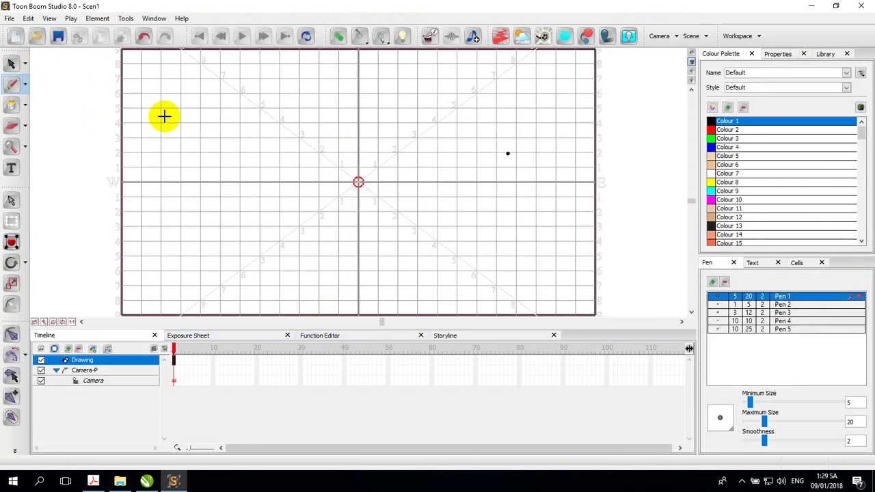
- Import khung long bao chua_1 from the Desktop's Dinasor folder into the scene, preserving the original layers
{"action": "left_click", "coordinate": [10, 19]}
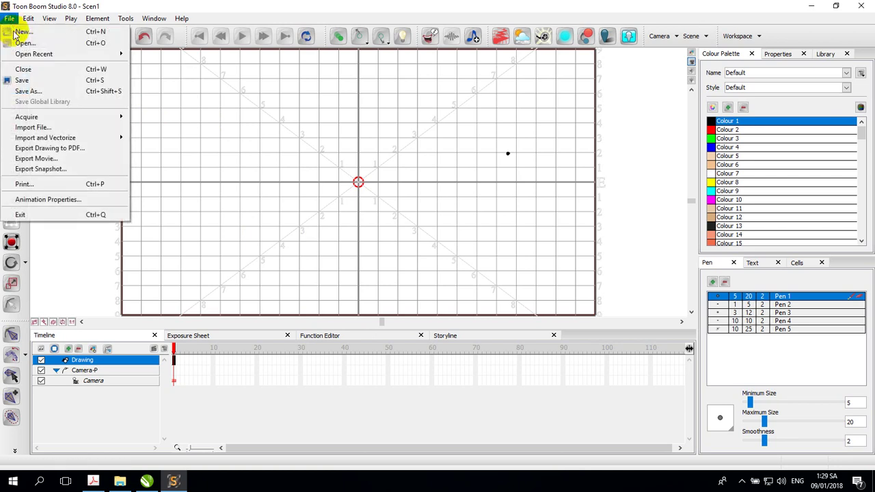
{"action": "left_click", "coordinate": [59, 130]}
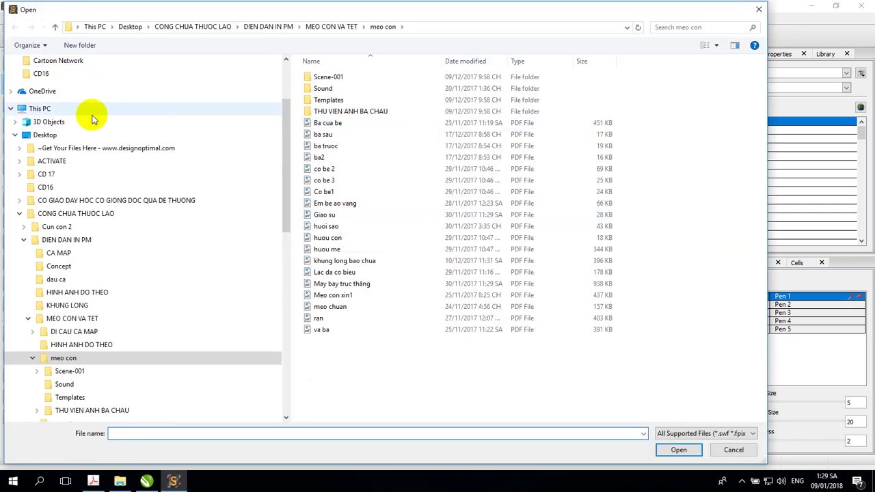
{"action": "left_click_drag", "start_coordinate": [284, 128], "coordinate": [283, 68]}
{"action": "left_click", "coordinate": [86, 82]}
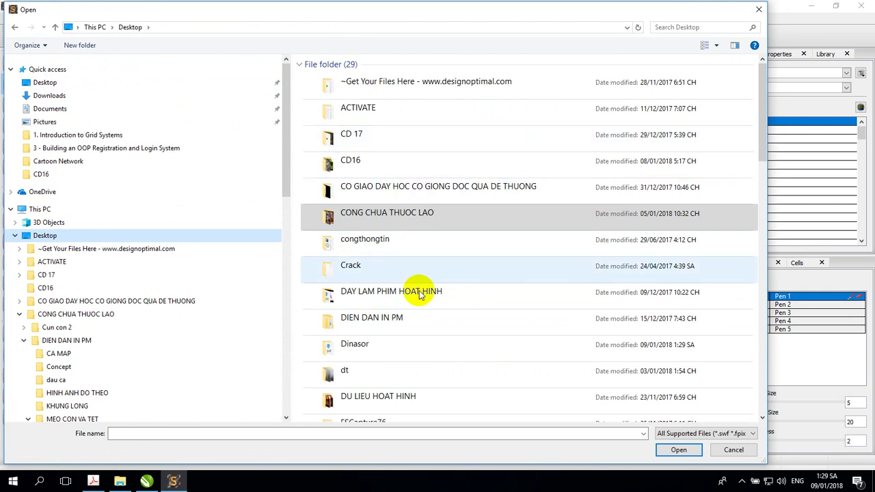
{"action": "double_click", "coordinate": [372, 339]}
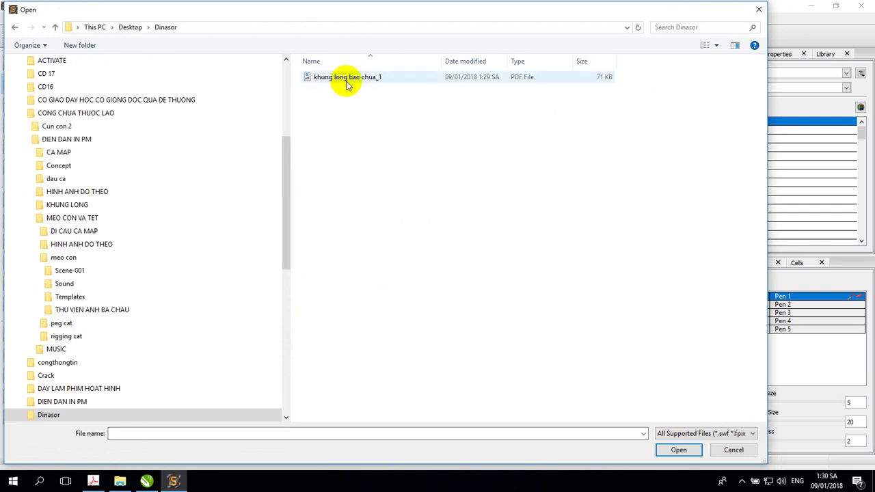
{"action": "double_click", "coordinate": [348, 80]}
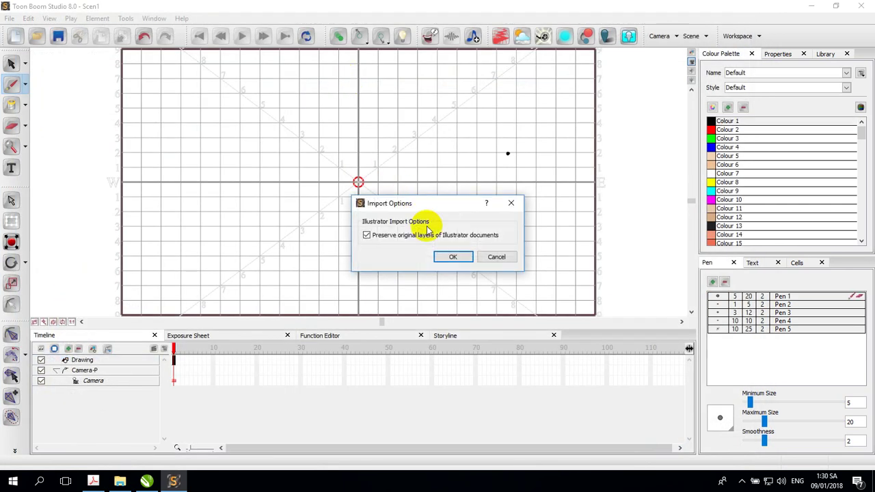
{"action": "left_click", "coordinate": [444, 257]}
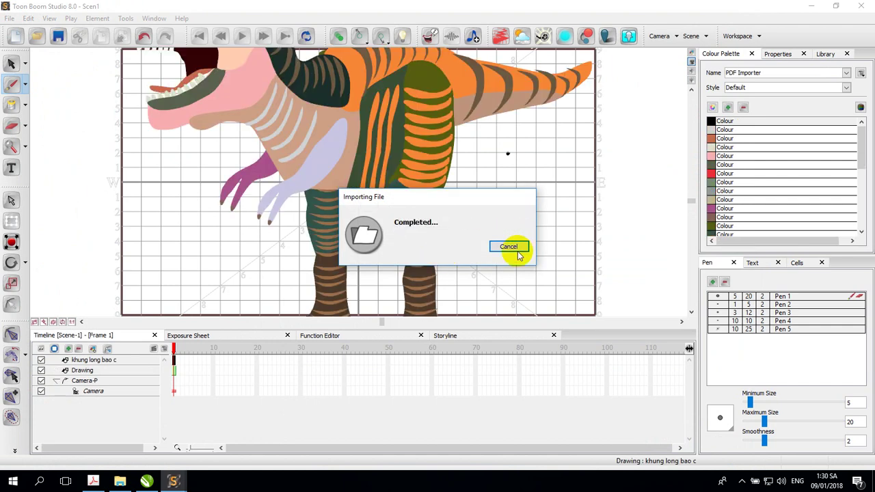
- Select the whole imported dinosaur drawing, scale it down to under a third of its size and place it in the frame's lower centre
{"action": "left_click", "coordinate": [443, 281]}
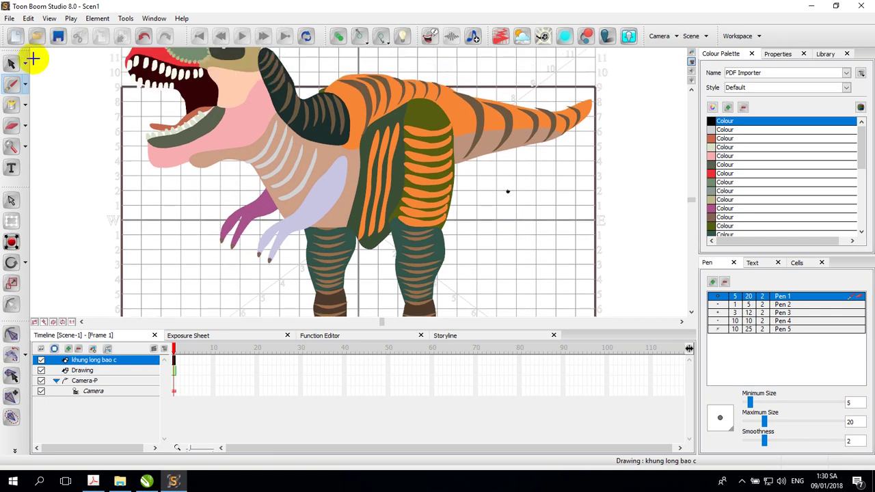
{"action": "left_click", "coordinate": [11, 63]}
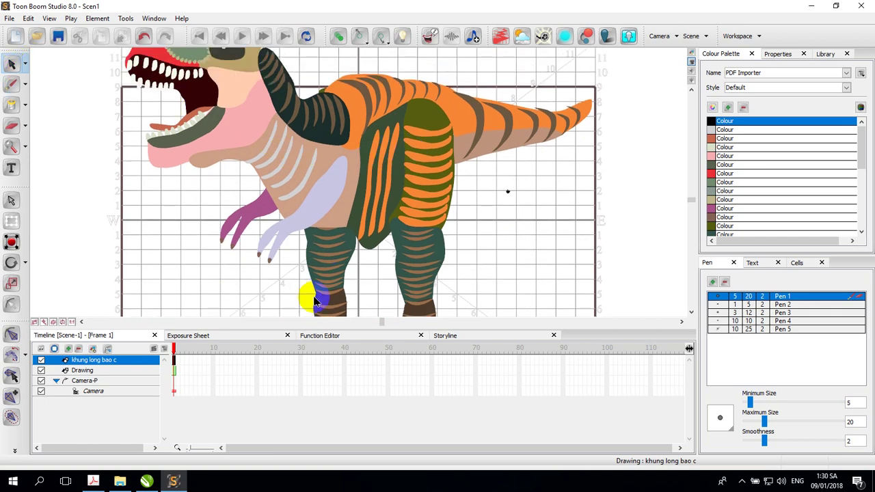
{"action": "scroll", "coordinate": [325, 294], "scroll_direction": "down", "scroll_amount": 3}
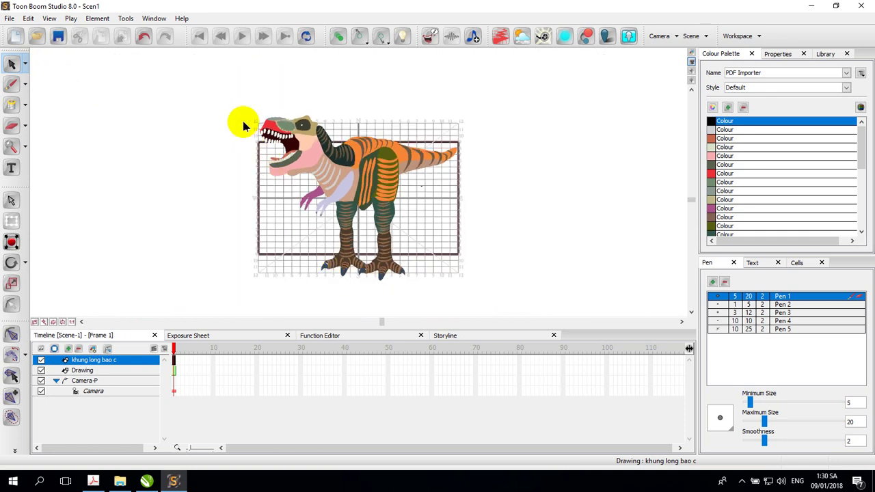
{"action": "left_click_drag", "start_coordinate": [238, 110], "coordinate": [484, 303]}
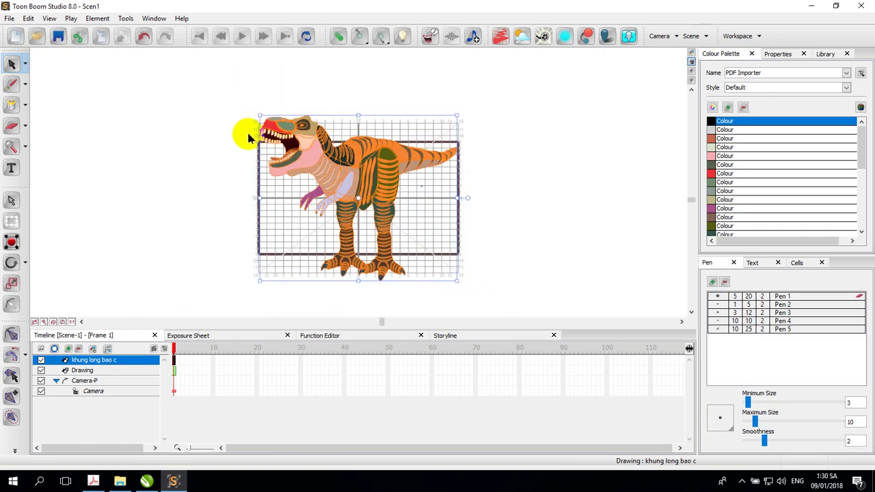
{"action": "left_click_drag", "start_coordinate": [210, 89], "coordinate": [506, 310]}
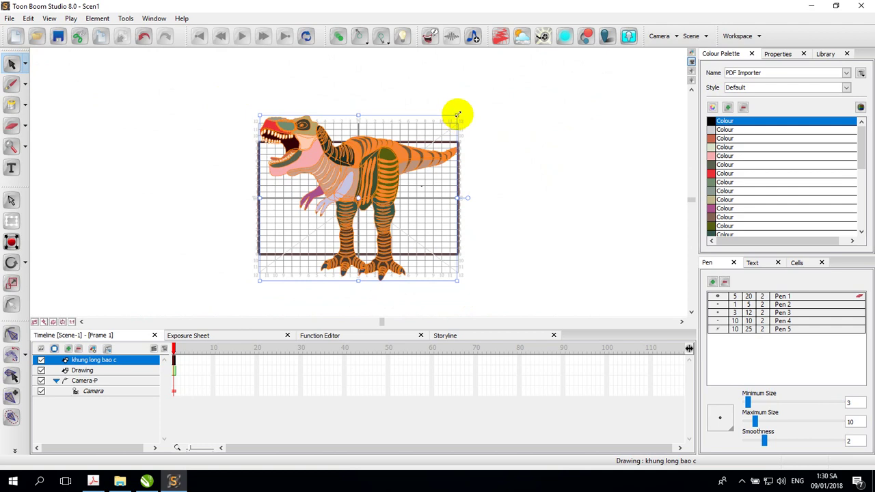
{"action": "left_click_drag", "start_coordinate": [458, 115], "coordinate": [357, 223]}
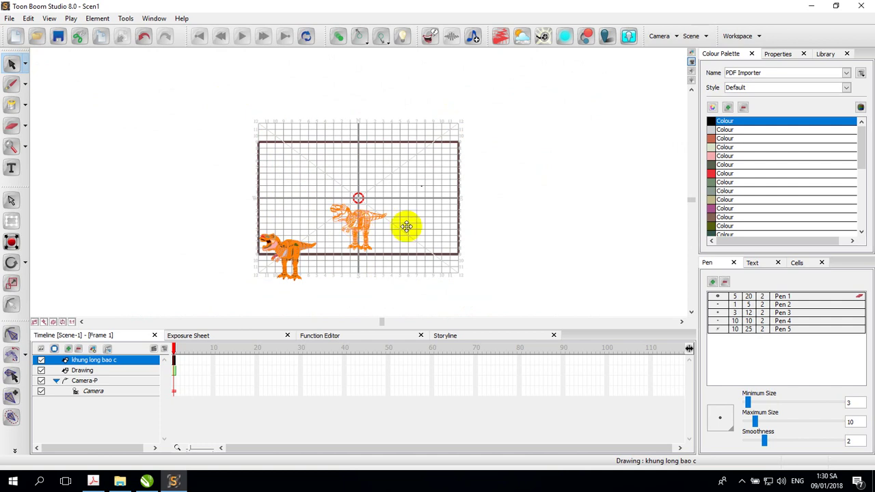
{"action": "left_click", "coordinate": [489, 233]}
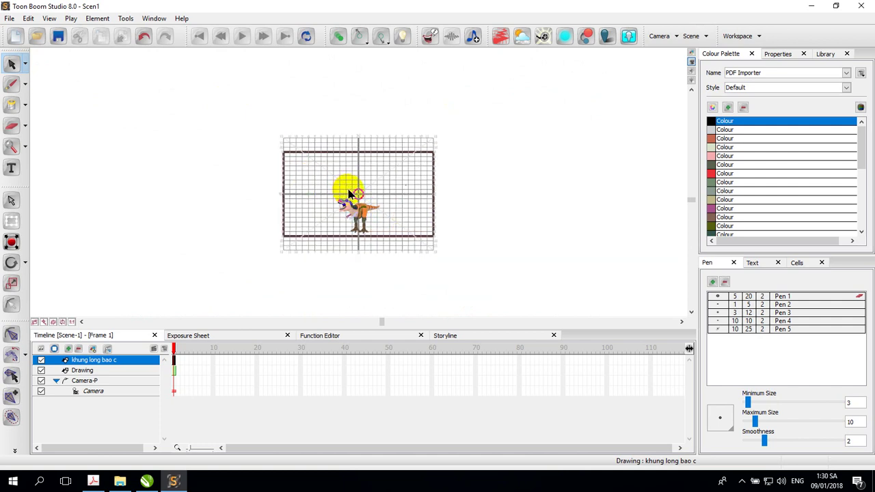
- Duplicate the khung long bao c element in the timeline
{"action": "key", "text": "2"}
{"action": "key", "text": "2"}
{"action": "key", "text": "2"}
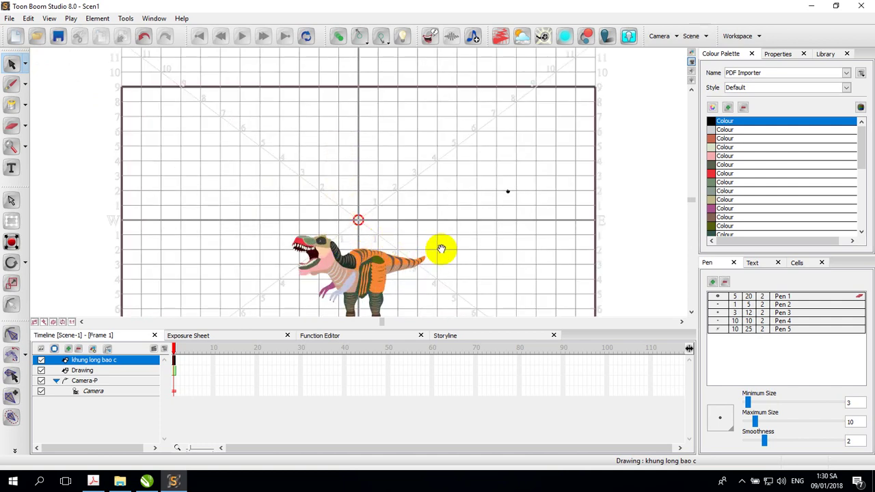
{"action": "left_click_drag", "start_coordinate": [441, 250], "coordinate": [438, 187]}
{"action": "key", "text": "2"}
{"action": "key", "text": "2"}
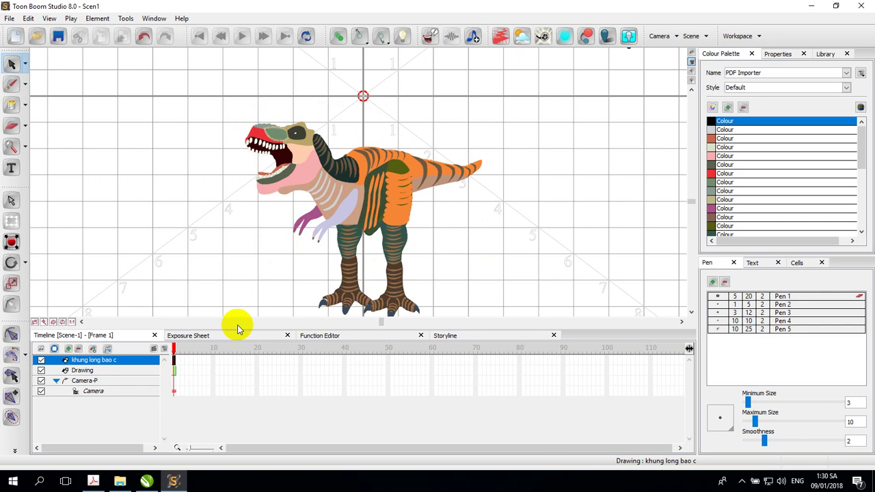
{"action": "left_click", "coordinate": [175, 361]}
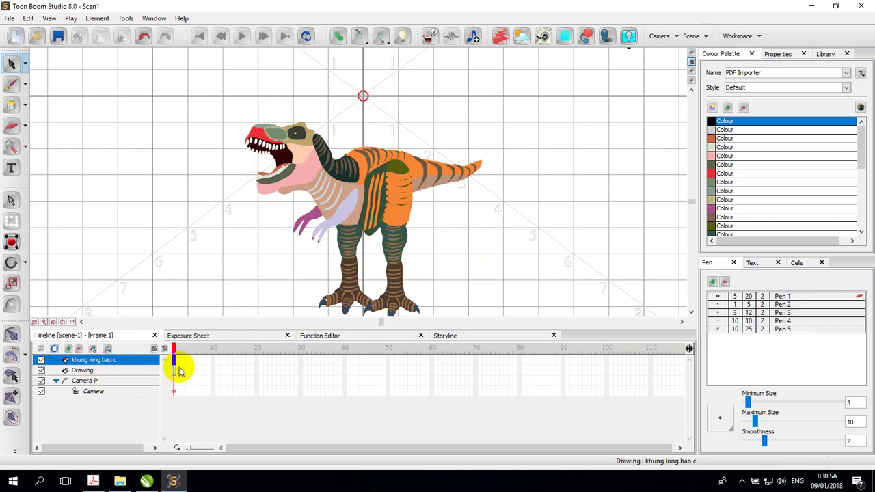
{"action": "left_click", "coordinate": [69, 360]}
{"action": "right_click", "coordinate": [86, 367]}
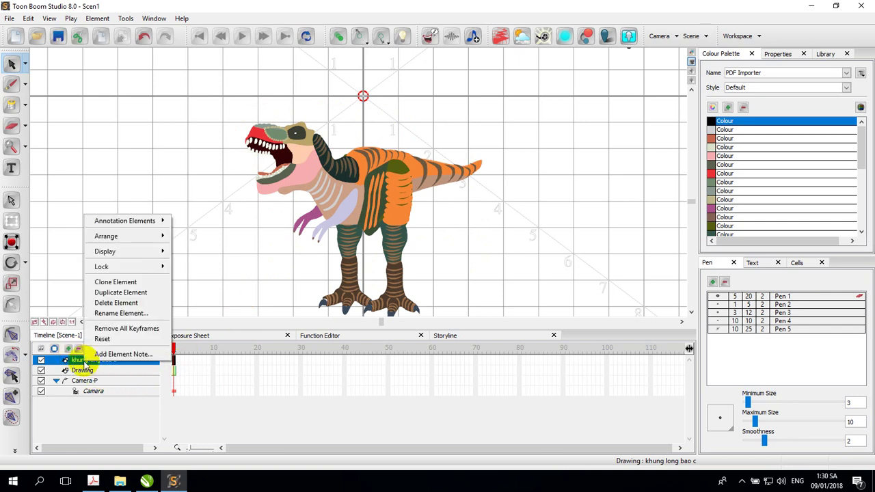
{"action": "left_click", "coordinate": [118, 293]}
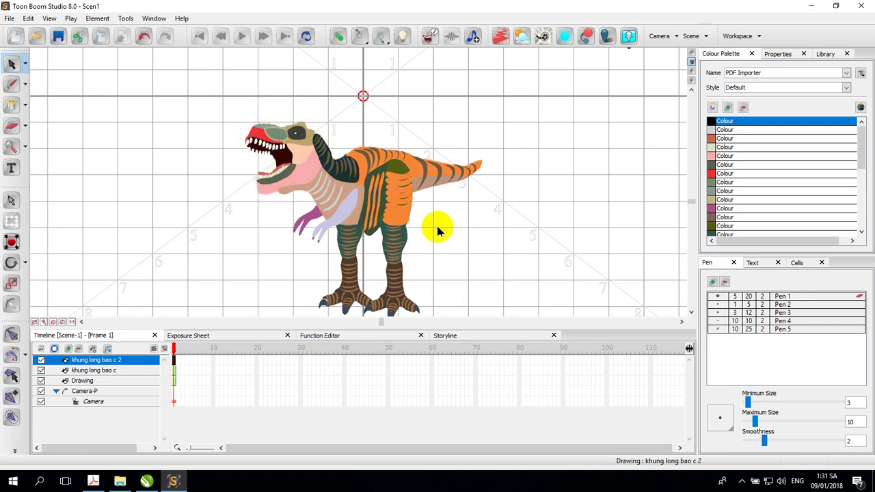
{"action": "right_click", "coordinate": [73, 363]}
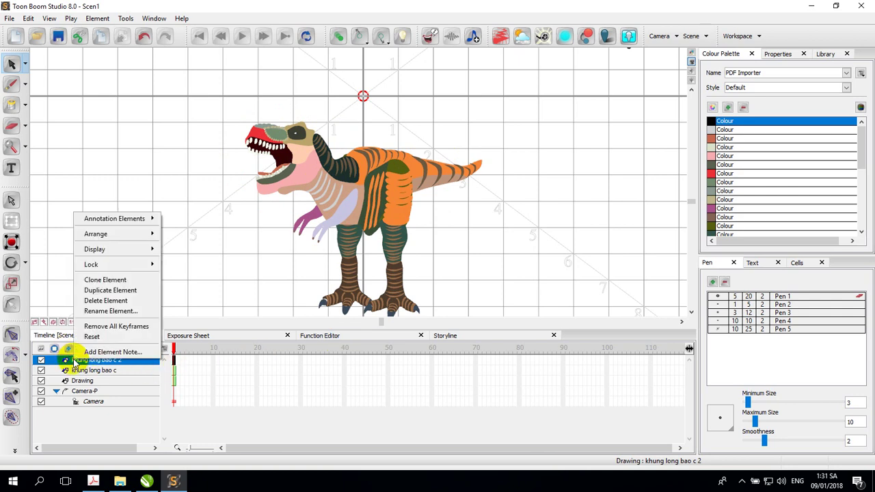
{"action": "left_click", "coordinate": [107, 291]}
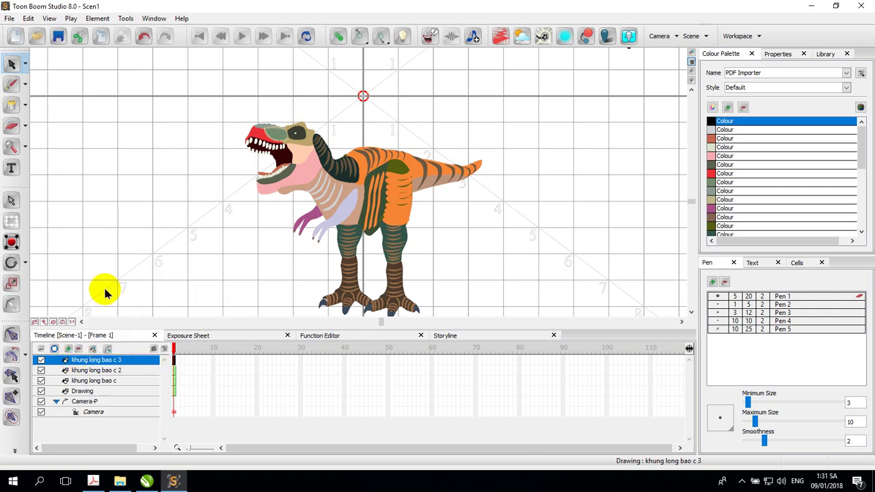
{"action": "right_click", "coordinate": [81, 361]}
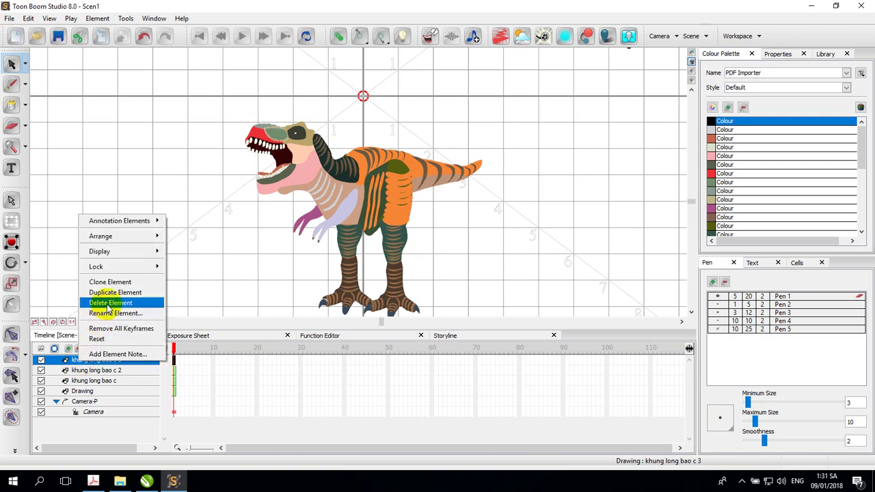
{"action": "left_click", "coordinate": [107, 303]}
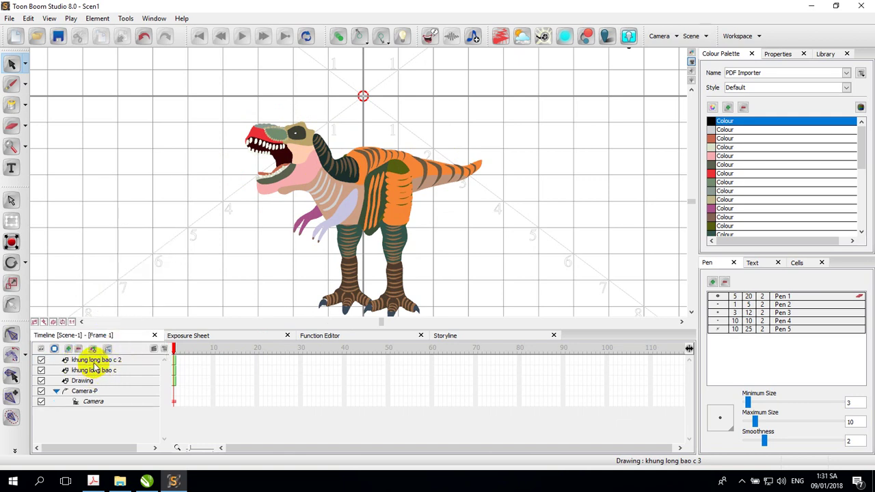
- Duplicate the topmost dinosaur element three times in succession
{"action": "right_click", "coordinate": [94, 368]}
{"action": "left_click", "coordinate": [107, 291]}
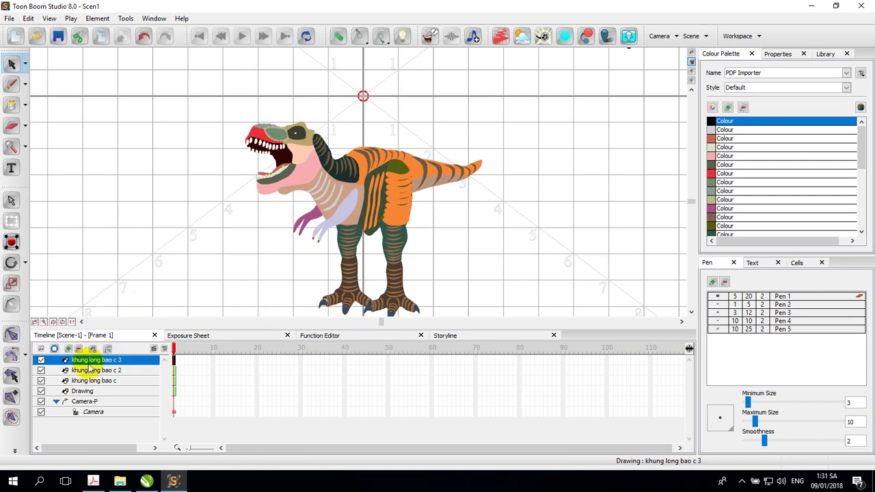
{"action": "right_click", "coordinate": [88, 363]}
{"action": "left_click", "coordinate": [123, 293]}
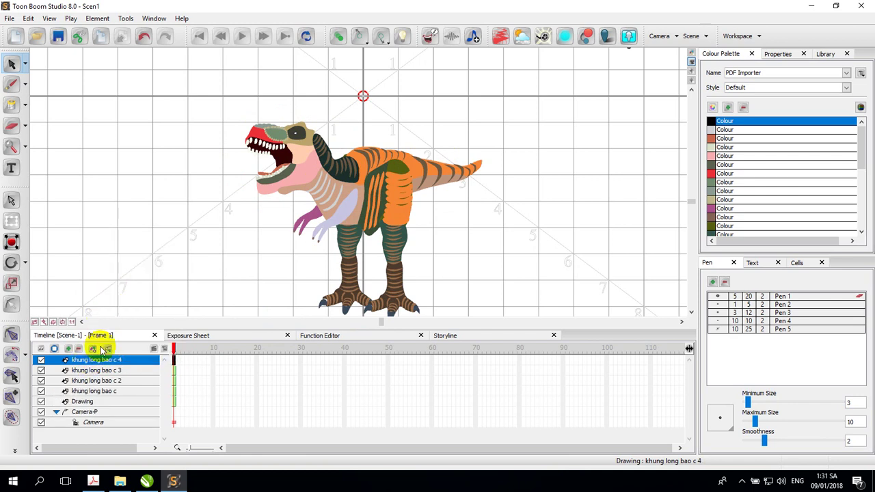
{"action": "right_click", "coordinate": [91, 368]}
{"action": "left_click", "coordinate": [111, 289]}
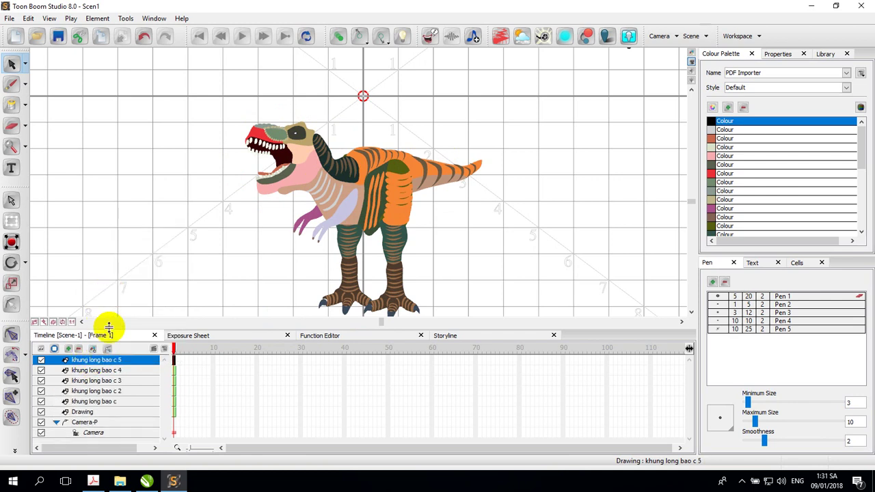
- Check the first-frame cells of the dinosaur copies and duplicate the newest element two more times
{"action": "left_click", "coordinate": [175, 372]}
{"action": "left_click", "coordinate": [175, 381]}
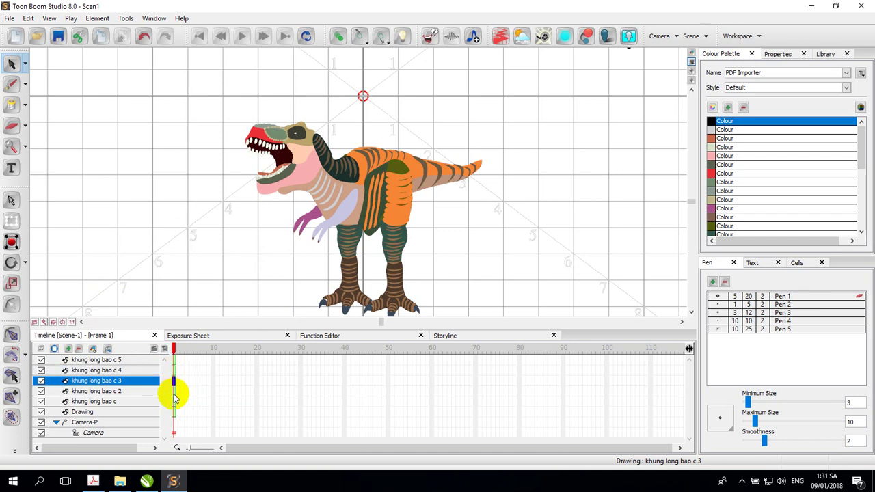
{"action": "left_click", "coordinate": [174, 392]}
{"action": "left_click", "coordinate": [175, 402]}
{"action": "left_click", "coordinate": [176, 382]}
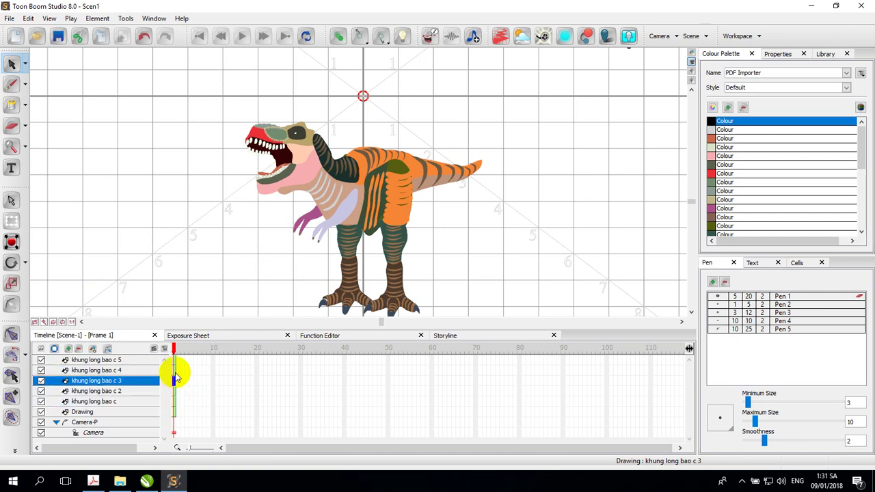
{"action": "left_click", "coordinate": [174, 361]}
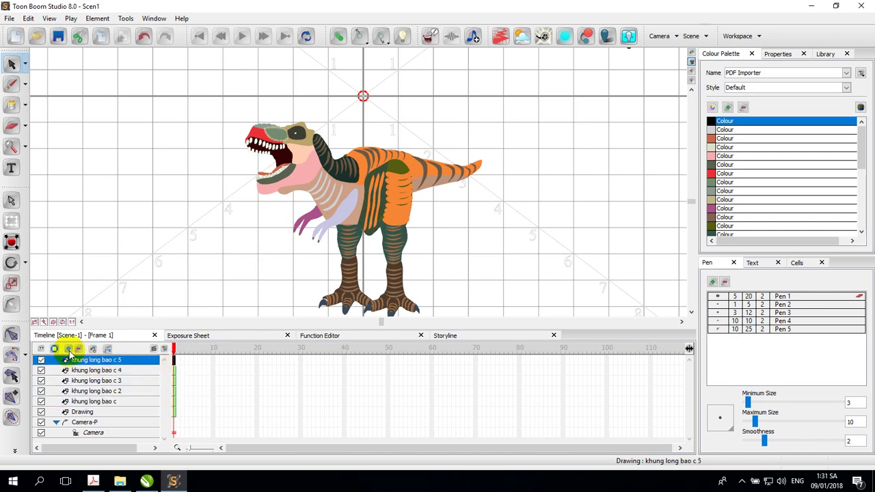
{"action": "right_click", "coordinate": [81, 360]}
{"action": "left_click", "coordinate": [102, 291]}
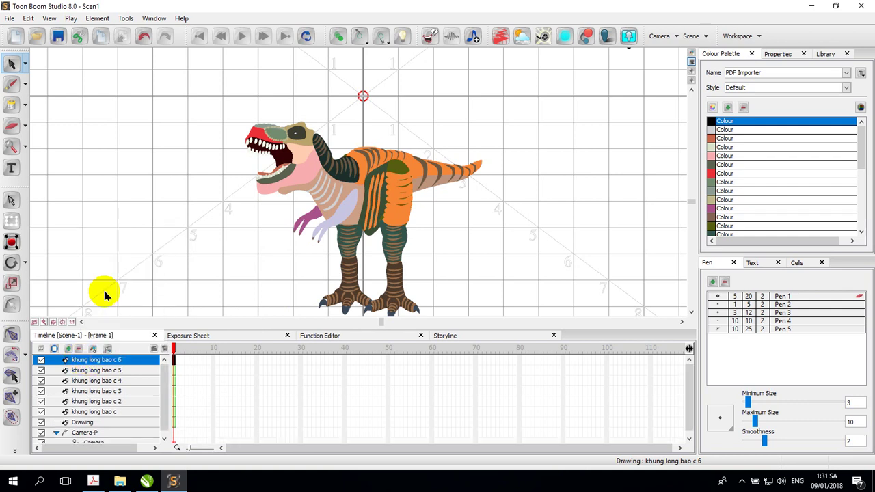
{"action": "right_click", "coordinate": [81, 361]}
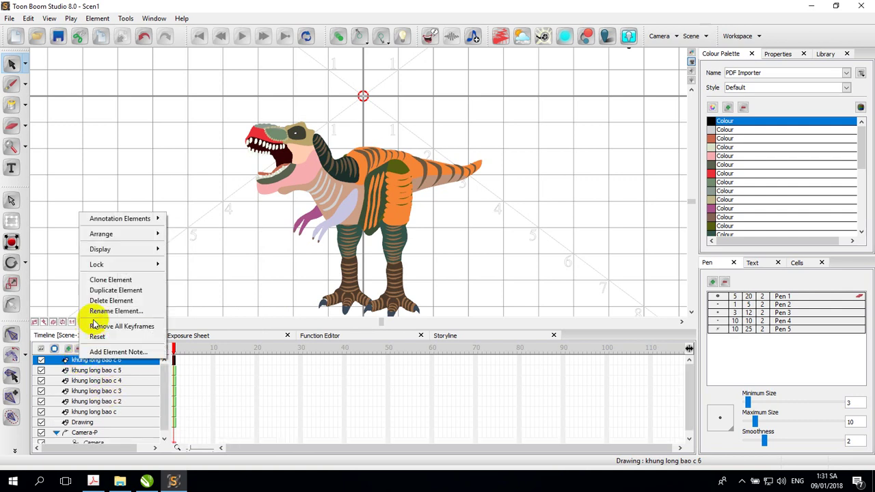
{"action": "left_click", "coordinate": [113, 289]}
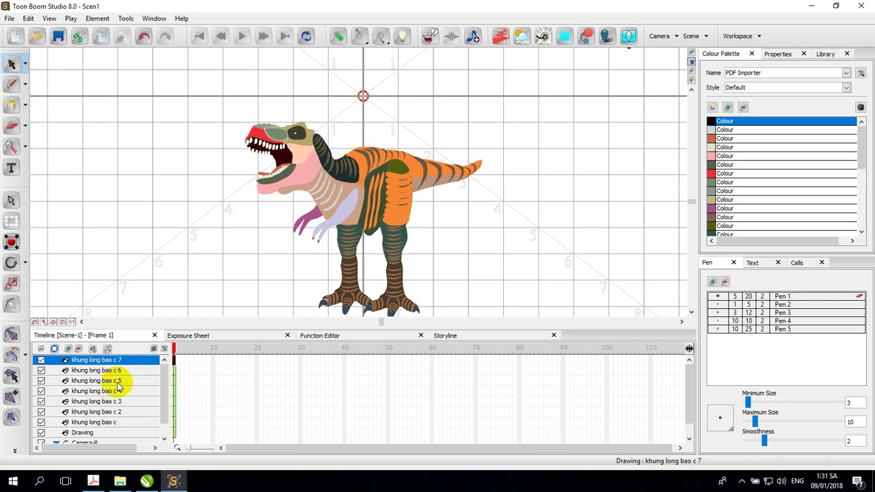
- Hide the six dinosaur copies and select the first-frame cell of the original khung long bao c element
{"action": "mouse_move", "coordinate": [162, 386]}
{"action": "left_mouse_down"}
{"action": "mouse_move", "coordinate": [162, 401]}
{"action": "mouse_move", "coordinate": [162, 390]}
{"action": "left_mouse_up"}
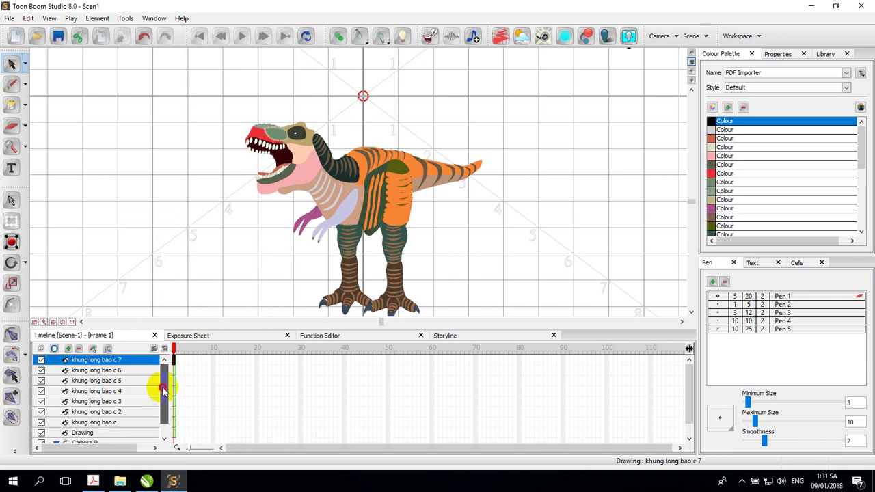
{"action": "left_click", "coordinate": [41, 361]}
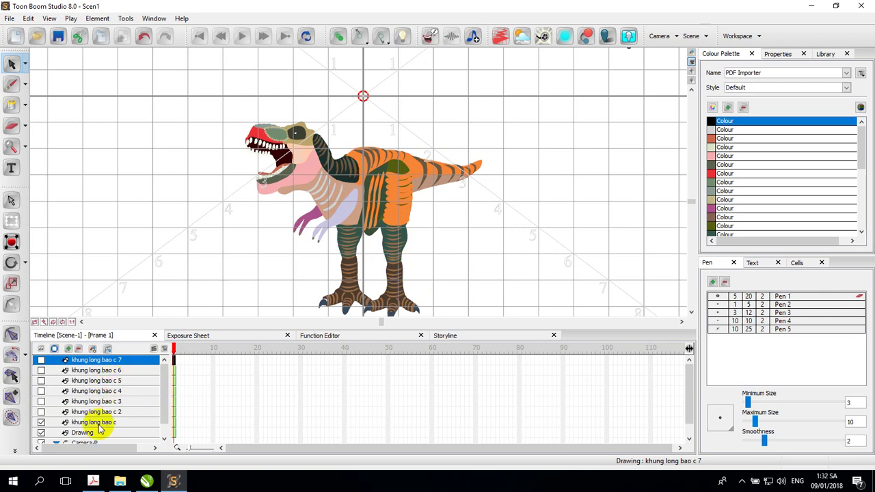
{"action": "left_click", "coordinate": [175, 424]}
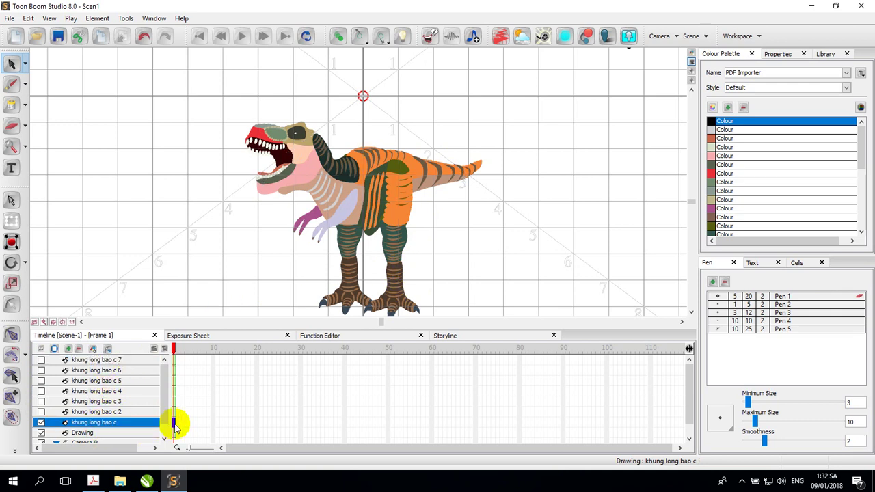
- Delete the head with the front torso pieces and the lower legs from the original khung long bao c drawing
{"action": "mouse_move", "coordinate": [211, 101]}
{"action": "left_mouse_down"}
{"action": "mouse_move", "coordinate": [274, 156]}
{"action": "mouse_move", "coordinate": [348, 252]}
{"action": "mouse_move", "coordinate": [374, 264]}
{"action": "left_mouse_up"}
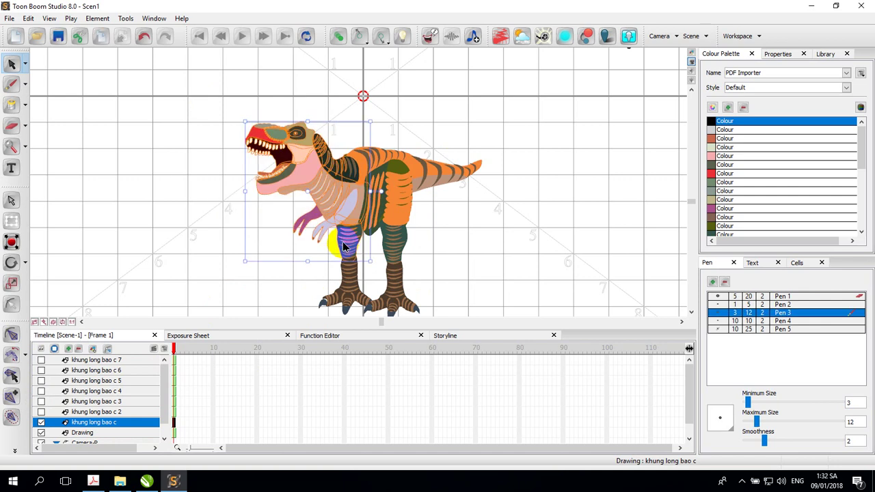
{"action": "left_click_drag", "start_coordinate": [236, 114], "coordinate": [304, 201]}
{"action": "key", "text": "Delete"}
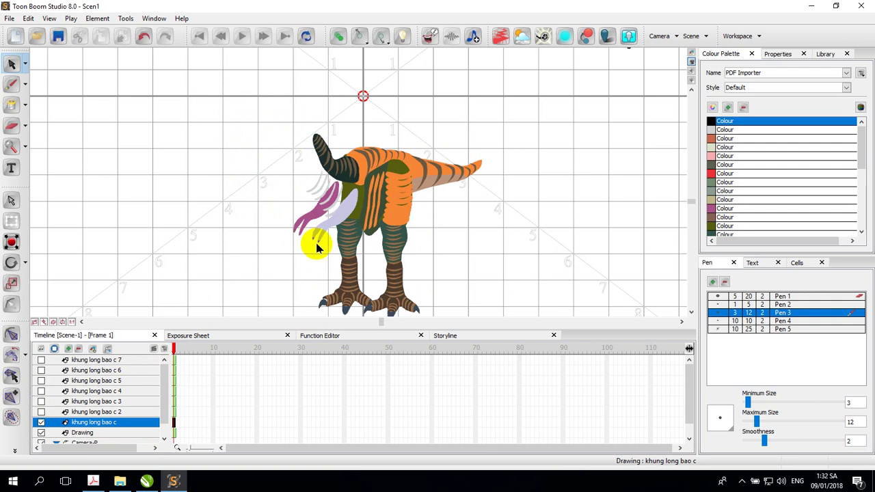
{"action": "left_click_drag", "start_coordinate": [297, 250], "coordinate": [438, 325]}
{"action": "key", "text": "Delete"}
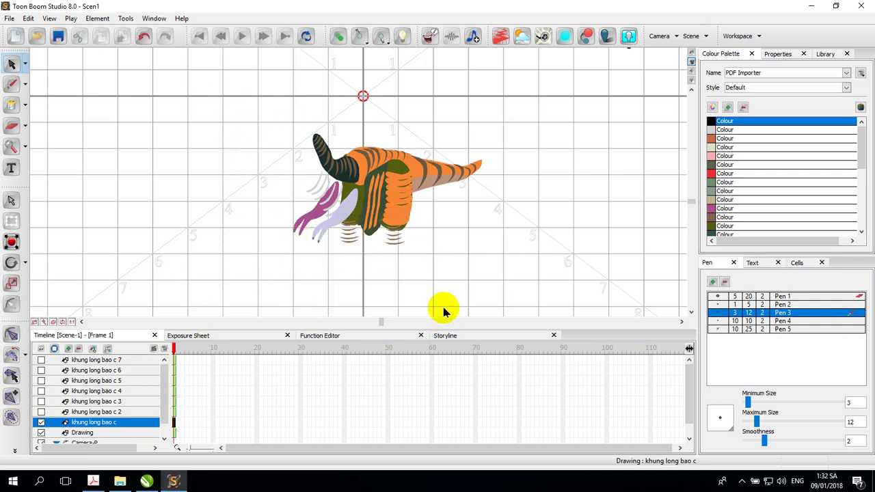
- Delete both arms and the front leg's olive thigh with its leftover stripes from the khung long bao c drawing
{"action": "left_click_drag", "start_coordinate": [280, 201], "coordinate": [347, 247]}
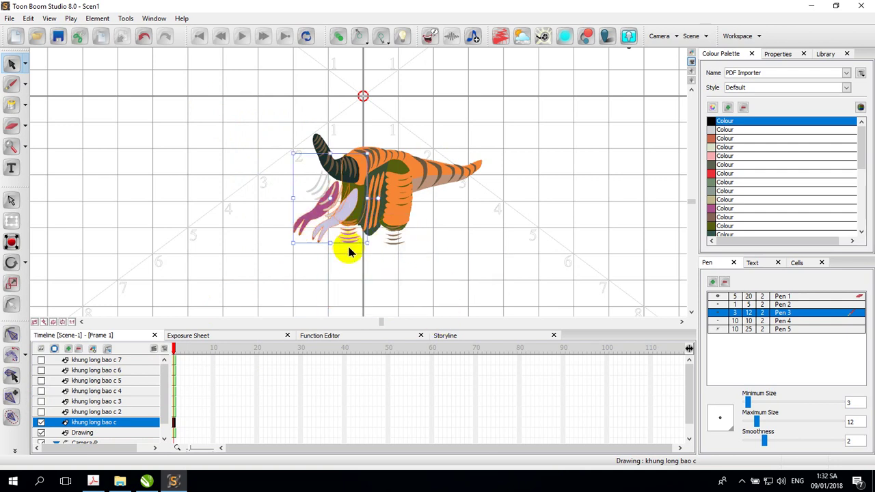
{"action": "key", "text": "Delete"}
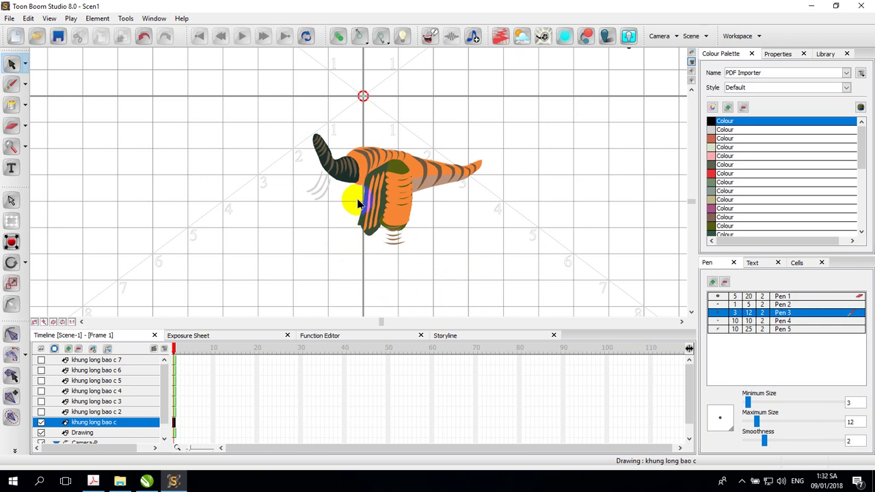
{"action": "left_click_drag", "start_coordinate": [382, 224], "coordinate": [417, 244]}
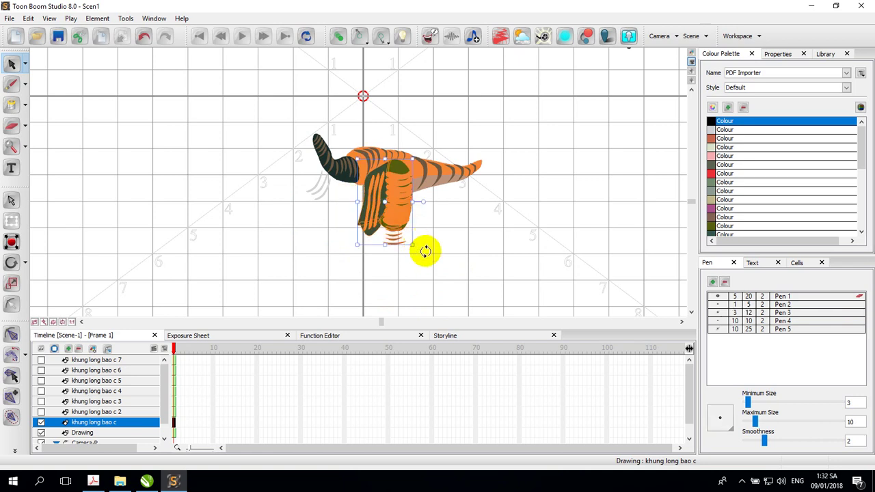
{"action": "key", "text": "Delete"}
{"action": "left_click", "coordinate": [397, 219]}
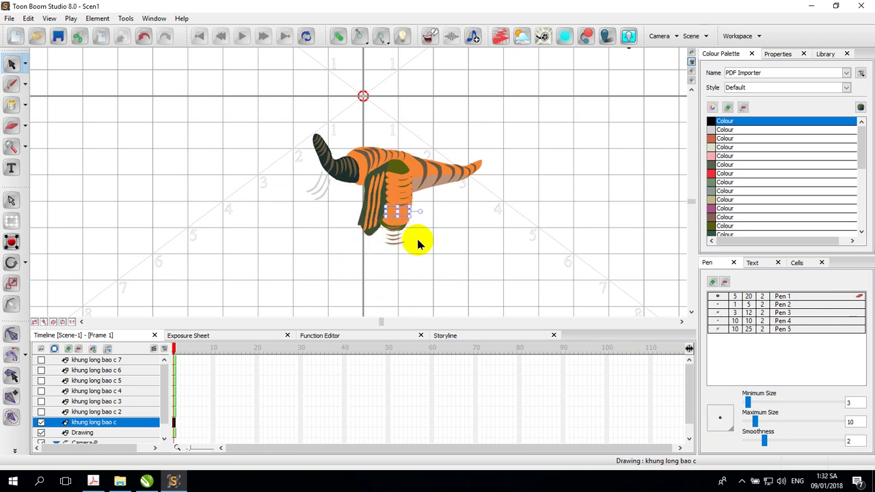
{"action": "left_click_drag", "start_coordinate": [416, 239], "coordinate": [383, 176]}
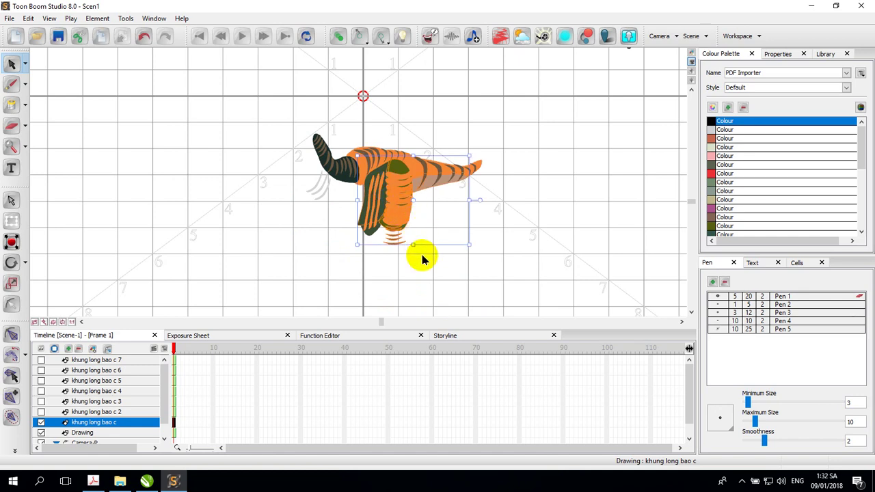
{"action": "key", "text": "Delete"}
{"action": "left_click_drag", "start_coordinate": [338, 196], "coordinate": [378, 231]}
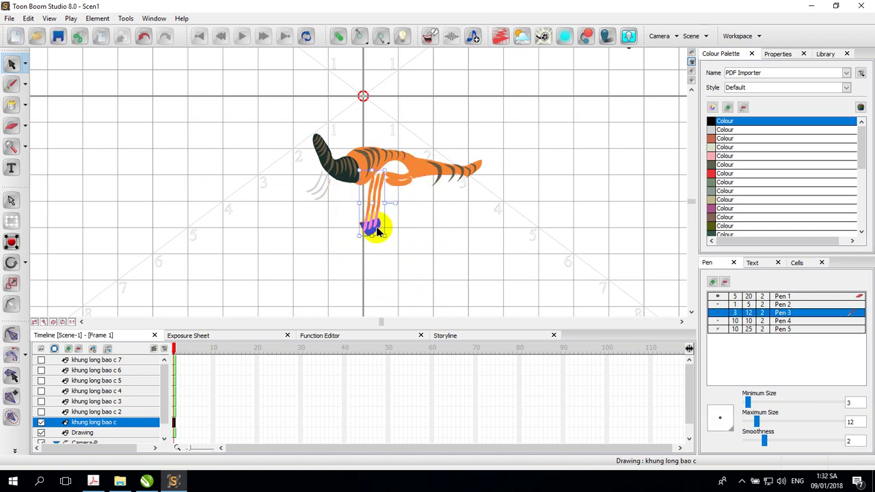
{"action": "key", "text": "ctrl+z"}
{"action": "left_click", "coordinate": [431, 253]}
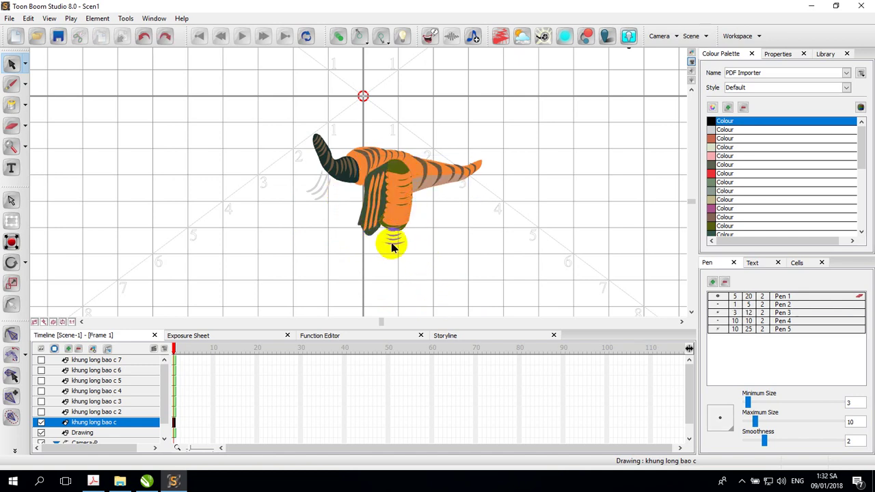
- Delete the leftover lower-leg and chest stripes and the dark neck pieces from the khung long bao c drawing
{"action": "left_click_drag", "start_coordinate": [410, 253], "coordinate": [384, 238]}
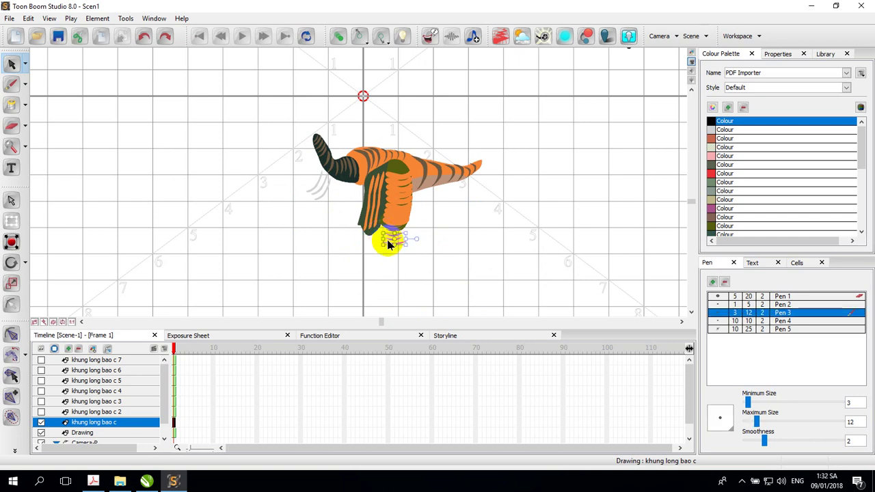
{"action": "key", "text": "Delete"}
{"action": "left_click_drag", "start_coordinate": [303, 176], "coordinate": [331, 213]}
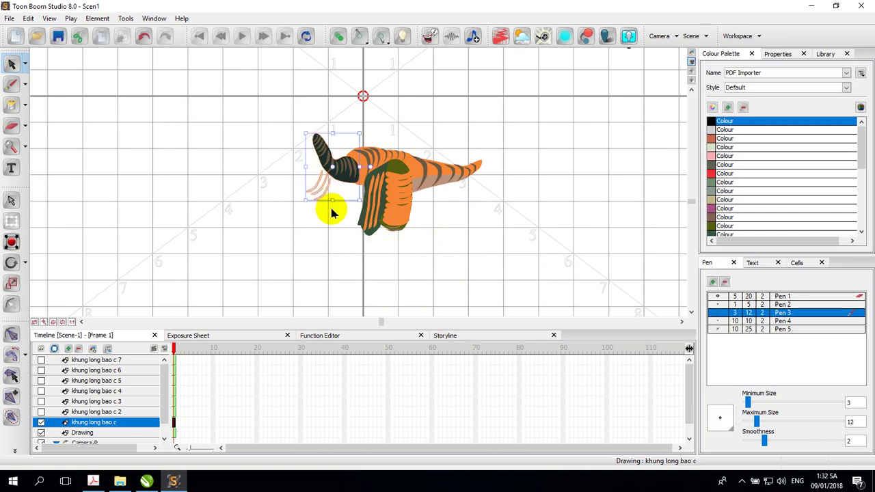
{"action": "key", "text": "Delete"}
{"action": "left_click_drag", "start_coordinate": [301, 180], "coordinate": [322, 209]}
{"action": "left_click_drag", "start_coordinate": [303, 131], "coordinate": [338, 181]}
{"action": "key", "text": "Delete"}
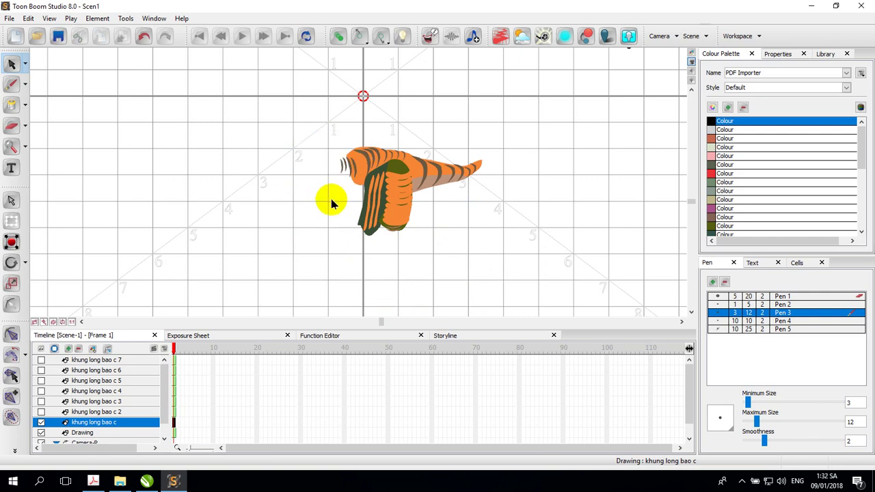
{"action": "key", "text": "Delete"}
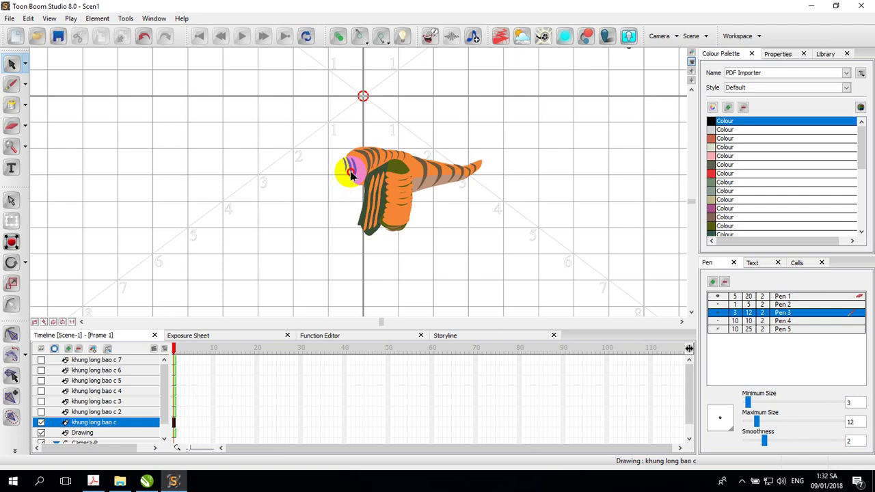
{"action": "left_click", "coordinate": [345, 167]}
{"action": "key", "text": "Delete"}
{"action": "left_click", "coordinate": [340, 171]}
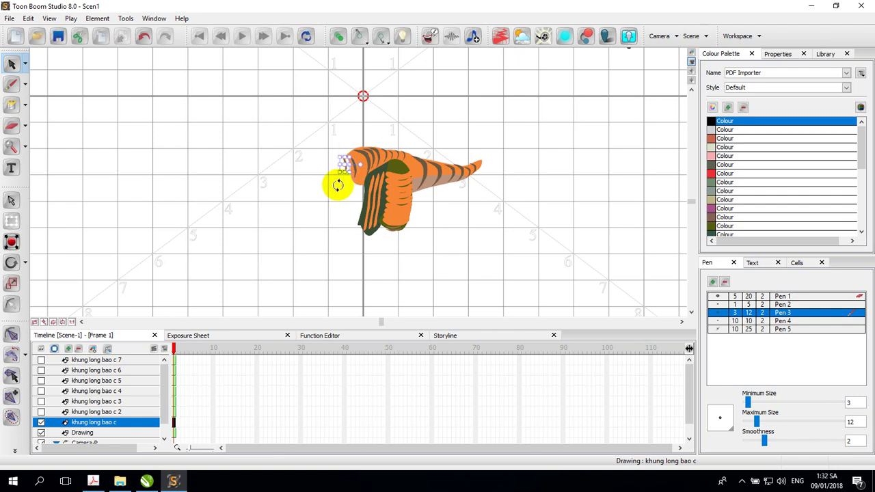
{"action": "key", "text": "Delete"}
- Group the remaining torso, tail and thigh pieces of khung long bao c and move the group aside, beyond the original tail tip
{"action": "mouse_move", "coordinate": [309, 126]}
{"action": "left_mouse_down"}
{"action": "mouse_move", "coordinate": [447, 201]}
{"action": "mouse_move", "coordinate": [445, 215]}
{"action": "left_mouse_up"}
{"action": "right_click", "coordinate": [405, 182]}
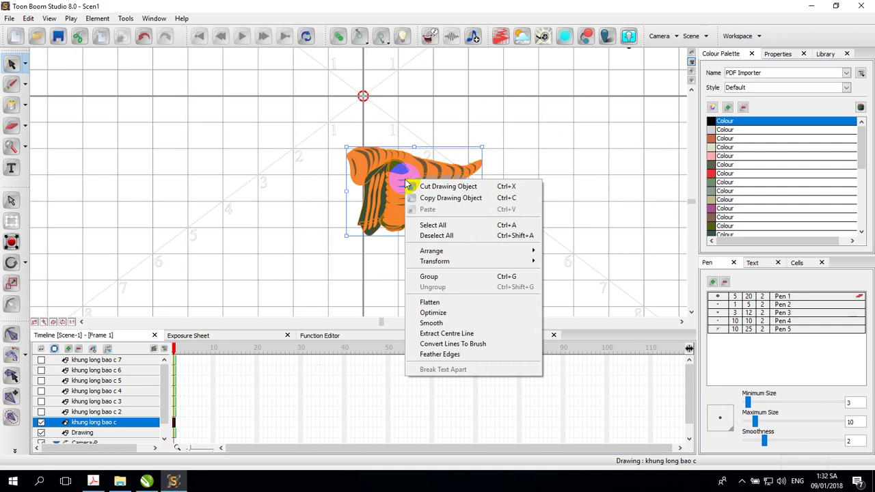
{"action": "left_click", "coordinate": [432, 277]}
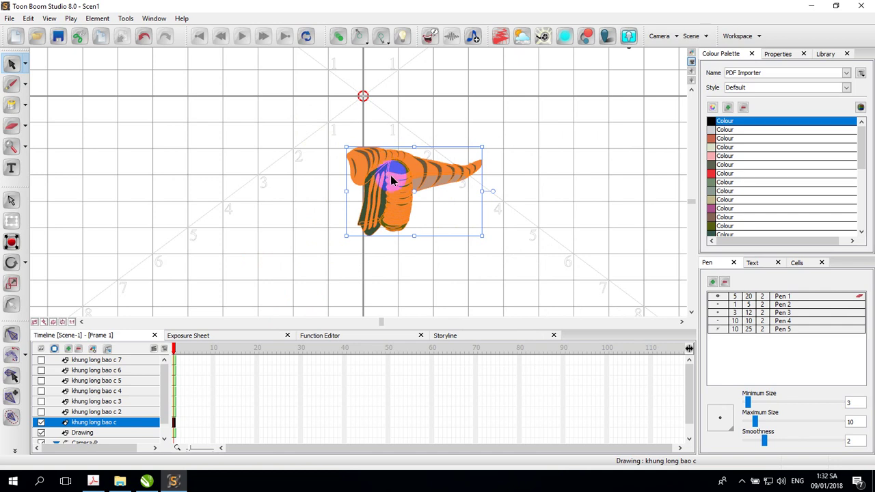
{"action": "left_click_drag", "start_coordinate": [393, 182], "coordinate": [531, 183]}
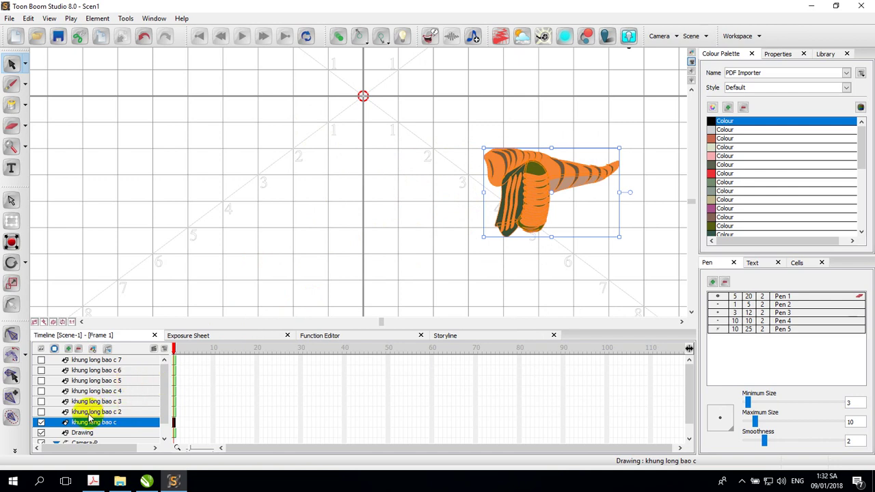
- Show khung long bao c 2 instead of khung long bao c, enable onion skin, and make khung long bao c 2 the active element
{"action": "left_click", "coordinate": [41, 412]}
{"action": "left_click", "coordinate": [41, 422]}
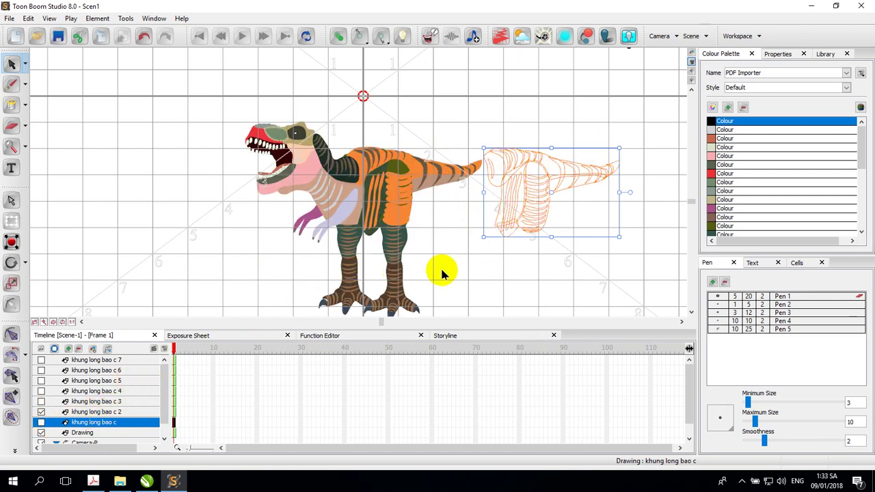
{"action": "left_click", "coordinate": [338, 36]}
{"action": "left_click", "coordinate": [379, 271]}
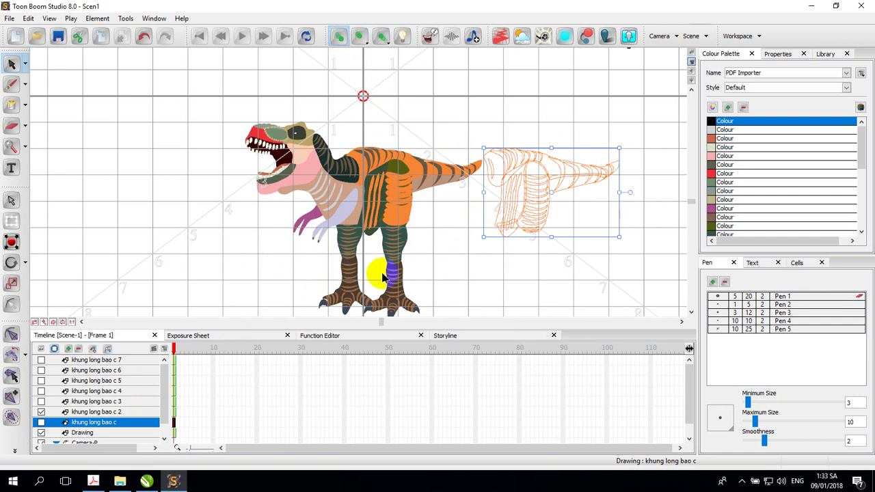
{"action": "left_click", "coordinate": [390, 166]}
{"action": "left_click", "coordinate": [400, 151]}
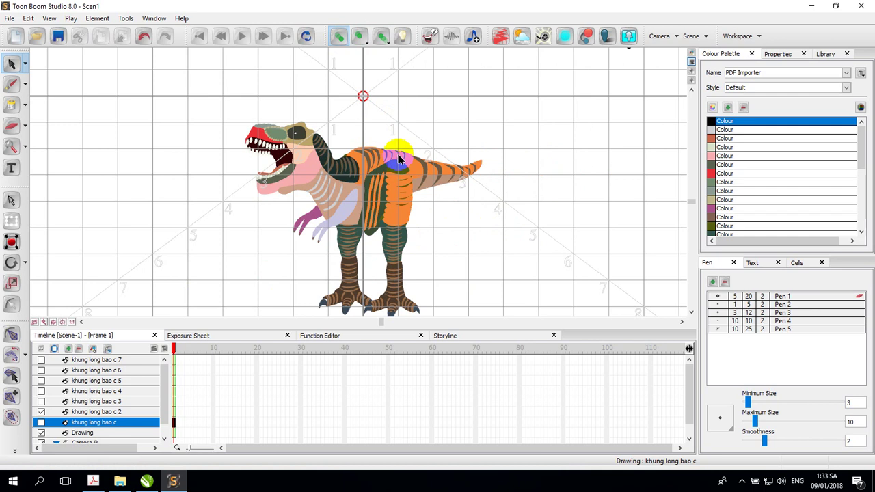
{"action": "left_click", "coordinate": [118, 413]}
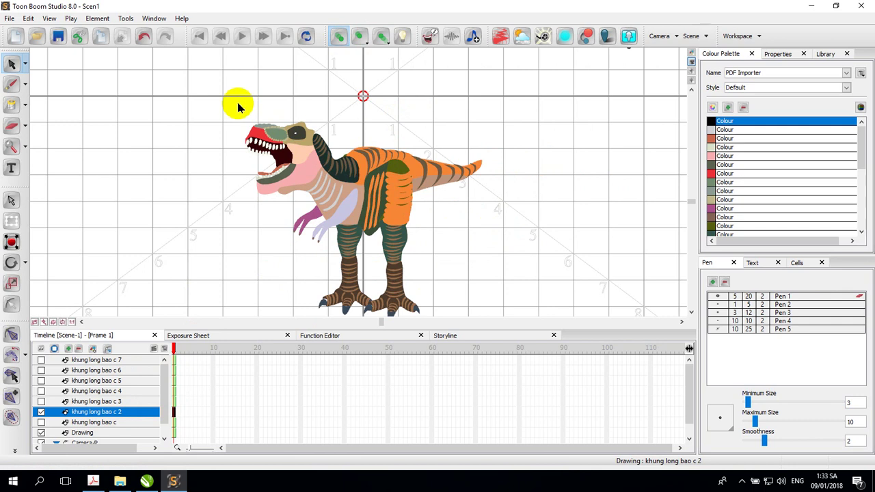
- Delete the head, neck, chest and both arms with their stray claws from the khung long bao c 2 drawing
{"action": "left_click_drag", "start_coordinate": [227, 100], "coordinate": [330, 203]}
{"action": "key", "text": "Delete"}
{"action": "left_click", "coordinate": [318, 198]}
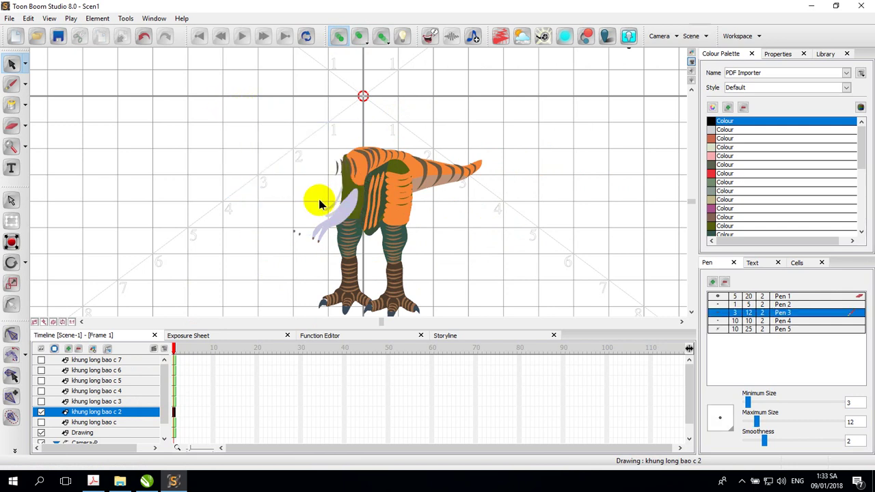
{"action": "key", "text": "Delete"}
{"action": "left_click", "coordinate": [332, 217]}
{"action": "key", "text": "Delete"}
{"action": "left_click_drag", "start_coordinate": [279, 218], "coordinate": [314, 251]}
{"action": "key", "text": "Delete"}
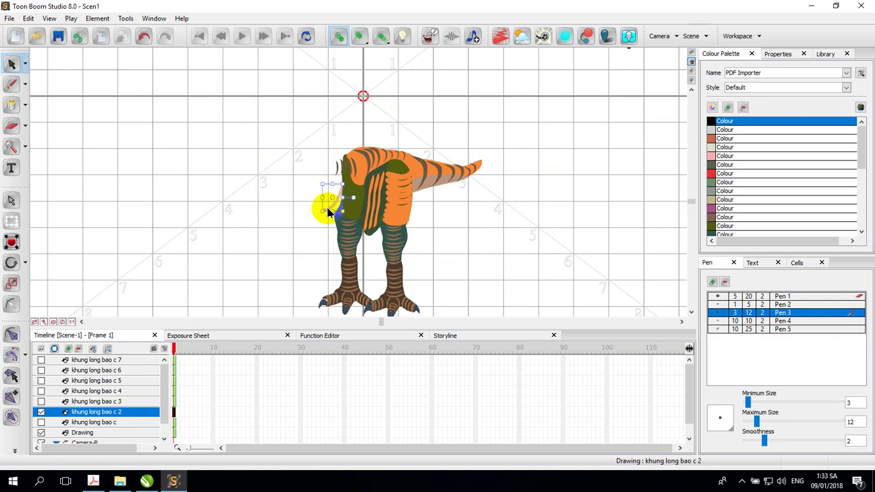
- Delete the leftover belly slivers and the stray neck stripe in front of the olive thigh in khung long bao c 2
{"action": "key", "text": "Delete"}
{"action": "left_click", "coordinate": [329, 224]}
{"action": "left_click", "coordinate": [328, 214]}
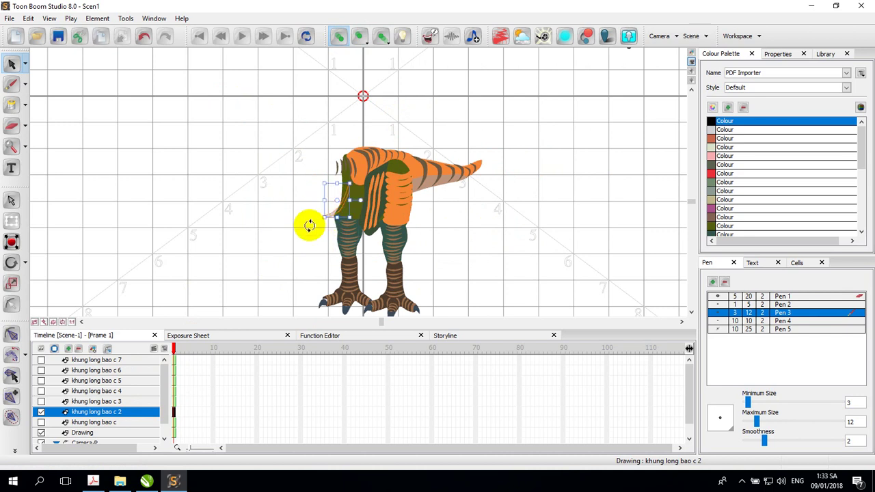
{"action": "key", "text": "Delete"}
{"action": "left_click", "coordinate": [336, 172]}
{"action": "key", "text": "Delete"}
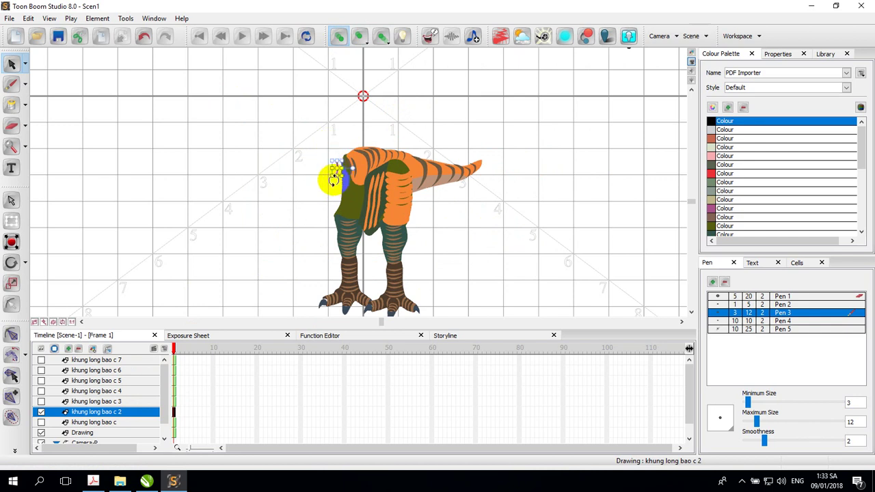
- Delete the front leg's brown lower leg and foot, including its claws and leftover toe stripes, from khung long bao c 2
{"action": "left_click", "coordinate": [361, 292]}
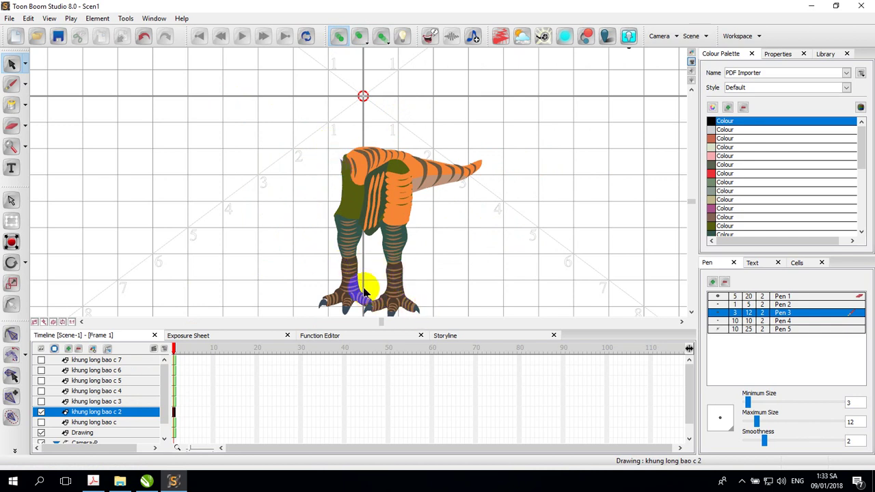
{"action": "left_click", "coordinate": [326, 295]}
{"action": "left_click", "coordinate": [457, 271]}
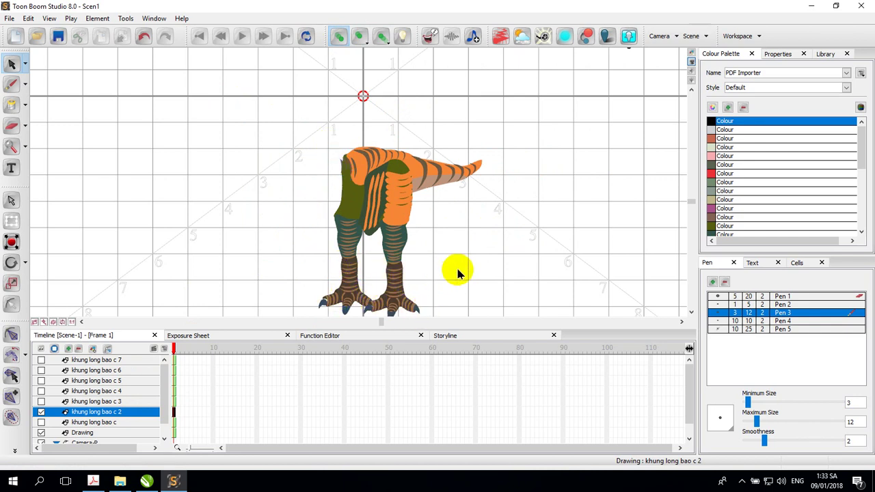
{"action": "scroll", "coordinate": [458, 274], "scroll_direction": "down", "scroll_amount": 1}
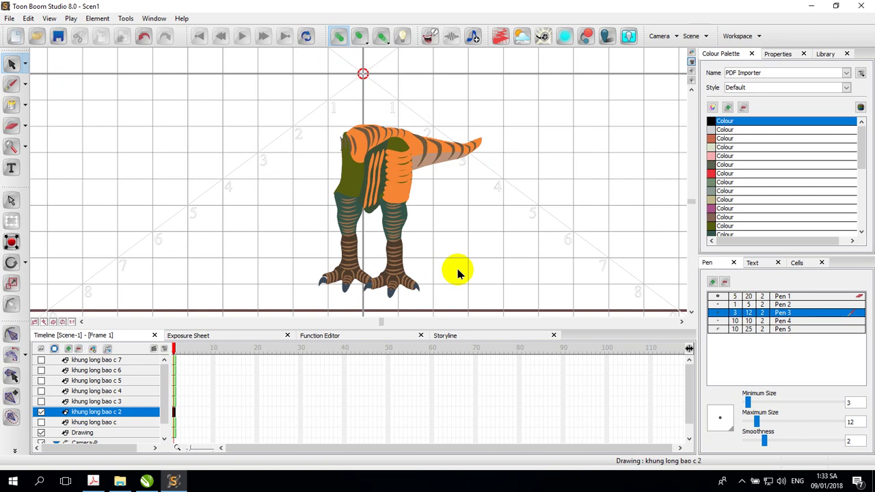
{"action": "scroll", "coordinate": [458, 271], "scroll_direction": "up", "scroll_amount": 3}
{"action": "scroll", "coordinate": [504, 199], "scroll_direction": "down", "scroll_amount": 3}
{"action": "left_click", "coordinate": [405, 183]}
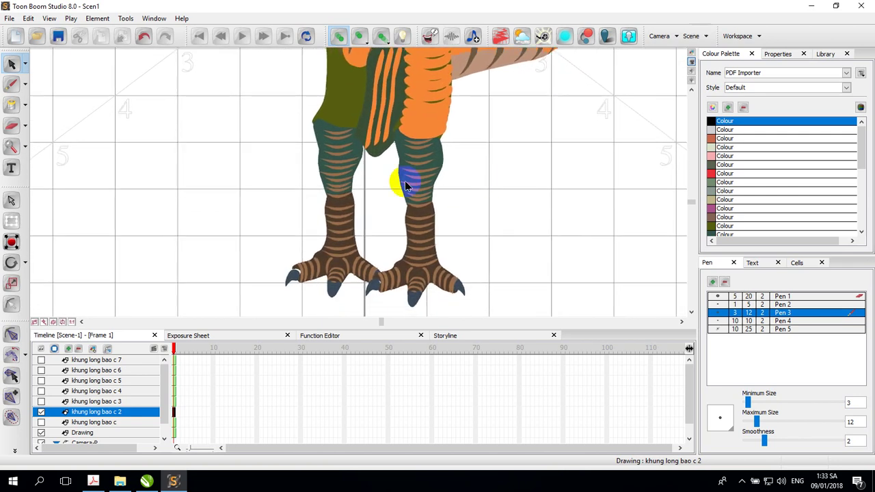
{"action": "left_click", "coordinate": [341, 199]}
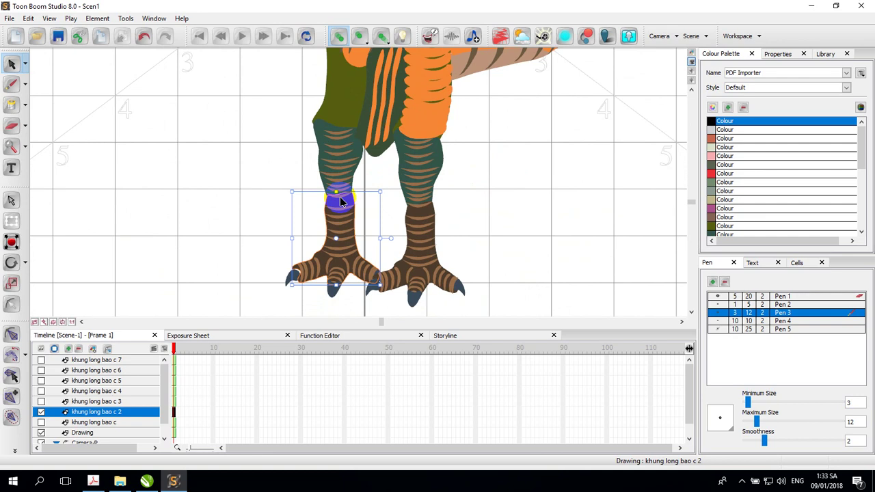
{"action": "key", "text": "Delete"}
{"action": "left_click_drag", "start_coordinate": [257, 203], "coordinate": [340, 313]}
{"action": "key", "text": "Delete"}
{"action": "left_click", "coordinate": [363, 273]}
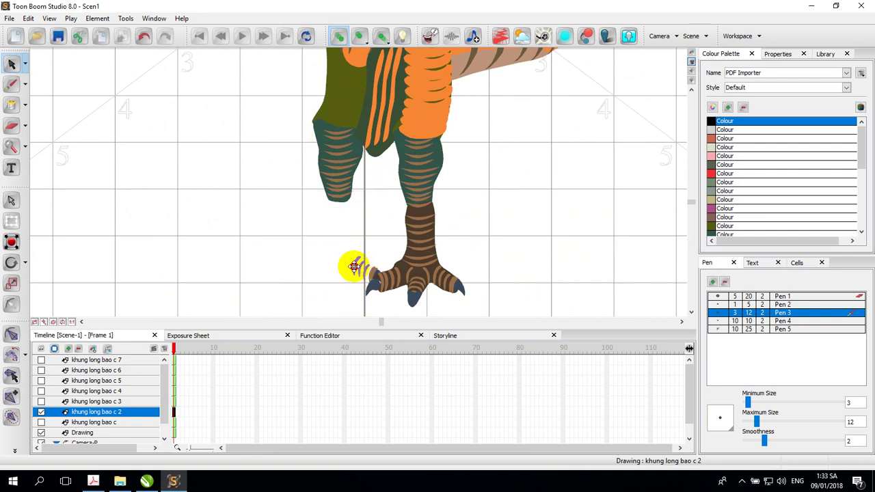
{"action": "left_click", "coordinate": [361, 267]}
{"action": "key", "text": "Delete"}
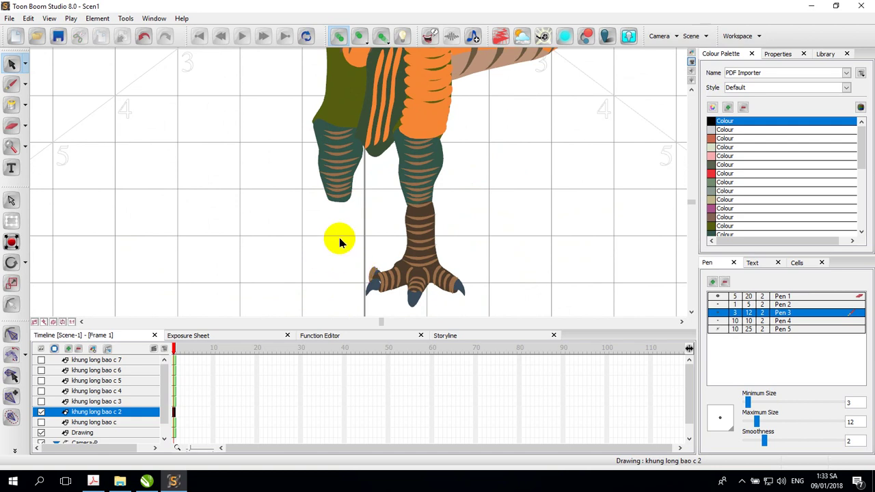
- Delete the front leg's green shin and olive thigh from the khung long bao c 2 drawing
{"action": "scroll", "coordinate": [365, 227], "scroll_direction": "up", "scroll_amount": 2}
{"action": "left_click_drag", "start_coordinate": [295, 183], "coordinate": [348, 255]}
{"action": "key", "text": "Delete"}
{"action": "left_click", "coordinate": [330, 151]}
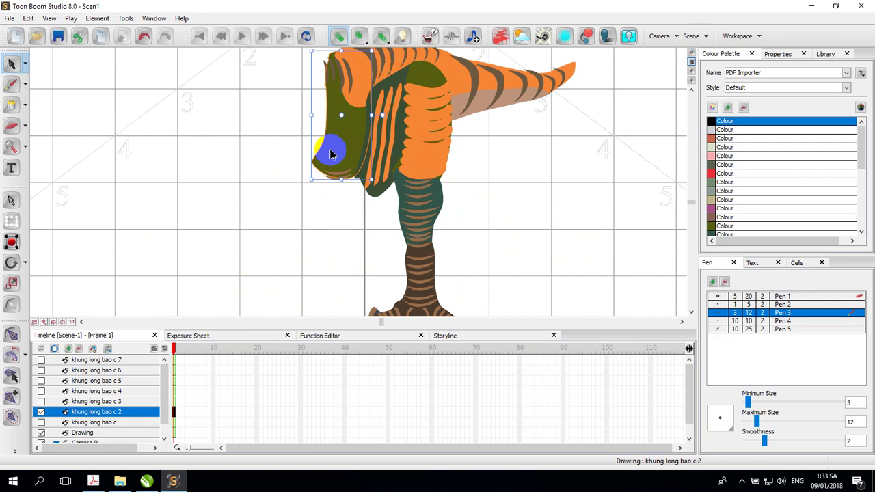
{"action": "key", "text": "Delete"}
- Delete the dark green flank piece and its long orange stripes beside the rear thigh in khung long bao c 2
{"action": "left_click", "coordinate": [358, 195]}
{"action": "key", "text": "Delete"}
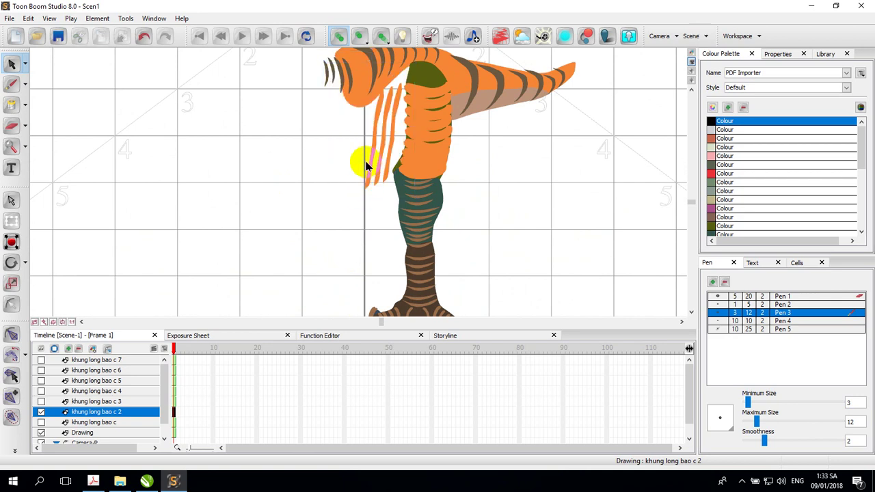
{"action": "left_click", "coordinate": [387, 151]}
{"action": "key", "text": "Delete"}
{"action": "left_click", "coordinate": [381, 152]}
{"action": "key", "text": "Delete"}
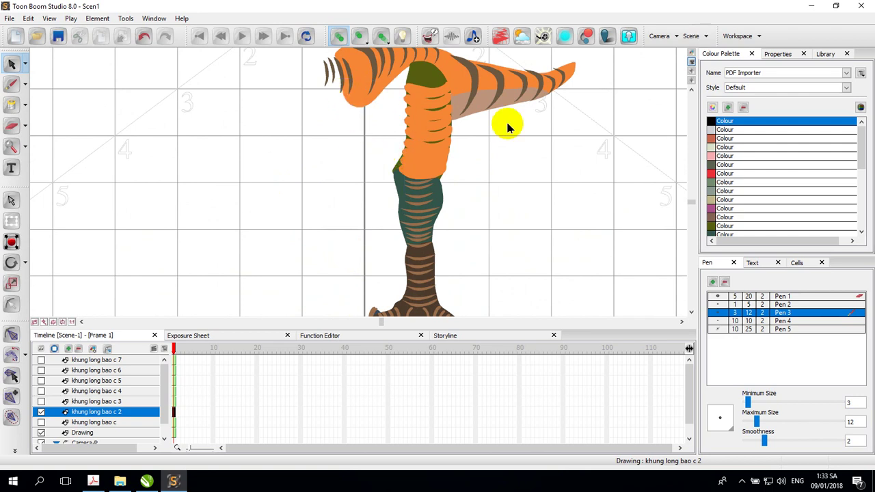
- Delete the pale brown underside of the tail from the khung long bao c 2 drawing
{"action": "left_click", "coordinate": [692, 89]}
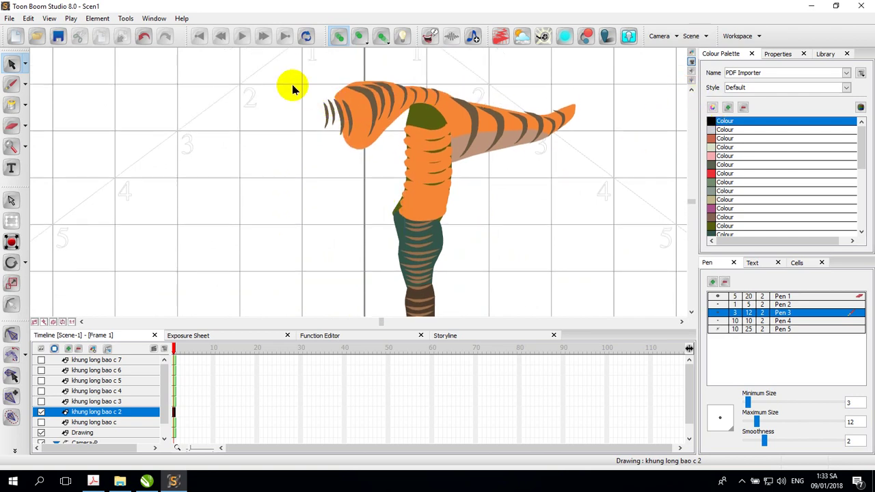
{"action": "mouse_move", "coordinate": [291, 64]}
{"action": "left_mouse_down"}
{"action": "mouse_move", "coordinate": [372, 113]}
{"action": "mouse_move", "coordinate": [595, 187]}
{"action": "left_mouse_up"}
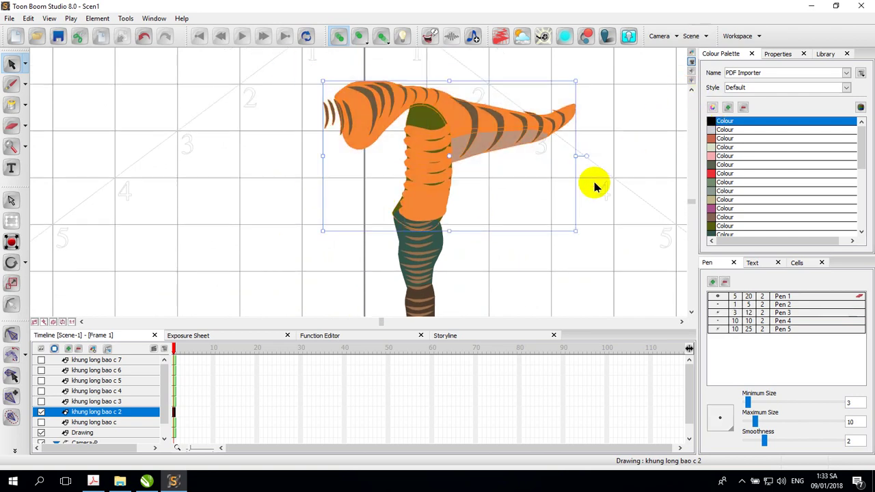
{"action": "left_click", "coordinate": [511, 137]}
{"action": "key", "text": "Delete"}
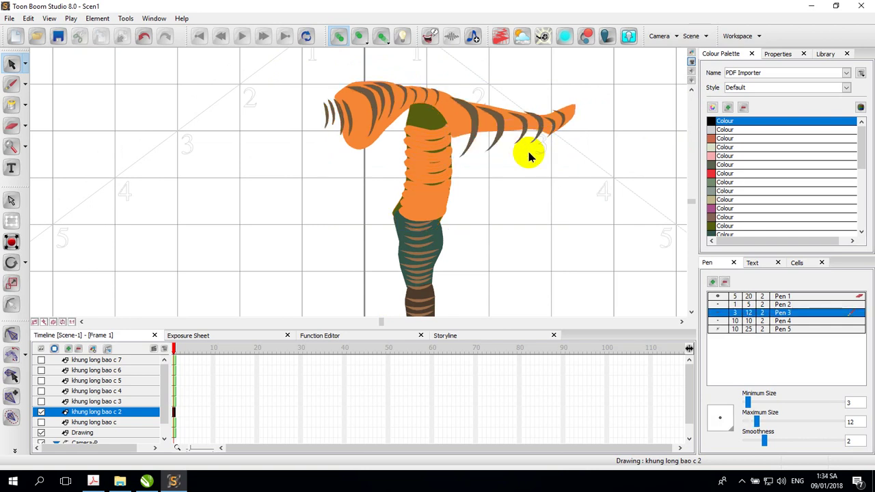
- Delete the orange tail and back together with their dark stripes from khung long bao c 2, keeping the rear leg
{"action": "left_click_drag", "start_coordinate": [465, 82], "coordinate": [579, 157]}
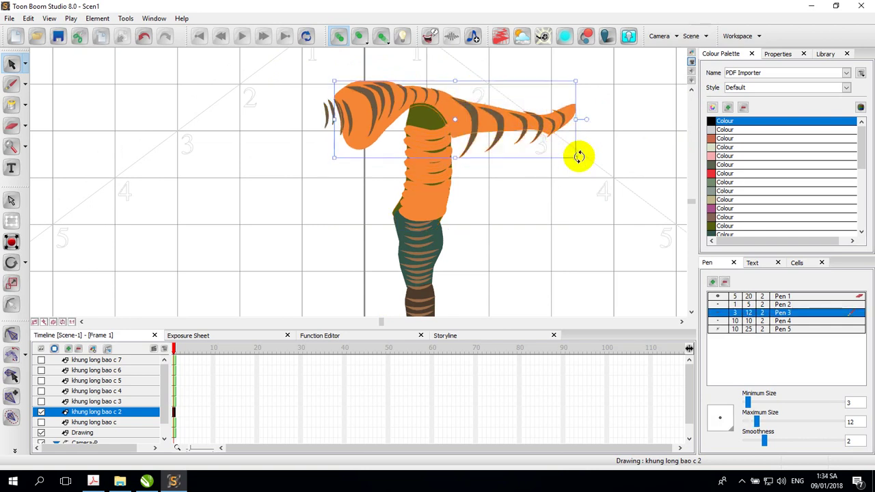
{"action": "key", "text": "Delete"}
{"action": "left_click_drag", "start_coordinate": [284, 57], "coordinate": [388, 142]}
{"action": "key", "text": "Delete"}
{"action": "mouse_move", "coordinate": [375, 67]}
{"action": "left_mouse_down"}
{"action": "mouse_move", "coordinate": [450, 94]}
{"action": "mouse_move", "coordinate": [479, 123]}
{"action": "left_mouse_up"}
{"action": "key", "text": "Delete"}
- Examine the isolated rear leg up close for leftover pieces
{"action": "scroll", "coordinate": [506, 172], "scroll_direction": "down", "scroll_amount": 3}
{"action": "scroll", "coordinate": [506, 174], "scroll_direction": "up", "scroll_amount": 1}
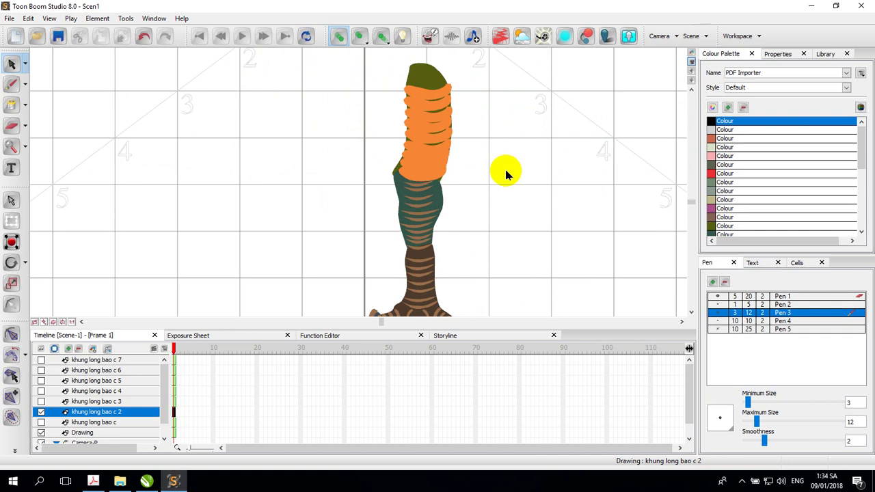
{"action": "key", "text": "2"}
{"action": "key", "text": "2"}
{"action": "key", "text": "c"}
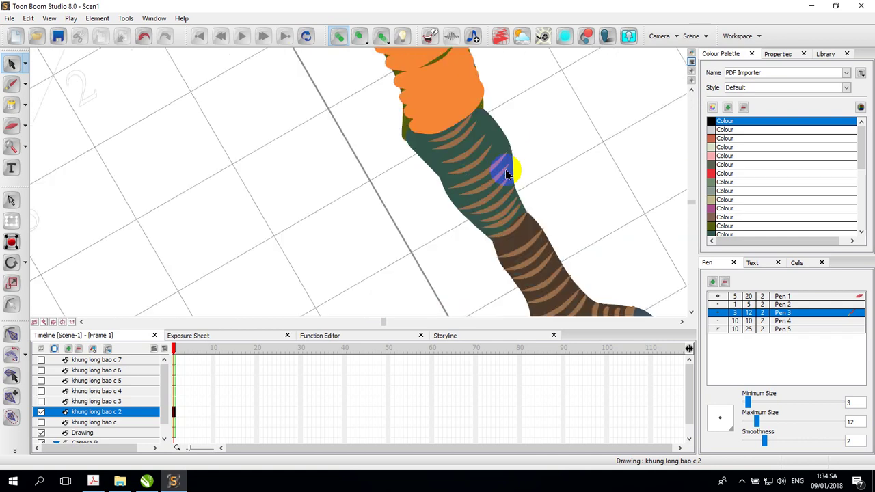
{"action": "key", "text": "v"}
{"action": "key", "text": "1"}
{"action": "key", "text": "1"}
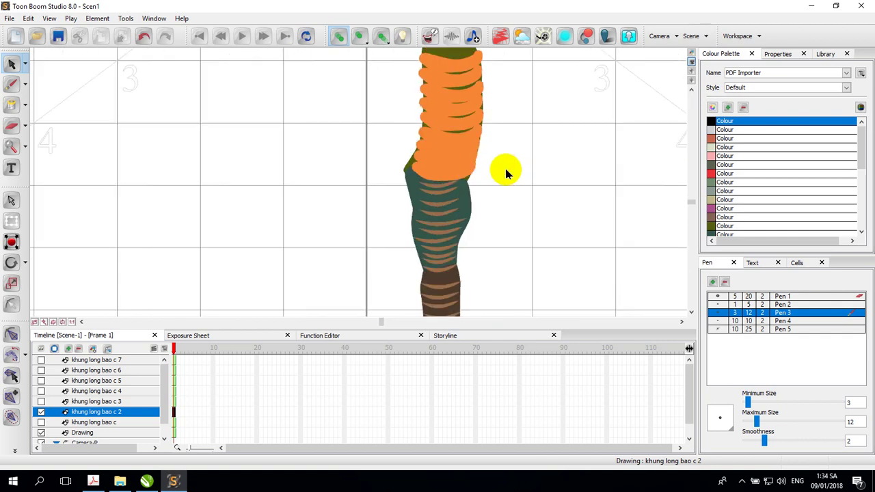
- Group all pieces of the isolated rear leg in khung long bao c 2 and move the group to the scene's right side
{"action": "key", "text": "1"}
{"action": "key", "text": "1"}
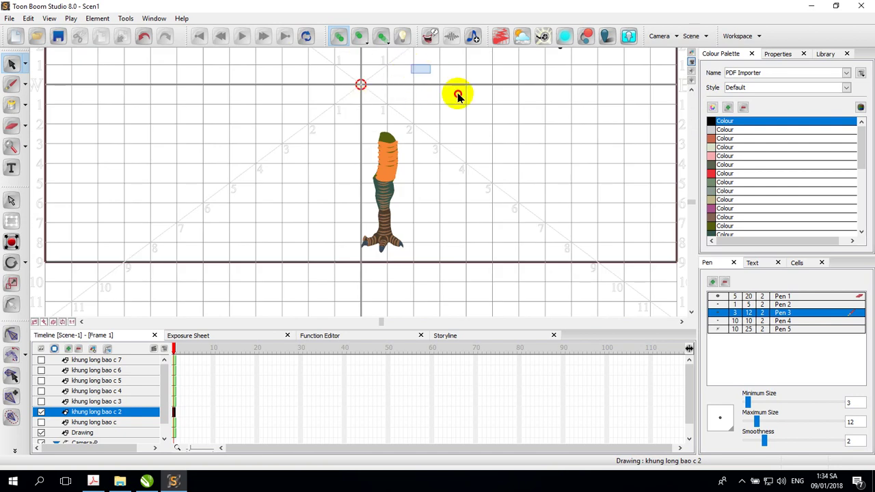
{"action": "left_click_drag", "start_coordinate": [309, 84], "coordinate": [450, 277]}
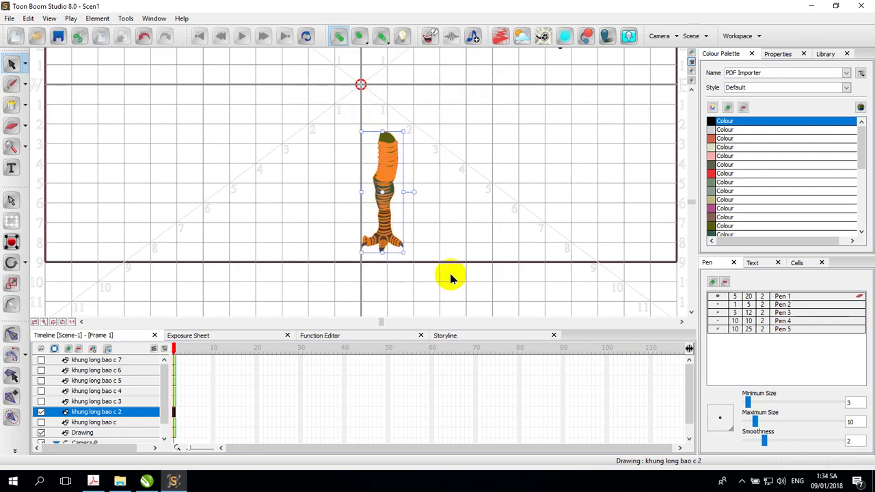
{"action": "right_click", "coordinate": [386, 192]}
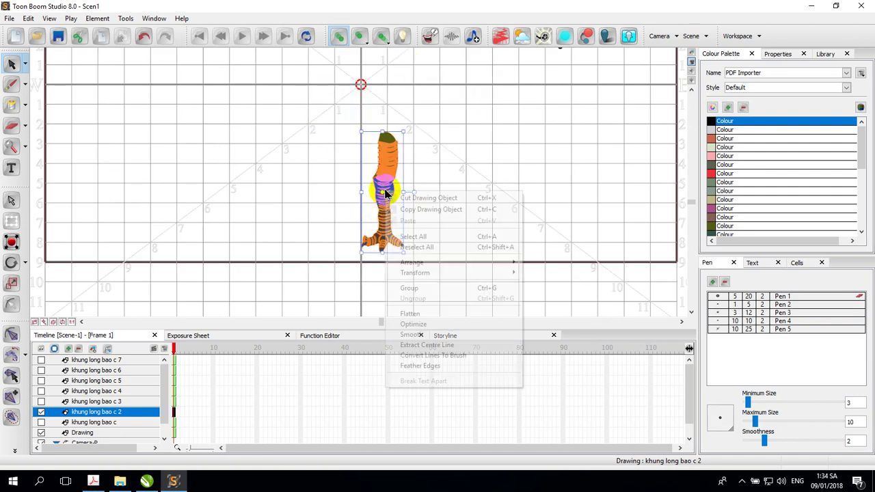
{"action": "left_click", "coordinate": [415, 290]}
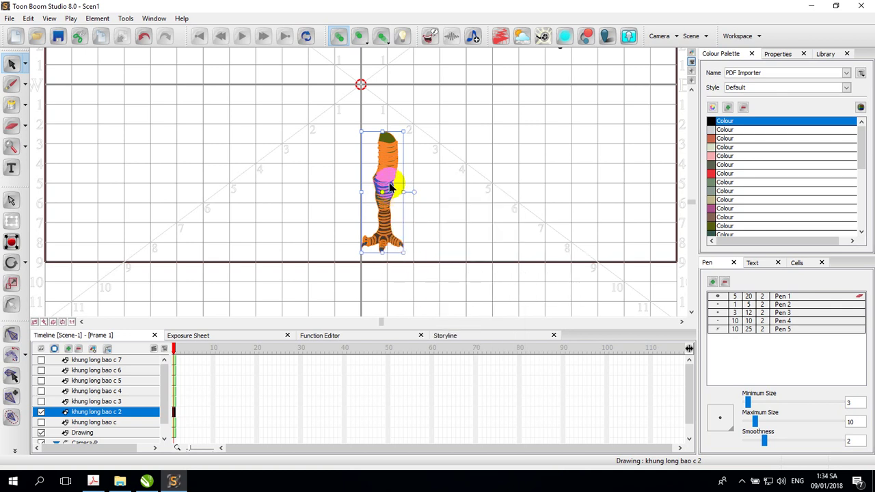
{"action": "left_click_drag", "start_coordinate": [388, 183], "coordinate": [514, 201]}
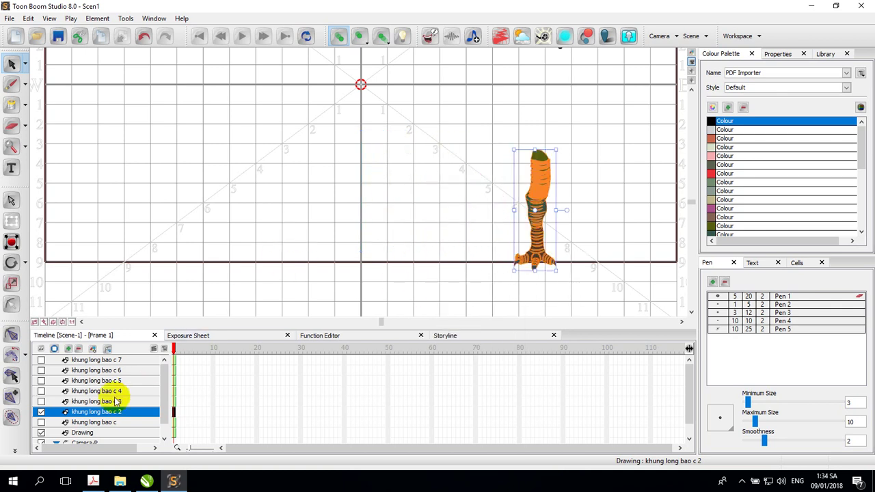
- Show the khung long bao c and khung long bao c 3 elements and select the khung long bao c 3 drawing
{"action": "left_click", "coordinate": [41, 423]}
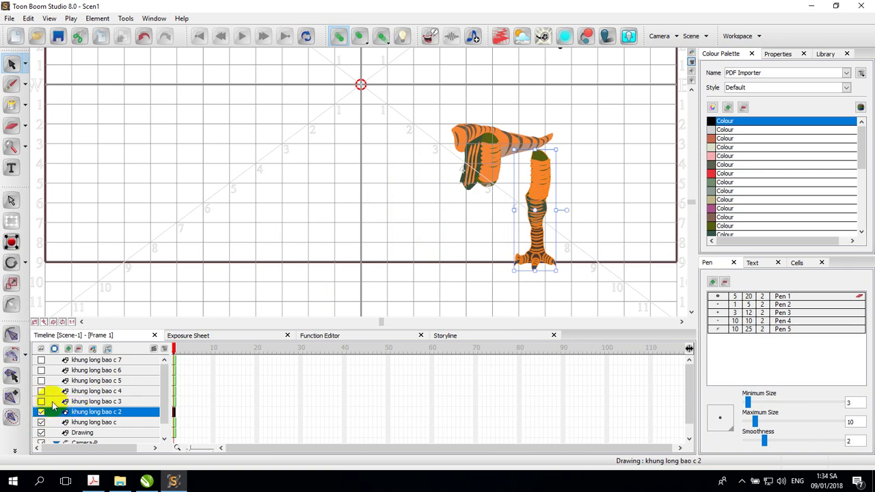
{"action": "left_click", "coordinate": [41, 402]}
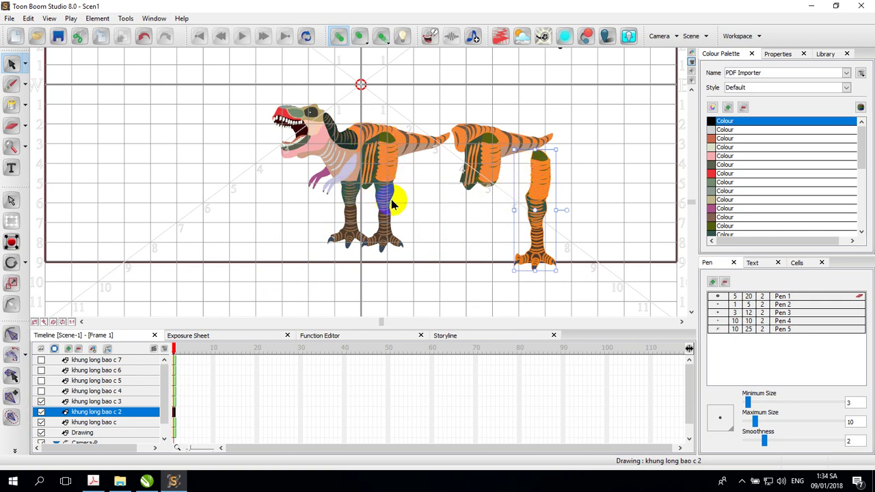
{"action": "left_click", "coordinate": [430, 193]}
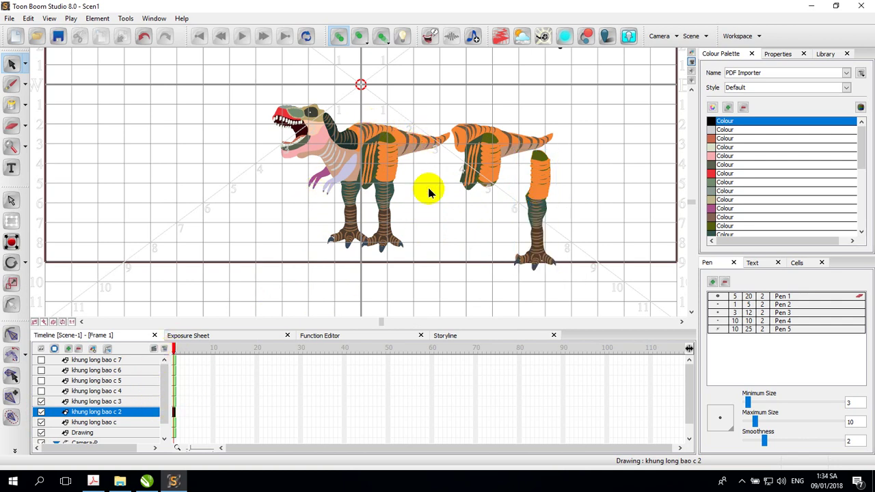
{"action": "key", "text": "2"}
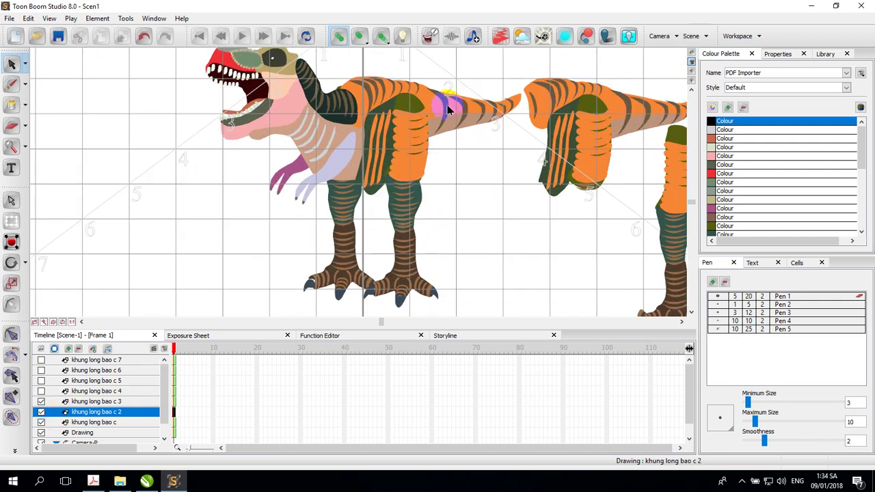
{"action": "left_click", "coordinate": [175, 409]}
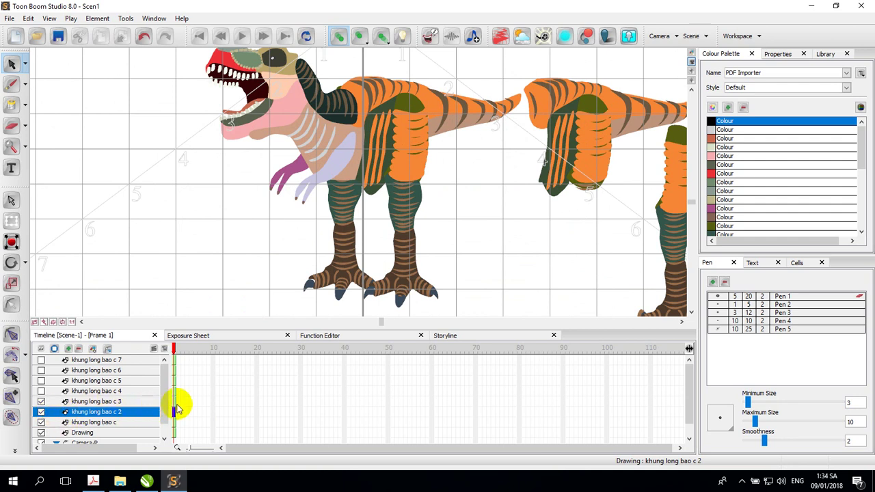
{"action": "left_click", "coordinate": [174, 402]}
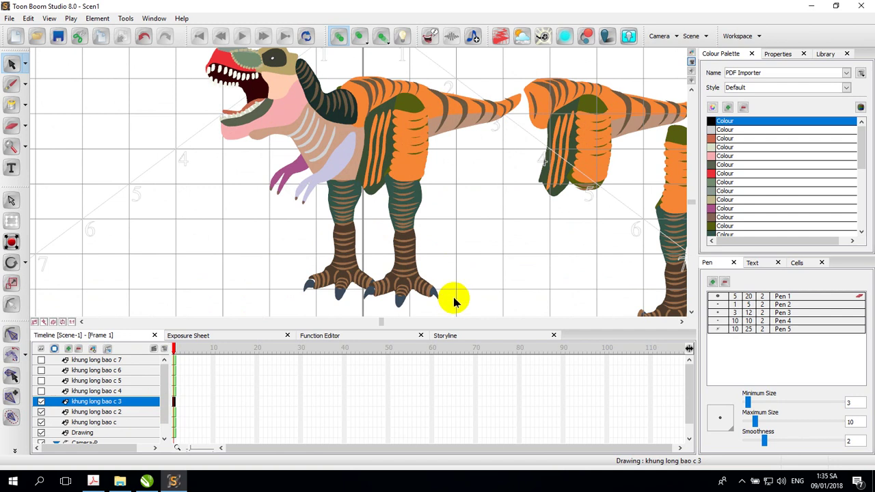
- Delete the rear leg's brown lower leg and foot, including its leftover claw and toe stripes, from khung long bao c 3
{"action": "mouse_move", "coordinate": [454, 305]}
{"action": "left_mouse_down"}
{"action": "mouse_move", "coordinate": [419, 286]}
{"action": "mouse_move", "coordinate": [402, 240]}
{"action": "left_mouse_up"}
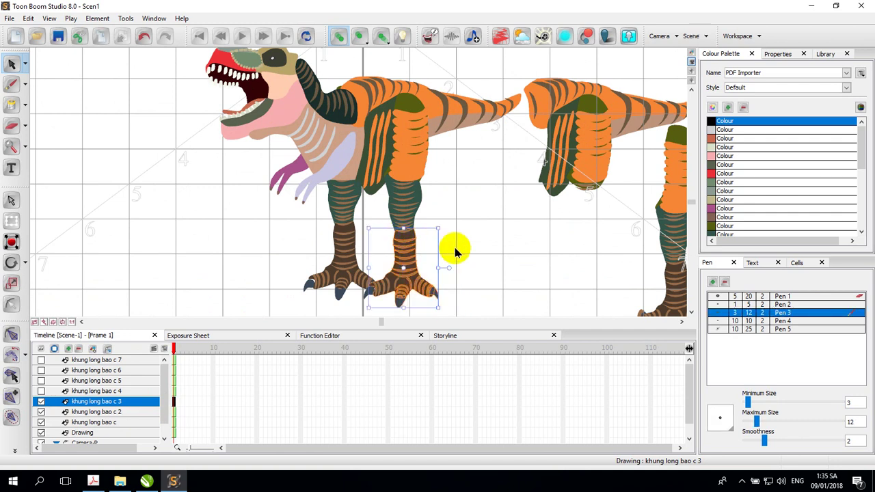
{"action": "key", "text": "Delete"}
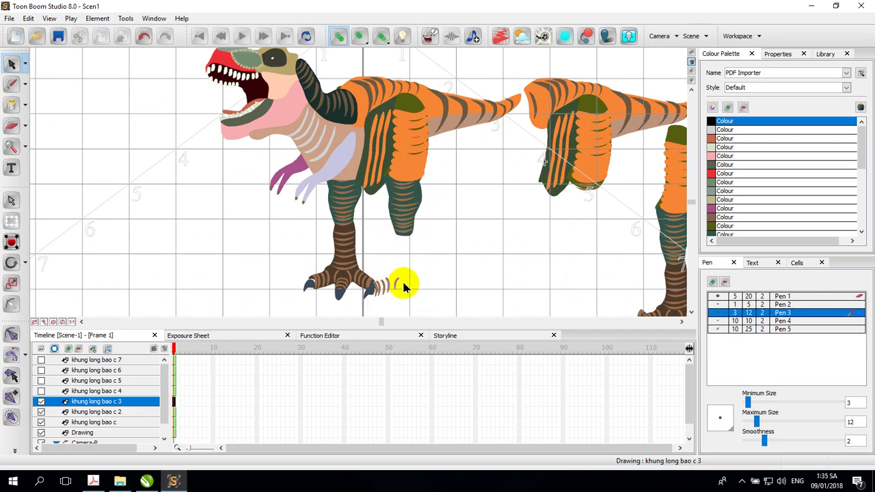
{"action": "left_click", "coordinate": [368, 293]}
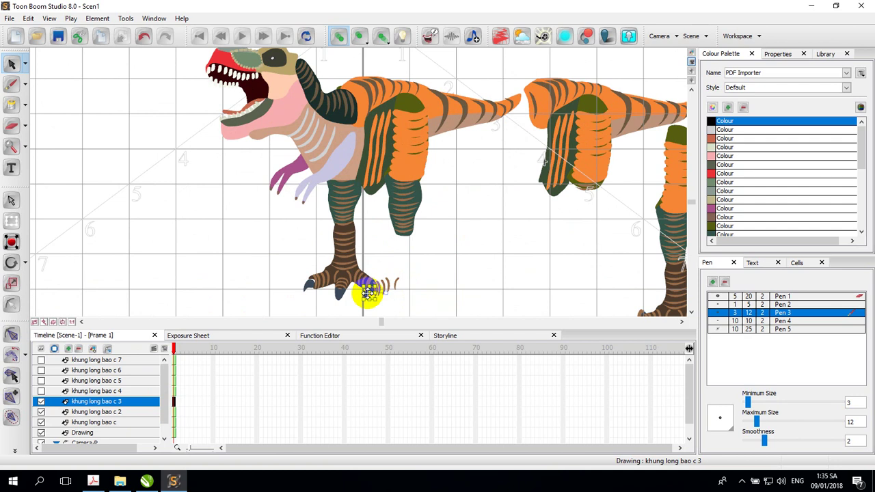
{"action": "left_click_drag", "start_coordinate": [380, 263], "coordinate": [404, 295]}
{"action": "key", "text": "Delete"}
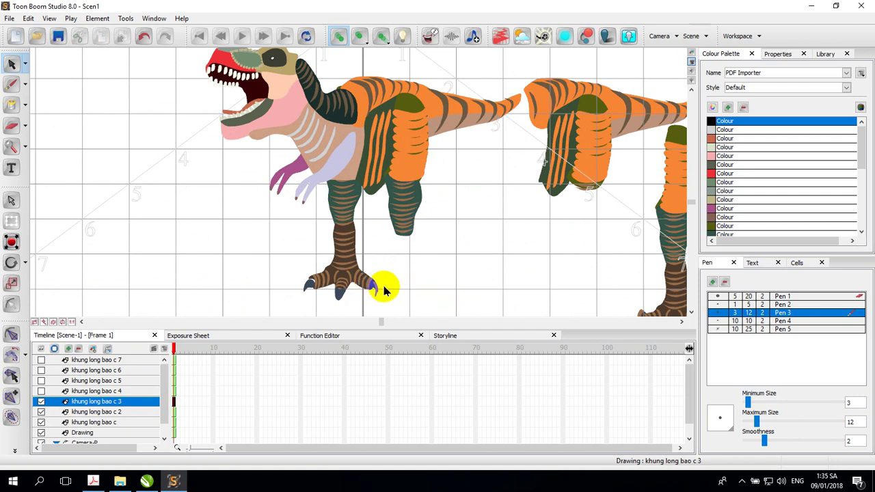
{"action": "left_click", "coordinate": [374, 296]}
- Delete the rear leg's green shin and striped thigh along with the orange back and tail from khung long bao c 3
{"action": "left_click", "coordinate": [551, 154]}
{"action": "left_click", "coordinate": [685, 100]}
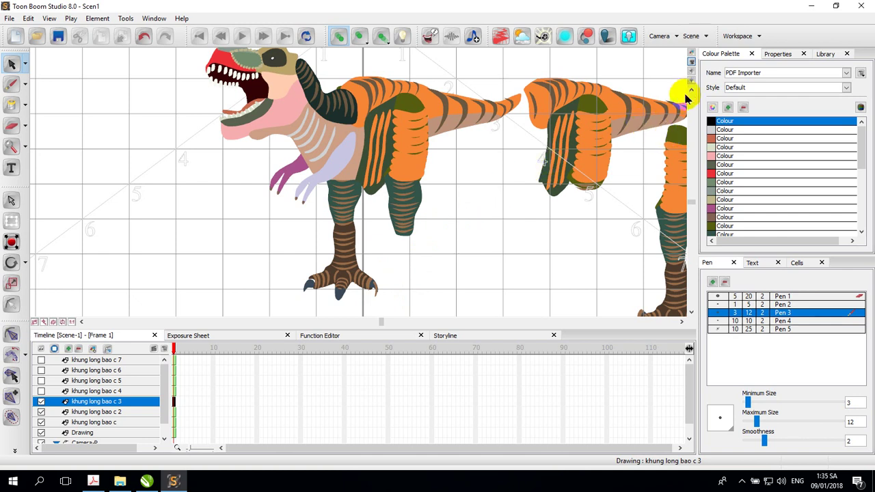
{"action": "scroll", "coordinate": [684, 99], "scroll_direction": "up", "scroll_amount": 1}
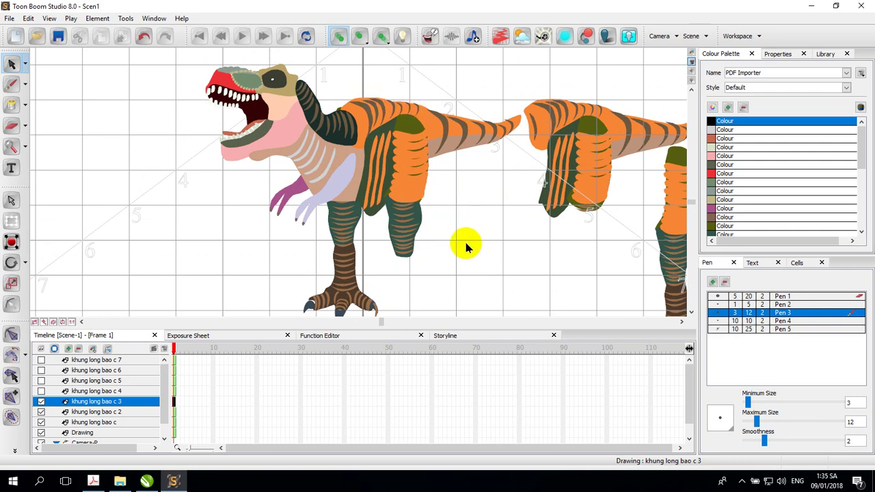
{"action": "left_click_drag", "start_coordinate": [454, 260], "coordinate": [389, 138]}
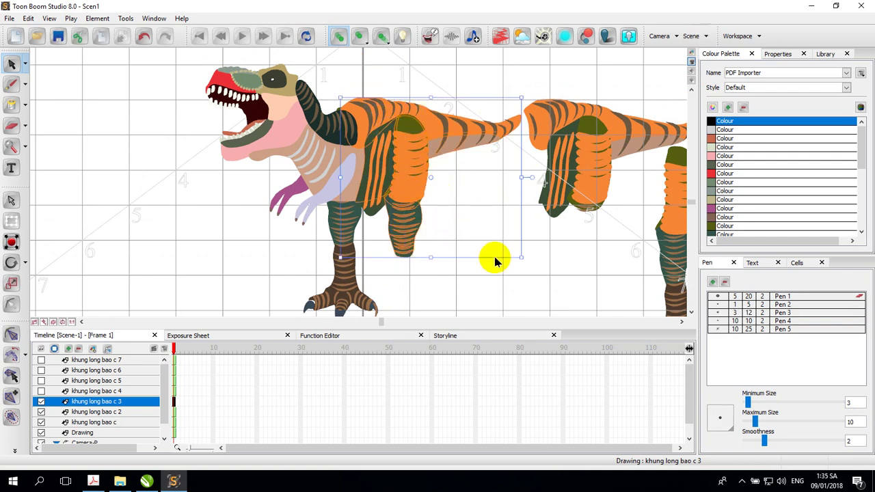
{"action": "key", "text": "Delete"}
- Delete the leftover tail pieces, back stripes and orange flank stripes behind the front leg in khung long bao c 3
{"action": "mouse_move", "coordinate": [441, 92]}
{"action": "left_mouse_down"}
{"action": "mouse_move", "coordinate": [519, 169]}
{"action": "mouse_move", "coordinate": [508, 174]}
{"action": "left_mouse_up"}
{"action": "key", "text": "Delete"}
{"action": "left_click_drag", "start_coordinate": [354, 80], "coordinate": [419, 131]}
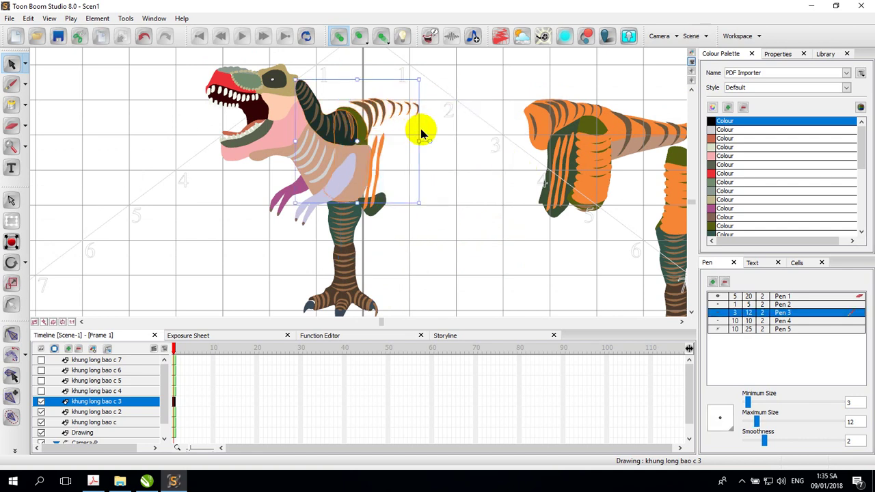
{"action": "mouse_move", "coordinate": [450, 163]}
{"action": "left_mouse_down"}
{"action": "mouse_move", "coordinate": [373, 83]}
{"action": "mouse_move", "coordinate": [381, 89]}
{"action": "left_mouse_up"}
{"action": "key", "text": "Delete"}
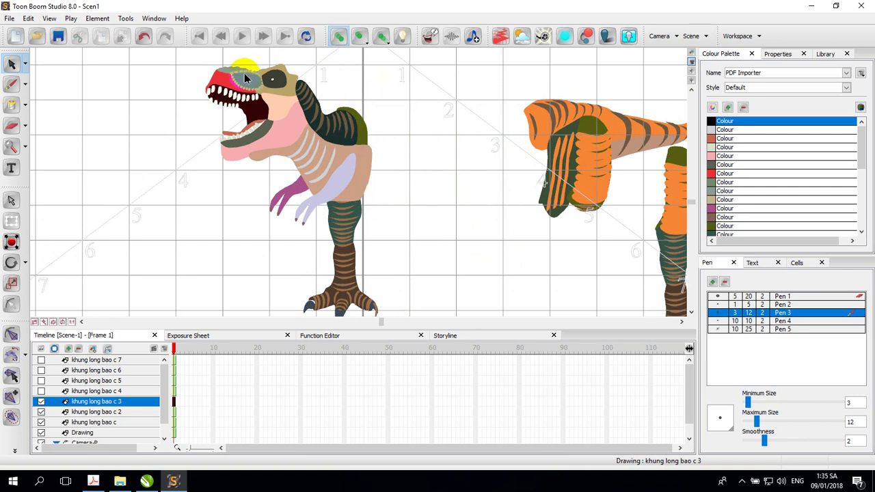
- Delete the dinosaur's head, belly and both arms, including the stray hand claws, from khung long bao c 3
{"action": "mouse_move", "coordinate": [192, 65]}
{"action": "left_mouse_down"}
{"action": "mouse_move", "coordinate": [291, 168]}
{"action": "mouse_move", "coordinate": [303, 214]}
{"action": "left_mouse_up"}
{"action": "key", "text": "Delete"}
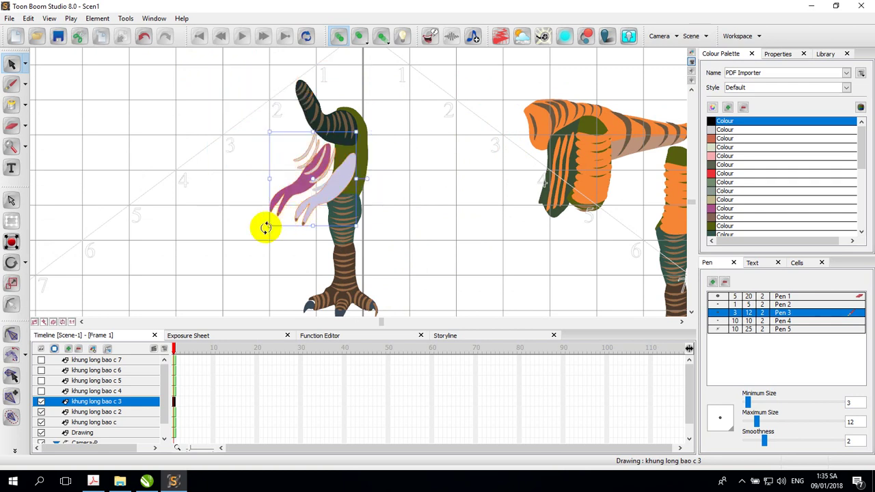
{"action": "key", "text": "Delete"}
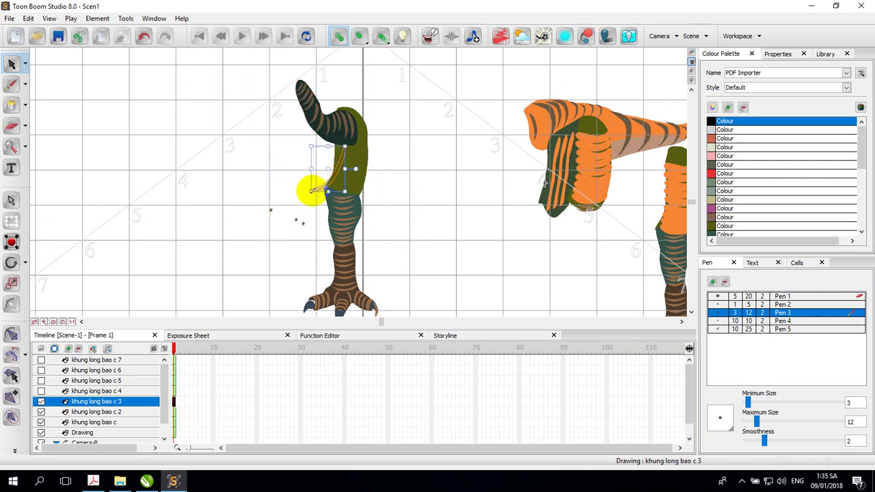
{"action": "left_click_drag", "start_coordinate": [250, 194], "coordinate": [308, 234]}
{"action": "key", "text": "Delete"}
- Delete the dark striped neck and stray neck stripes beside the olive thigh in khung long bao c 3
{"action": "mouse_move", "coordinate": [271, 70]}
{"action": "left_mouse_down"}
{"action": "mouse_move", "coordinate": [328, 131]}
{"action": "mouse_move", "coordinate": [312, 132]}
{"action": "left_mouse_up"}
{"action": "key", "text": "Delete"}
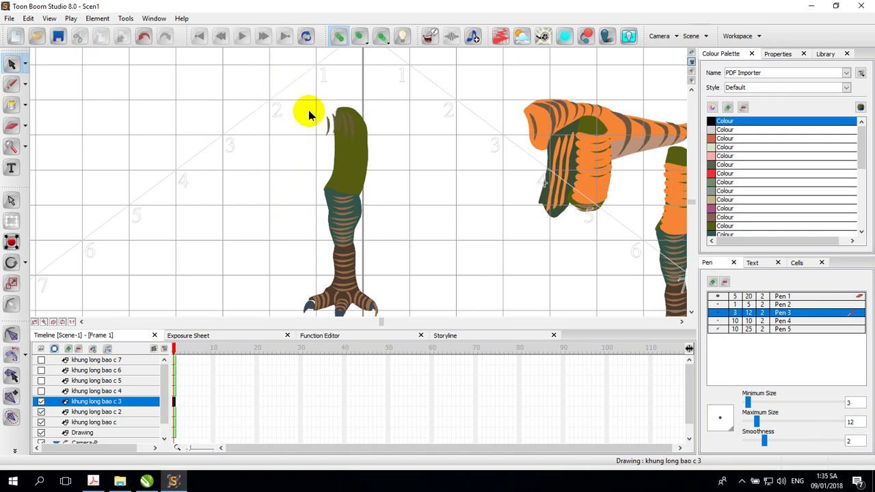
{"action": "left_click", "coordinate": [342, 133]}
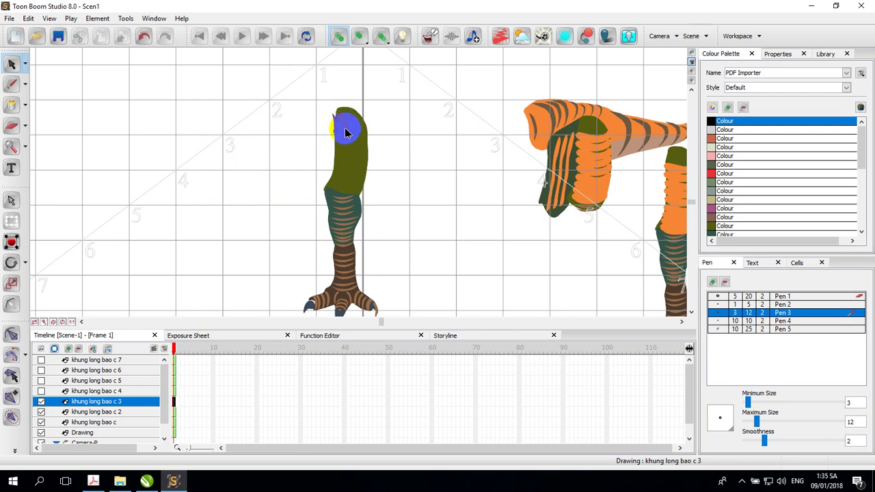
{"action": "left_click", "coordinate": [338, 115]}
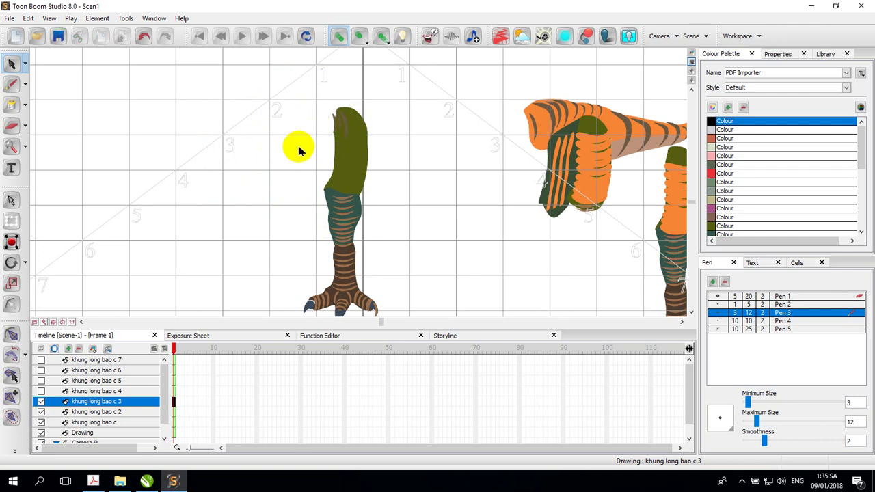
- Group all pieces of the isolated front leg in khung long bao c 3 and move the group to the scene's left side
{"action": "scroll", "coordinate": [414, 220], "scroll_direction": "down", "scroll_amount": 1}
{"action": "left_click_drag", "start_coordinate": [289, 70], "coordinate": [412, 290]}
{"action": "right_click", "coordinate": [347, 215]}
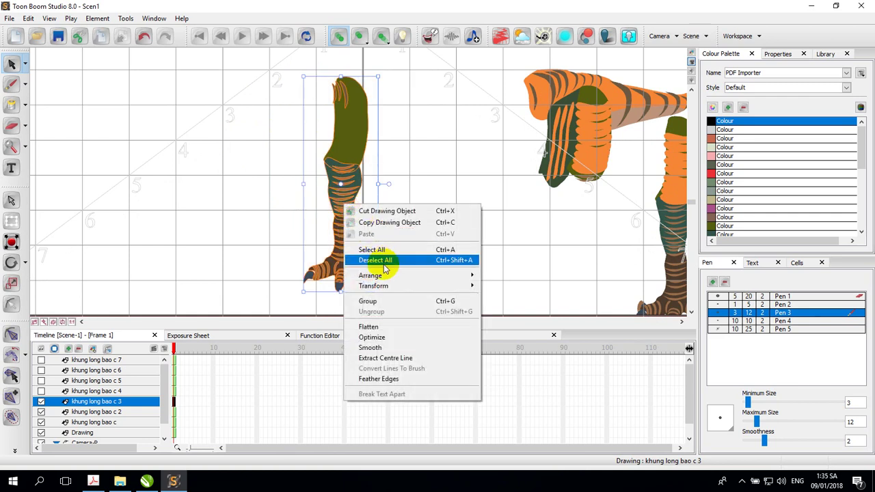
{"action": "left_click", "coordinate": [370, 301]}
{"action": "left_click_drag", "start_coordinate": [353, 139], "coordinate": [150, 155]}
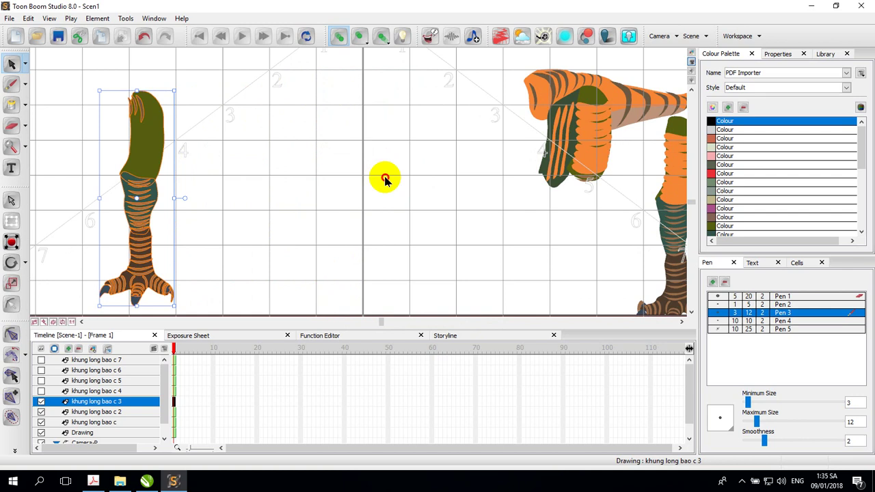
{"action": "left_click", "coordinate": [385, 179]}
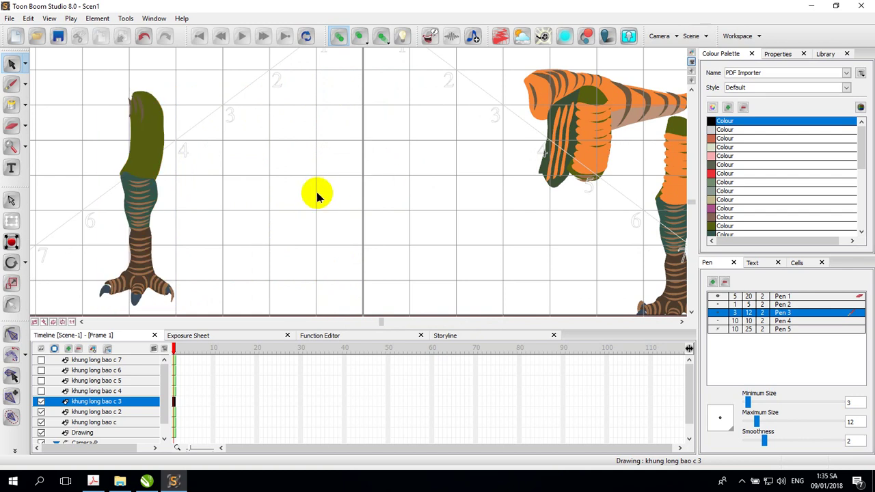
- Show the khung long bao c 4 layer and delete both lower legs, their feet and the stray brown leg stripes
{"action": "left_click", "coordinate": [99, 391]}
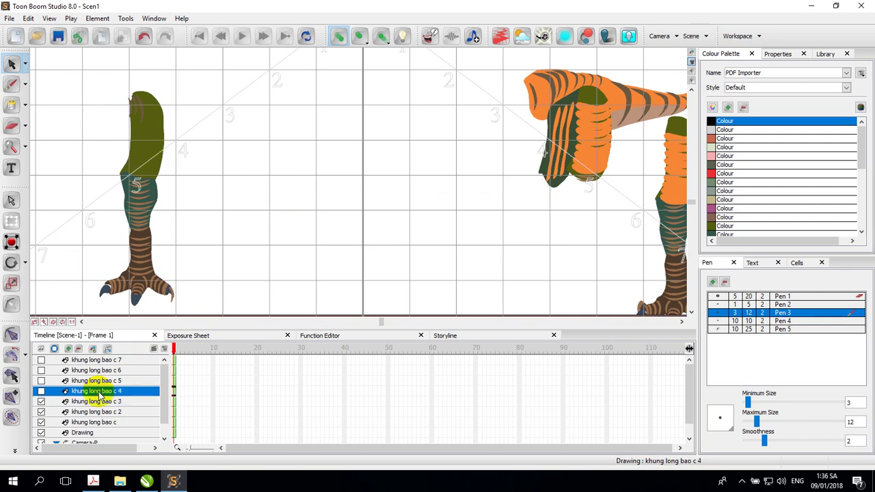
{"action": "left_click", "coordinate": [41, 391]}
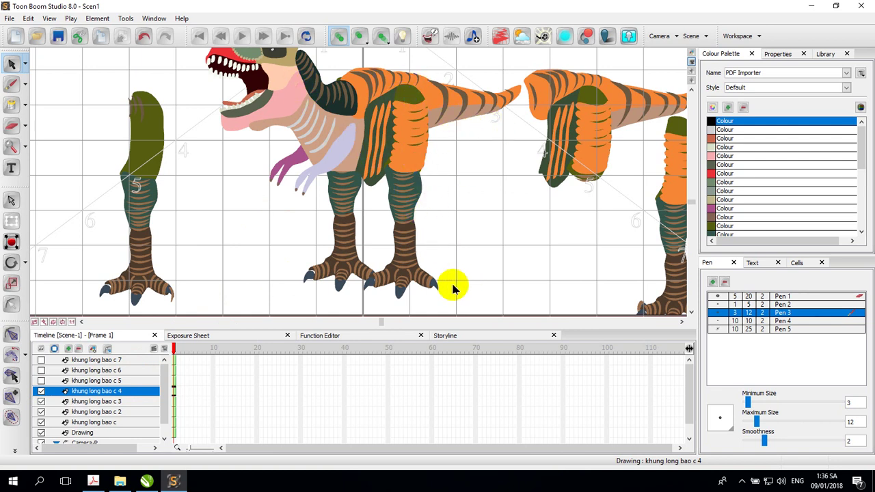
{"action": "left_click", "coordinate": [392, 209]}
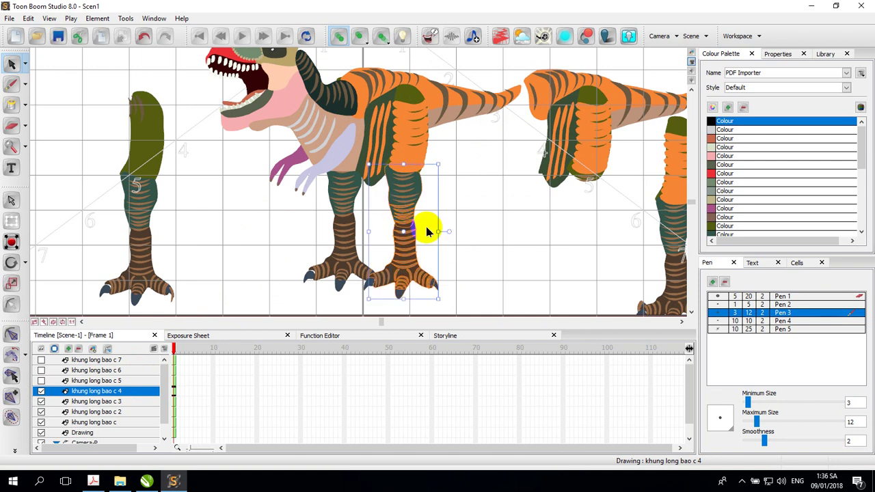
{"action": "key", "text": "Delete"}
{"action": "left_click_drag", "start_coordinate": [410, 295], "coordinate": [281, 202]}
{"action": "key", "text": "Delete"}
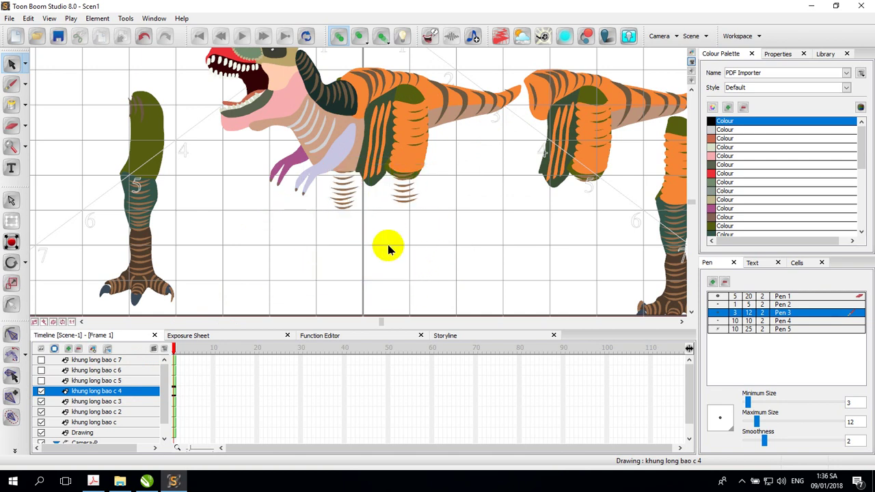
{"action": "left_click_drag", "start_coordinate": [430, 219], "coordinate": [387, 185]}
{"action": "key", "text": "Delete"}
{"action": "left_click_drag", "start_coordinate": [362, 214], "coordinate": [342, 183]}
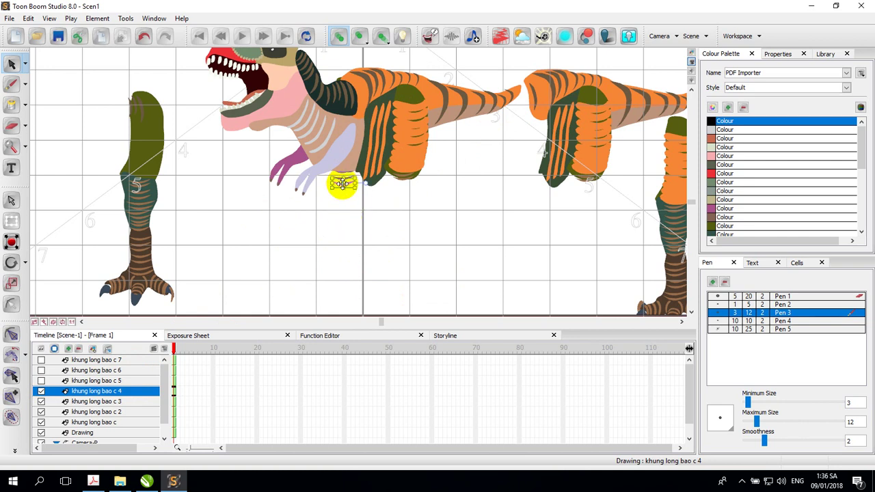
{"action": "key", "text": "Delete"}
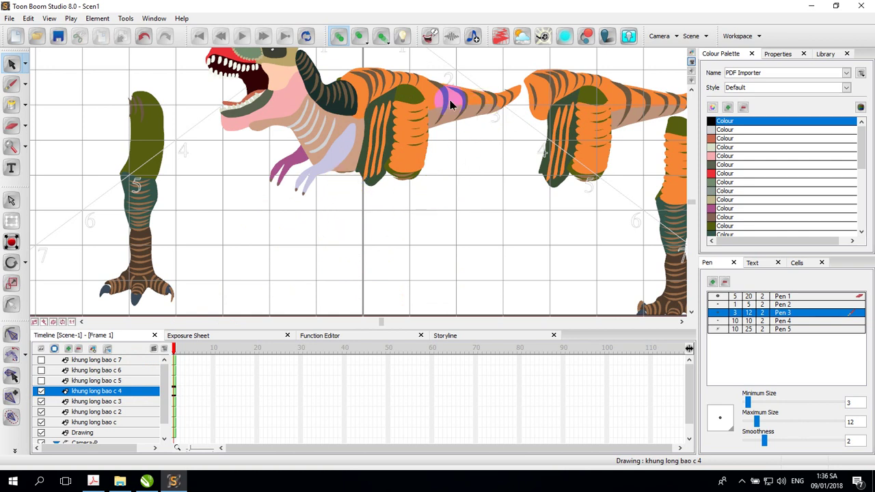
- Delete the tail, orange body, leftover back and leg stripes, and the dark green striped flank from khung long bao c 4
{"action": "left_click_drag", "start_coordinate": [422, 60], "coordinate": [520, 171]}
{"action": "key", "text": "Delete"}
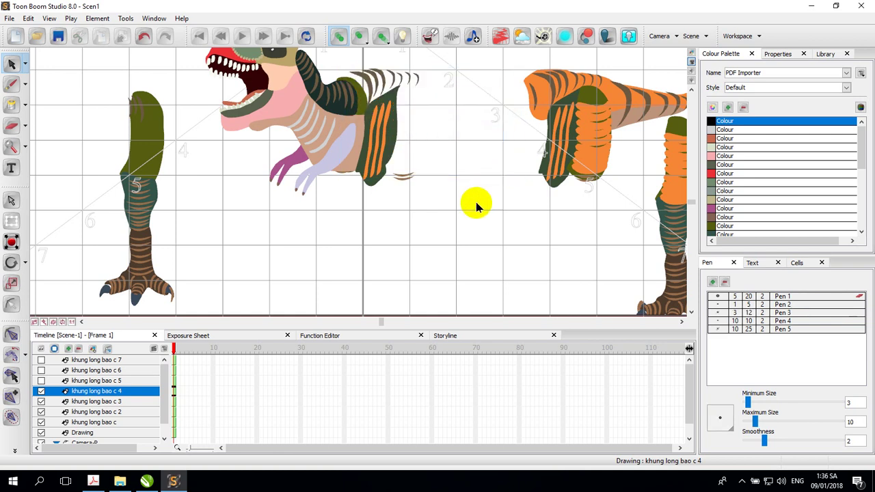
{"action": "left_click_drag", "start_coordinate": [356, 60], "coordinate": [407, 87]}
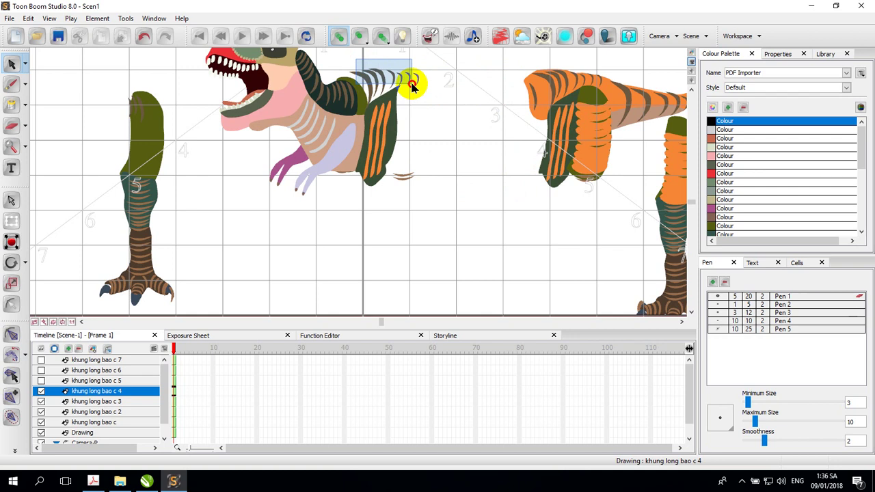
{"action": "mouse_move", "coordinate": [412, 85]}
{"action": "left_mouse_down"}
{"action": "mouse_move", "coordinate": [420, 88]}
{"action": "mouse_move", "coordinate": [387, 81]}
{"action": "mouse_move", "coordinate": [417, 78]}
{"action": "mouse_move", "coordinate": [424, 88]}
{"action": "mouse_move", "coordinate": [416, 74]}
{"action": "mouse_move", "coordinate": [426, 82]}
{"action": "mouse_move", "coordinate": [426, 121]}
{"action": "mouse_move", "coordinate": [404, 186]}
{"action": "mouse_move", "coordinate": [404, 176]}
{"action": "left_mouse_up"}
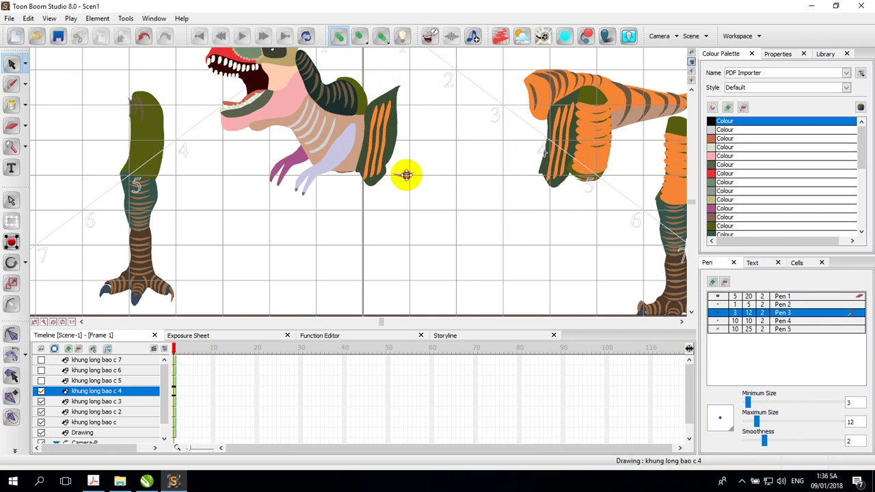
{"action": "key", "text": "Delete"}
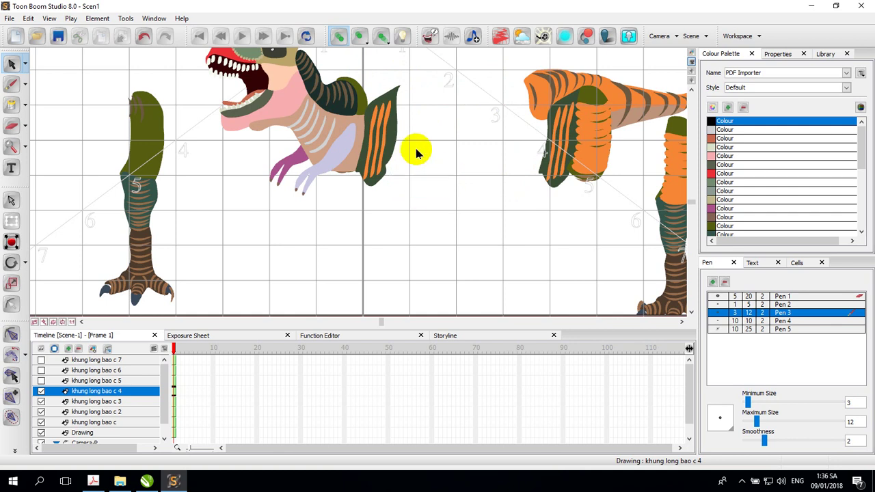
{"action": "left_click", "coordinate": [374, 94]}
{"action": "left_click", "coordinate": [375, 87]}
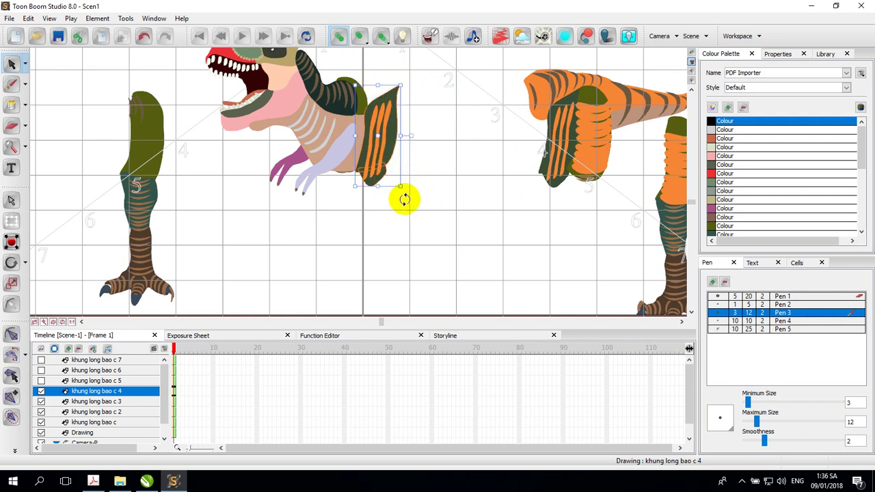
{"action": "key", "text": "Delete"}
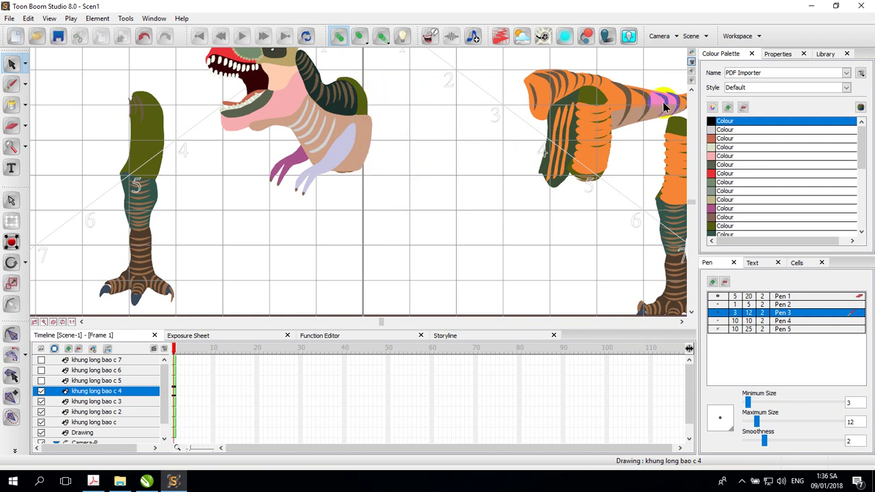
- Delete both arms and the stray hand claws from khung long bao c 4
{"action": "scroll", "coordinate": [693, 92], "scroll_direction": "up", "scroll_amount": 1}
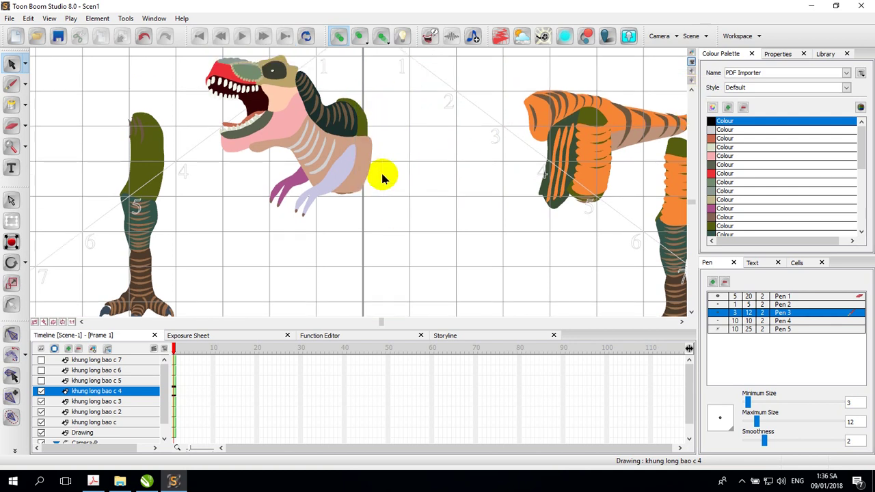
{"action": "left_click", "coordinate": [337, 181]}
{"action": "key", "text": "Delete"}
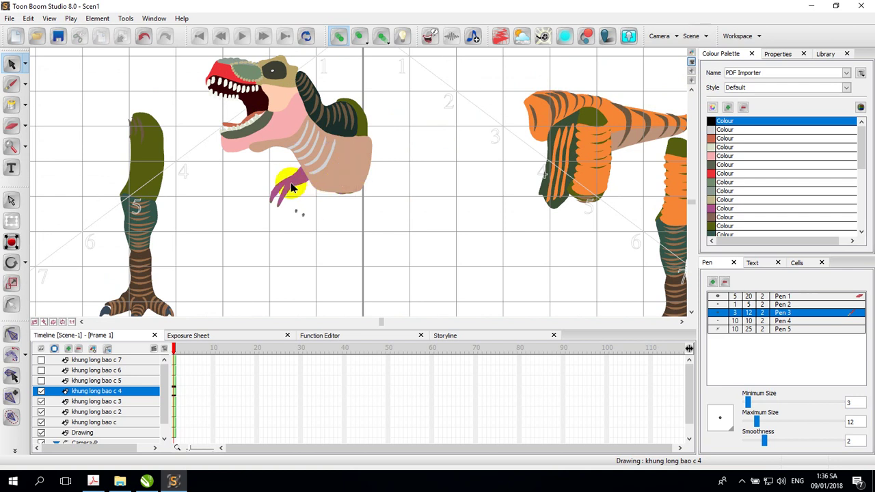
{"action": "left_click", "coordinate": [286, 187]}
{"action": "key", "text": "Delete"}
{"action": "left_click_drag", "start_coordinate": [256, 193], "coordinate": [313, 236]}
{"action": "key", "text": "Delete"}
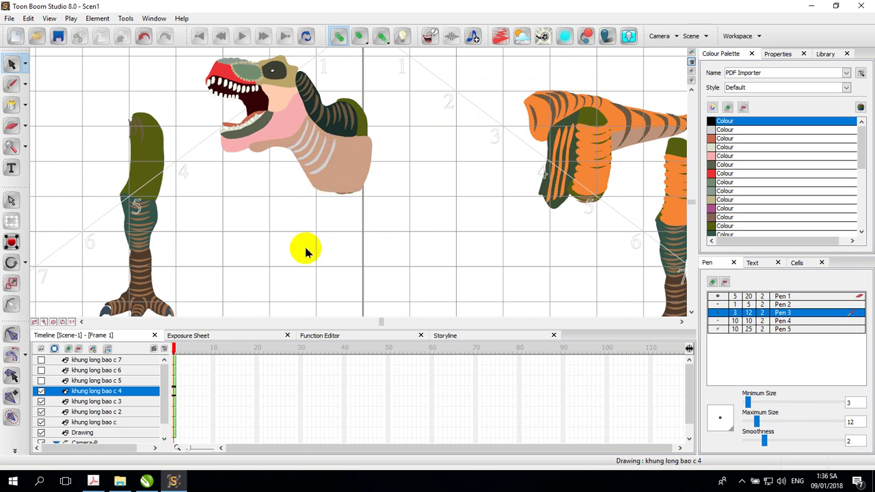
{"action": "left_click", "coordinate": [693, 91]}
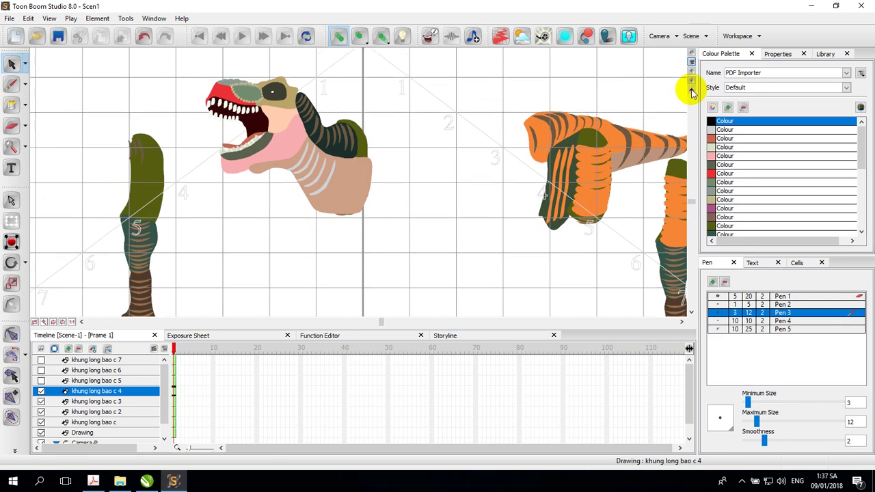
{"action": "mouse_move", "coordinate": [199, 63]}
{"action": "left_mouse_down"}
{"action": "mouse_move", "coordinate": [244, 88]}
{"action": "mouse_move", "coordinate": [394, 232]}
{"action": "left_mouse_up"}
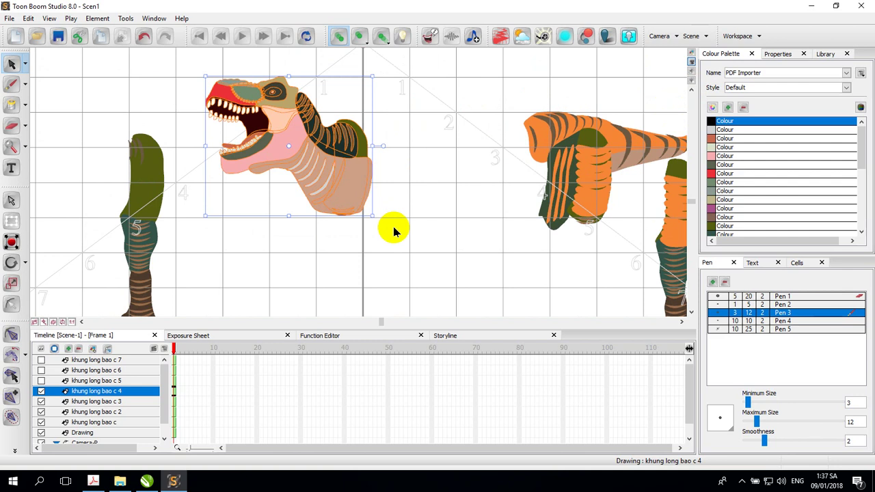
{"action": "left_click", "coordinate": [394, 231]}
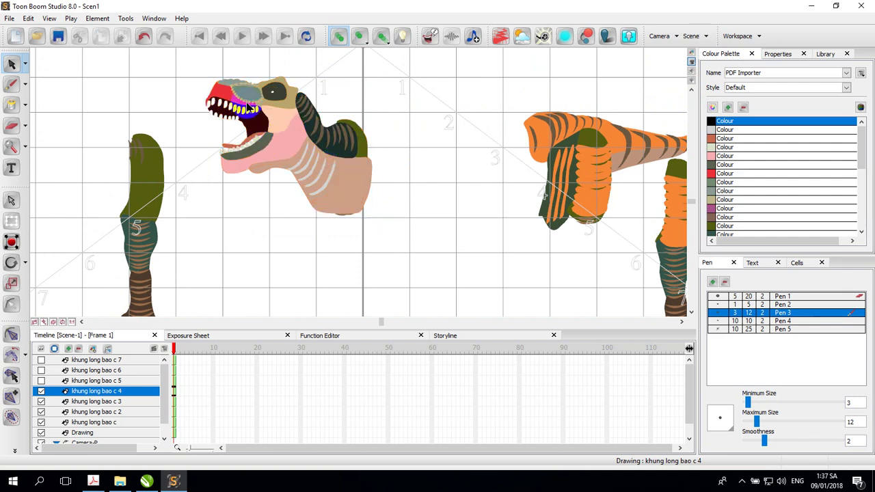
{"action": "left_click_drag", "start_coordinate": [200, 67], "coordinate": [283, 191]}
{"action": "left_click", "coordinate": [289, 235]}
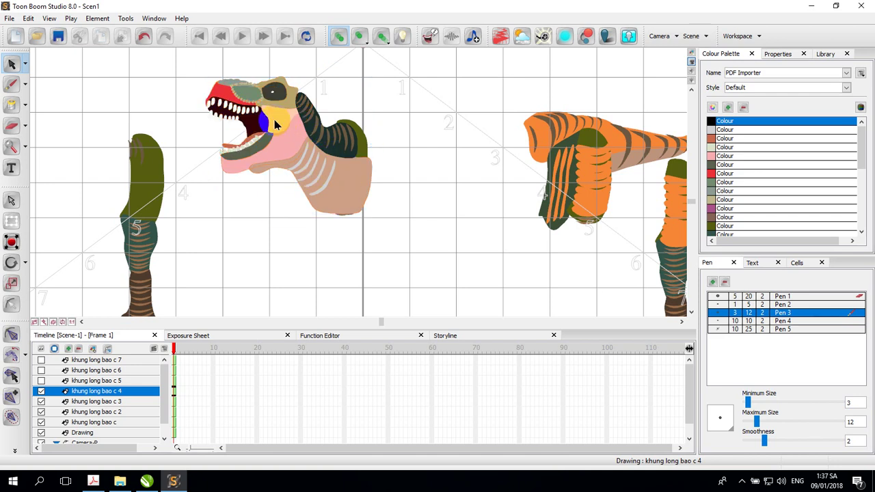
- Delete the upper head and the pink lower jaw with its teeth and tongue from khung long bao c 4
{"action": "left_click_drag", "start_coordinate": [200, 74], "coordinate": [285, 122]}
{"action": "key", "text": "Delete"}
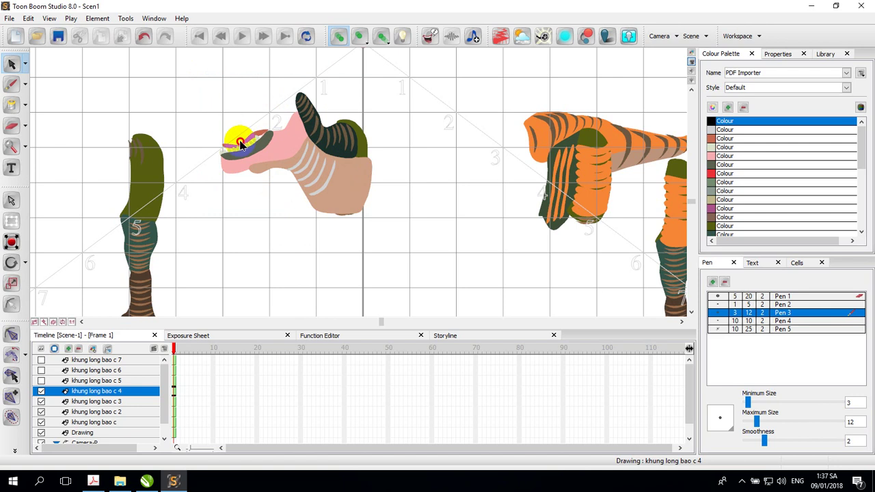
{"action": "left_click_drag", "start_coordinate": [241, 144], "coordinate": [267, 182]}
{"action": "left_click", "coordinate": [272, 149]}
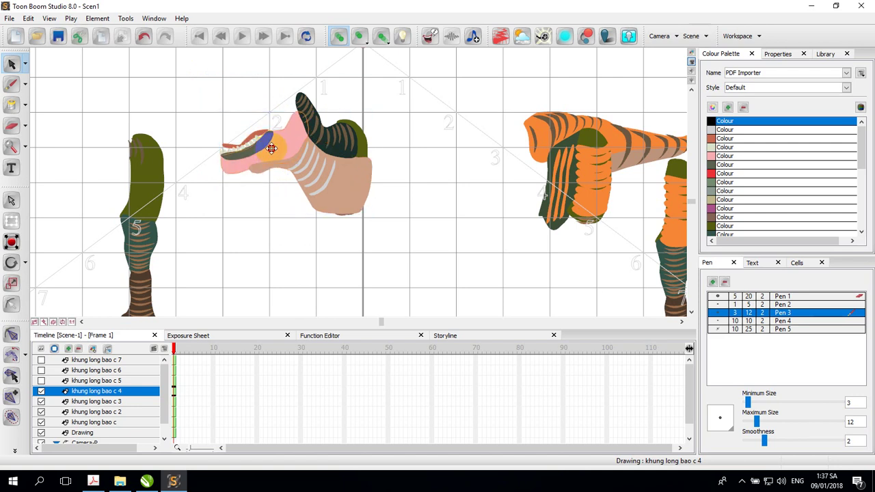
{"action": "mouse_move", "coordinate": [214, 124]}
{"action": "left_mouse_down"}
{"action": "mouse_move", "coordinate": [270, 146]}
{"action": "mouse_move", "coordinate": [260, 166]}
{"action": "left_mouse_up"}
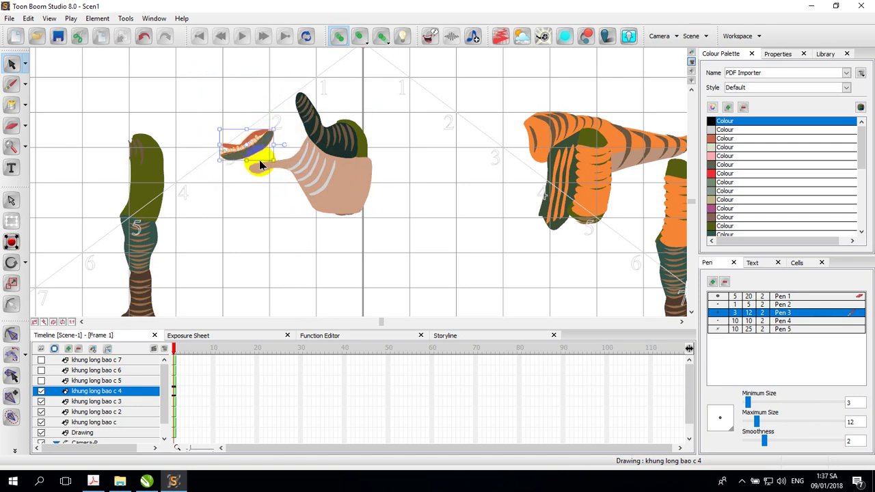
{"action": "key", "text": "Delete"}
{"action": "left_click", "coordinate": [262, 169]}
{"action": "left_click", "coordinate": [254, 236]}
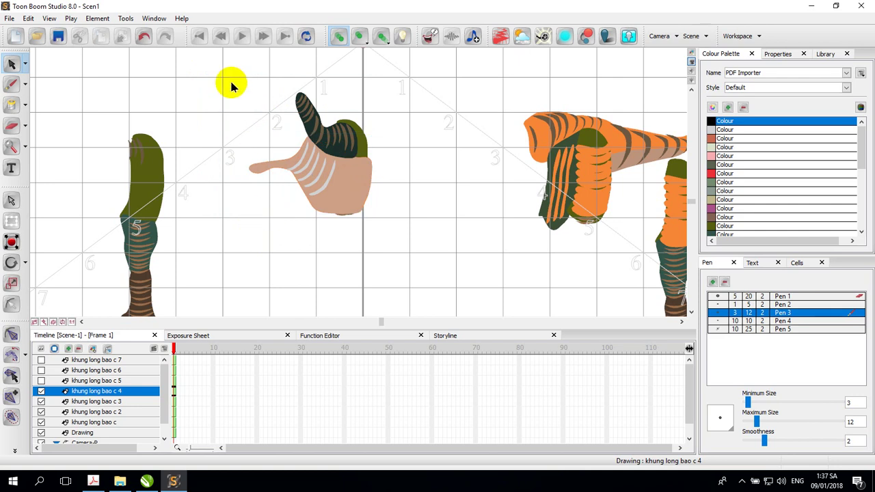
- Group all pieces of the isolated neck and chest in khung long bao c 4 and rename the layer as leck
{"action": "left_click_drag", "start_coordinate": [234, 73], "coordinate": [440, 260]}
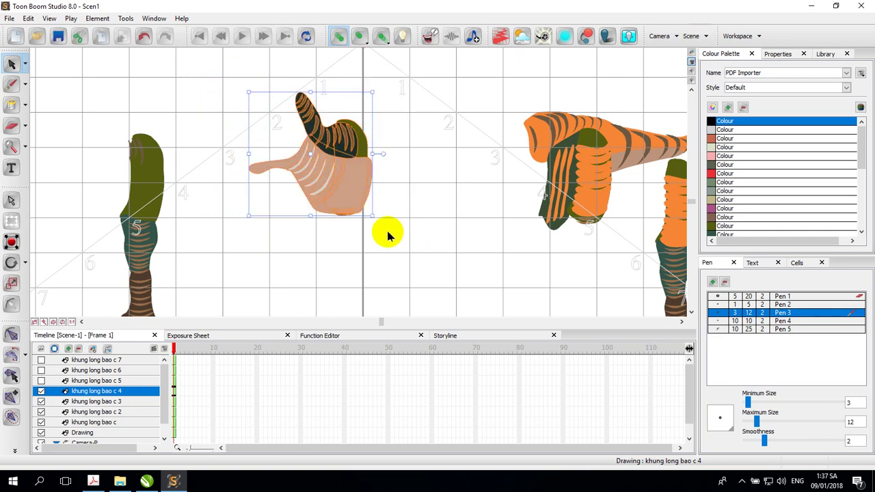
{"action": "right_click", "coordinate": [346, 179]}
{"action": "left_click", "coordinate": [375, 274]}
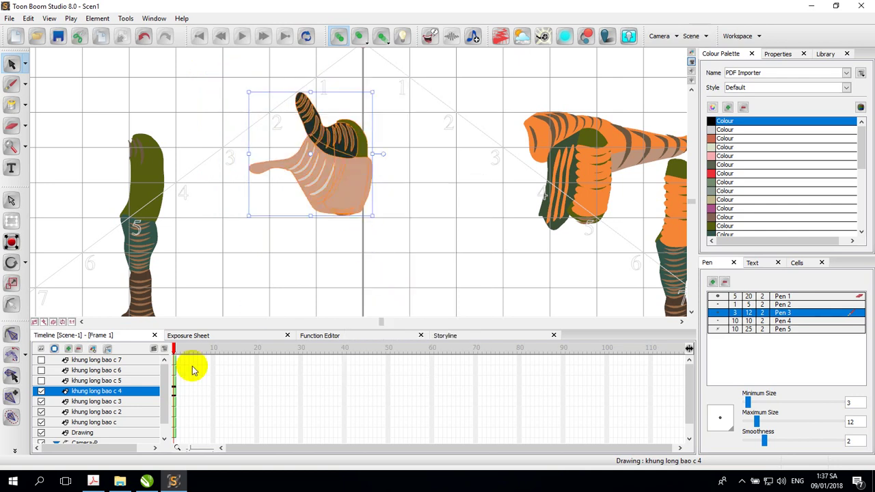
{"action": "double_click", "coordinate": [123, 391]}
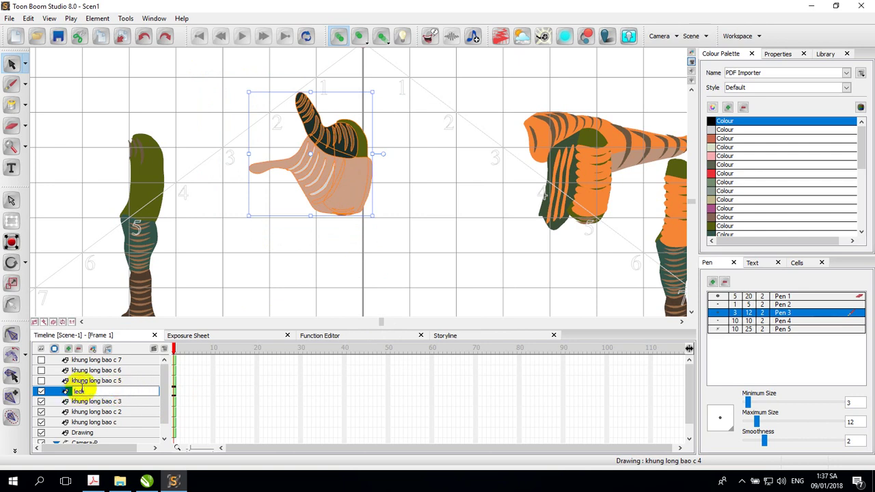
{"action": "type", "text": "le"}
{"action": "key", "text": "Return"}
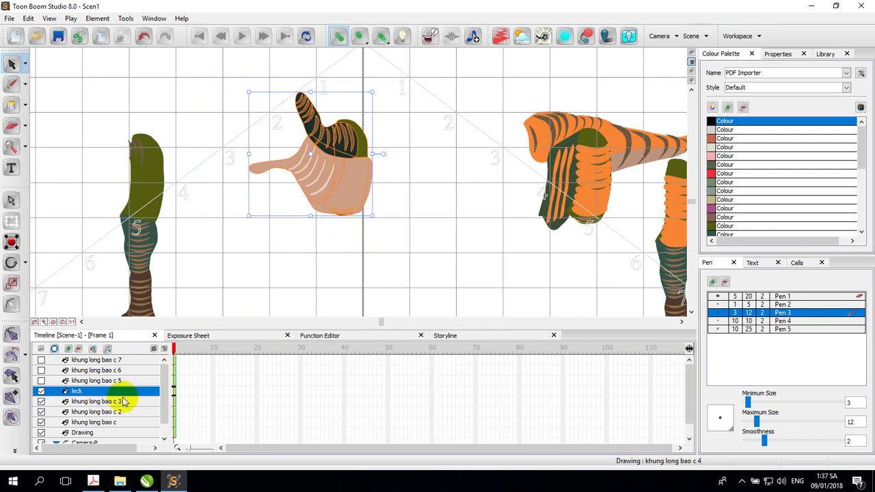
- Rename the khung long bao c 3 layer as right foot and the khung long bao c 2 layer as left foot
{"action": "left_click", "coordinate": [109, 402]}
{"action": "left_click_drag", "start_coordinate": [100, 130], "coordinate": [179, 241]}
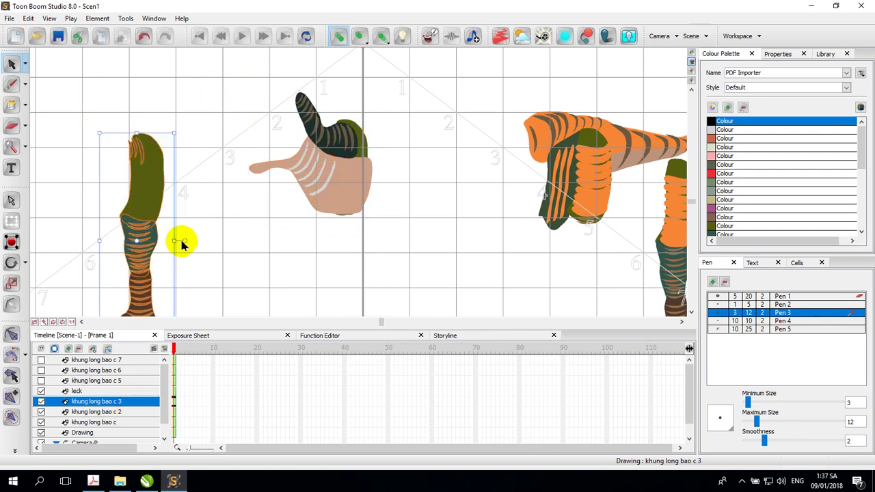
{"action": "double_click", "coordinate": [125, 403]}
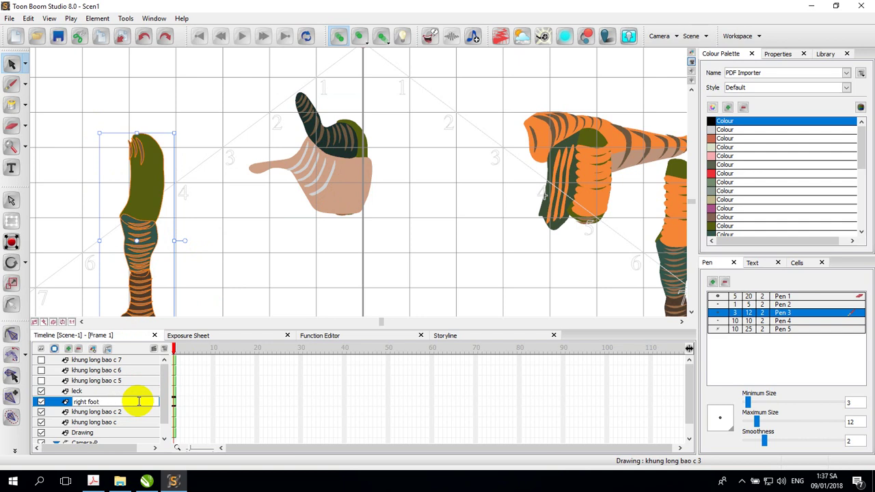
{"action": "left_click", "coordinate": [110, 412]}
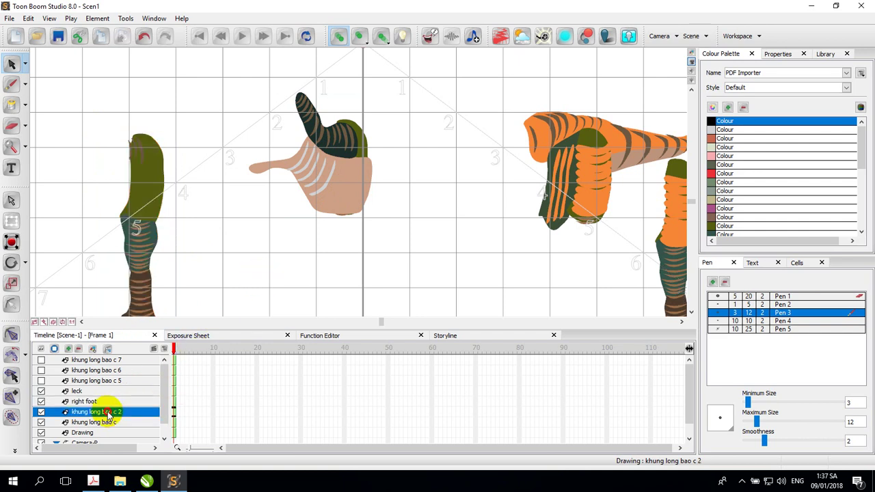
{"action": "left_click", "coordinate": [660, 254]}
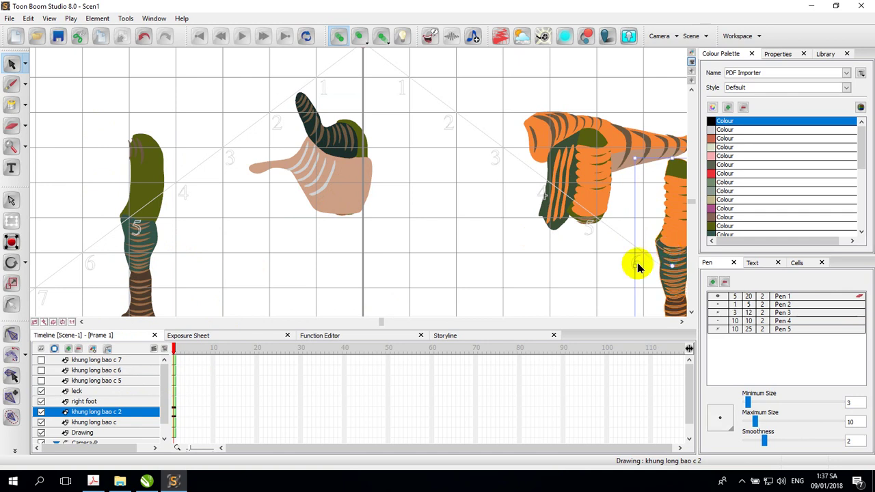
{"action": "double_click", "coordinate": [125, 413]}
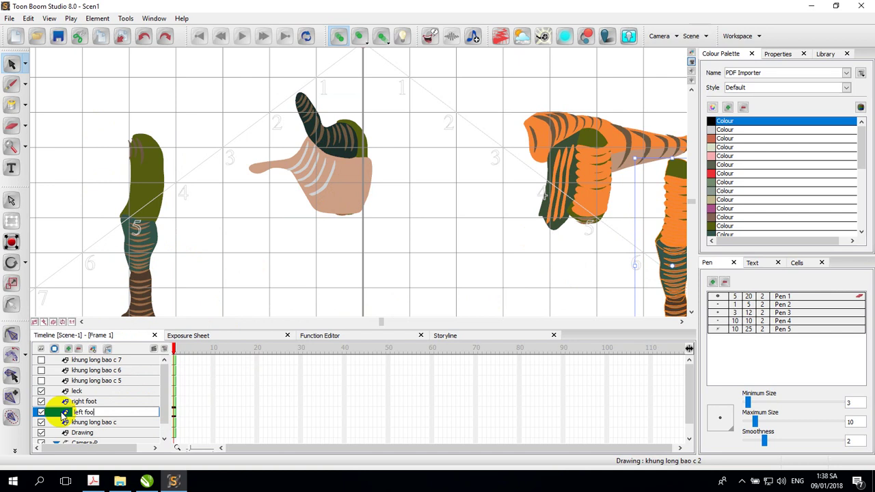
{"action": "key", "text": "Return"}
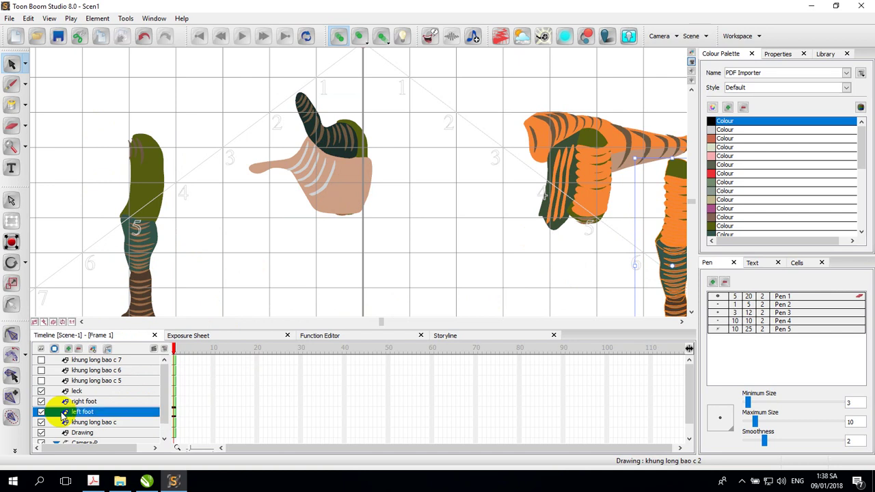
- Rename the khung long bao c layer as body and tail
{"action": "left_click", "coordinate": [110, 423]}
{"action": "double_click", "coordinate": [114, 422]}
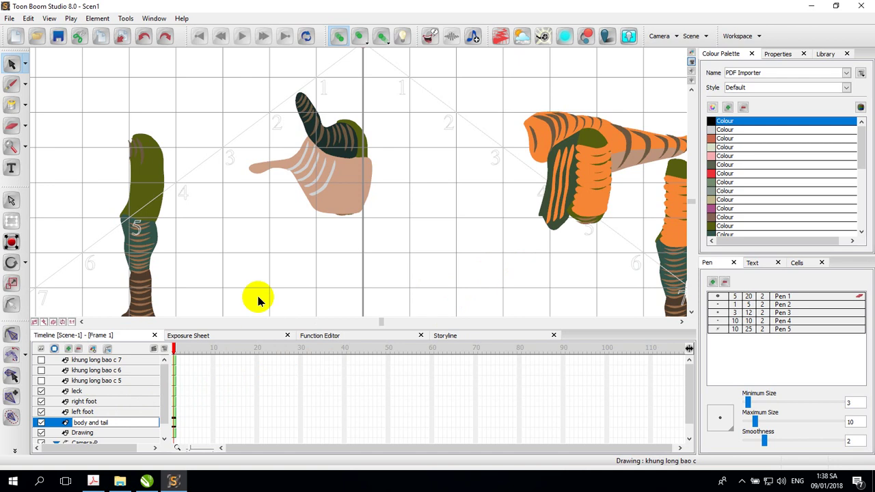
{"action": "key", "text": "Return"}
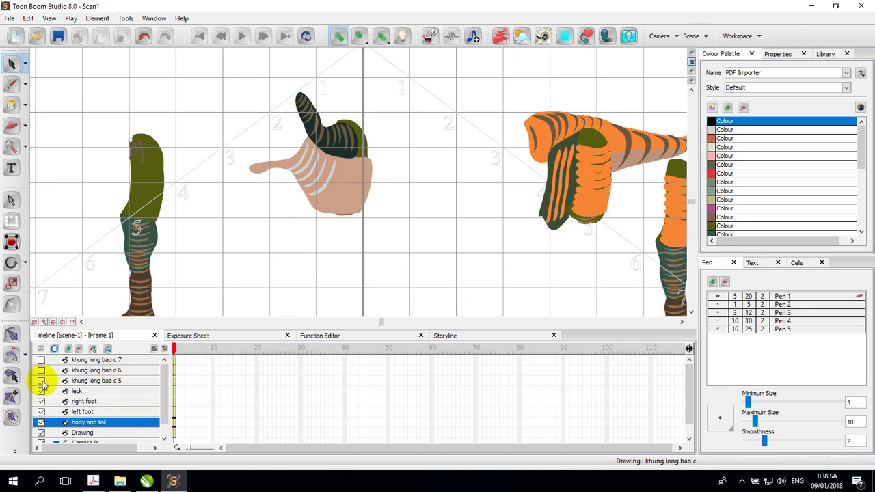
- Show the khung long bao c 5 layer and move the leck neck piece clear of the dinosaur, beyond the separated tail and leg
{"action": "left_click", "coordinate": [119, 380]}
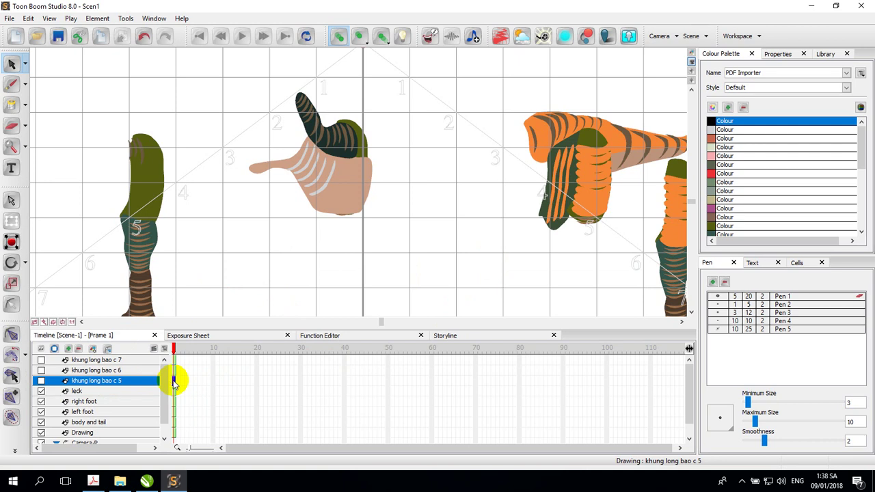
{"action": "left_click", "coordinate": [41, 381]}
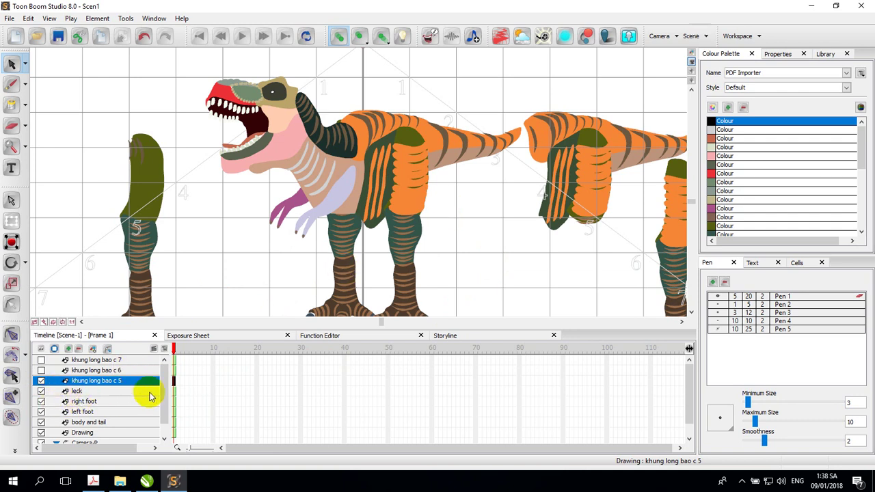
{"action": "left_click", "coordinate": [172, 391]}
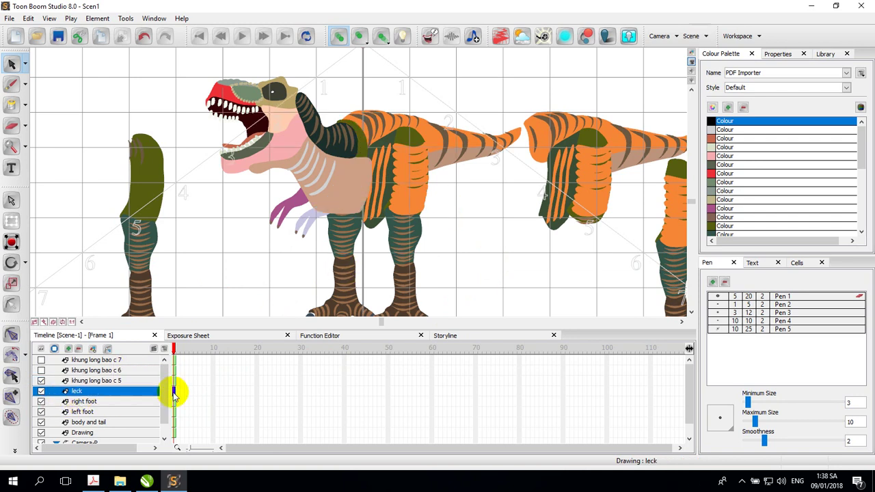
{"action": "left_click", "coordinate": [114, 381]}
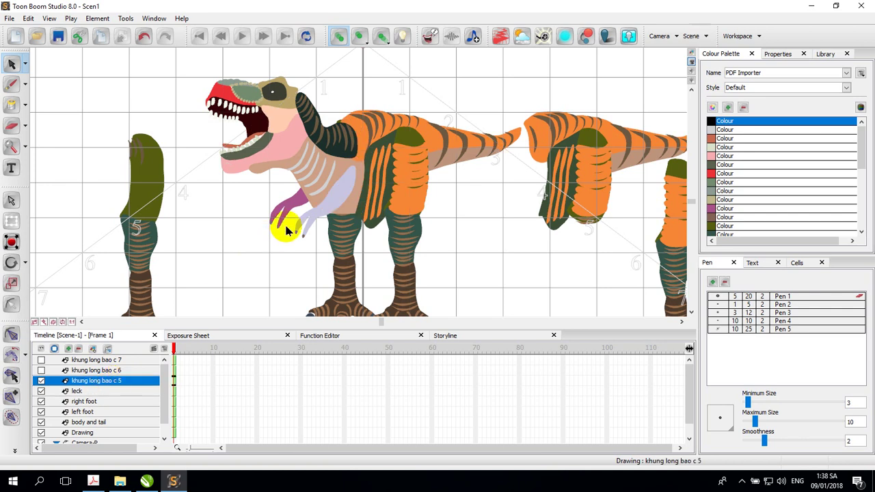
{"action": "scroll", "coordinate": [286, 231], "scroll_direction": "down", "scroll_amount": 1}
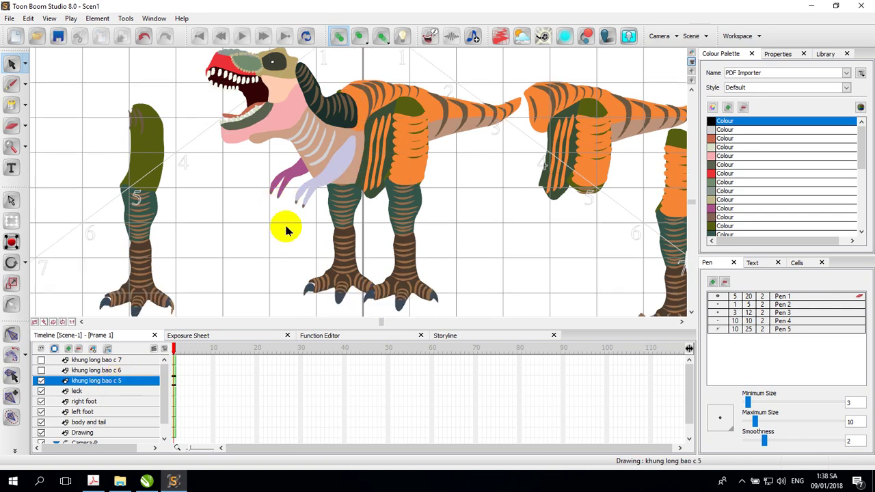
{"action": "scroll", "coordinate": [286, 230], "scroll_direction": "down", "scroll_amount": 2}
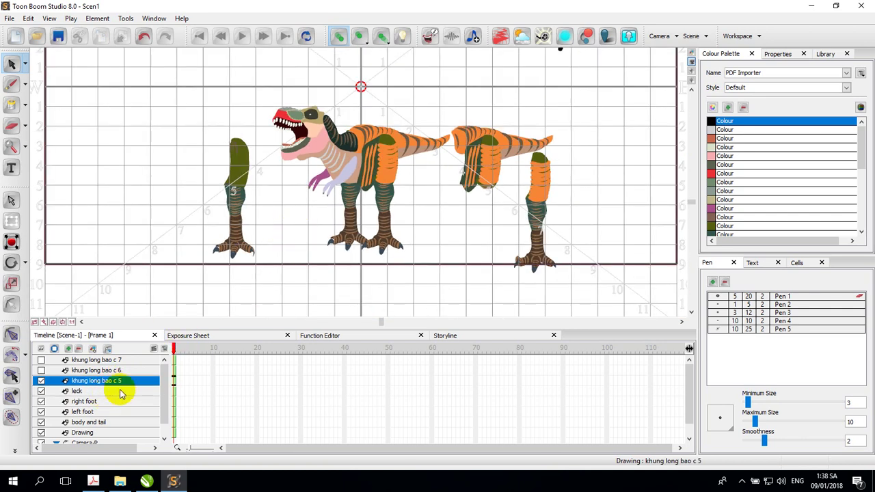
{"action": "left_click", "coordinate": [119, 391]}
{"action": "left_click_drag", "start_coordinate": [268, 89], "coordinate": [419, 260]}
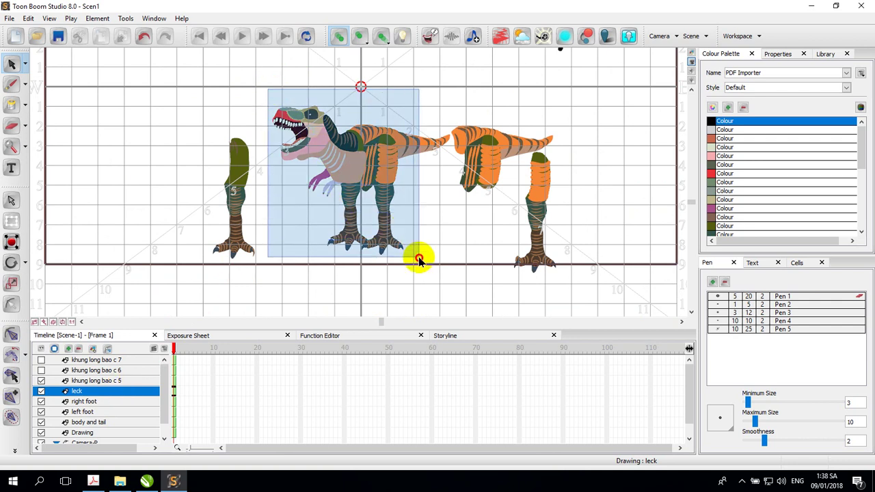
{"action": "left_click_drag", "start_coordinate": [346, 158], "coordinate": [628, 142]}
{"action": "left_click", "coordinate": [626, 209]}
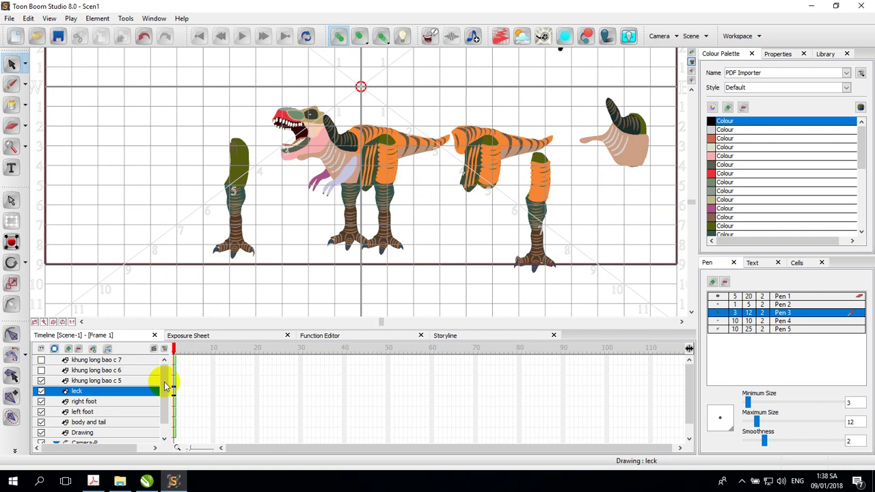
- Delete both feet and the lower-leg pieces from khung long bao c 5
{"action": "left_click", "coordinate": [110, 381]}
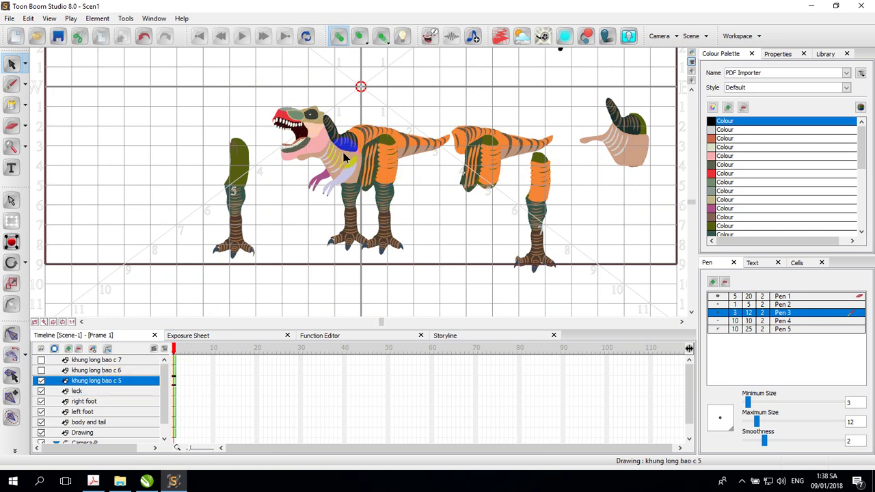
{"action": "left_click", "coordinate": [439, 173]}
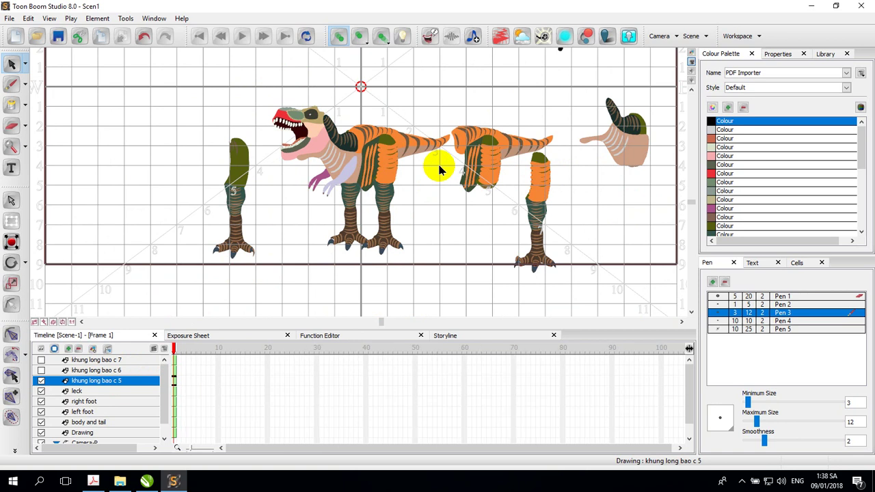
{"action": "scroll", "coordinate": [425, 183], "scroll_direction": "up", "scroll_amount": 2}
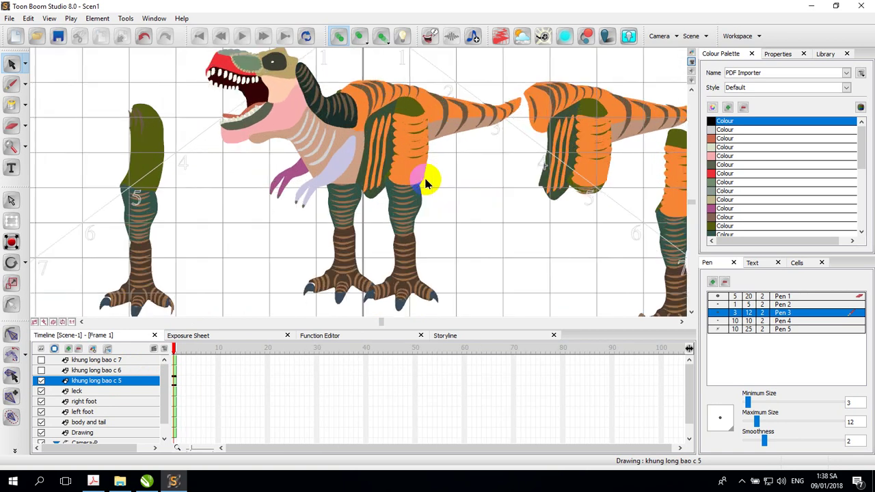
{"action": "left_click", "coordinate": [444, 303]}
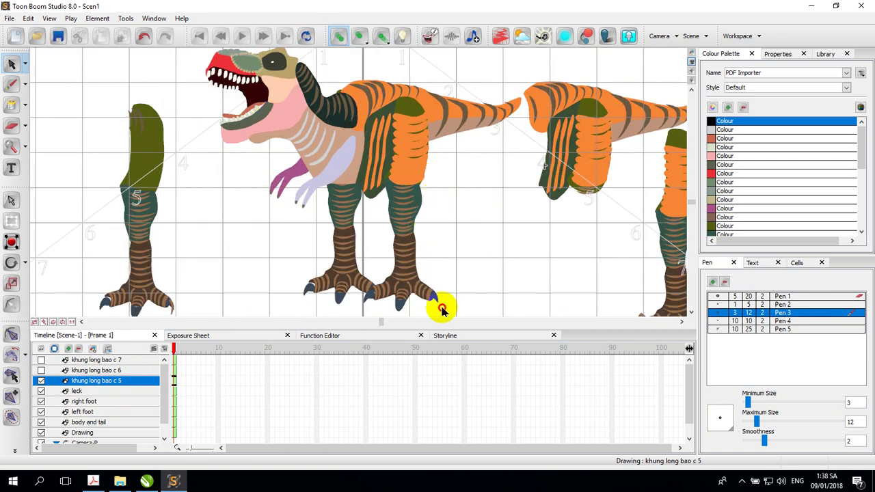
{"action": "left_click_drag", "start_coordinate": [442, 310], "coordinate": [365, 201]}
{"action": "key", "text": "Delete"}
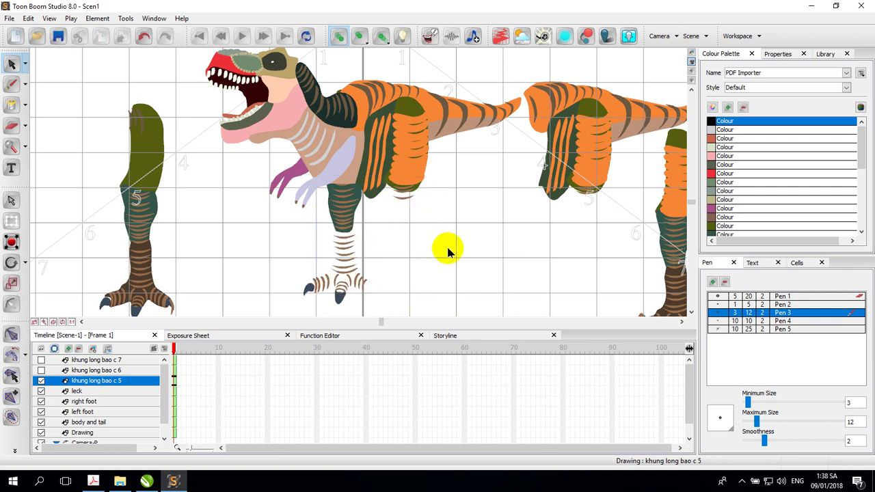
{"action": "left_click_drag", "start_coordinate": [391, 307], "coordinate": [294, 237]}
{"action": "key", "text": "Delete"}
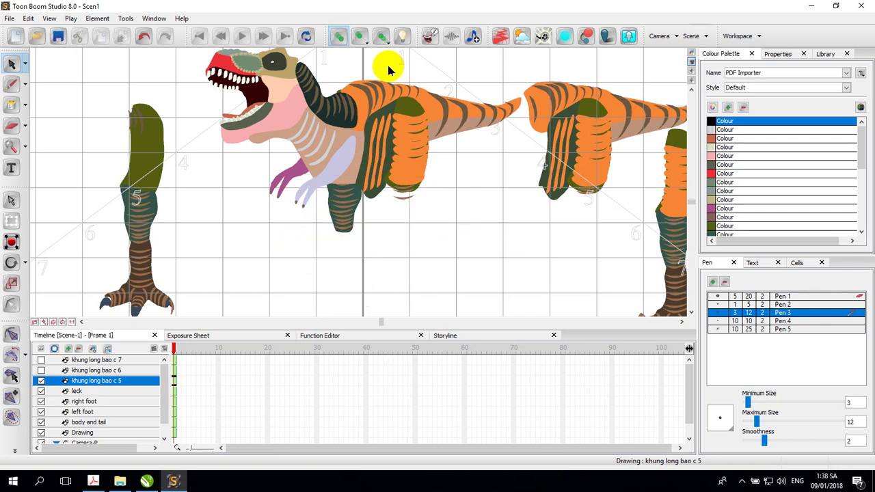
- Delete the body, tail, both arms, remaining leg pieces and chest stripes from khung long bao c 5
{"action": "left_click_drag", "start_coordinate": [361, 65], "coordinate": [524, 224]}
{"action": "key", "text": "Delete"}
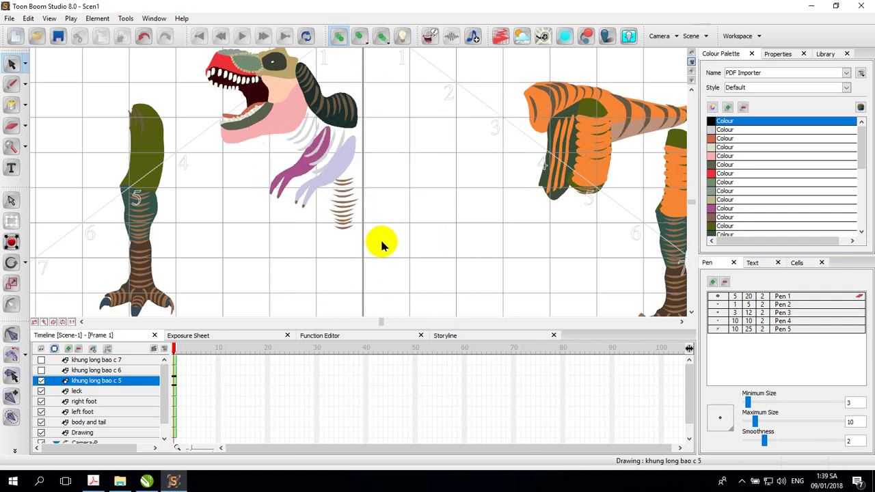
{"action": "left_click_drag", "start_coordinate": [378, 246], "coordinate": [271, 159]}
{"action": "key", "text": "Delete"}
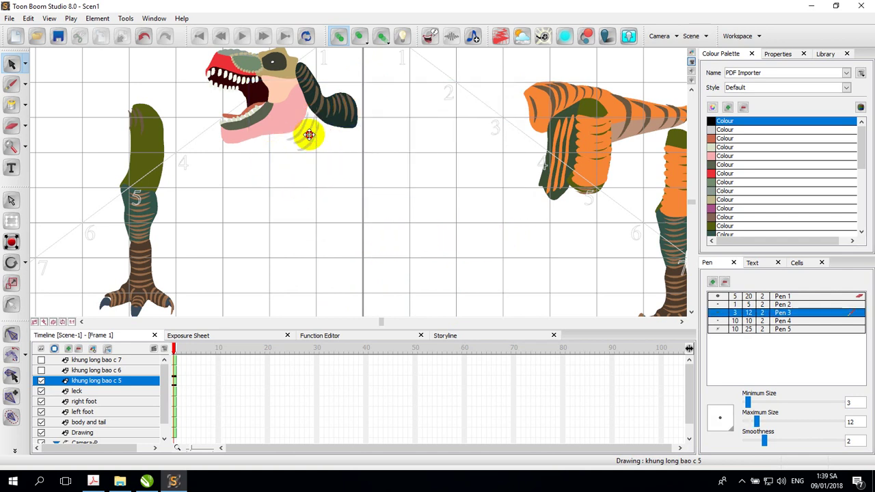
{"action": "left_click", "coordinate": [309, 134]}
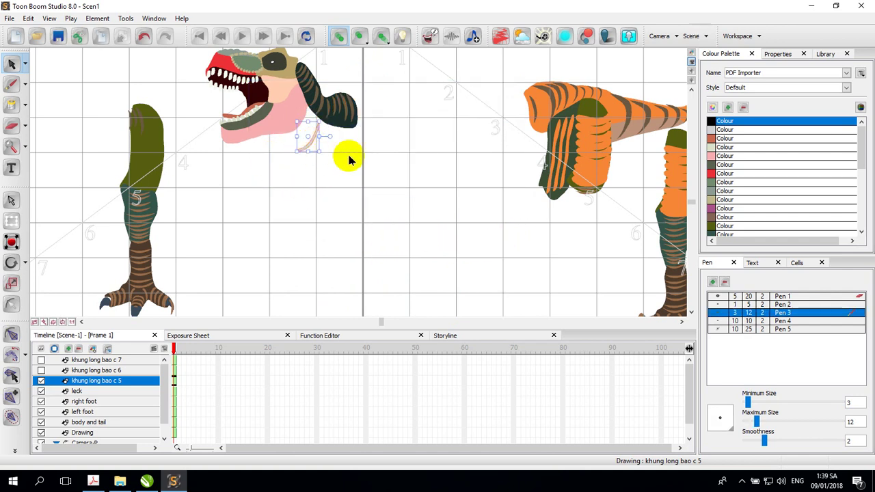
{"action": "key", "text": "Delete"}
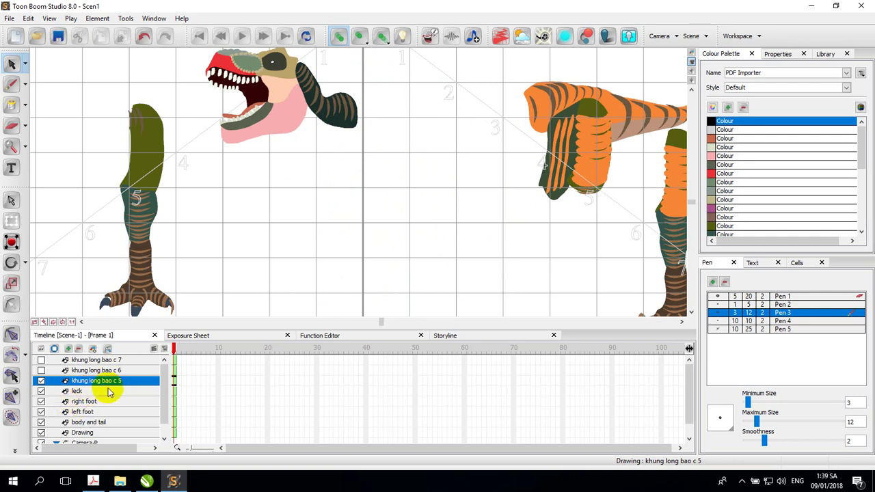
- Delete the dark striped neck piece behind the head from khung long bao c 5
{"action": "left_click", "coordinate": [174, 391]}
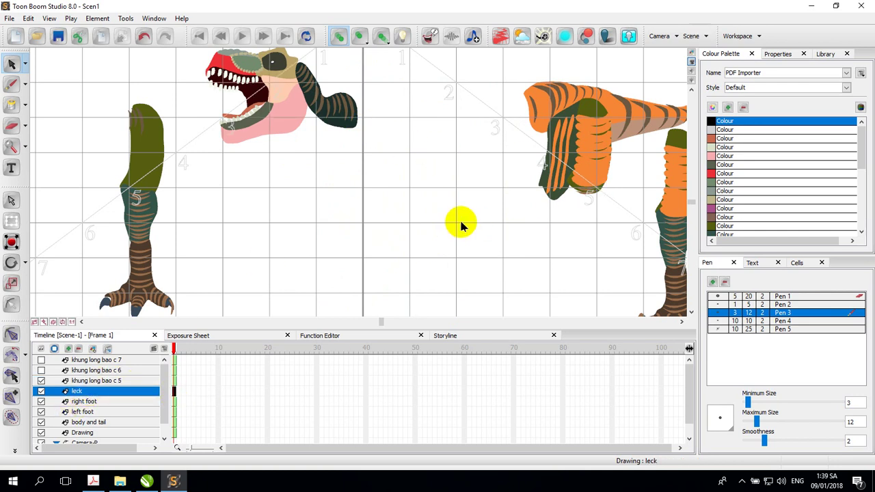
{"action": "key", "text": "alt+m"}
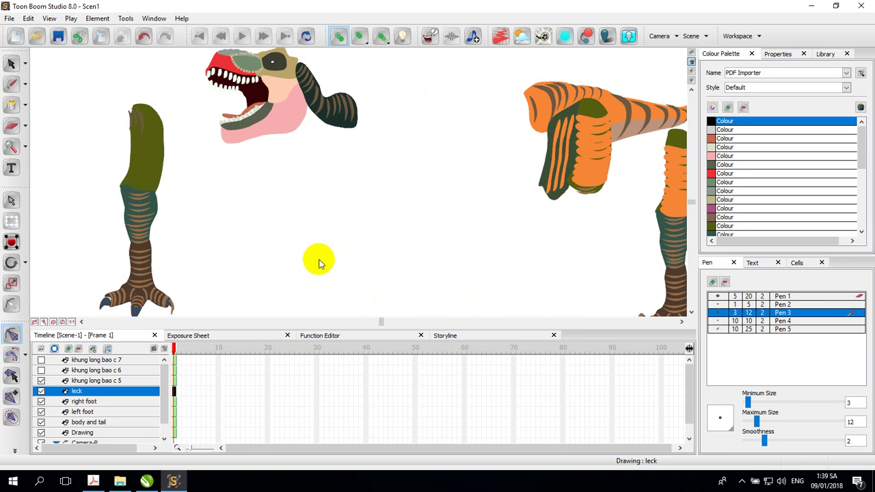
{"action": "left_click", "coordinate": [437, 224]}
{"action": "left_click_drag", "start_coordinate": [436, 224], "coordinate": [407, 207]}
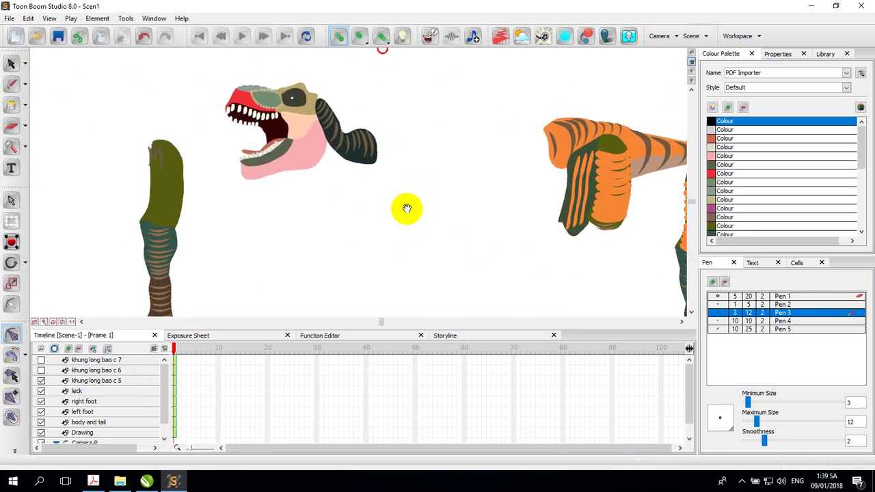
{"action": "left_click", "coordinate": [8, 64]}
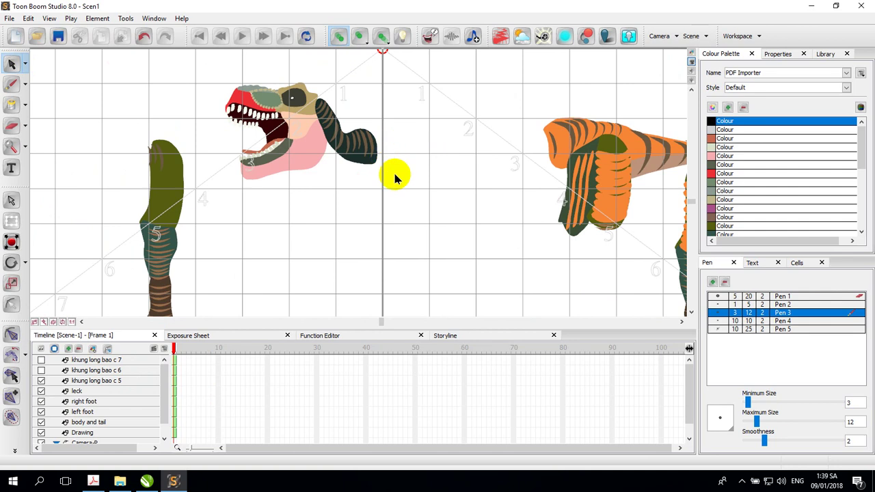
{"action": "left_click_drag", "start_coordinate": [395, 175], "coordinate": [329, 108]}
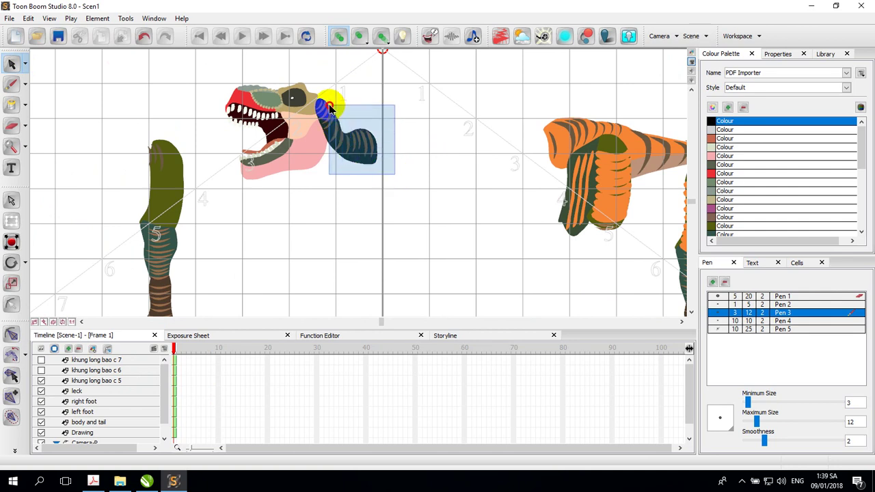
{"action": "left_click", "coordinate": [359, 137]}
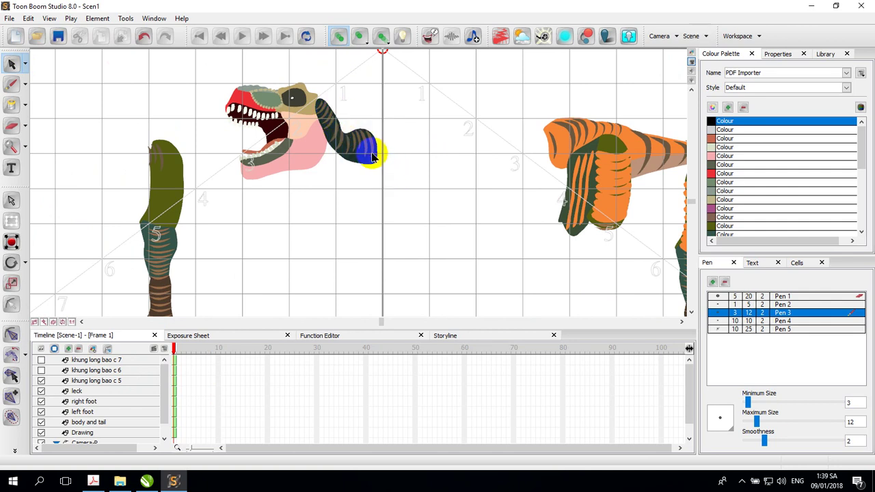
{"action": "left_click", "coordinate": [161, 382]}
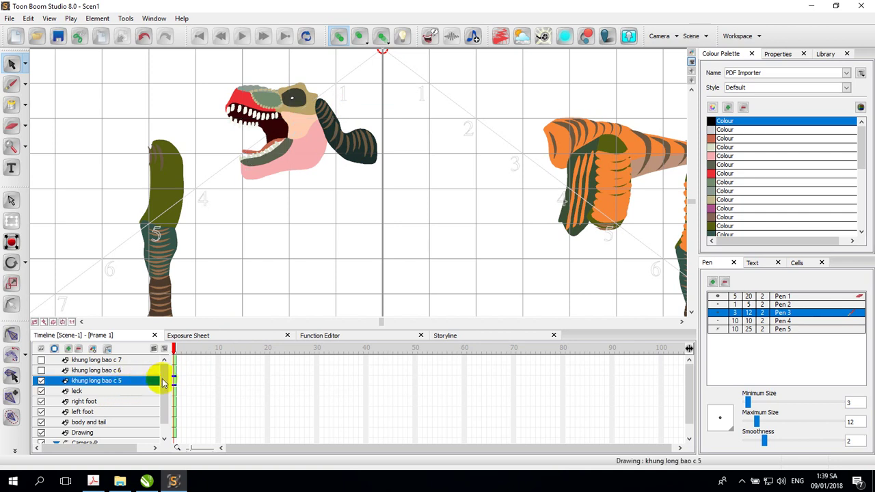
{"action": "left_click", "coordinate": [338, 150]}
{"action": "left_click", "coordinate": [357, 165]}
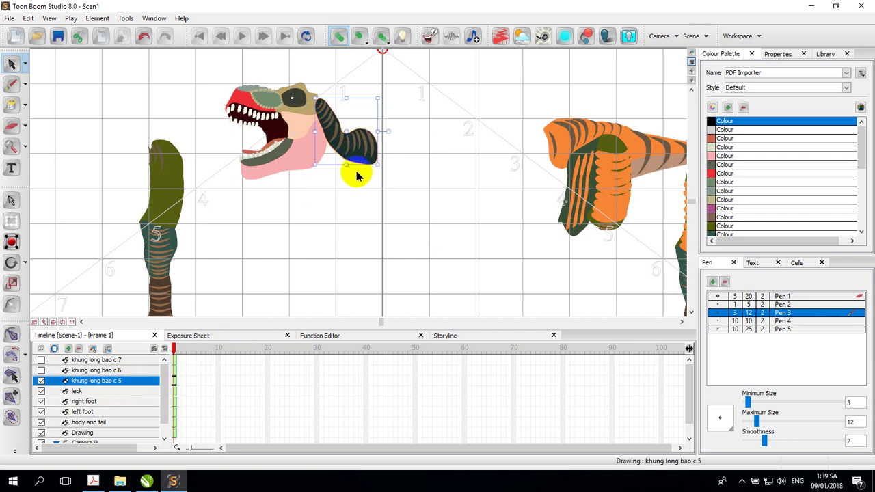
{"action": "mouse_move", "coordinate": [357, 176]}
{"action": "left_mouse_down"}
{"action": "mouse_move", "coordinate": [361, 156]}
{"action": "mouse_move", "coordinate": [385, 166]}
{"action": "mouse_move", "coordinate": [323, 107]}
{"action": "left_mouse_up"}
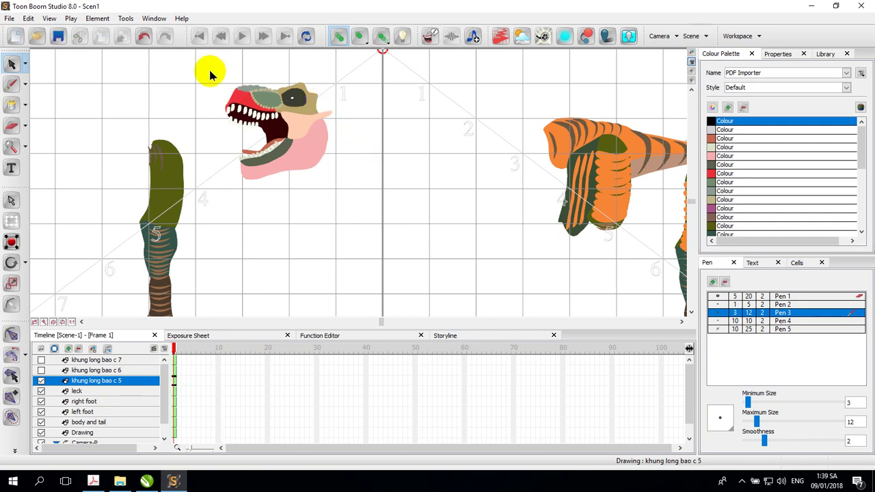
- Group all pieces of the isolated head and move the group up beside the separated olive-topped leg
{"action": "left_click_drag", "start_coordinate": [209, 71], "coordinate": [373, 211]}
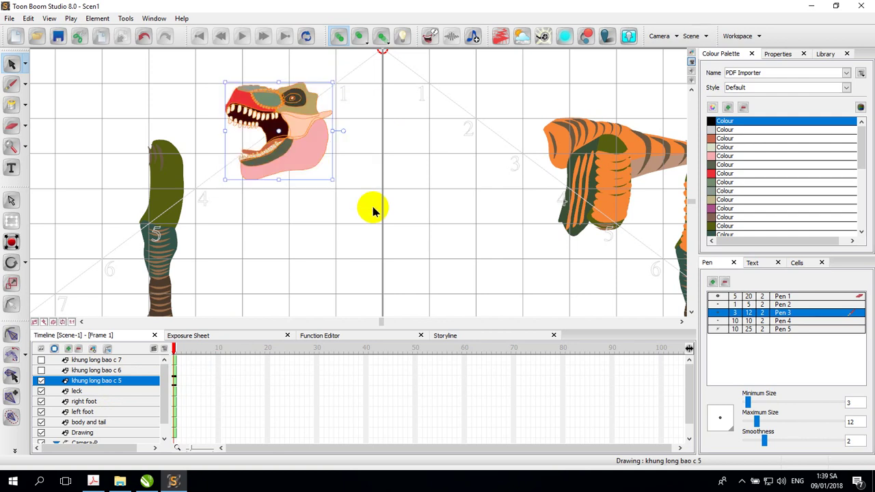
{"action": "right_click", "coordinate": [303, 133]}
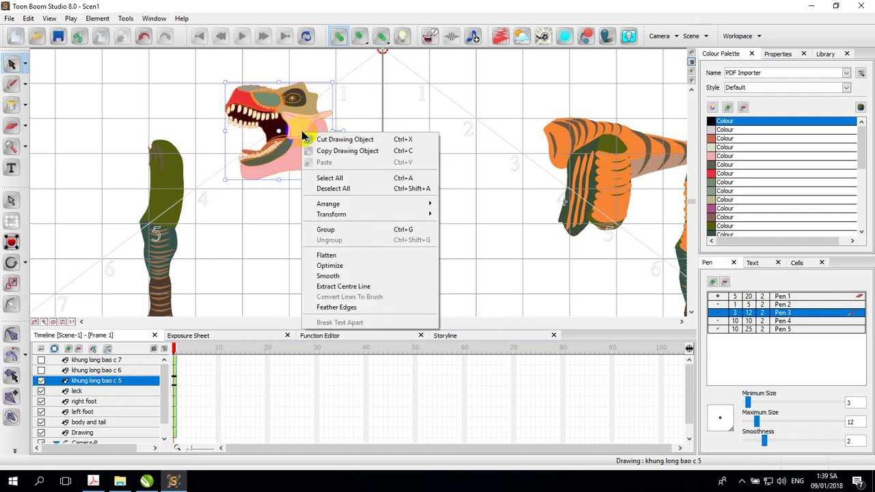
{"action": "left_click", "coordinate": [332, 232]}
{"action": "left_click_drag", "start_coordinate": [300, 123], "coordinate": [122, 100]}
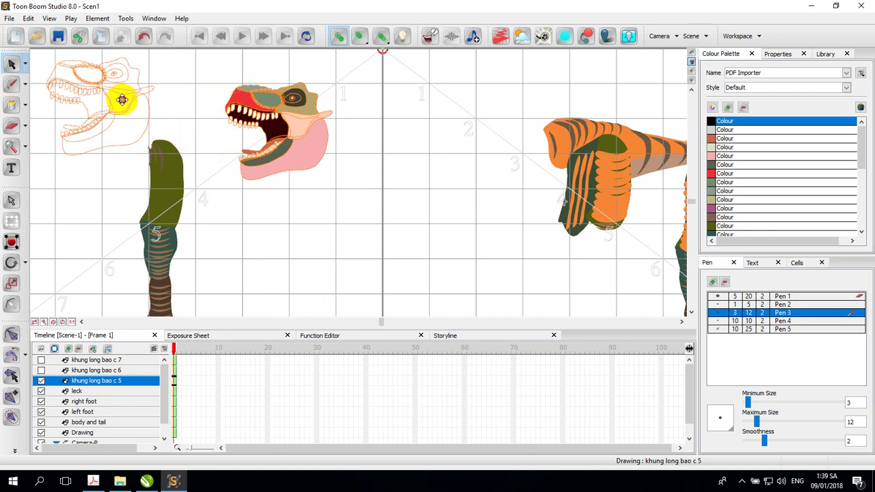
{"action": "left_click_drag", "start_coordinate": [121, 100], "coordinate": [122, 100]}
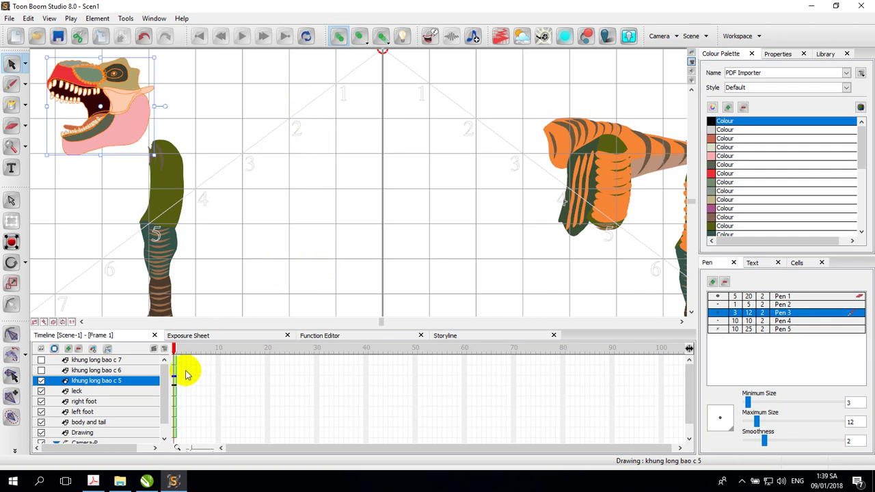
- Rename the khung long bao c 5 layer as Head
{"action": "double_click", "coordinate": [118, 381]}
{"action": "left_click_drag", "start_coordinate": [120, 381], "coordinate": [72, 386]}
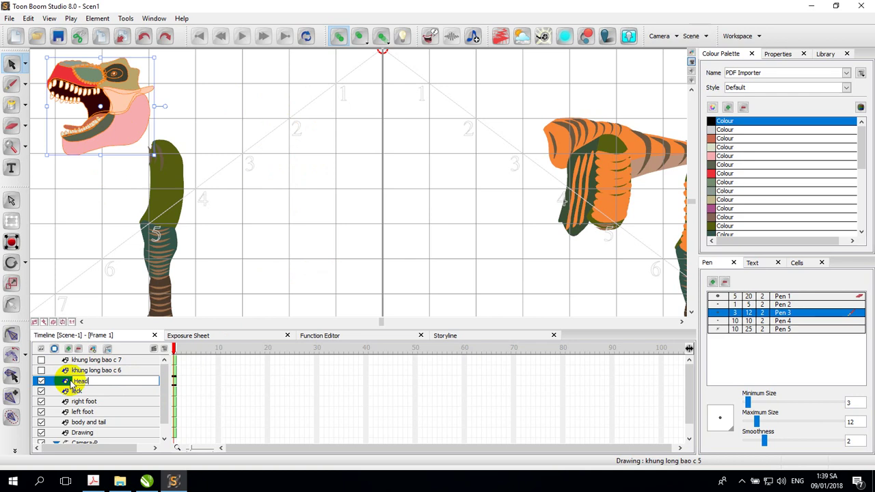
{"action": "type", "text": "Head"}
{"action": "key", "text": "Return"}
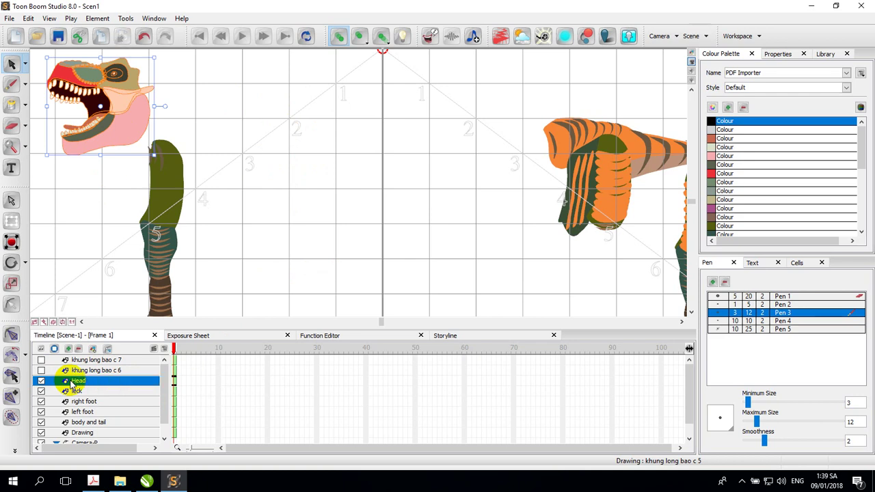
- Show the khung long bao c 6 layer and delete its body, tail, dark neck and lilac arm
{"action": "left_click", "coordinate": [121, 371]}
{"action": "left_click", "coordinate": [40, 371]}
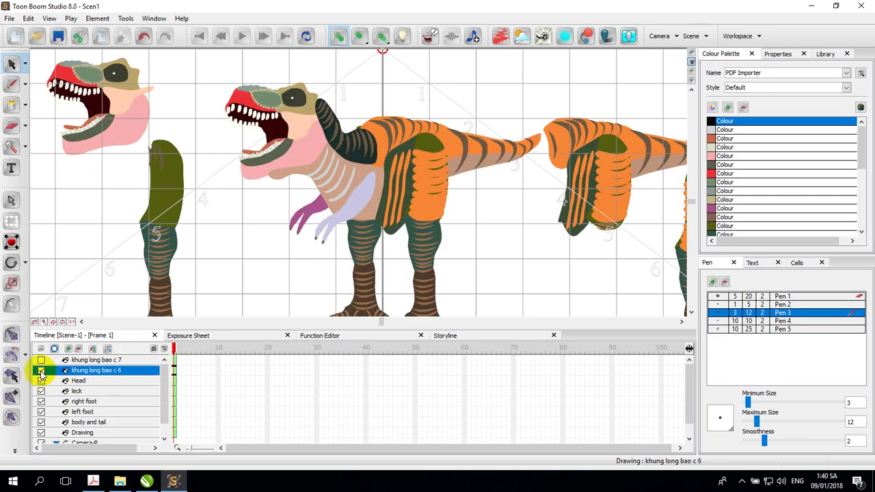
{"action": "left_click_drag", "start_coordinate": [370, 83], "coordinate": [504, 182]}
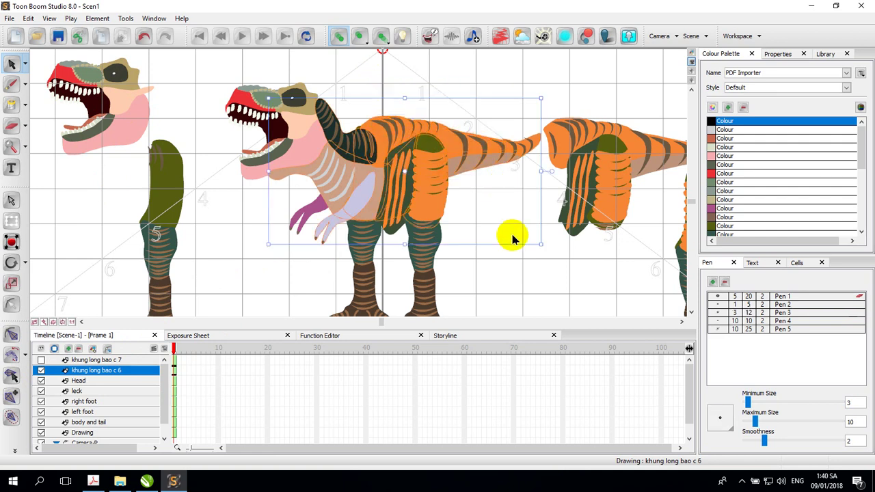
{"action": "key", "text": "Delete"}
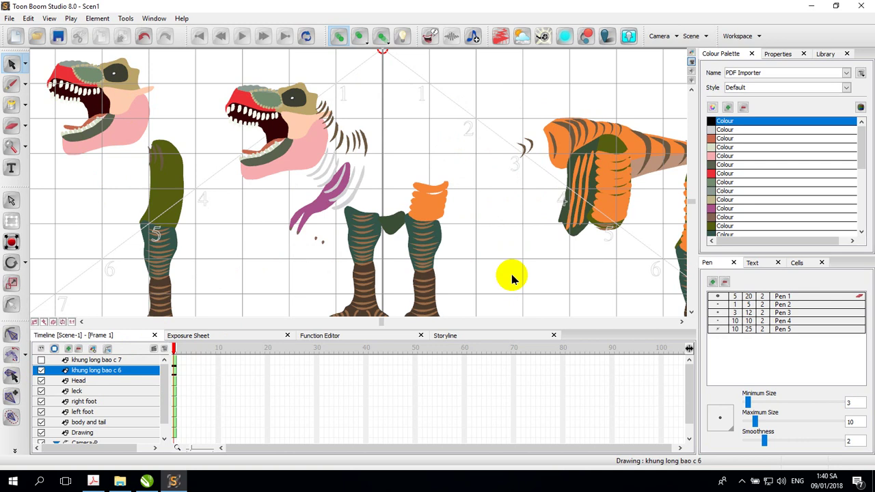
- Delete both striped legs and feet, the orange thigh remnant and the loose claws from khung long bao c 6
{"action": "scroll", "coordinate": [509, 287], "scroll_direction": "down", "scroll_amount": 1}
{"action": "left_click_drag", "start_coordinate": [500, 308], "coordinate": [335, 251]}
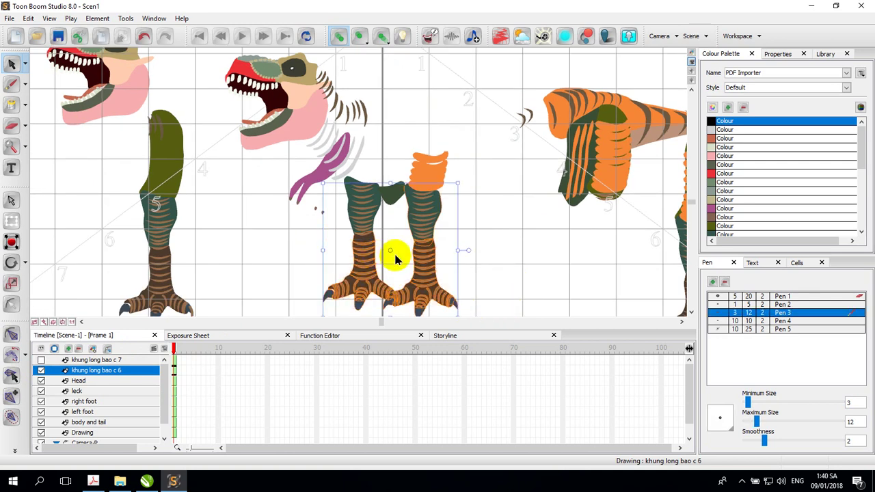
{"action": "key", "text": "Delete"}
{"action": "left_click_drag", "start_coordinate": [400, 135], "coordinate": [455, 255]}
{"action": "key", "text": "Delete"}
{"action": "left_click_drag", "start_coordinate": [396, 247], "coordinate": [337, 225]}
{"action": "key", "text": "Delete"}
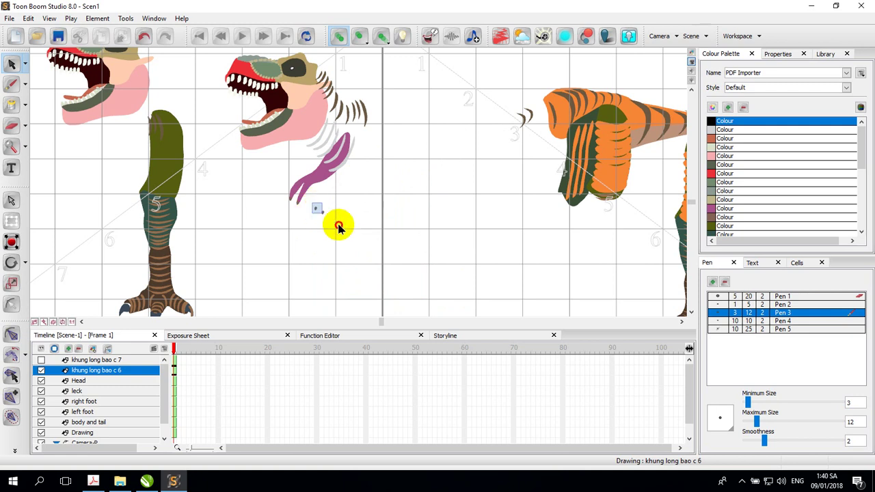
{"action": "key", "text": "Delete"}
- Delete the head, the neck stripes and the pale chest stripes from khung long bao c 6, keeping only the purple arm
{"action": "left_click", "coordinate": [372, 121]}
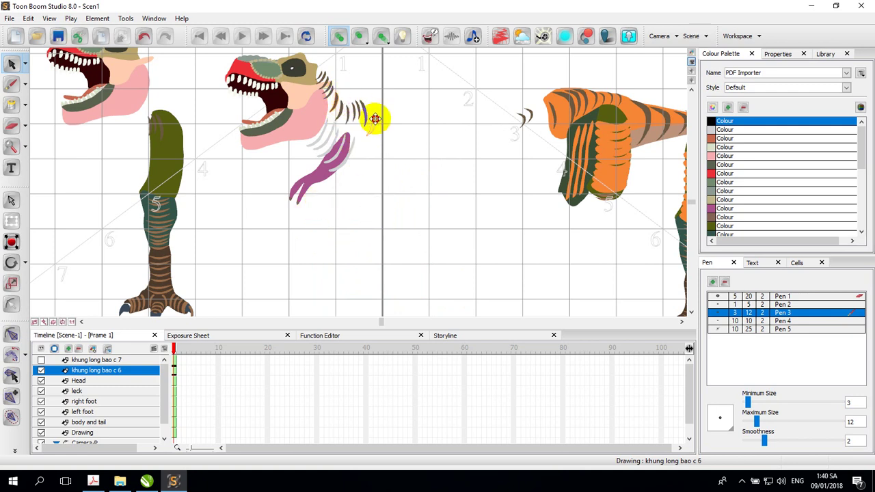
{"action": "left_click_drag", "start_coordinate": [208, 54], "coordinate": [319, 143]}
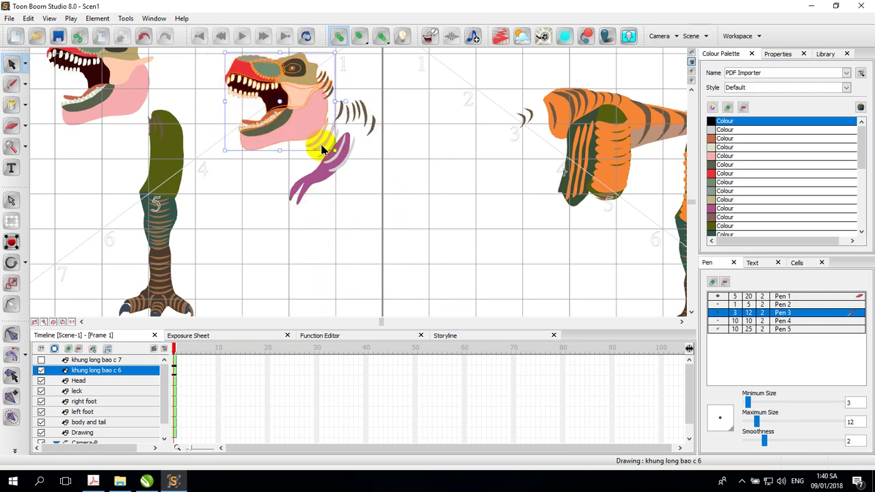
{"action": "key", "text": "Delete"}
{"action": "left_click_drag", "start_coordinate": [310, 78], "coordinate": [380, 126]}
{"action": "key", "text": "Delete"}
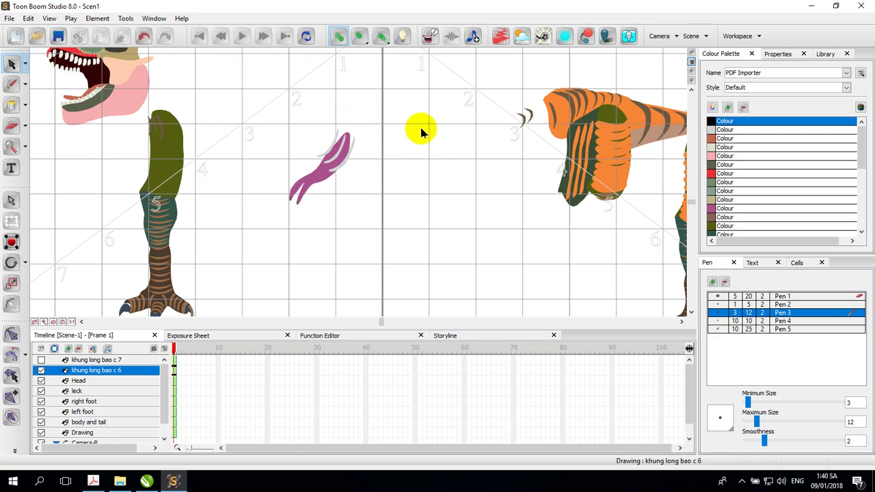
{"action": "left_click", "coordinate": [351, 177]}
{"action": "left_click", "coordinate": [351, 168]}
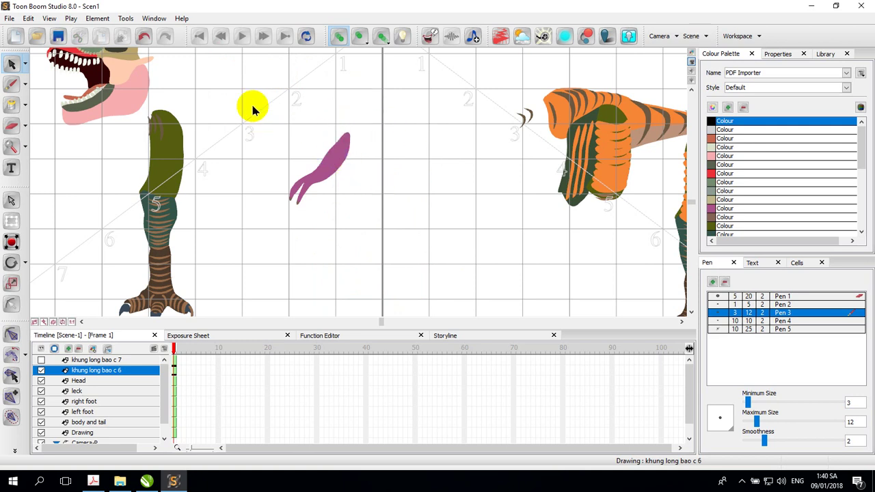
- Group all pieces of the isolated purple arm
{"action": "left_click_drag", "start_coordinate": [254, 107], "coordinate": [418, 238]}
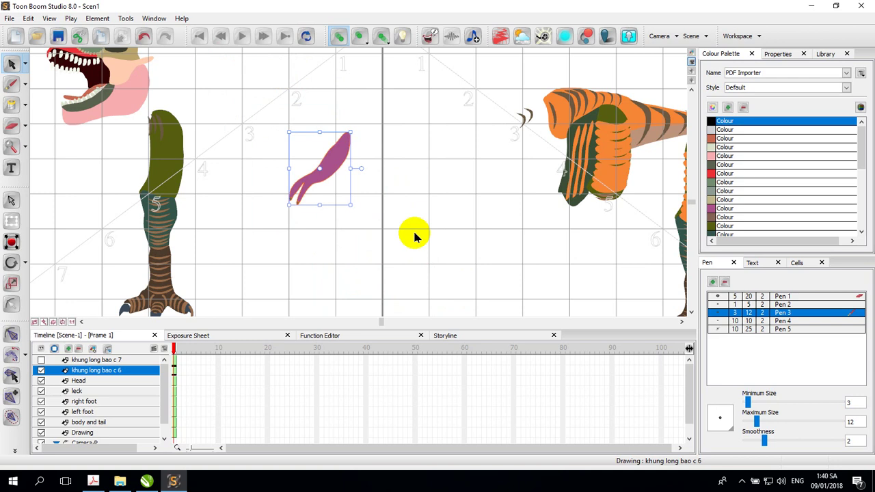
{"action": "right_click", "coordinate": [338, 162]}
{"action": "left_click", "coordinate": [374, 262]}
{"action": "left_click", "coordinate": [355, 250]}
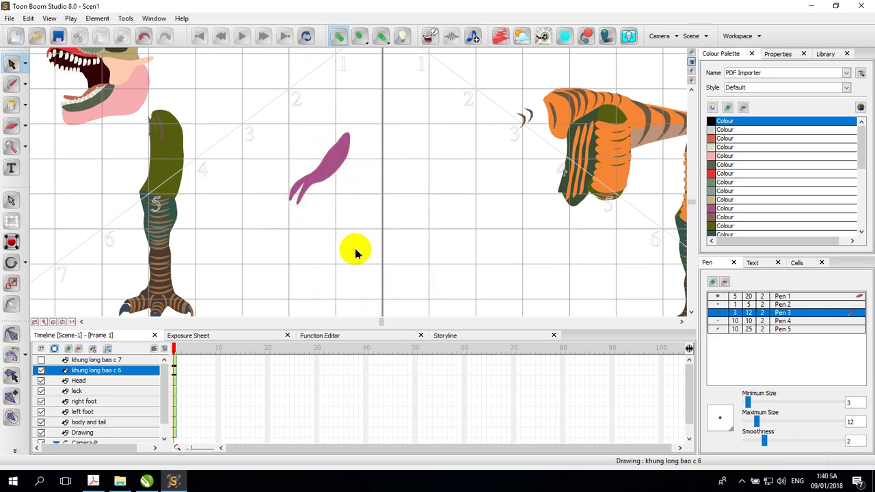
- Rename the khung long bao c 6 layer as left hand
{"action": "double_click", "coordinate": [104, 371]}
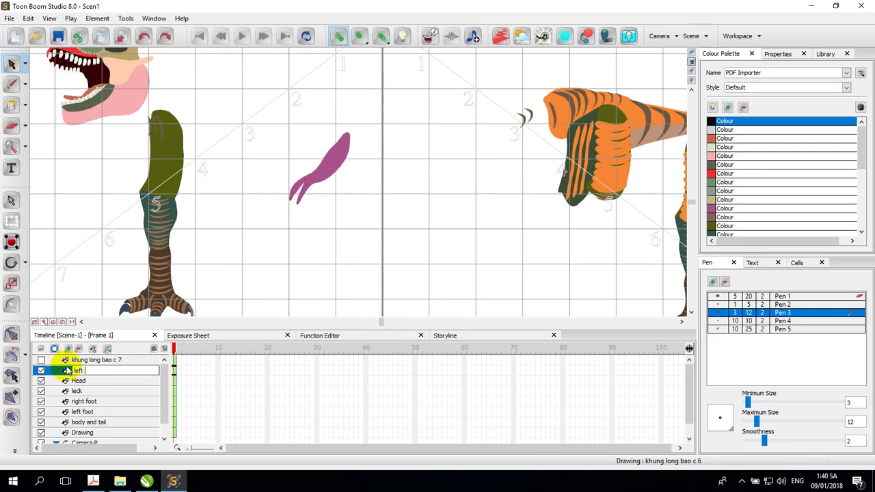
{"action": "type", "text": "left hand"}
{"action": "key", "text": "Return"}
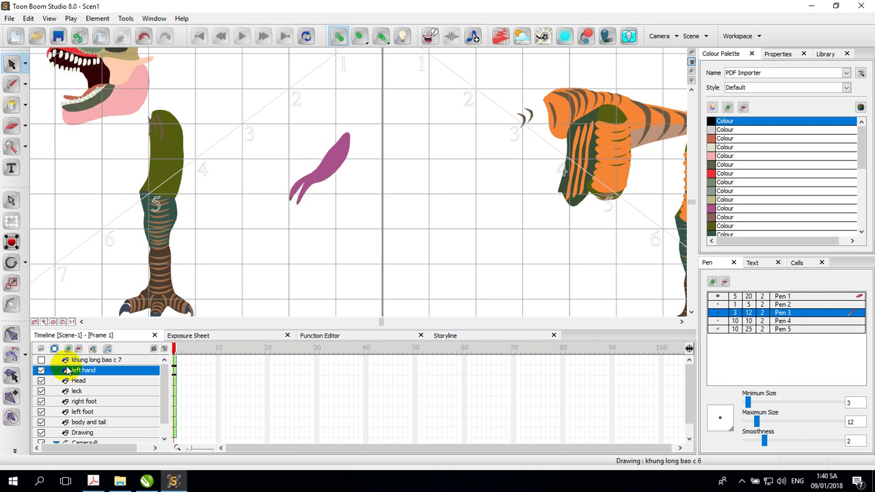
- Show the khung long bao c 7 layer and delete its olive-topped leg with foot, body and tail
{"action": "left_click", "coordinate": [109, 361]}
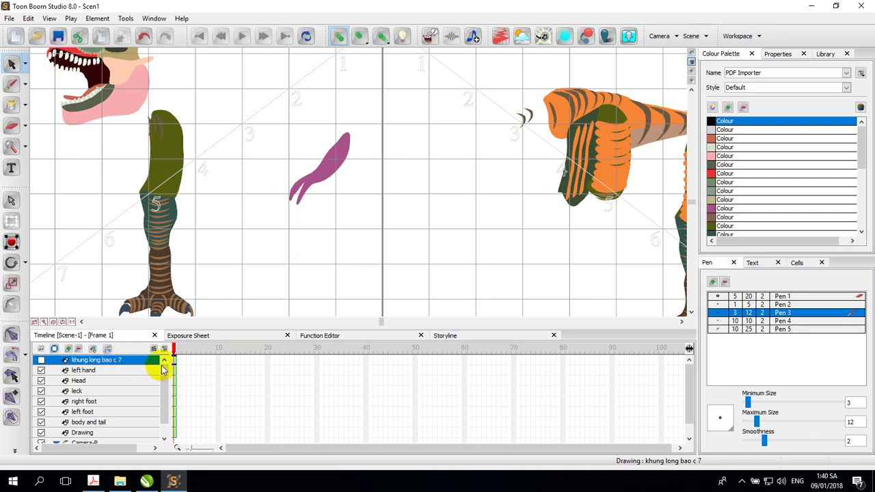
{"action": "left_click", "coordinate": [41, 360]}
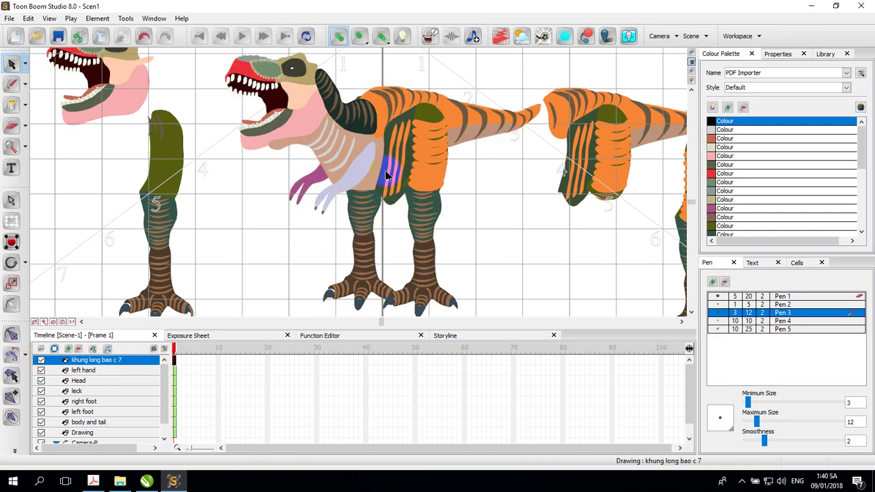
{"action": "left_click", "coordinate": [414, 282]}
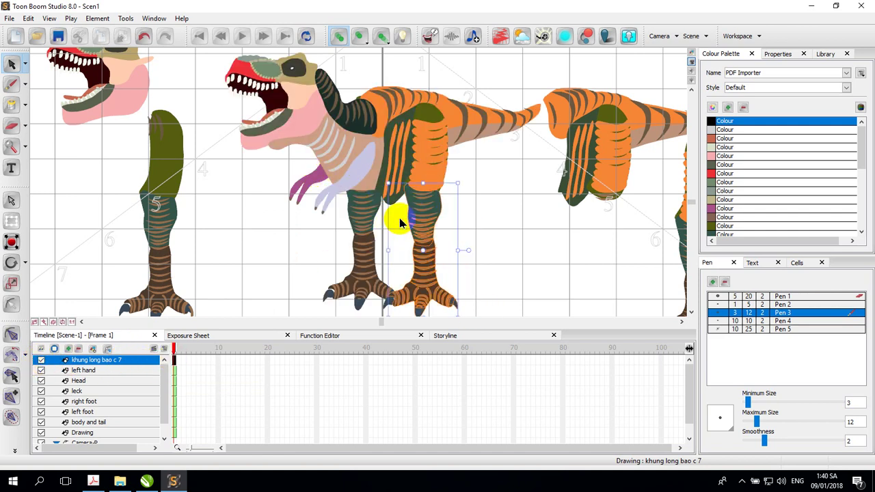
{"action": "left_click", "coordinate": [412, 234]}
{"action": "left_click_drag", "start_coordinate": [422, 237], "coordinate": [412, 101]}
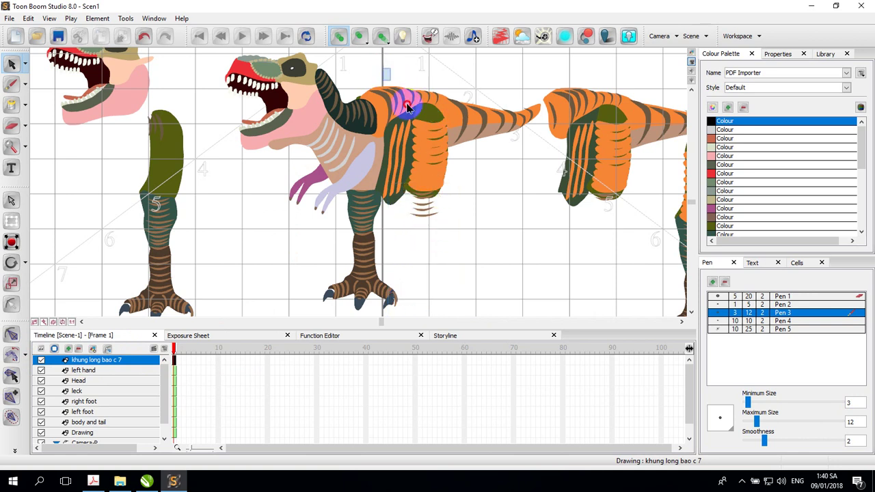
{"action": "left_click_drag", "start_coordinate": [381, 69], "coordinate": [514, 237]}
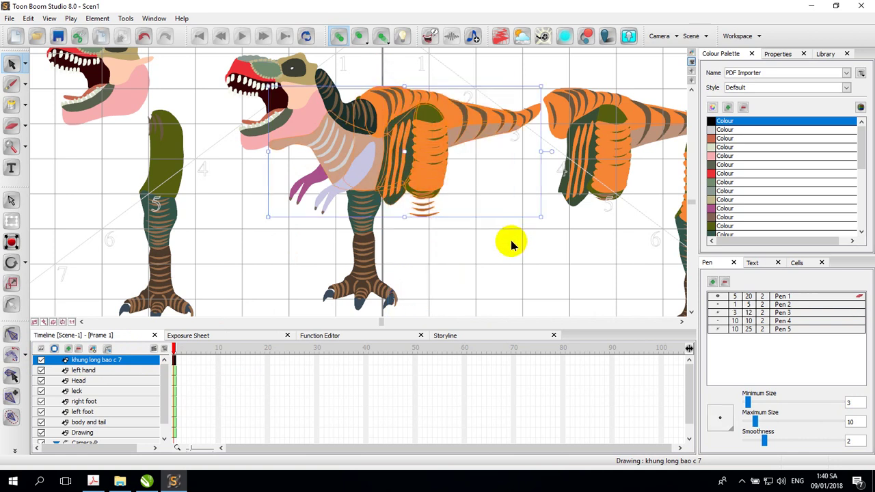
{"action": "key", "text": "Delete"}
- Delete the remaining striped leg and its foot from khung long bao c 7
{"action": "left_click_drag", "start_coordinate": [427, 309], "coordinate": [318, 254]}
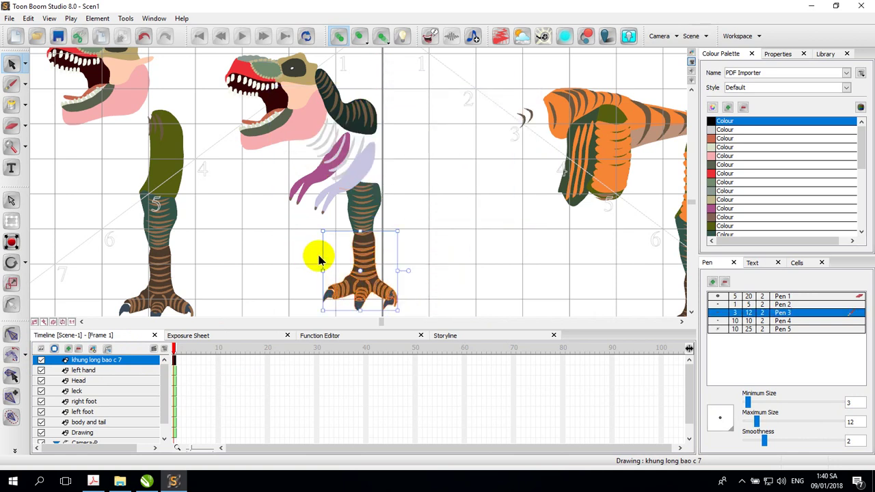
{"action": "key", "text": "Delete"}
{"action": "left_click_drag", "start_coordinate": [389, 259], "coordinate": [348, 196]}
{"action": "key", "text": "Delete"}
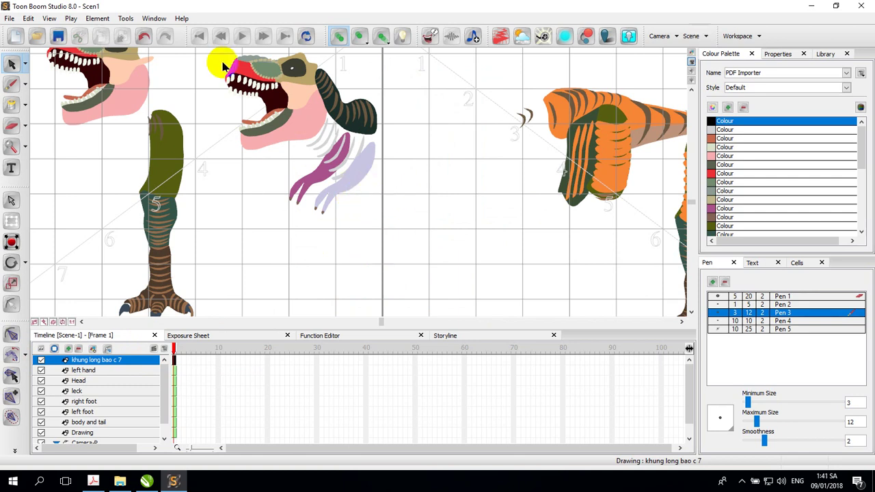
- Delete the head, the dark striped neck and the pale chest stripes from khung long bao c 7
{"action": "left_click_drag", "start_coordinate": [219, 58], "coordinate": [303, 137]}
{"action": "key", "text": "Delete"}
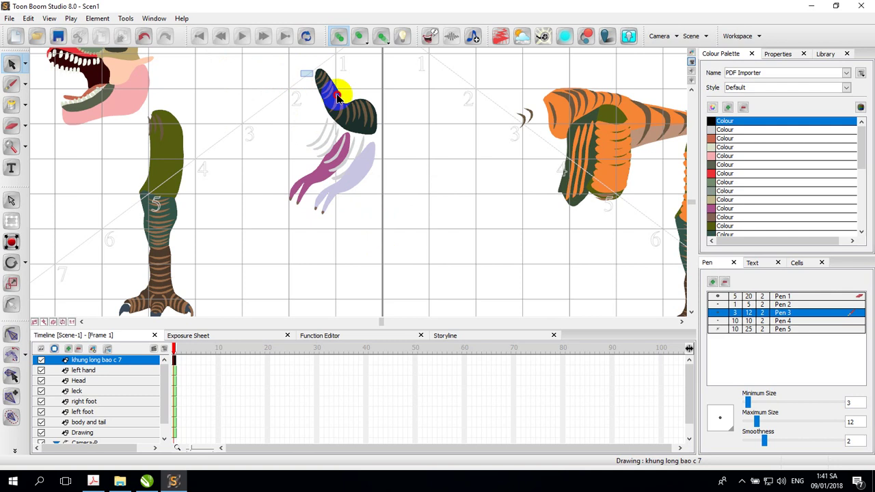
{"action": "left_click_drag", "start_coordinate": [301, 70], "coordinate": [377, 124]}
{"action": "key", "text": "Delete"}
{"action": "mouse_move", "coordinate": [317, 127]}
{"action": "left_mouse_down"}
{"action": "mouse_move", "coordinate": [336, 131]}
{"action": "mouse_move", "coordinate": [336, 145]}
{"action": "left_mouse_up"}
{"action": "key", "text": "Delete"}
{"action": "left_click", "coordinate": [340, 155]}
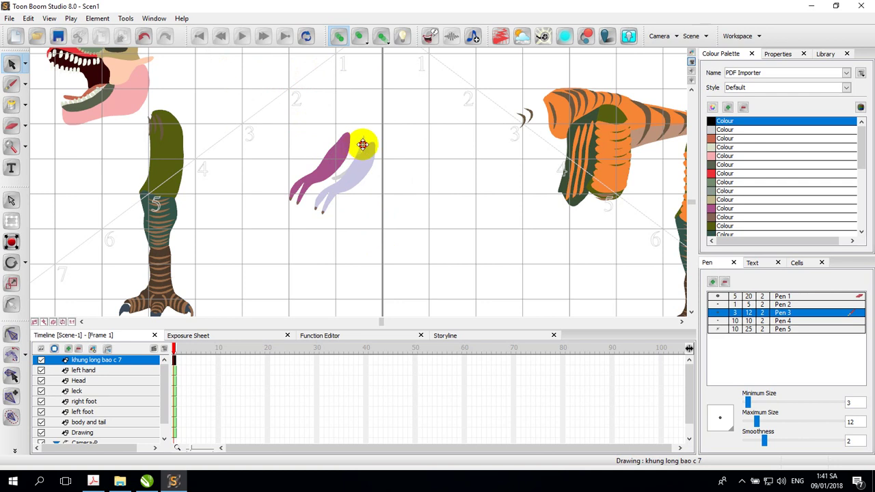
{"action": "left_click_drag", "start_coordinate": [362, 144], "coordinate": [333, 162]}
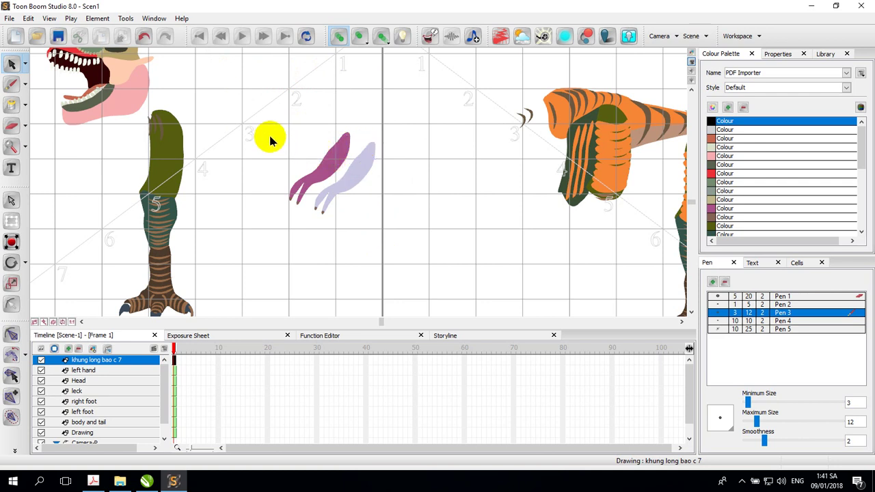
- Move the lilac arm to the right, clear of the purple arm, and delete the loose claws left behind
{"action": "left_click", "coordinate": [332, 187]}
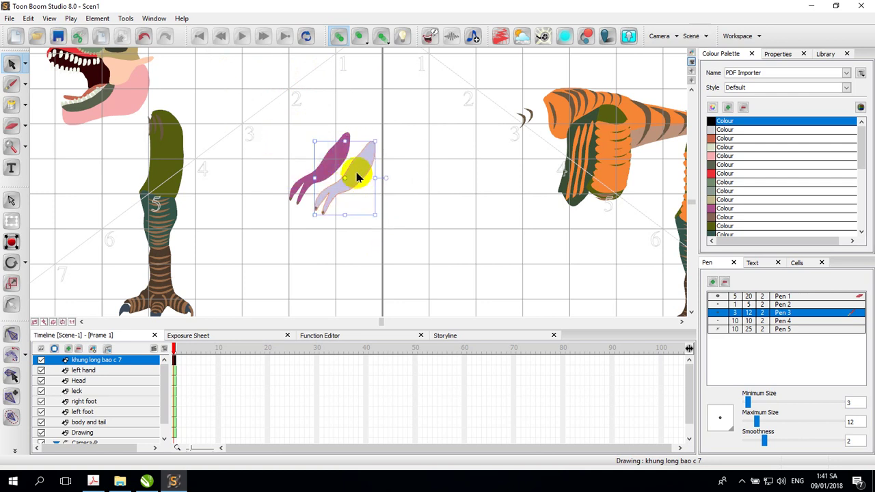
{"action": "left_click_drag", "start_coordinate": [356, 174], "coordinate": [438, 191]}
{"action": "left_click", "coordinate": [420, 274]}
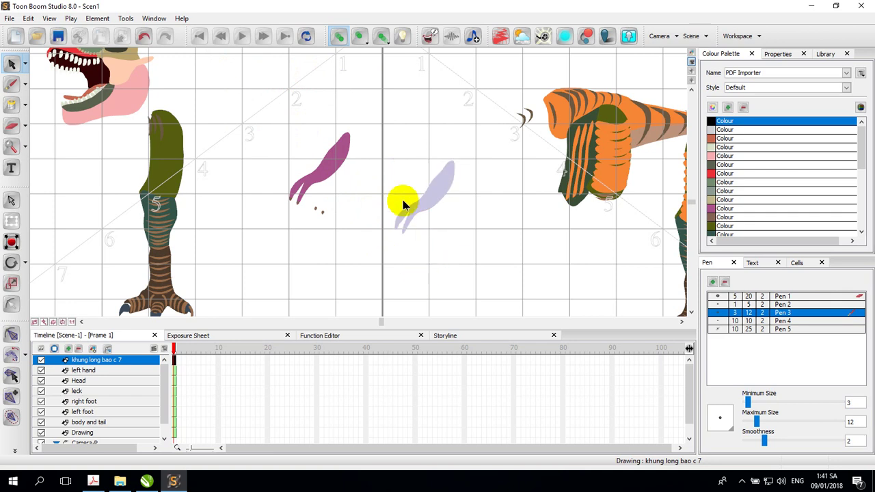
{"action": "left_click_drag", "start_coordinate": [335, 219], "coordinate": [312, 203]}
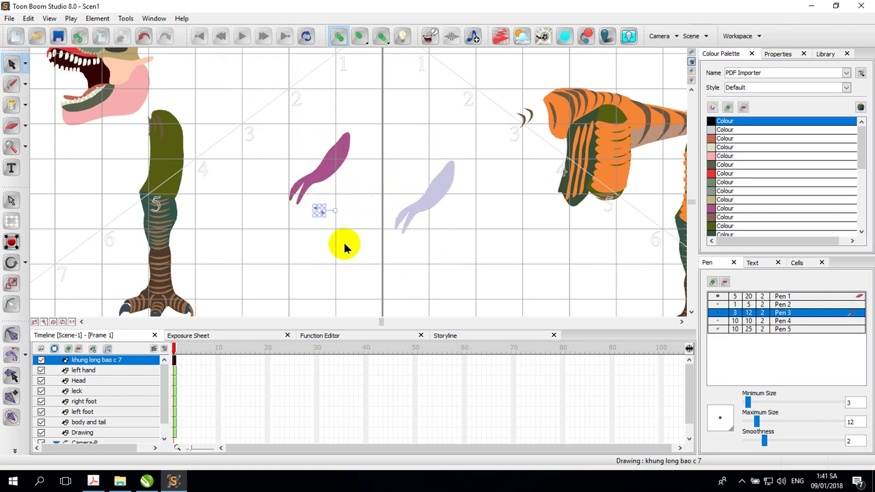
- Delete the stray tail stripes beside the separated body from khung long bao c 7
{"action": "left_click", "coordinate": [523, 117]}
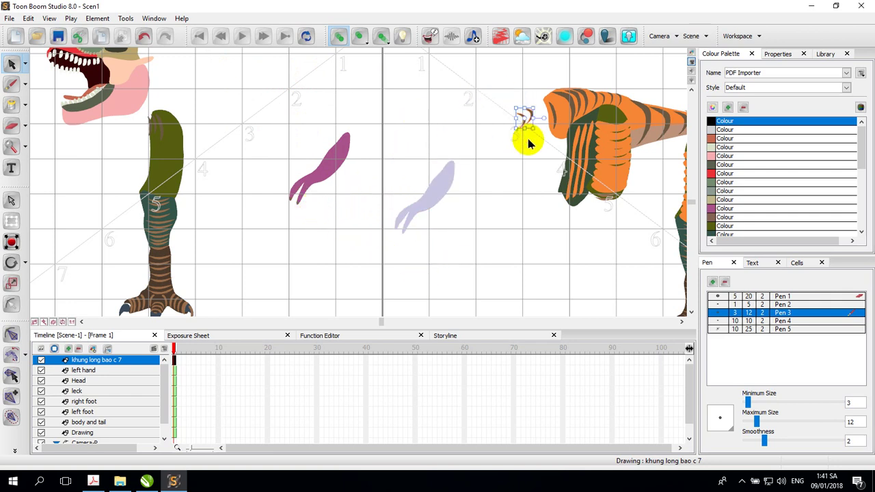
{"action": "left_click", "coordinate": [530, 147]}
{"action": "left_click_drag", "start_coordinate": [508, 98], "coordinate": [539, 138]}
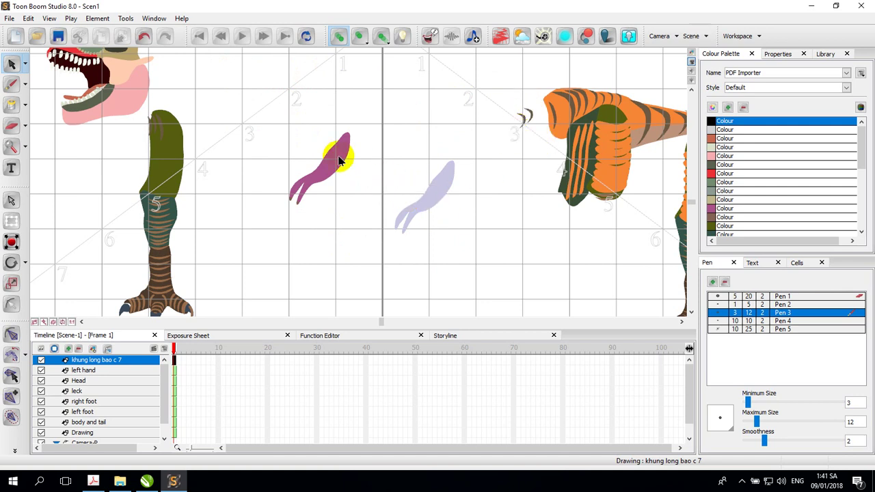
{"action": "left_click", "coordinate": [438, 221]}
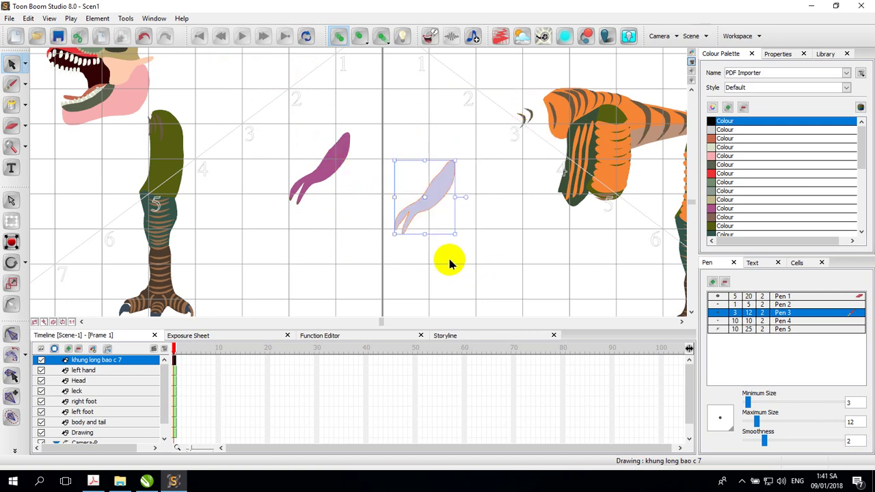
{"action": "right_click", "coordinate": [429, 196]}
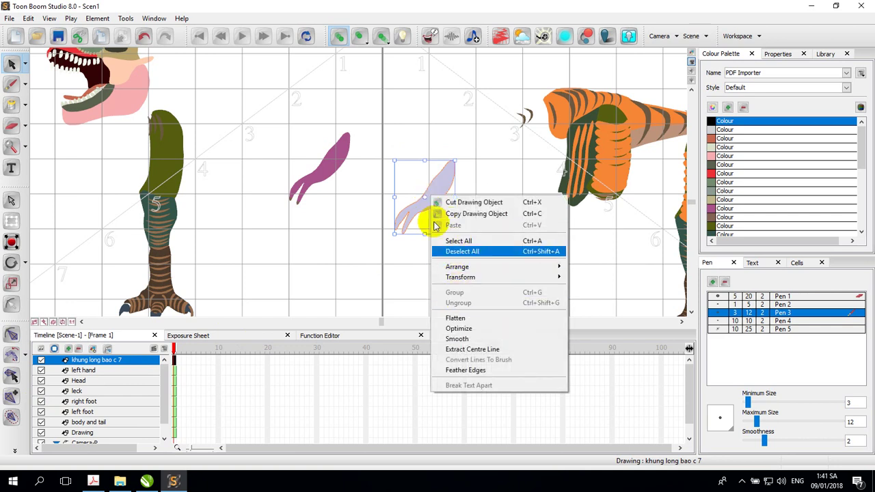
{"action": "left_click", "coordinate": [458, 251]}
- On the body and tail layer, select the whole body with its tail and move it up and slightly left
{"action": "left_click_drag", "start_coordinate": [514, 183], "coordinate": [492, 225]}
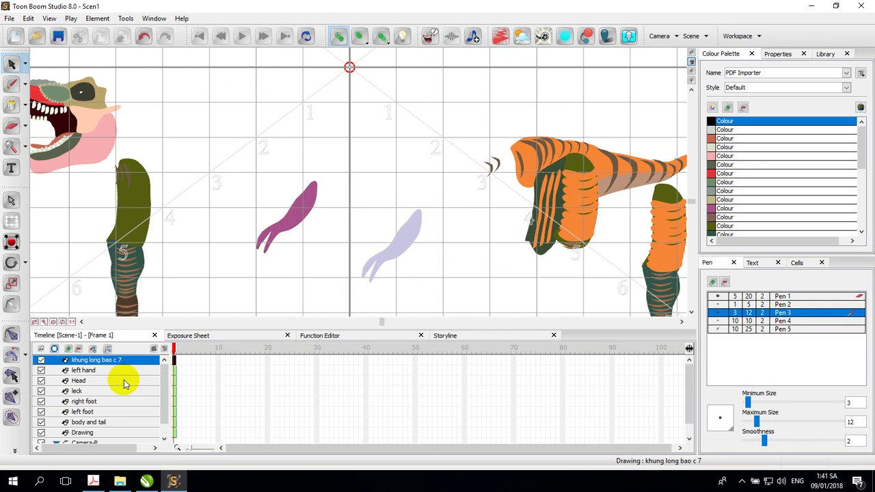
{"action": "left_click", "coordinate": [100, 423]}
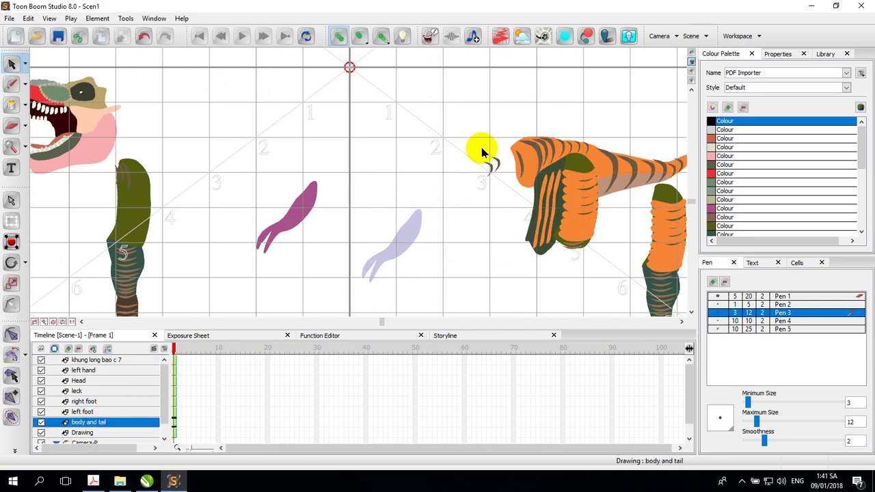
{"action": "left_click_drag", "start_coordinate": [471, 127], "coordinate": [504, 193]}
{"action": "left_click", "coordinate": [545, 147]}
{"action": "left_click_drag", "start_coordinate": [507, 126], "coordinate": [633, 268]}
{"action": "left_click_drag", "start_coordinate": [573, 178], "coordinate": [560, 118]}
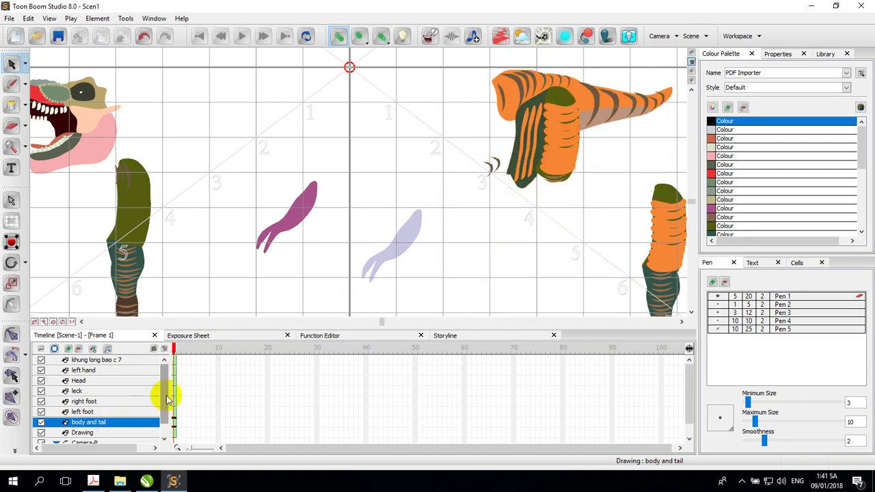
- Check the leck, right foot and left foot layers for the loose curved stripes beside the body
{"action": "left_click_drag", "start_coordinate": [241, 329], "coordinate": [255, 248]}
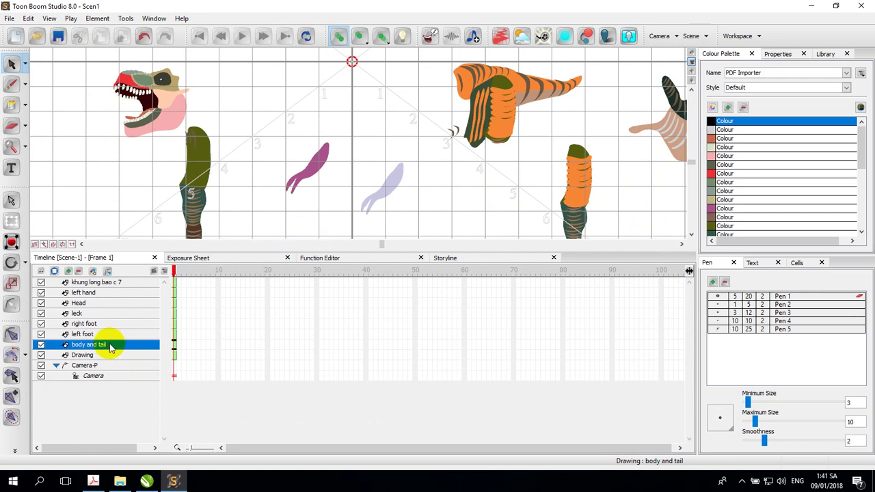
{"action": "left_click", "coordinate": [93, 313]}
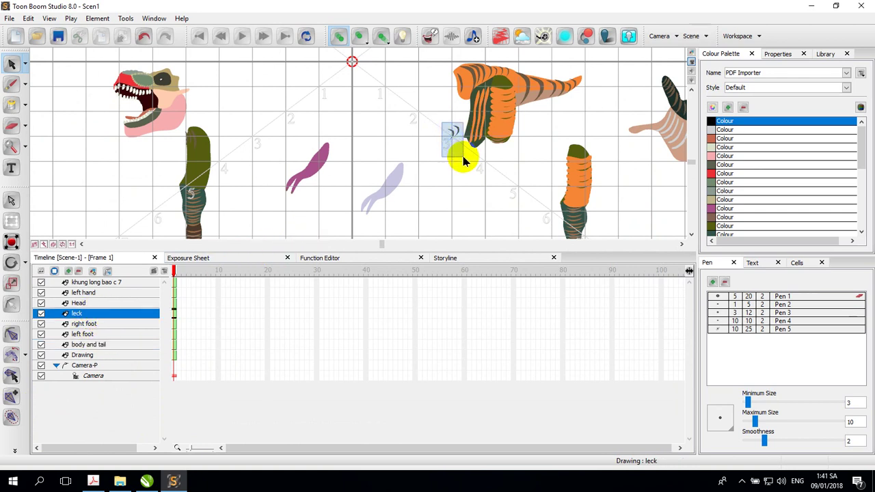
{"action": "left_click", "coordinate": [103, 324]}
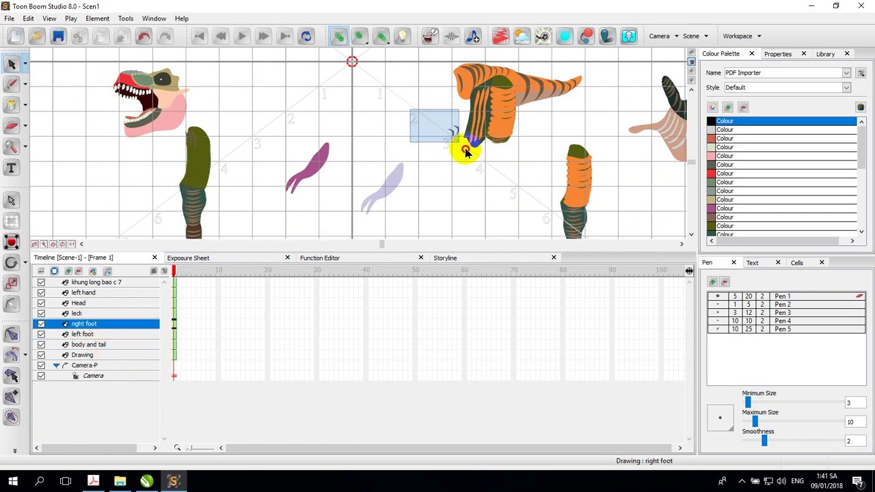
{"action": "left_click", "coordinate": [126, 337]}
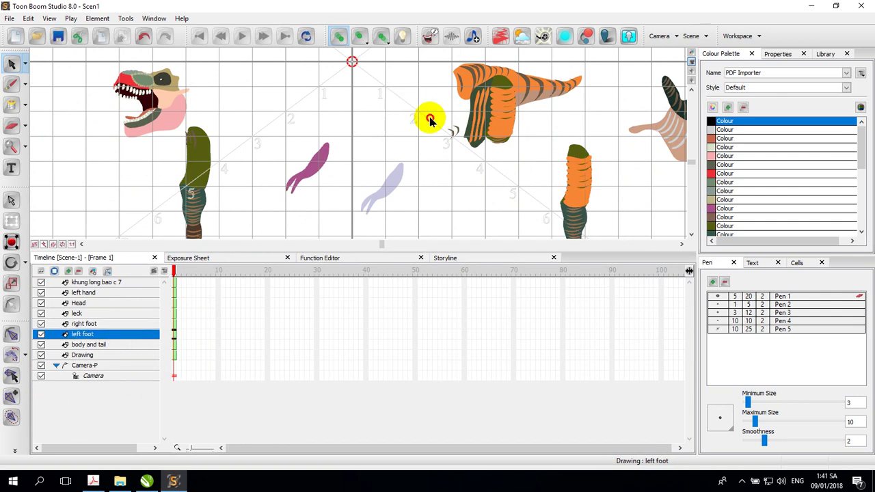
- Rename the khung long bao c 7 layer, which holds the lilac arm, as "righ hand"
{"action": "left_click", "coordinate": [126, 283]}
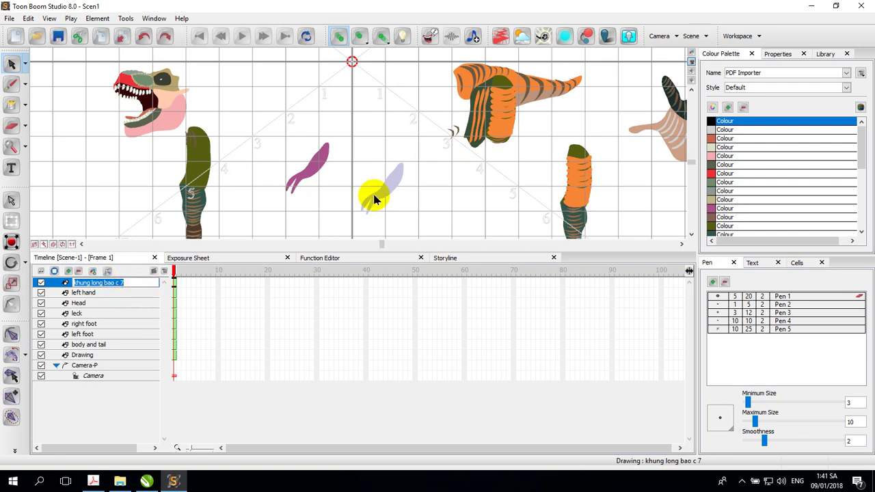
{"action": "left_click_drag", "start_coordinate": [359, 162], "coordinate": [415, 227]}
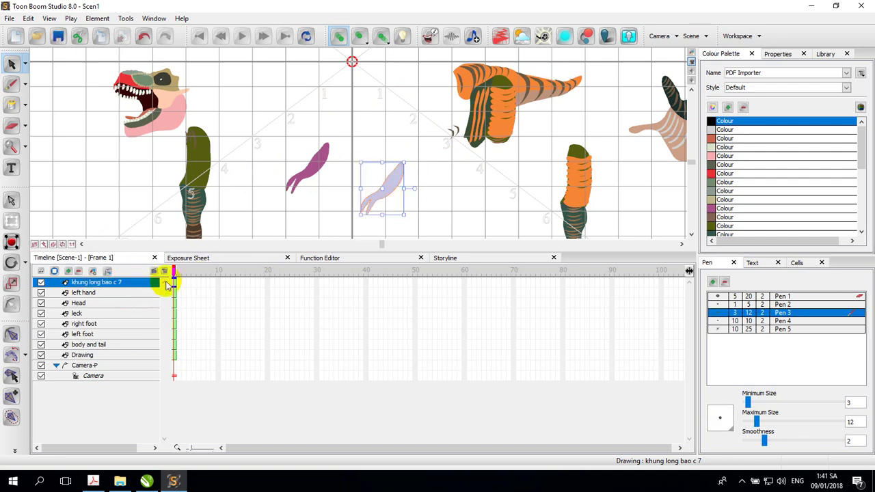
{"action": "double_click", "coordinate": [113, 282]}
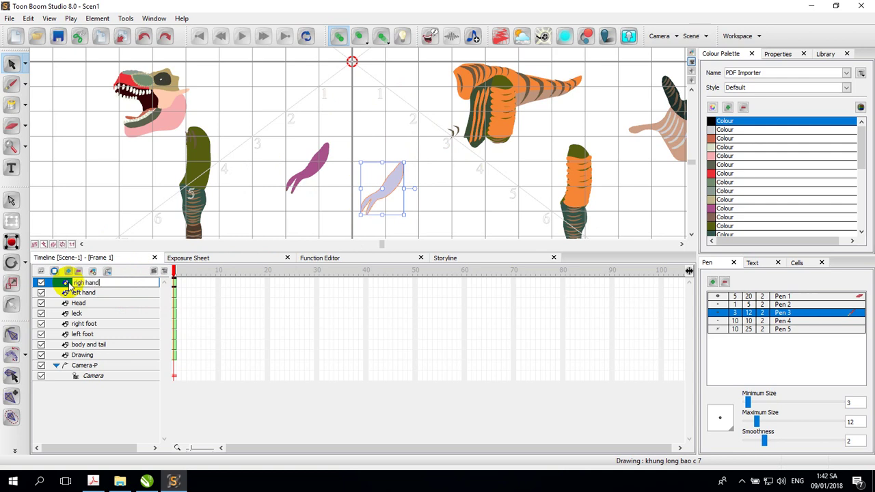
{"action": "key", "text": "Return"}
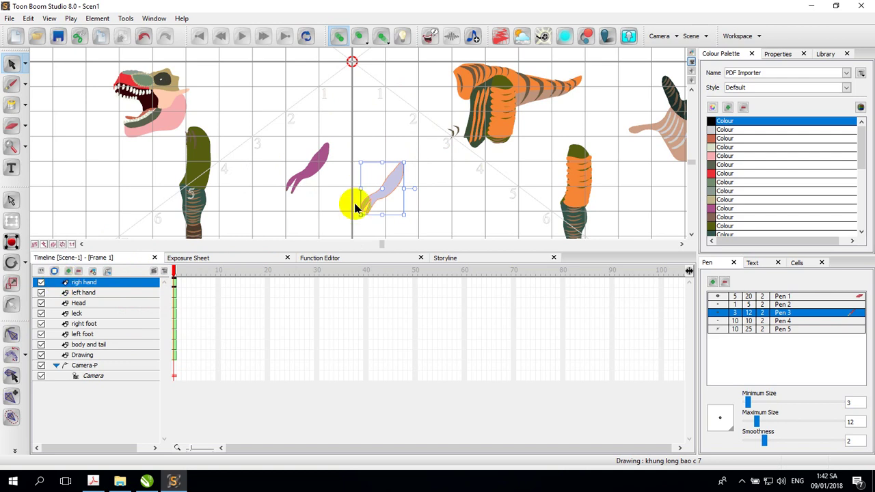
- Delete the loose curved stripes beside the body from the left hand layer
{"action": "left_click", "coordinate": [96, 296]}
{"action": "left_click_drag", "start_coordinate": [294, 103], "coordinate": [466, 219]}
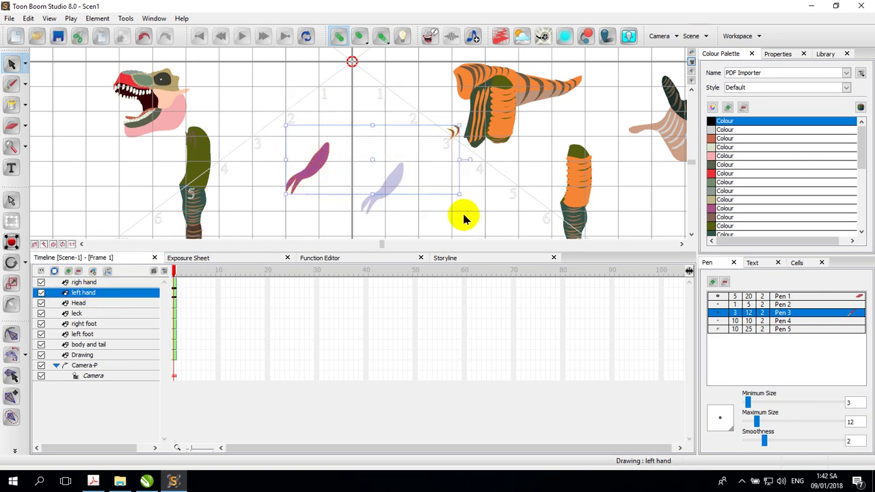
{"action": "left_click", "coordinate": [453, 132]}
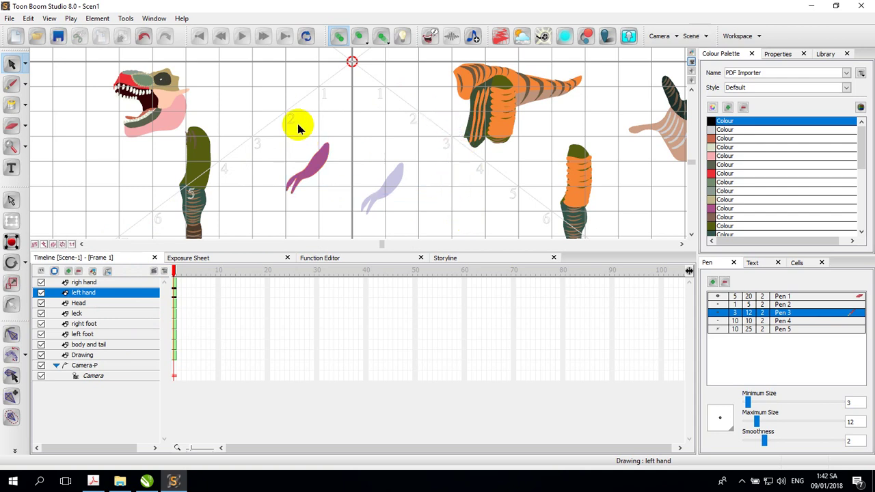
{"action": "mouse_move", "coordinate": [289, 121]}
{"action": "left_mouse_down"}
{"action": "mouse_move", "coordinate": [336, 199]}
{"action": "mouse_move", "coordinate": [329, 202]}
{"action": "left_mouse_up"}
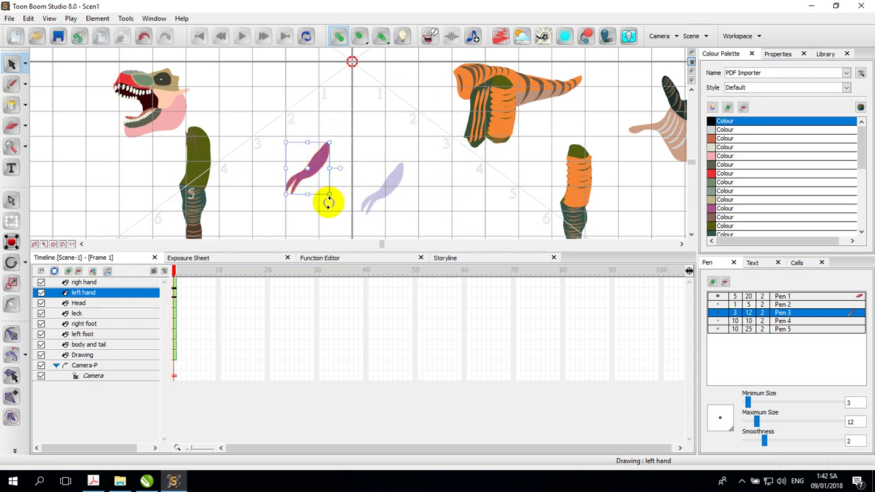
{"action": "right_click", "coordinate": [316, 164]}
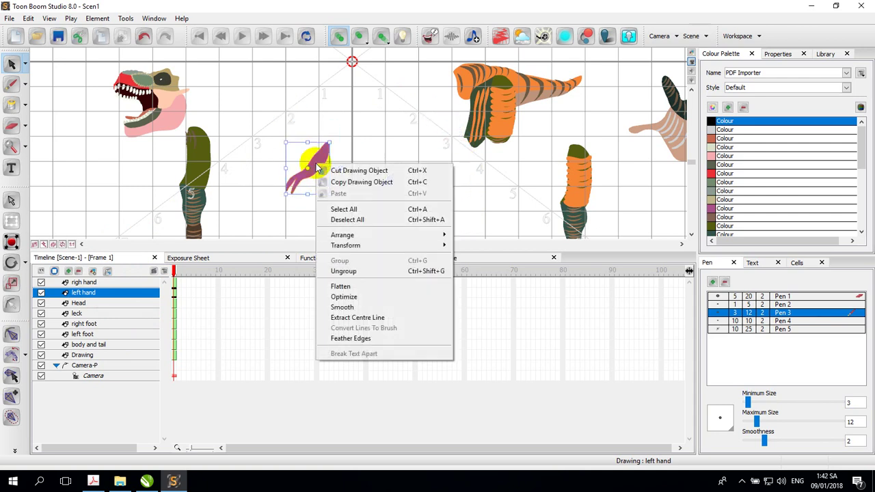
{"action": "left_click", "coordinate": [443, 219]}
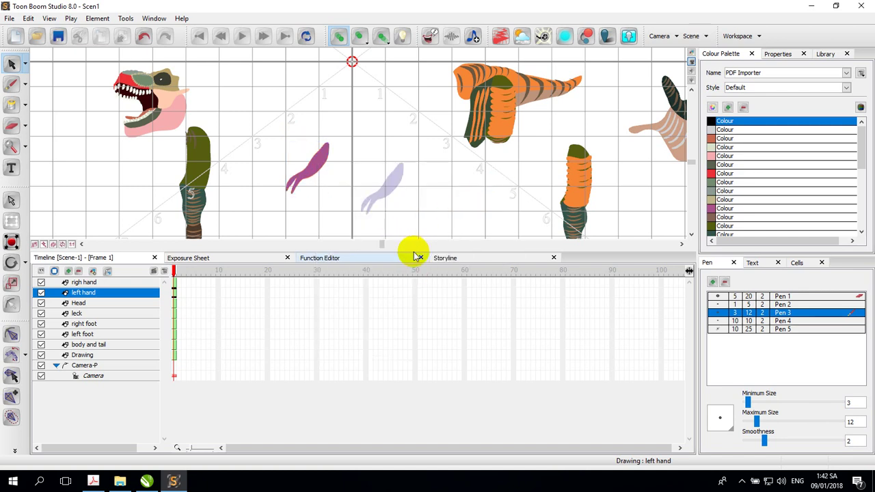
{"action": "left_click_drag", "start_coordinate": [413, 249], "coordinate": [431, 272]}
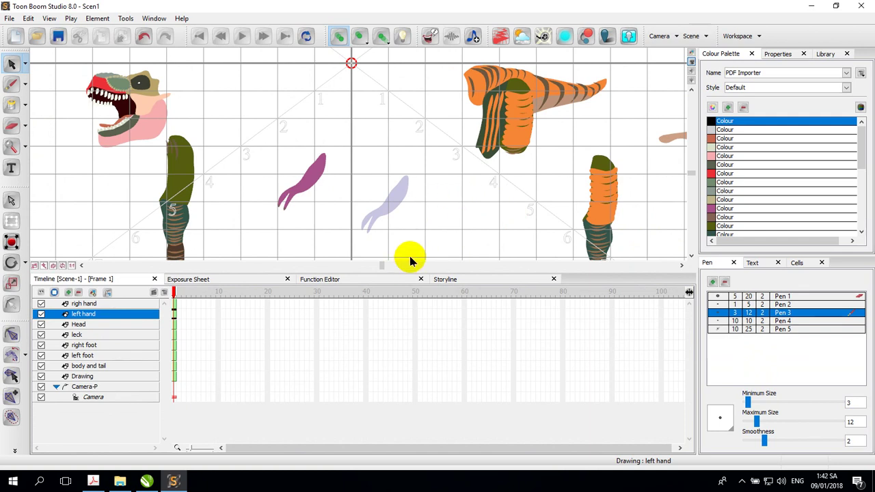
{"action": "left_click_drag", "start_coordinate": [404, 272], "coordinate": [424, 287]}
{"action": "left_click", "coordinate": [164, 169]}
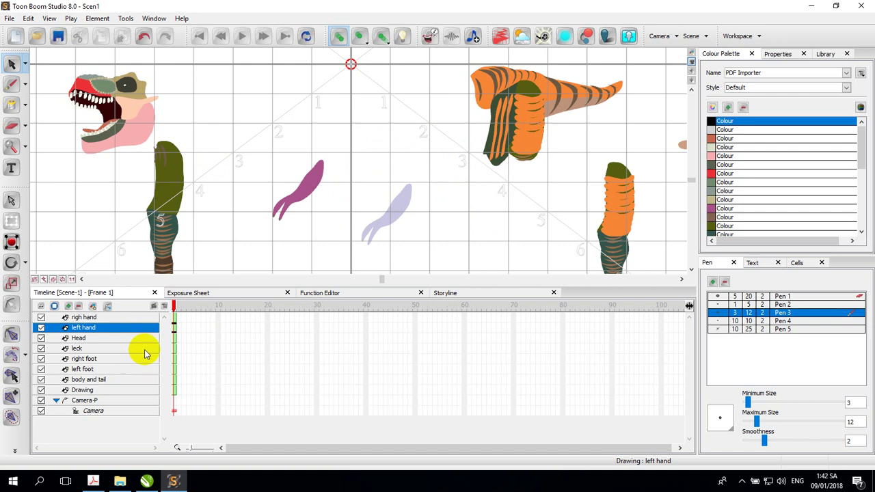
- Check the layers from righ hand down to body and tail for the stray black dot above the body parts
{"action": "scroll", "coordinate": [458, 207], "scroll_direction": "down", "scroll_amount": 2}
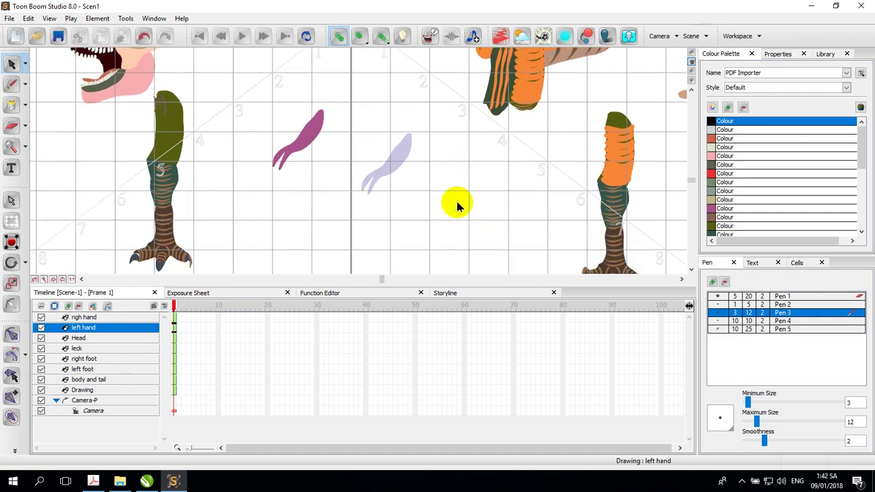
{"action": "scroll", "coordinate": [457, 204], "scroll_direction": "up", "scroll_amount": 7}
{"action": "scroll", "coordinate": [457, 204], "scroll_direction": "down", "scroll_amount": 3}
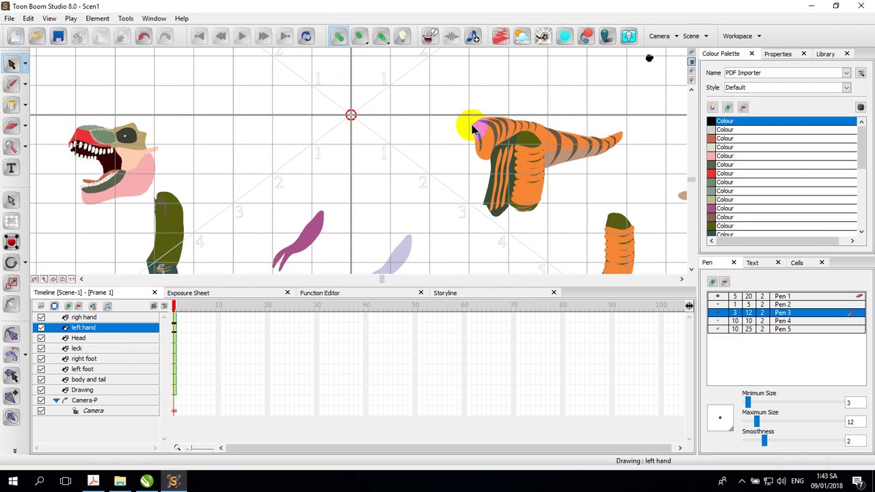
{"action": "key", "text": "1"}
{"action": "left_click_drag", "start_coordinate": [509, 76], "coordinate": [525, 113]}
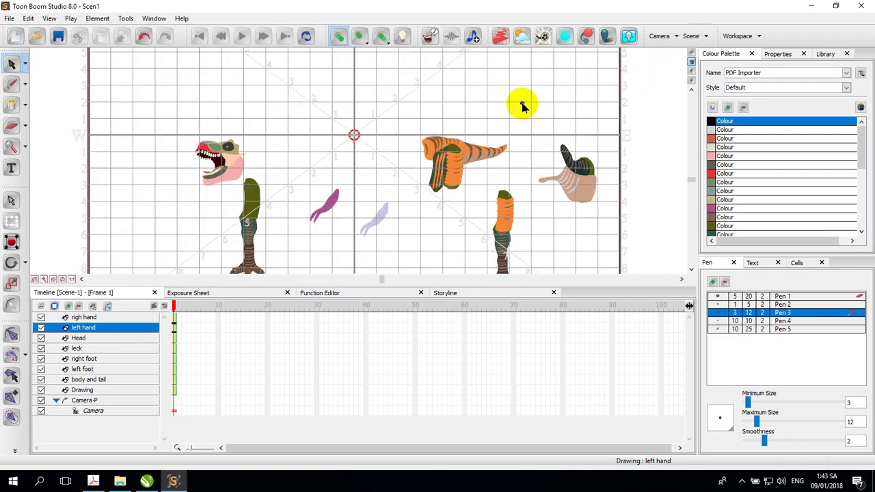
{"action": "left_click_drag", "start_coordinate": [488, 81], "coordinate": [536, 120]}
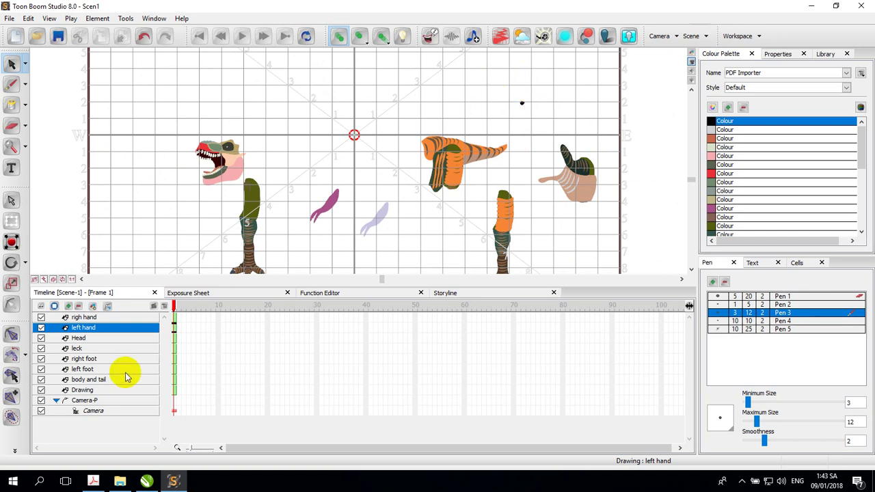
{"action": "left_click", "coordinate": [117, 317]}
{"action": "left_click_drag", "start_coordinate": [486, 78], "coordinate": [536, 121]}
{"action": "left_click", "coordinate": [88, 327]}
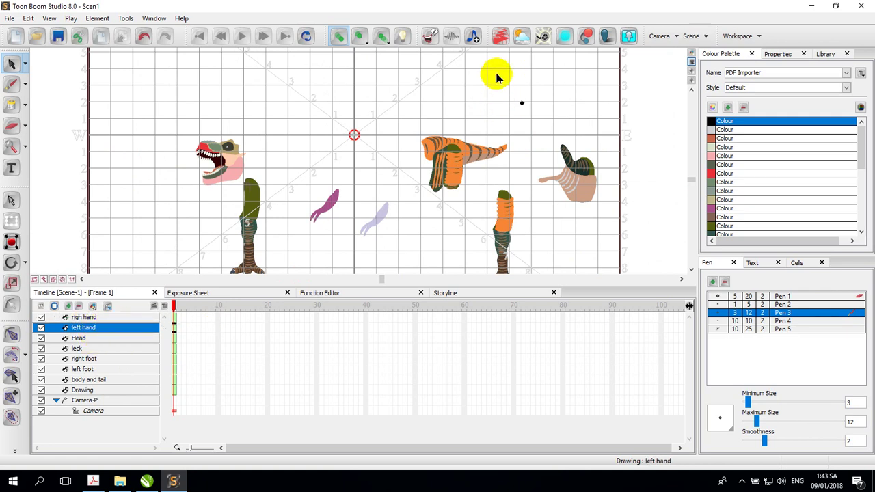
{"action": "left_click", "coordinate": [94, 338]}
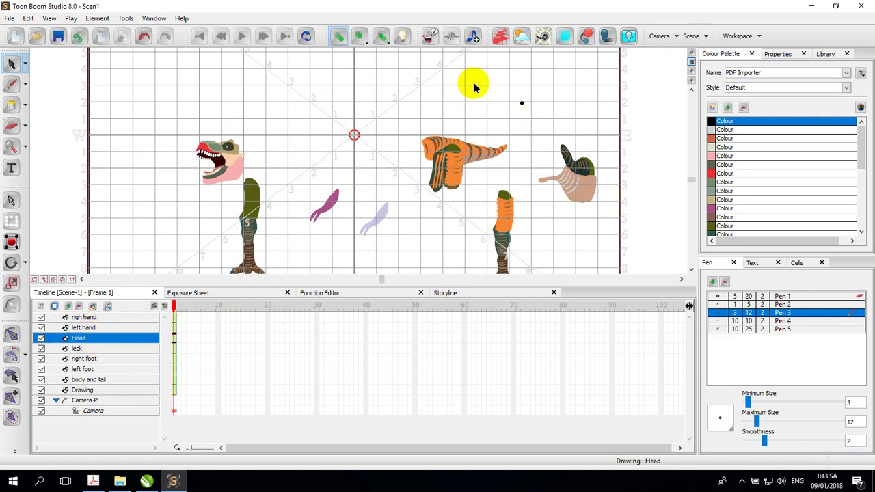
{"action": "left_click_drag", "start_coordinate": [472, 82], "coordinate": [540, 121]}
{"action": "left_click", "coordinate": [102, 348]}
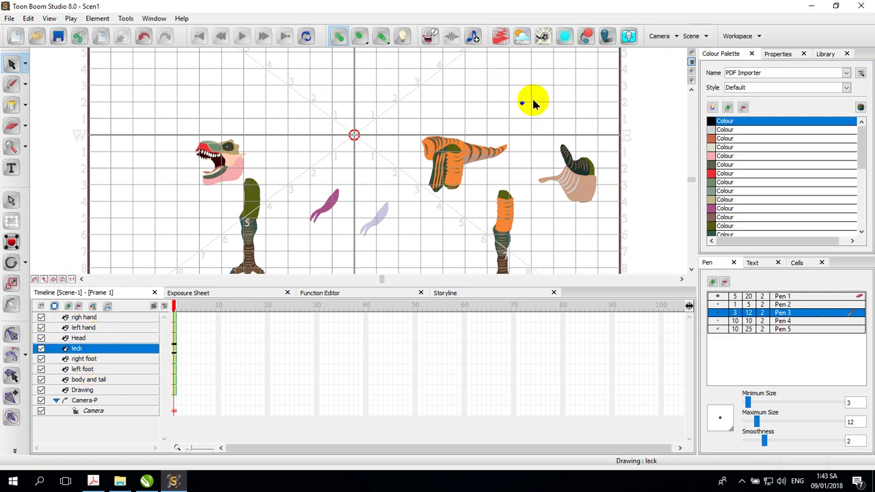
{"action": "left_click_drag", "start_coordinate": [489, 77], "coordinate": [549, 120]}
{"action": "left_click", "coordinate": [104, 359]}
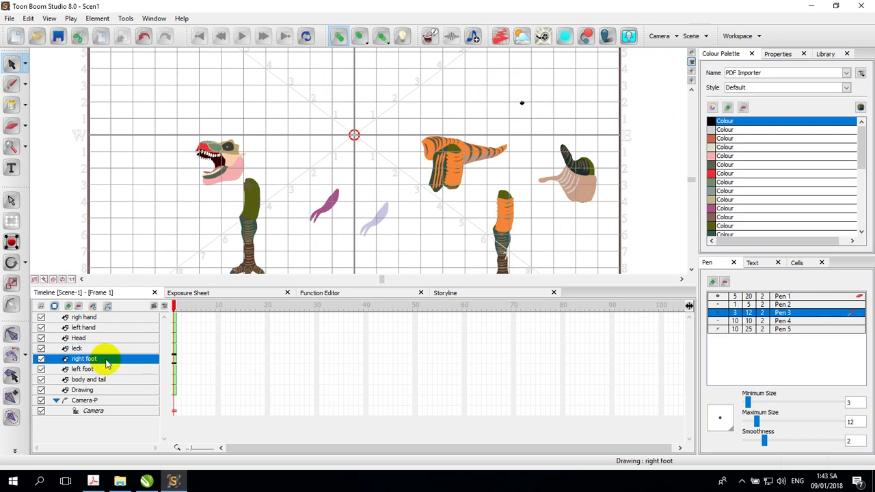
{"action": "left_click_drag", "start_coordinate": [493, 76], "coordinate": [540, 130]}
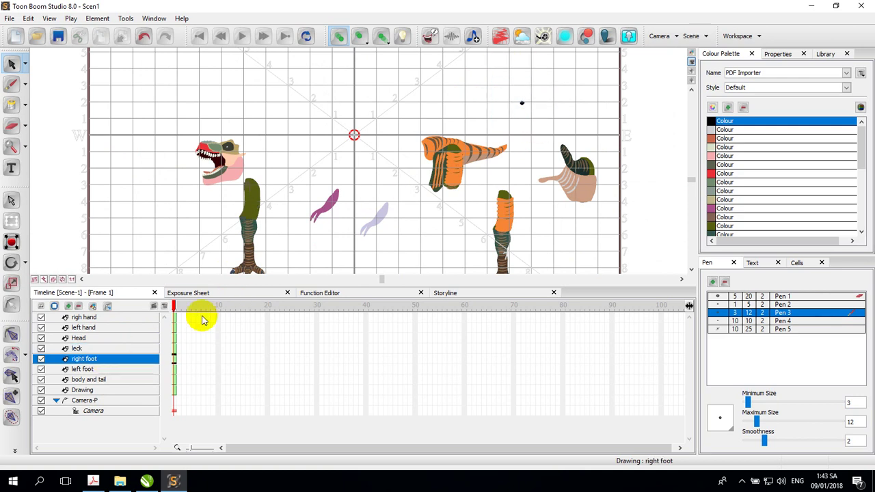
{"action": "left_click", "coordinate": [121, 369]}
{"action": "left_click_drag", "start_coordinate": [483, 73], "coordinate": [550, 118]}
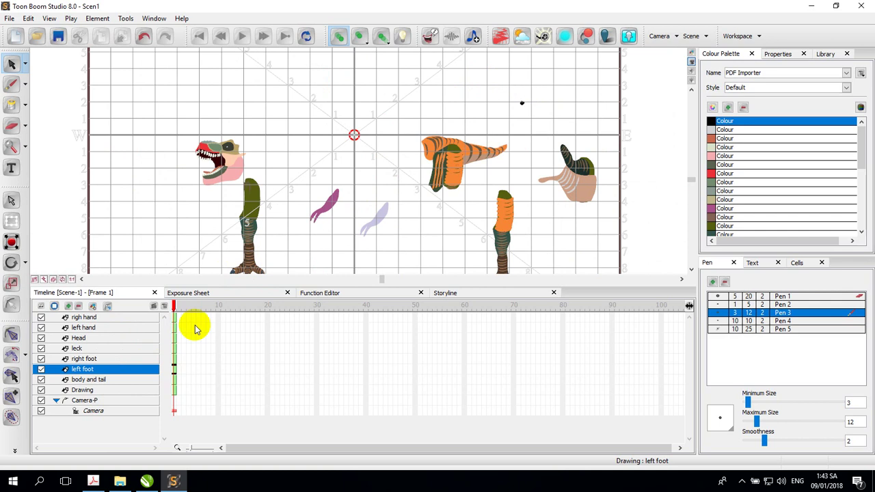
{"action": "left_click", "coordinate": [109, 381]}
{"action": "left_click_drag", "start_coordinate": [487, 78], "coordinate": [541, 122]}
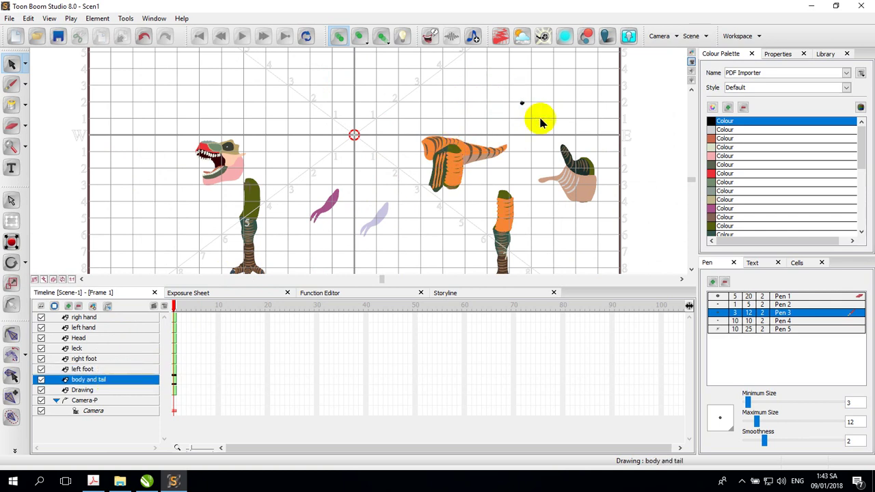
- Delete the stray black dot from the Drawing layer
{"action": "left_click", "coordinate": [115, 392]}
{"action": "left_click_drag", "start_coordinate": [500, 70], "coordinate": [540, 117]}
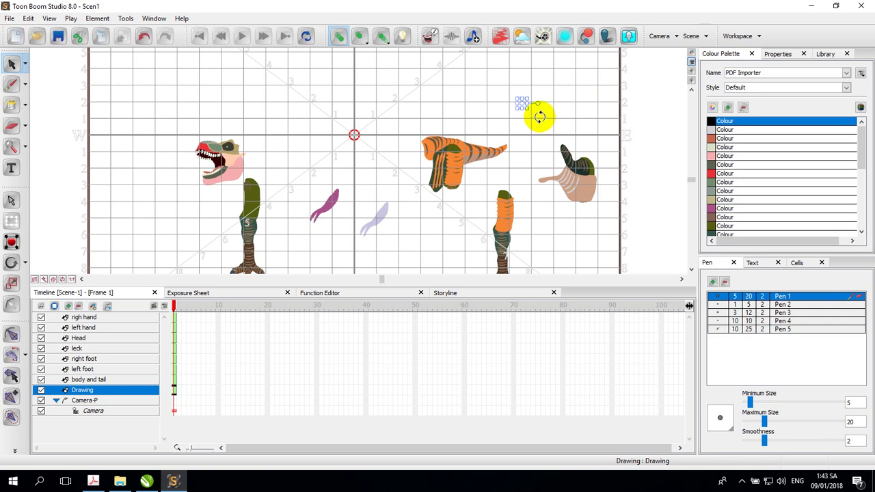
{"action": "left_click", "coordinate": [527, 88]}
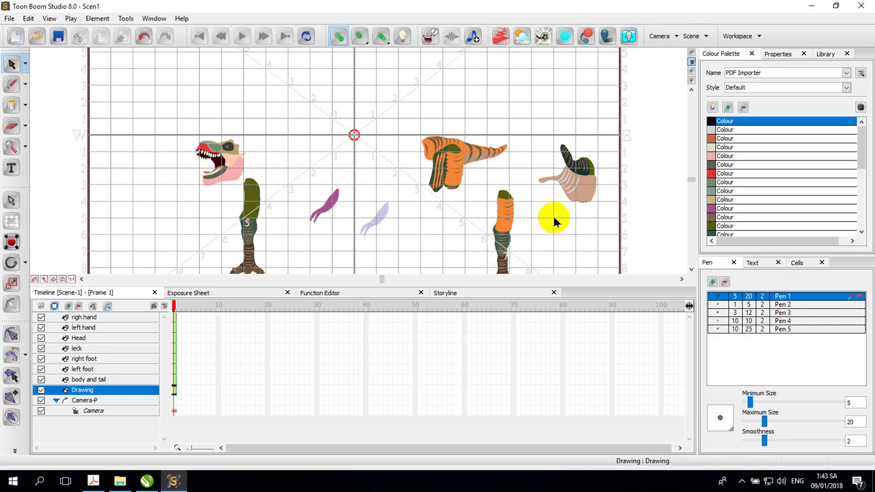
- Add a bone chain to the body and tail layer, running from the chest through the hip to the tail
{"action": "scroll", "coordinate": [554, 220], "scroll_direction": "down", "scroll_amount": 2}
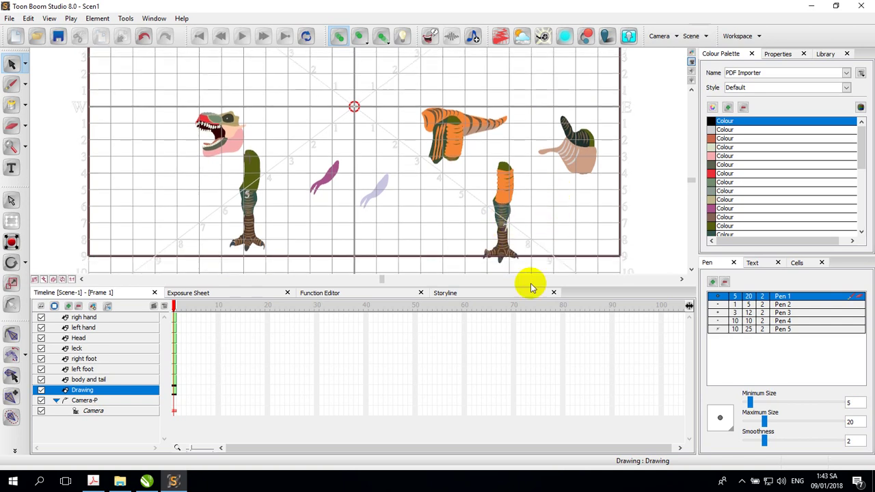
{"action": "left_click_drag", "start_coordinate": [517, 285], "coordinate": [520, 324]}
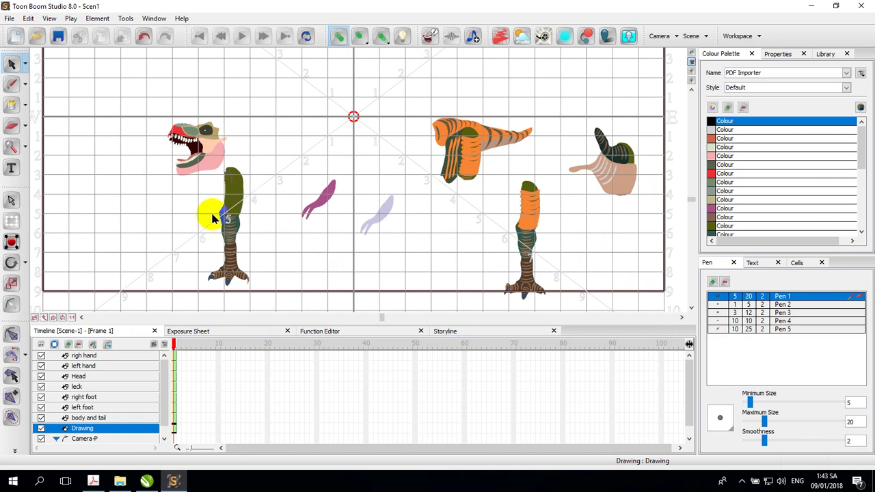
{"action": "left_click", "coordinate": [104, 418]}
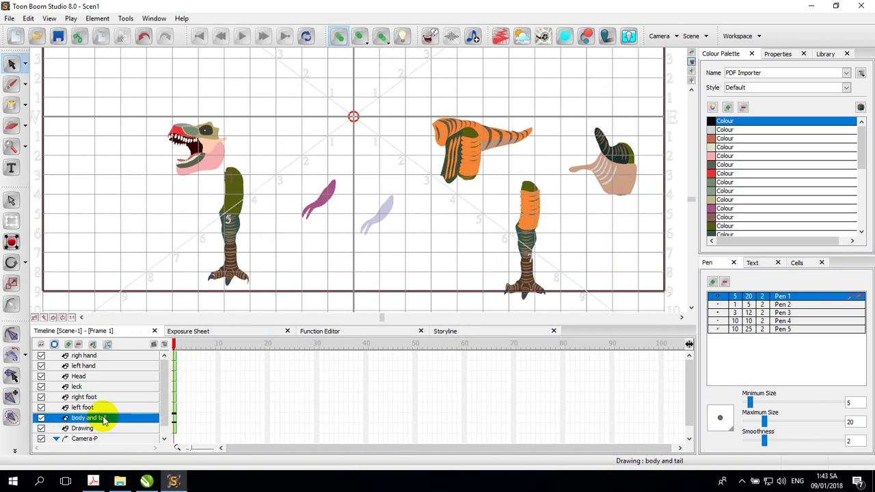
{"action": "left_click", "coordinate": [12, 398]}
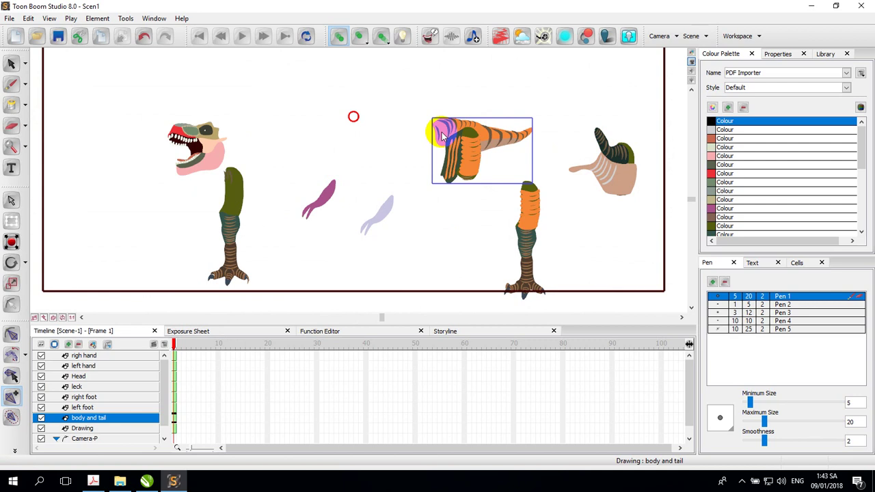
{"action": "mouse_move", "coordinate": [441, 136]}
{"action": "left_mouse_down"}
{"action": "mouse_move", "coordinate": [459, 157]}
{"action": "mouse_move", "coordinate": [496, 135]}
{"action": "mouse_move", "coordinate": [526, 137]}
{"action": "left_mouse_up"}
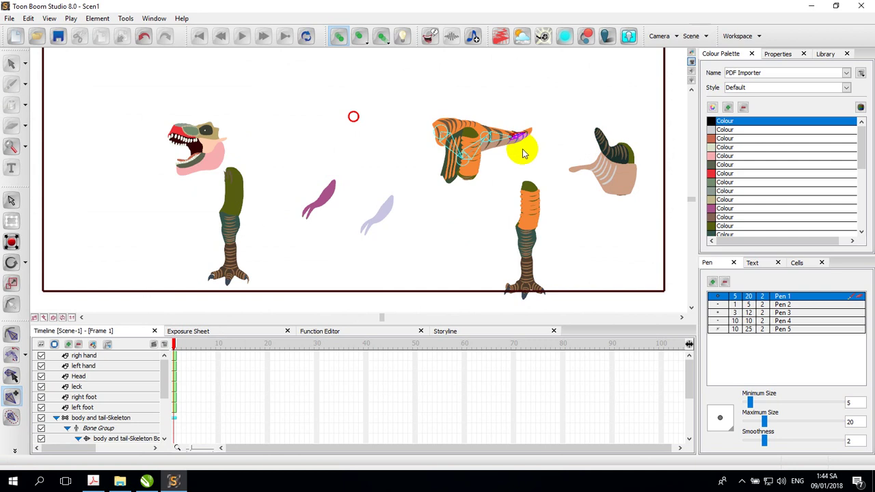
- Add a bone chain to the left foot layer, running from the upper thigh down the leg to the foot
{"action": "left_click", "coordinate": [107, 407]}
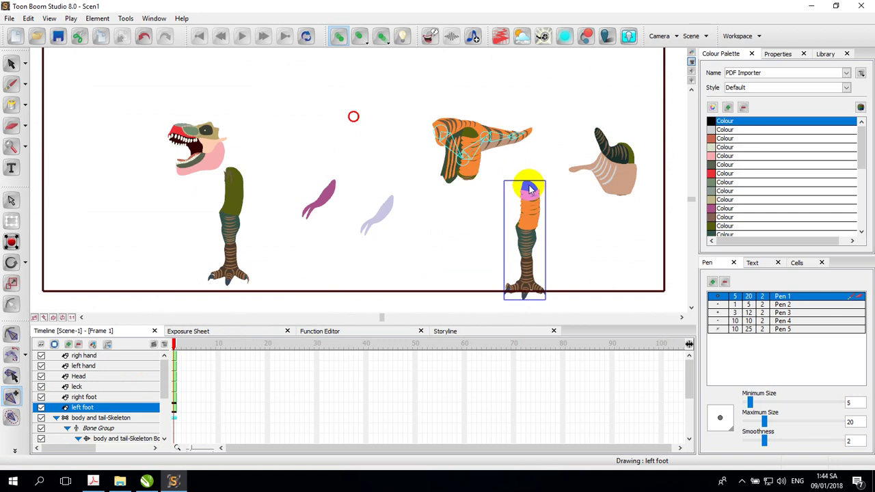
{"action": "mouse_move", "coordinate": [530, 190]}
{"action": "left_mouse_down"}
{"action": "mouse_move", "coordinate": [520, 250]}
{"action": "mouse_move", "coordinate": [526, 288]}
{"action": "left_mouse_up"}
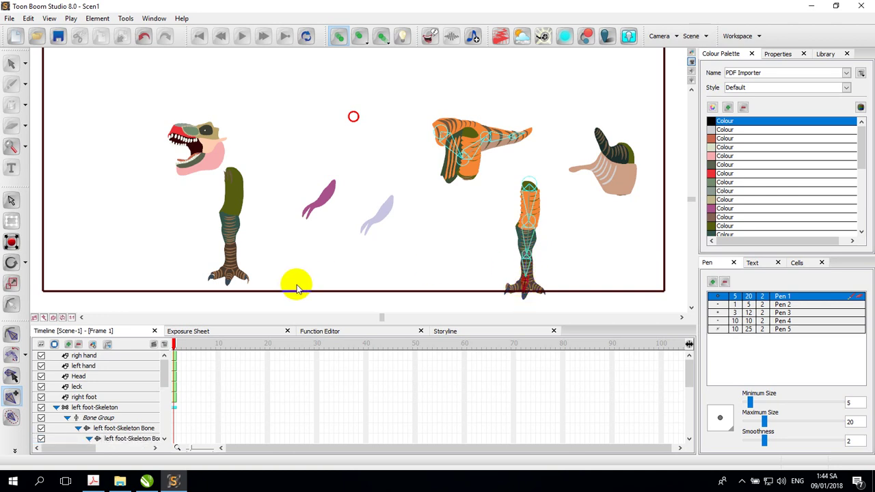
- Rig the right foot drawing with a chain of bones running from the thigh down to the toes
{"action": "left_click", "coordinate": [101, 398]}
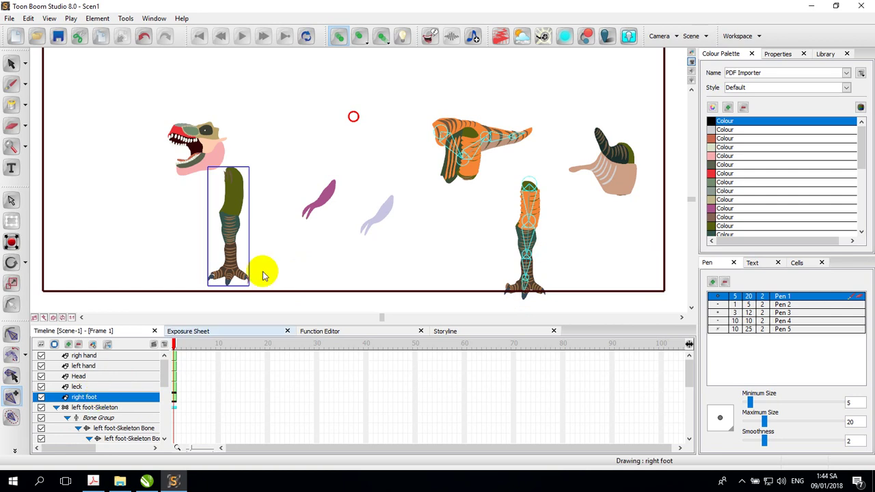
{"action": "left_click", "coordinate": [234, 181]}
{"action": "left_click_drag", "start_coordinate": [234, 185], "coordinate": [229, 250]}
{"action": "left_click_drag", "start_coordinate": [230, 251], "coordinate": [230, 281]}
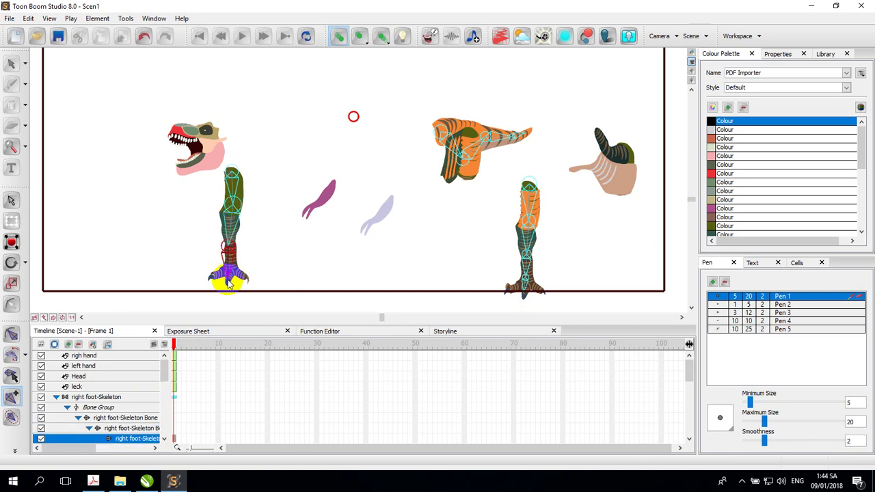
- Rig the leck drawing with two bones from its lower base up to the crest, and collapse its skeleton layer
{"action": "left_click", "coordinate": [96, 387]}
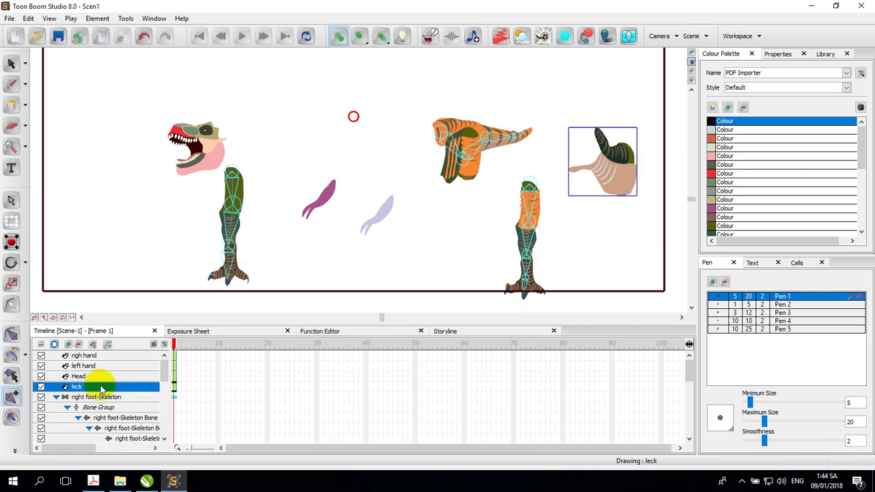
{"action": "left_click", "coordinate": [625, 188]}
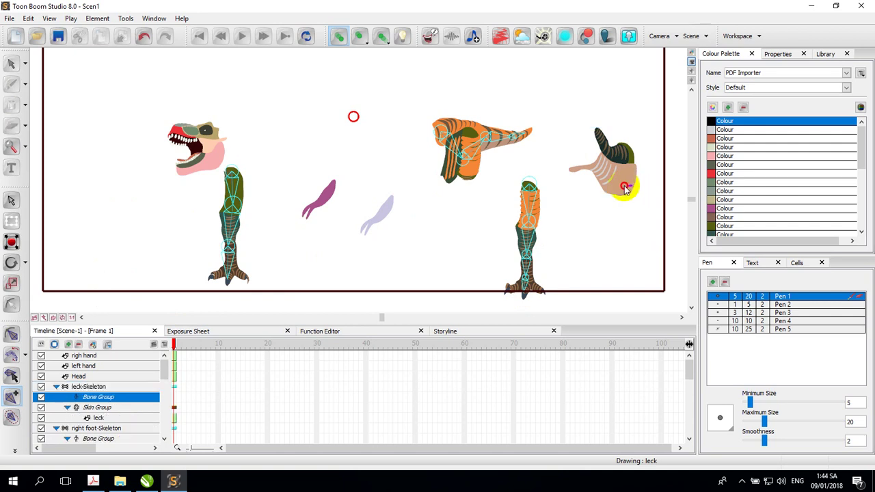
{"action": "left_click_drag", "start_coordinate": [617, 176], "coordinate": [607, 159]}
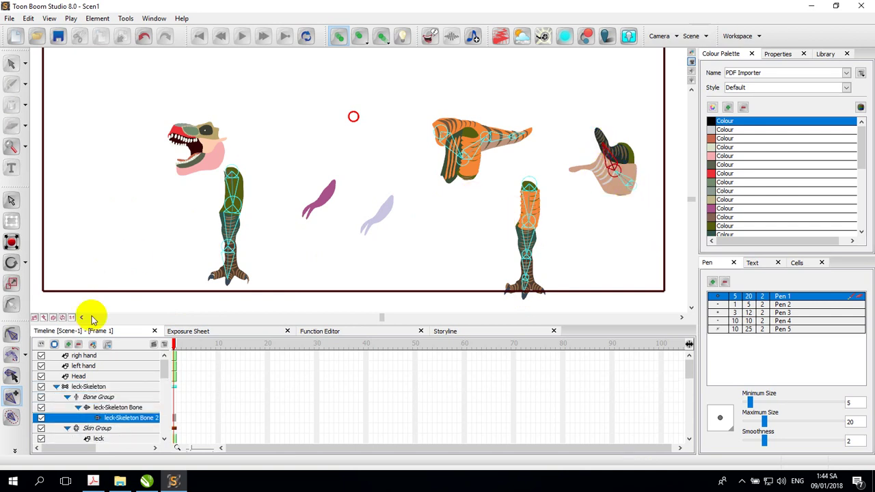
{"action": "left_click", "coordinate": [57, 387]}
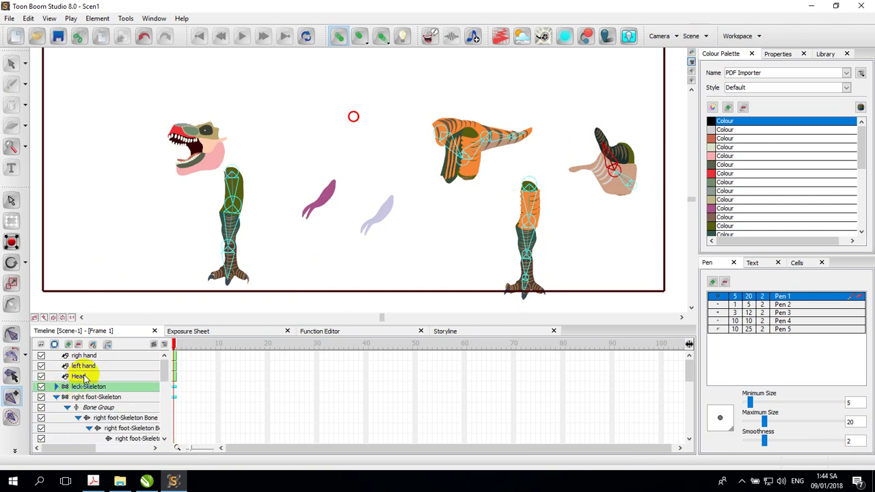
- Rig the Head drawing with two separate bones from the back of the jaw, one along the lower jaw and one along the upper jaw
{"action": "left_click", "coordinate": [78, 376]}
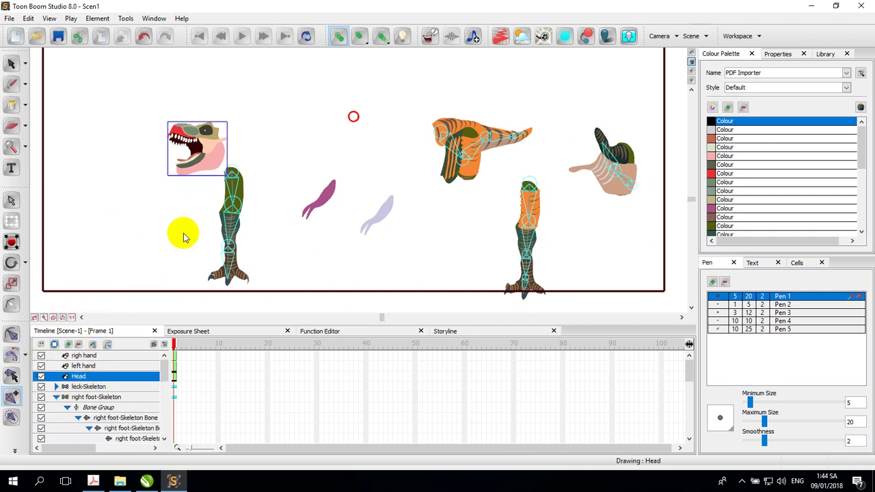
{"action": "left_click", "coordinate": [218, 153]}
{"action": "left_click_drag", "start_coordinate": [199, 168], "coordinate": [188, 175]}
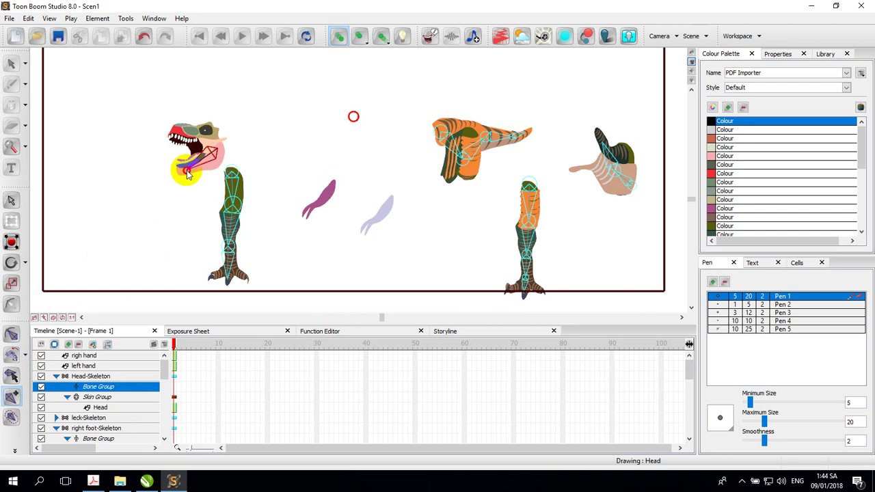
{"action": "left_click", "coordinate": [188, 175]}
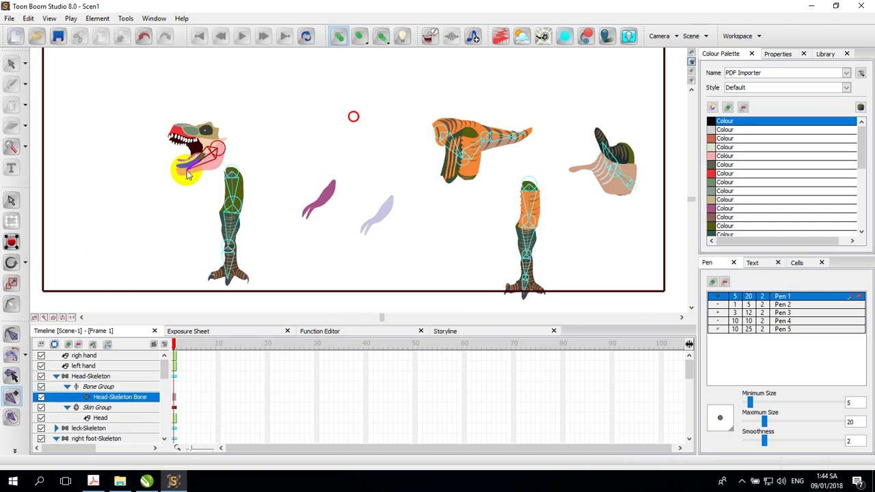
{"action": "left_click_drag", "start_coordinate": [189, 176], "coordinate": [183, 131]}
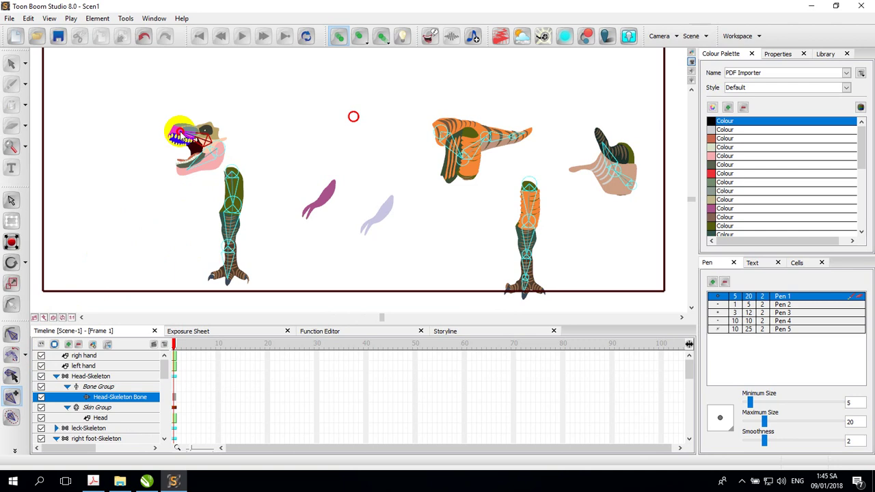
{"action": "left_click_drag", "start_coordinate": [180, 134], "coordinate": [175, 137]}
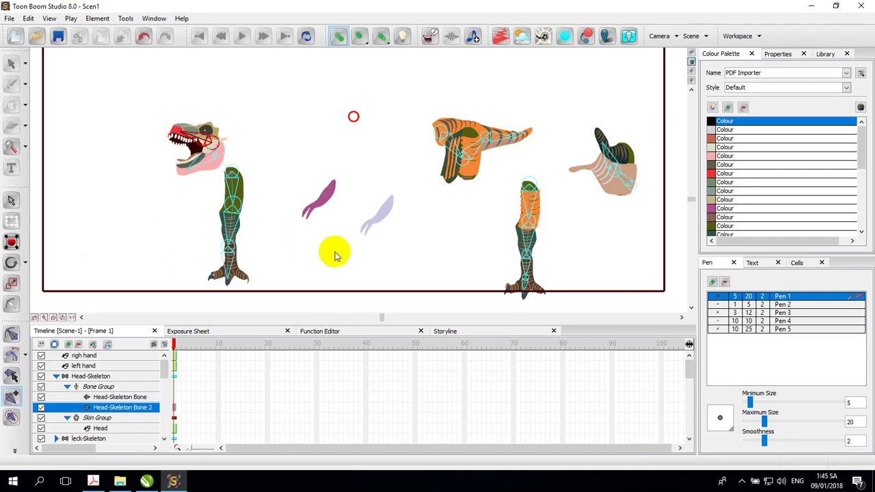
- Rig the left hand drawing with two bones from the shoulder end down to the fingers
{"action": "left_click", "coordinate": [106, 366]}
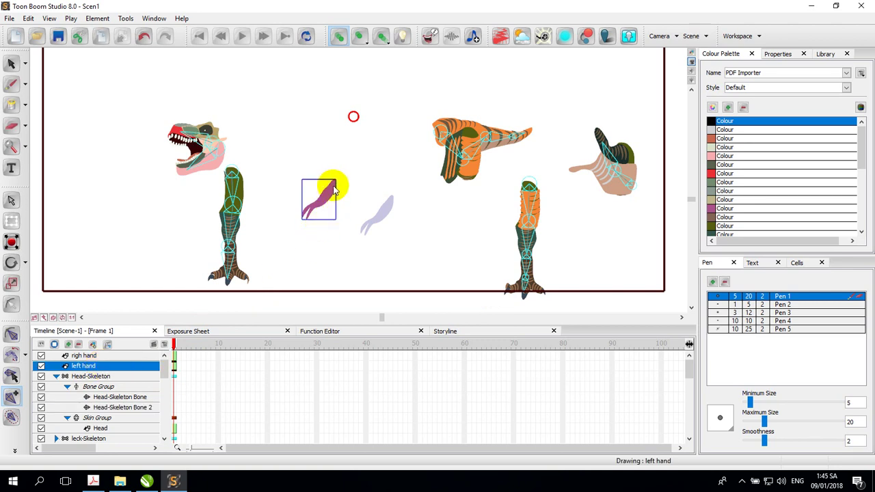
{"action": "left_click_drag", "start_coordinate": [334, 191], "coordinate": [309, 214]}
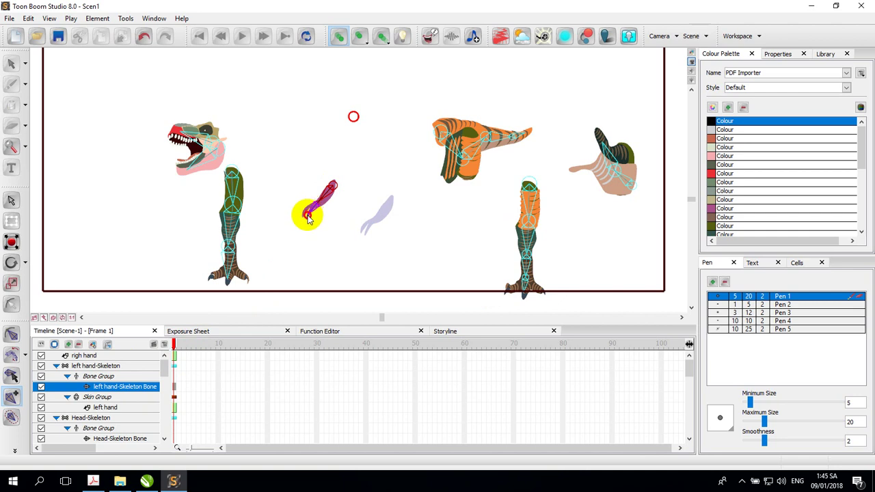
{"action": "left_click", "coordinate": [309, 218]}
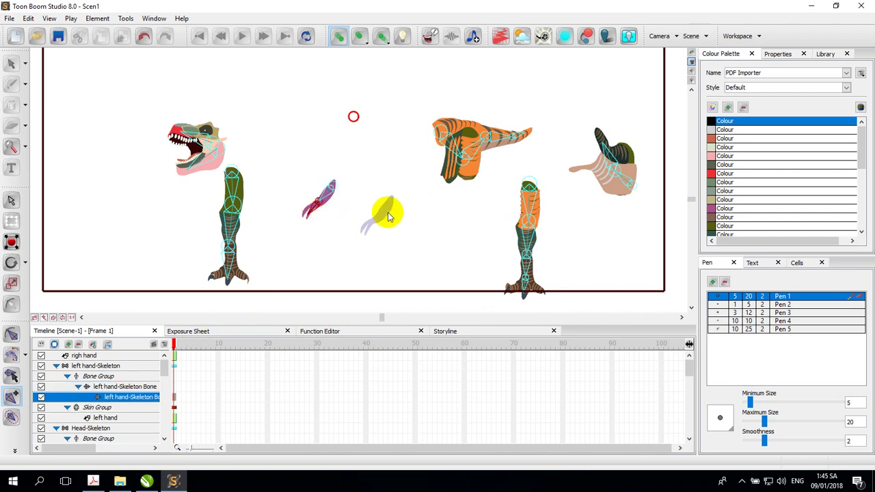
- Move the pale hand of the righ hand drawing aside and delete that drawing's stray fragment beside the left hand's fingers
{"action": "left_click", "coordinate": [100, 356]}
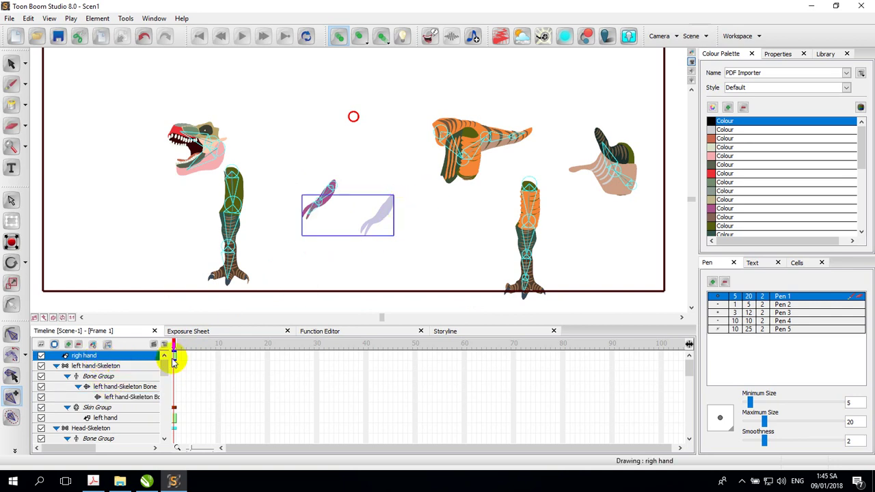
{"action": "left_click", "coordinate": [11, 64]}
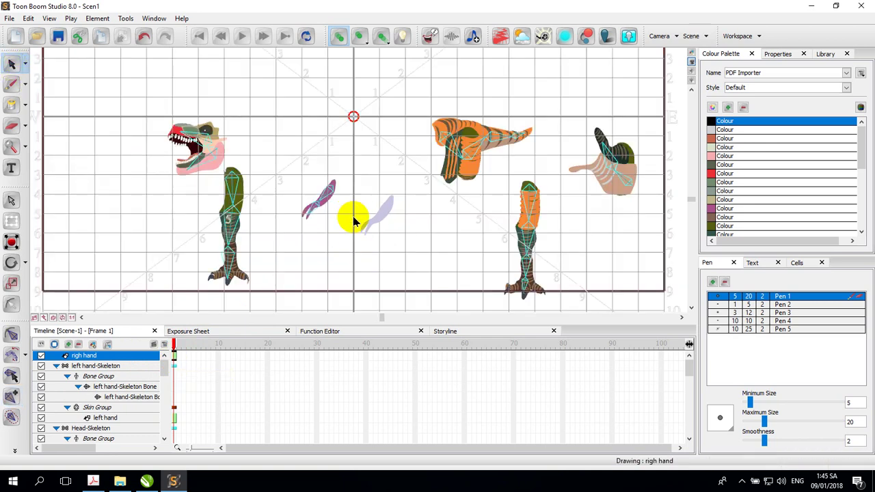
{"action": "mouse_move", "coordinate": [357, 185]}
{"action": "left_mouse_down"}
{"action": "mouse_move", "coordinate": [406, 246]}
{"action": "mouse_move", "coordinate": [398, 242]}
{"action": "left_mouse_up"}
{"action": "mouse_move", "coordinate": [369, 214]}
{"action": "left_mouse_down"}
{"action": "mouse_move", "coordinate": [322, 182]}
{"action": "mouse_move", "coordinate": [282, 137]}
{"action": "left_mouse_up"}
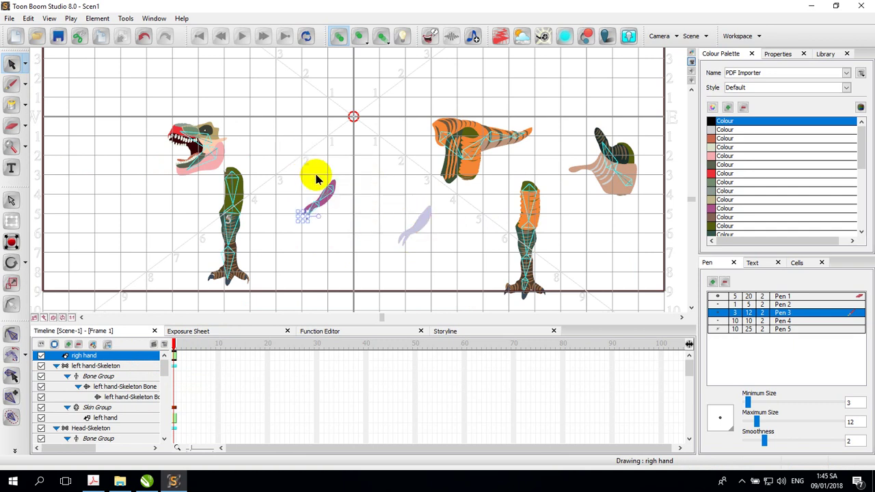
{"action": "left_click_drag", "start_coordinate": [280, 173], "coordinate": [355, 248]}
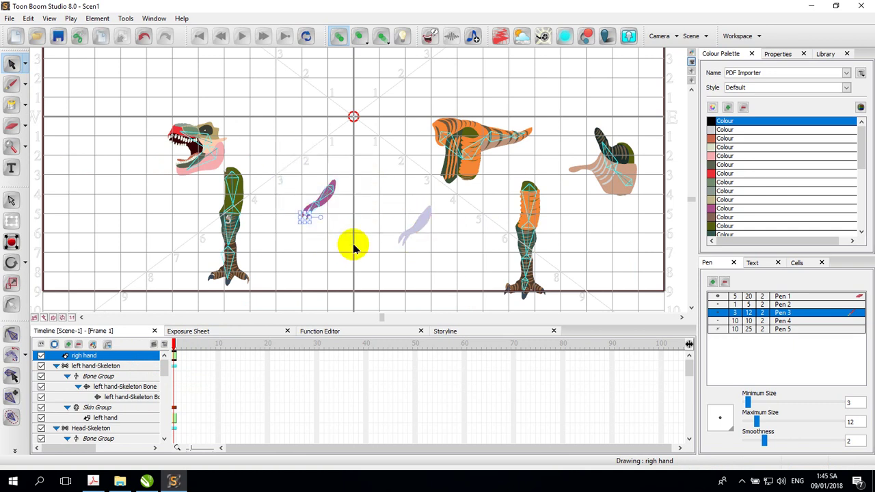
{"action": "left_click", "coordinate": [354, 248]}
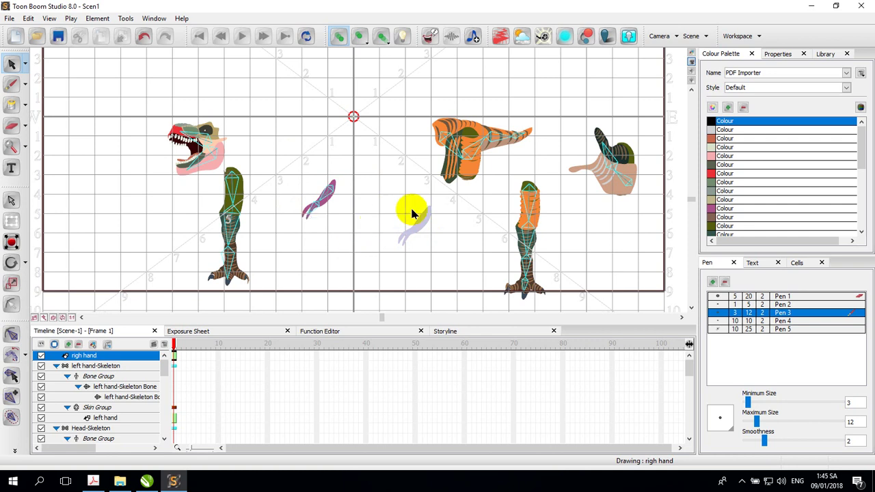
- Reposition the pale hand nearer the left hand and rig it with two bones from shoulder end to fingers
{"action": "mouse_move", "coordinate": [402, 193]}
{"action": "left_mouse_down"}
{"action": "mouse_move", "coordinate": [448, 257]}
{"action": "mouse_move", "coordinate": [385, 205]}
{"action": "left_mouse_up"}
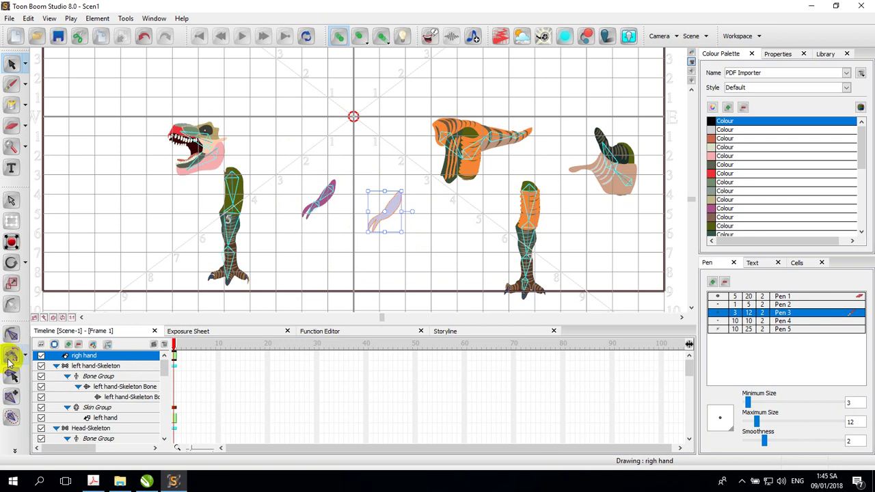
{"action": "left_click", "coordinate": [11, 396]}
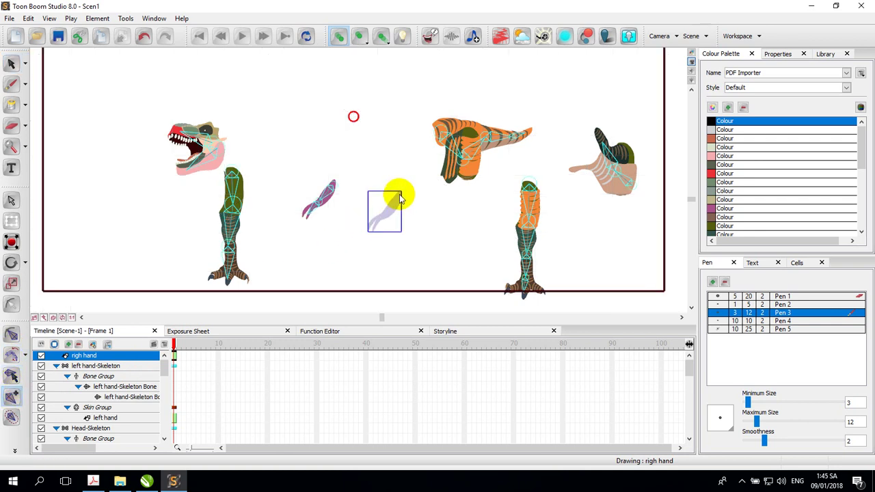
{"action": "mouse_move", "coordinate": [396, 200]}
{"action": "left_mouse_down"}
{"action": "mouse_move", "coordinate": [373, 227]}
{"action": "mouse_move", "coordinate": [391, 244]}
{"action": "left_mouse_up"}
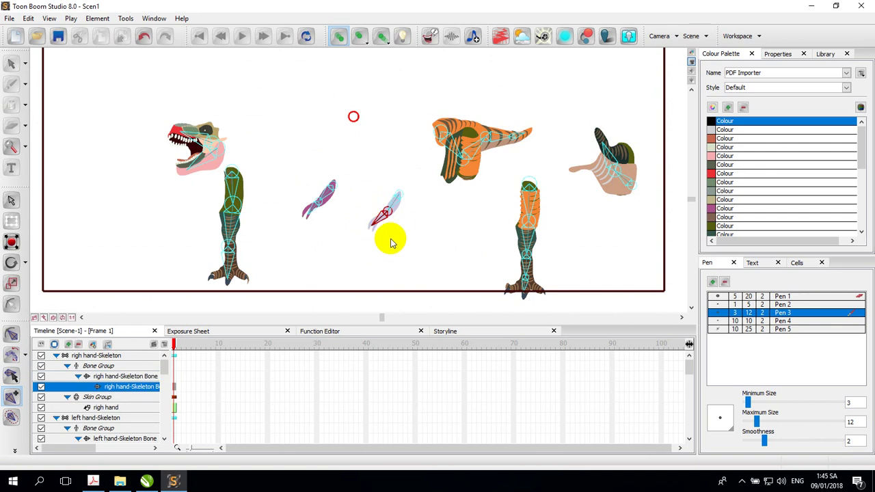
- Collapse all the expanded skeleton layers in the timeline, from righ hand-Skeleton to body and tail-Skeleton
{"action": "left_click", "coordinate": [56, 356]}
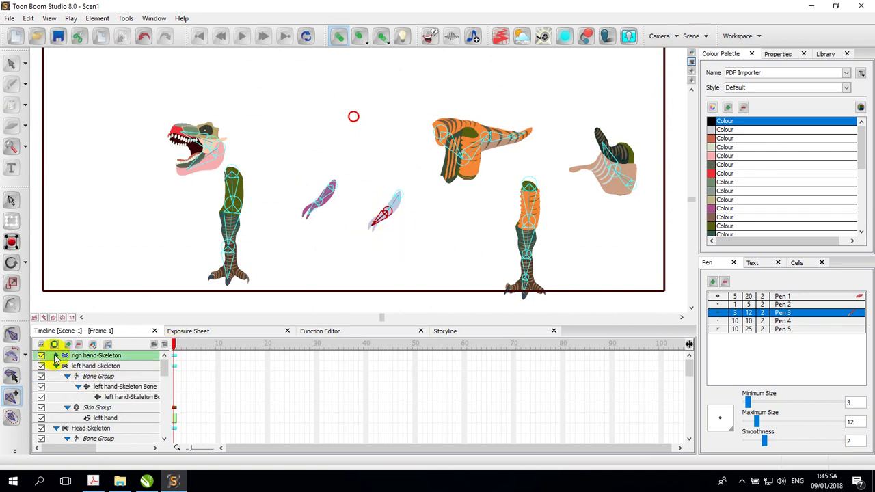
{"action": "left_click", "coordinate": [56, 366]}
{"action": "left_click", "coordinate": [56, 376]}
{"action": "left_click", "coordinate": [56, 386]}
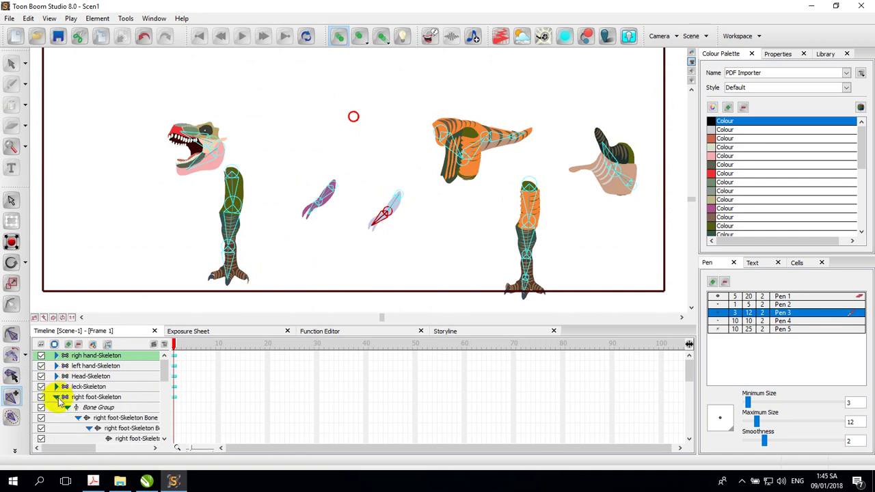
{"action": "left_click", "coordinate": [56, 396]}
{"action": "left_click", "coordinate": [56, 408]}
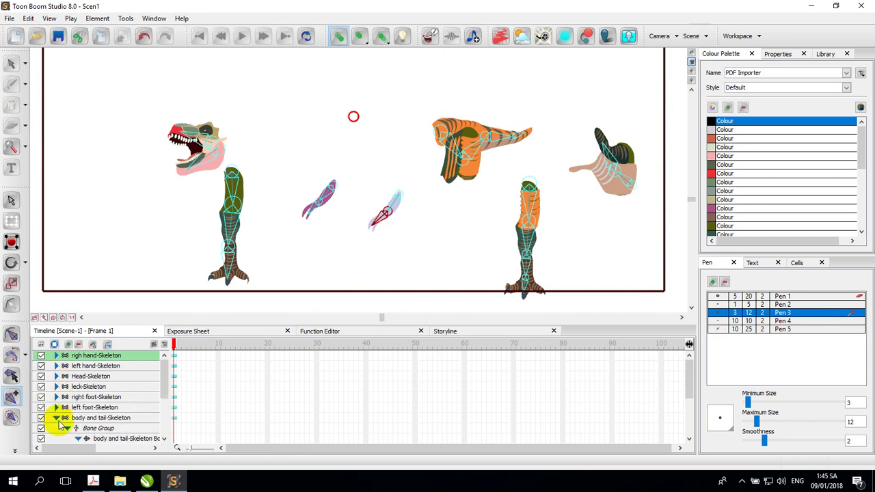
{"action": "left_click", "coordinate": [57, 418]}
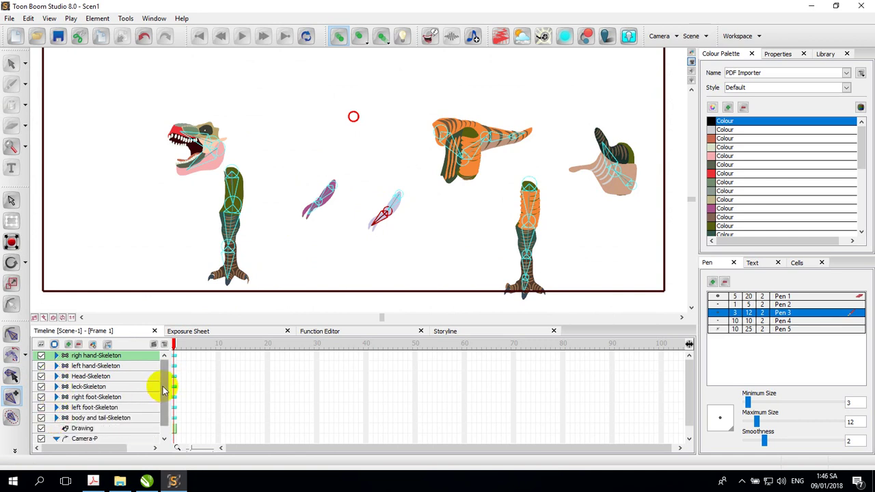
{"action": "left_click_drag", "start_coordinate": [164, 390], "coordinate": [170, 377]}
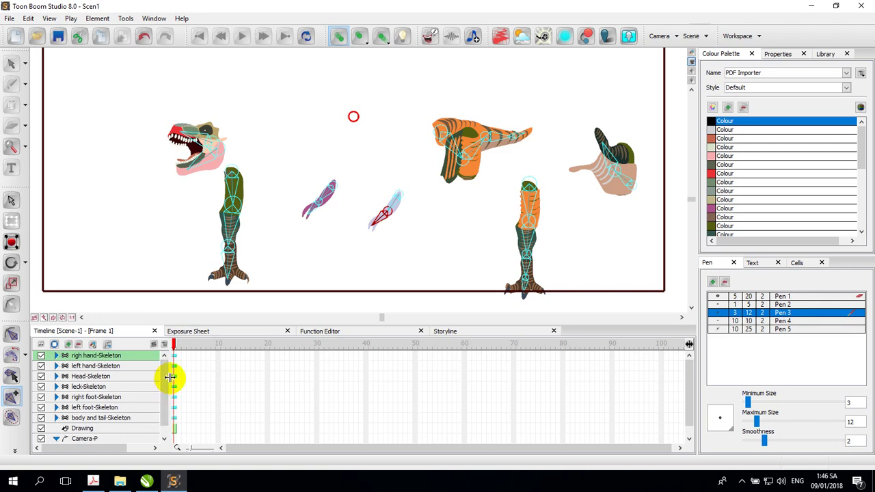
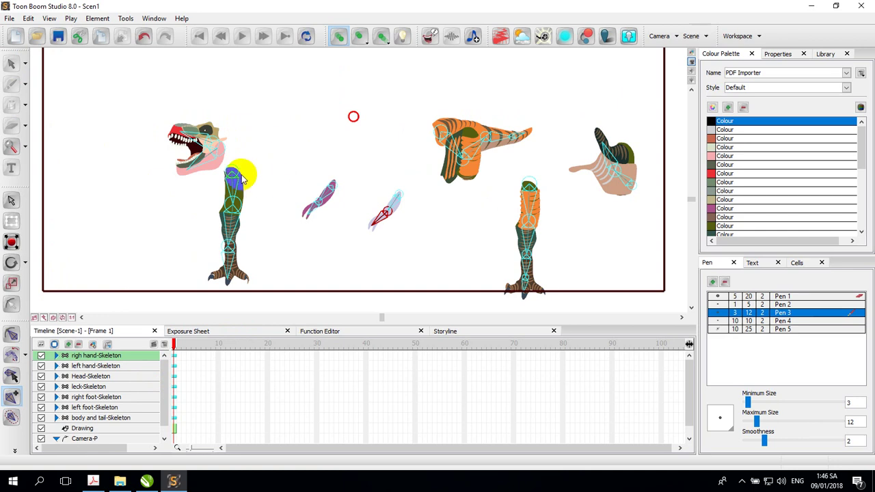
- Select the front bone of the body for bone animation, check the assembled T-rex in CorelDRAW, and return to Toon Boom Studio
{"action": "left_click", "coordinate": [9, 335]}
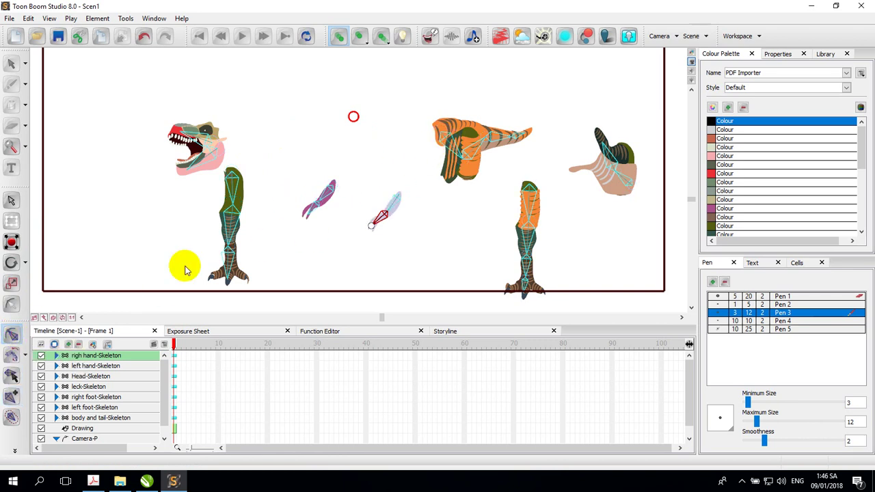
{"action": "left_click", "coordinate": [445, 136]}
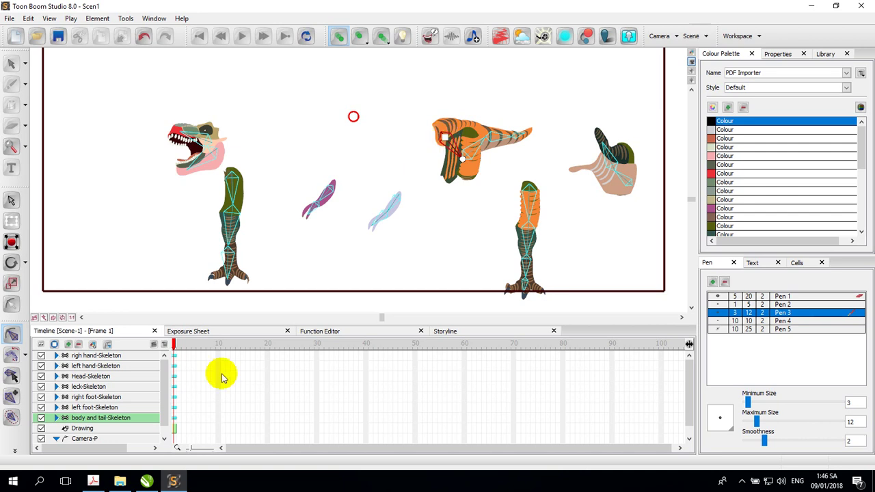
{"action": "left_click", "coordinate": [146, 481]}
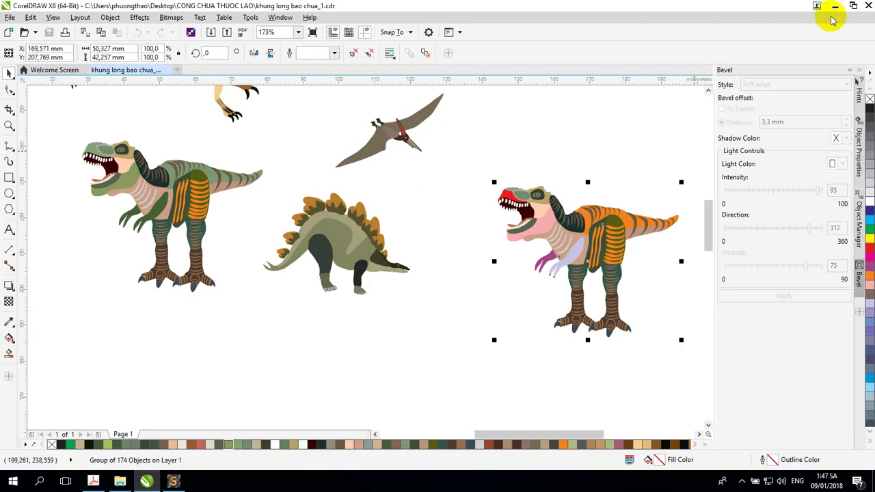
{"action": "left_click", "coordinate": [855, 6]}
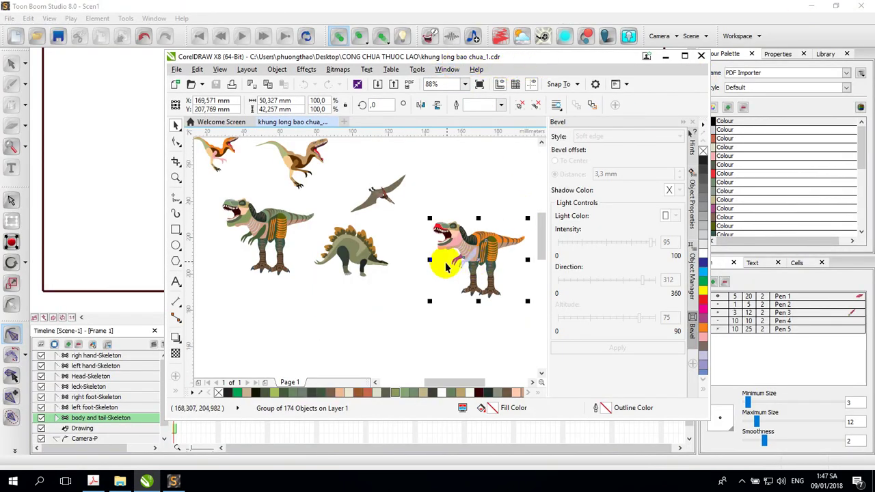
{"action": "left_click", "coordinate": [102, 185]}
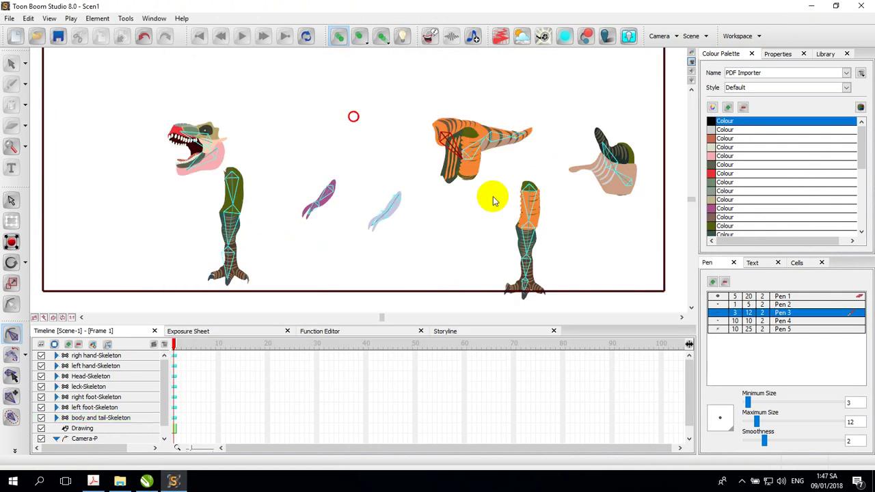
- Move the whole body and tail skeleton by its front root joint a short way toward the head
{"action": "left_click", "coordinate": [445, 136]}
{"action": "left_click_drag", "start_coordinate": [444, 137], "coordinate": [408, 136]}
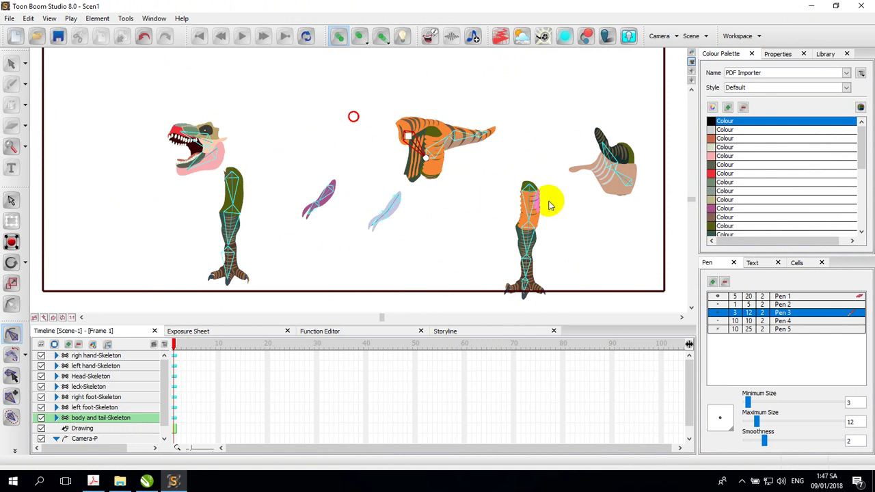
- Move the neck skeleton onto the front of the body, the left leg onto the hip and the right leg under the chest
{"action": "left_click", "coordinate": [631, 184]}
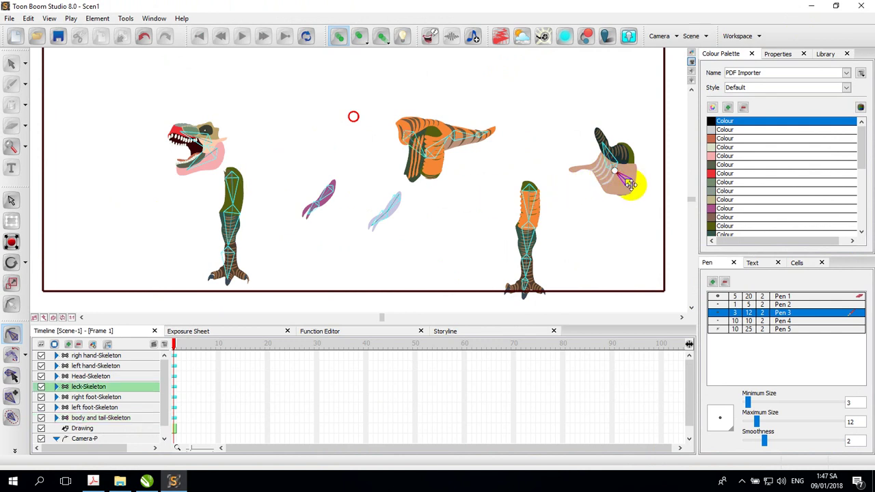
{"action": "left_click_drag", "start_coordinate": [631, 184], "coordinate": [407, 162]}
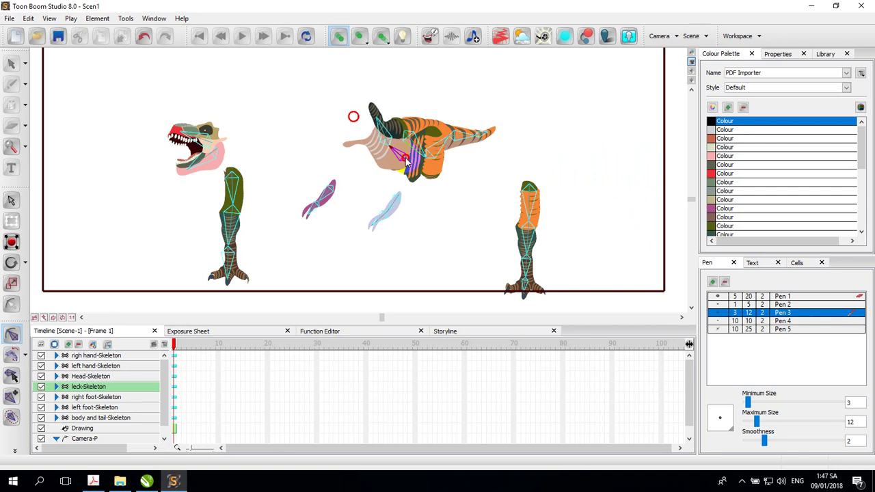
{"action": "left_click", "coordinate": [532, 190]}
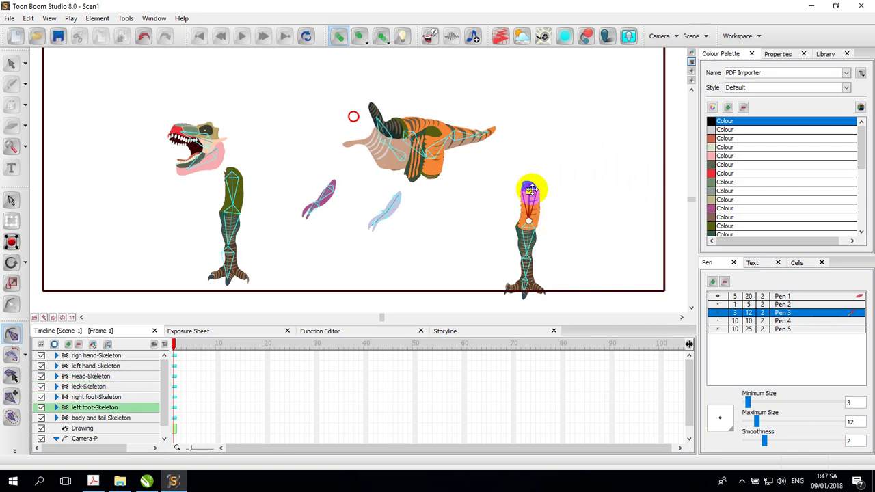
{"action": "mouse_move", "coordinate": [531, 190]}
{"action": "left_mouse_down"}
{"action": "mouse_move", "coordinate": [427, 156]}
{"action": "mouse_move", "coordinate": [434, 145]}
{"action": "left_mouse_up"}
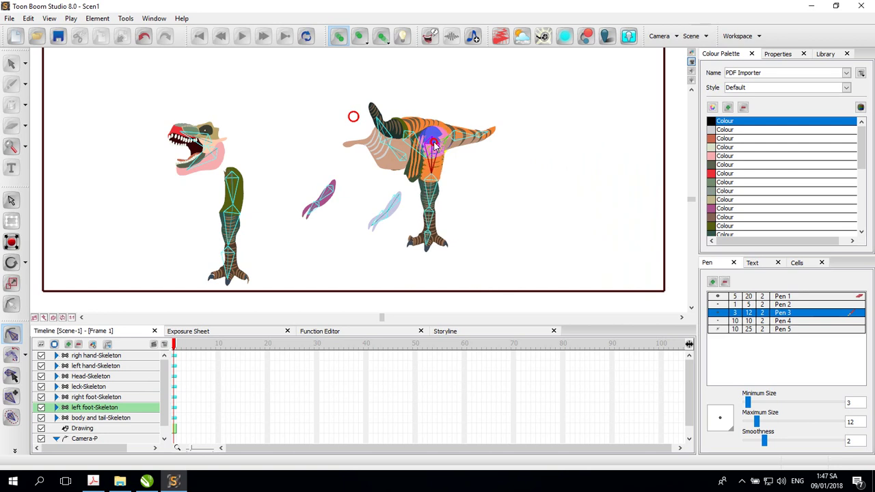
{"action": "left_click", "coordinate": [236, 177]}
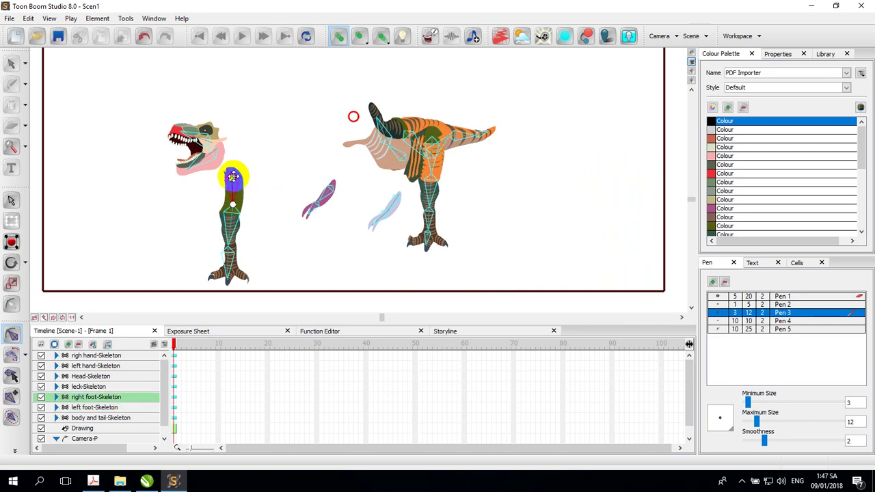
{"action": "mouse_move", "coordinate": [253, 176]}
{"action": "left_mouse_down"}
{"action": "mouse_move", "coordinate": [400, 167]}
{"action": "mouse_move", "coordinate": [400, 144]}
{"action": "left_mouse_up"}
- Move the head skeleton's lower jaw and upper head by their bone joints onto the front end of the neck
{"action": "left_click", "coordinate": [210, 150]}
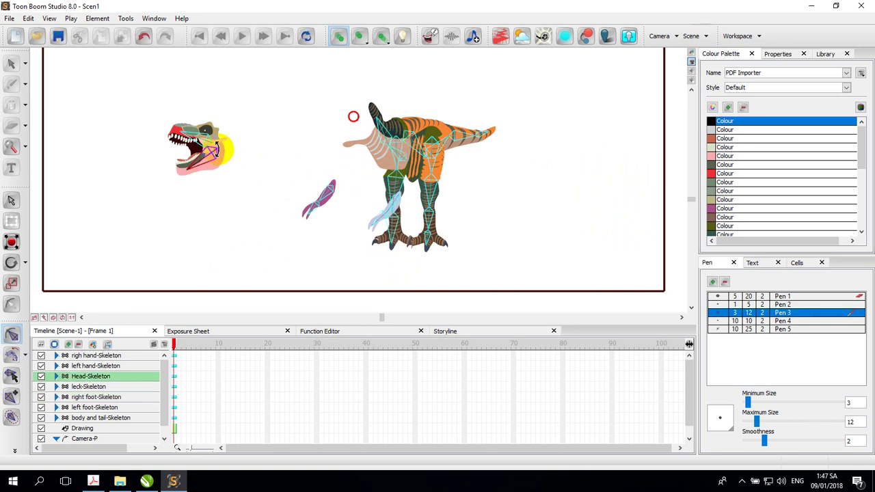
{"action": "mouse_move", "coordinate": [210, 152]}
{"action": "left_mouse_down"}
{"action": "mouse_move", "coordinate": [286, 151]}
{"action": "mouse_move", "coordinate": [277, 153]}
{"action": "mouse_move", "coordinate": [218, 159]}
{"action": "mouse_move", "coordinate": [330, 140]}
{"action": "mouse_move", "coordinate": [361, 122]}
{"action": "left_mouse_up"}
{"action": "left_click", "coordinate": [207, 141]}
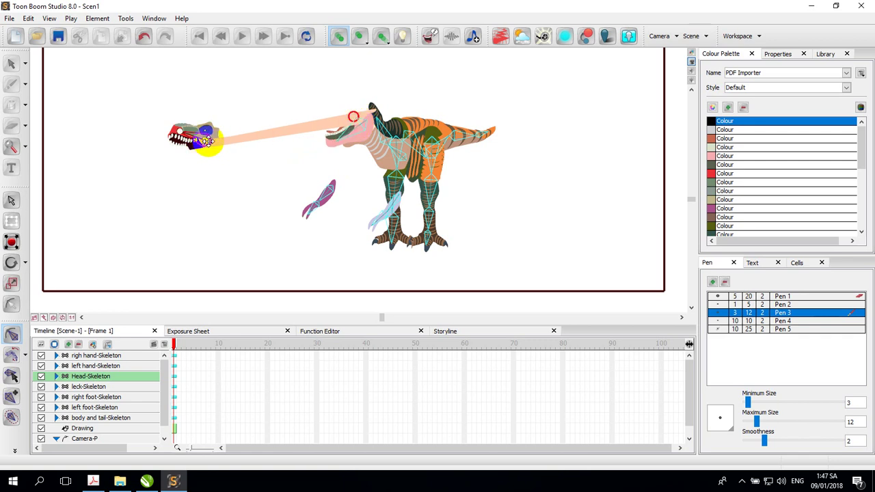
{"action": "left_click_drag", "start_coordinate": [207, 141], "coordinate": [361, 117]}
- Nudge the upper head slightly back and down so it fits against the jaw and neck
{"action": "left_click", "coordinate": [447, 110]}
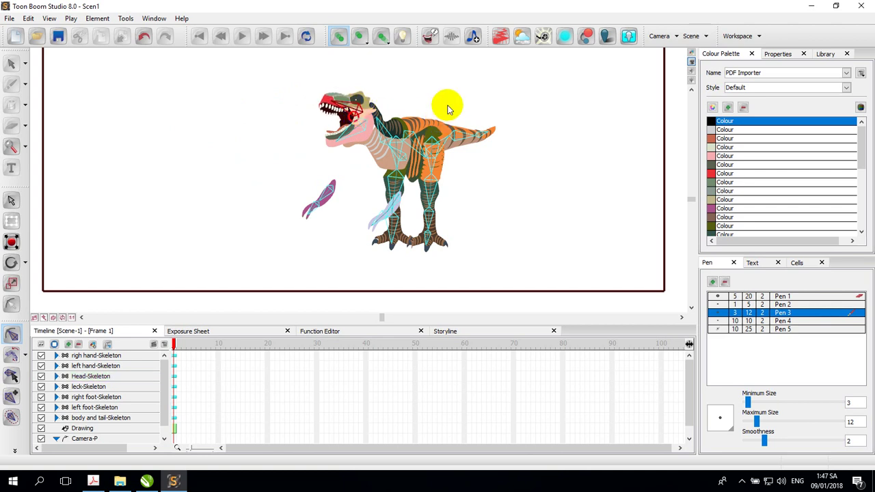
{"action": "scroll", "coordinate": [448, 110], "scroll_direction": "up", "scroll_amount": 3}
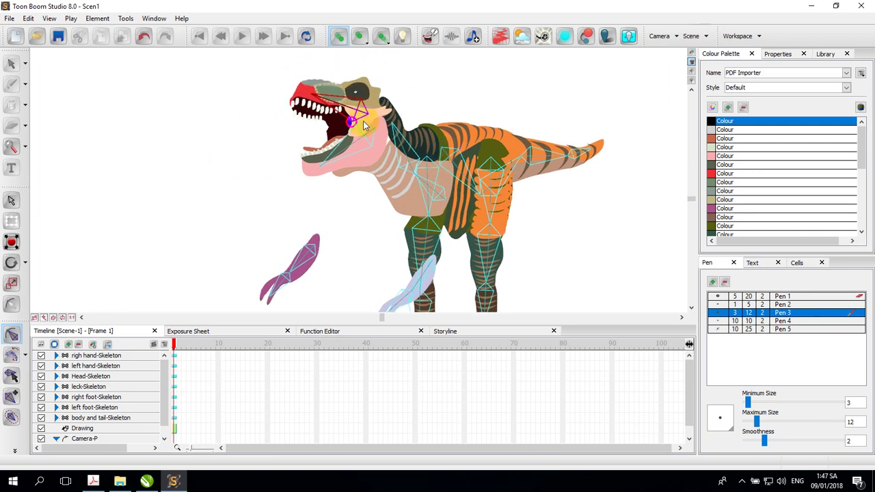
{"action": "left_click", "coordinate": [355, 115]}
{"action": "mouse_move", "coordinate": [356, 110]}
{"action": "left_mouse_down"}
{"action": "mouse_move", "coordinate": [353, 101]}
{"action": "mouse_move", "coordinate": [363, 118]}
{"action": "left_mouse_up"}
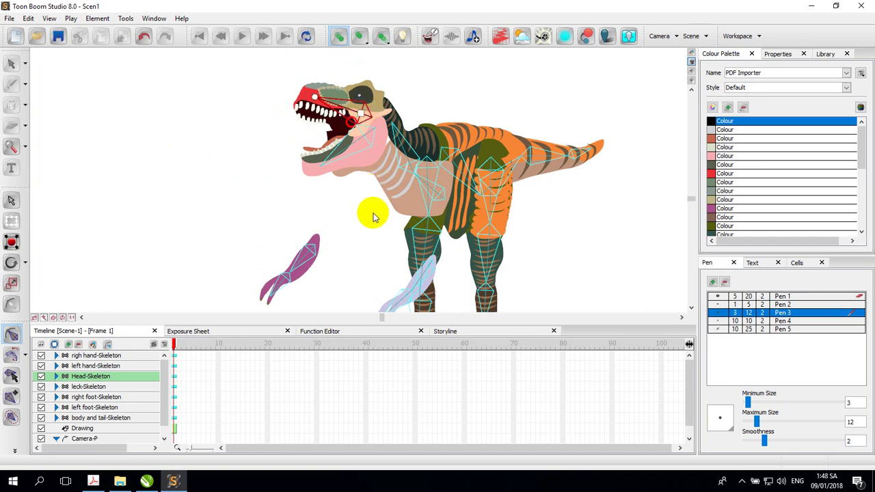
- Move the purple left hand and the pale right hand skeletons by their shoulder joints onto the front of the chest
{"action": "left_click", "coordinate": [311, 251]}
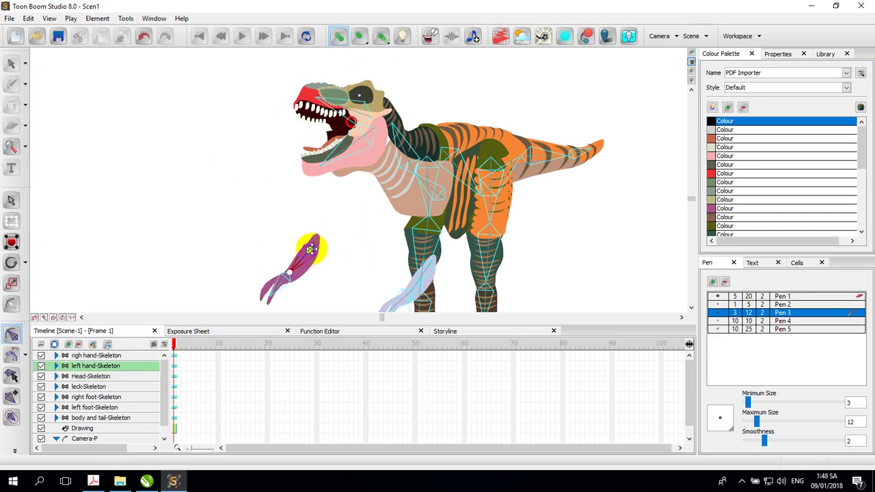
{"action": "left_click_drag", "start_coordinate": [312, 250], "coordinate": [383, 186]}
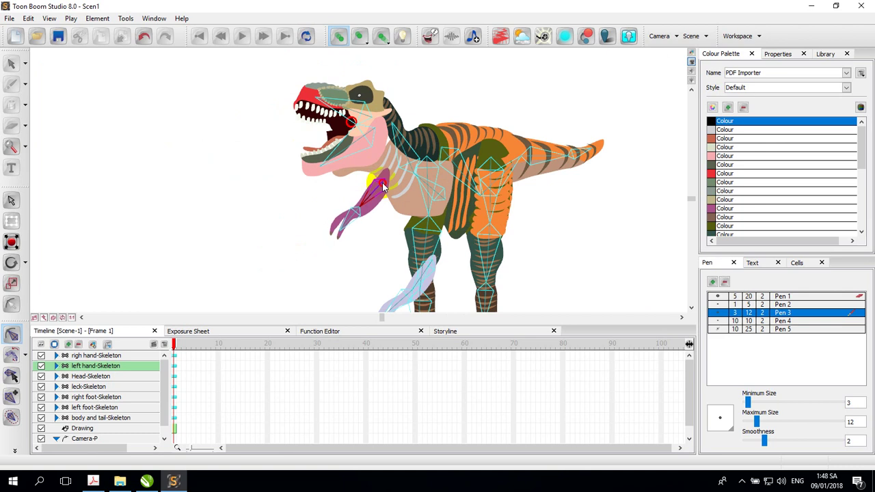
{"action": "left_click", "coordinate": [427, 264]}
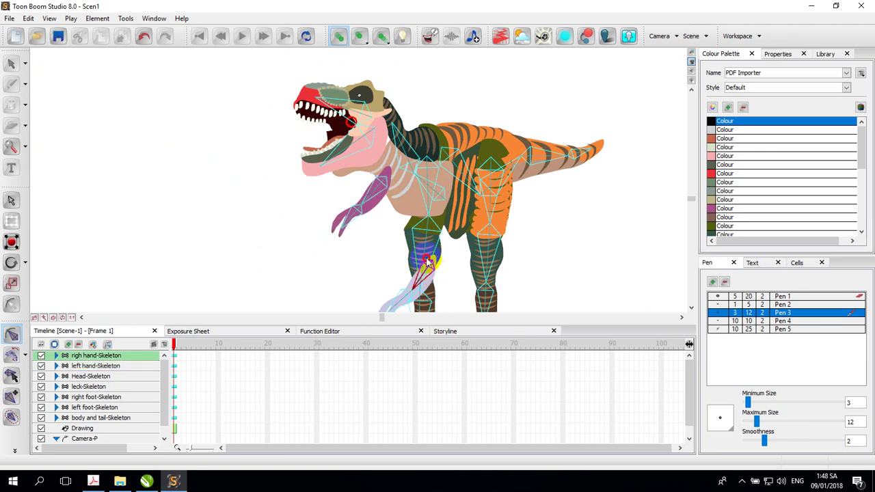
{"action": "left_click_drag", "start_coordinate": [427, 263], "coordinate": [378, 181]}
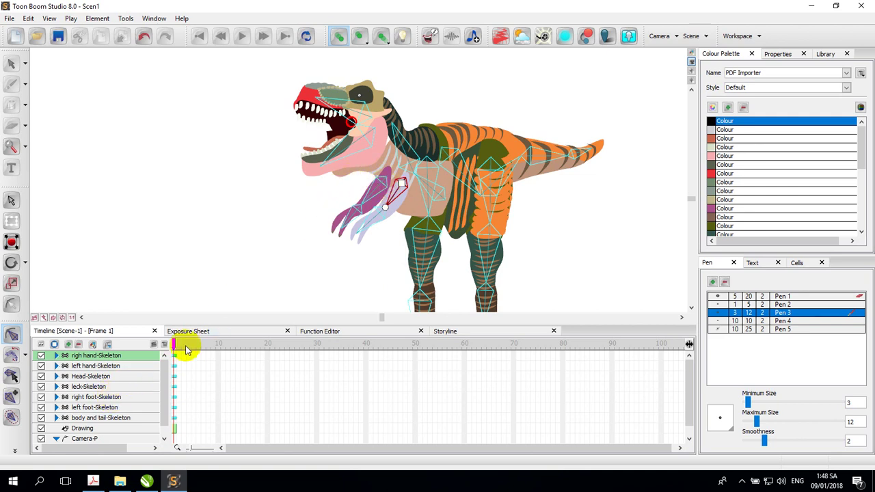
- Enlarge the timeline area and move the righ hand-Skeleton layer directly below leck-Skeleton
{"action": "left_click_drag", "start_coordinate": [236, 320], "coordinate": [240, 293]}
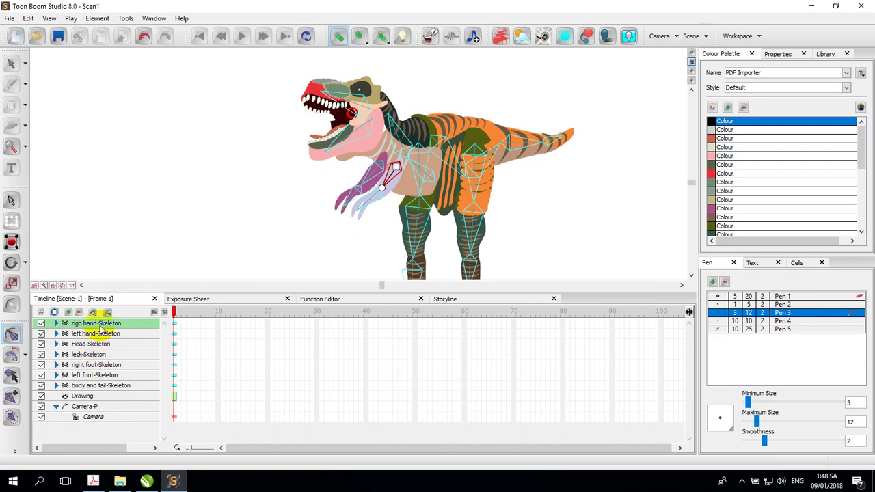
{"action": "left_click_drag", "start_coordinate": [77, 324], "coordinate": [73, 357]}
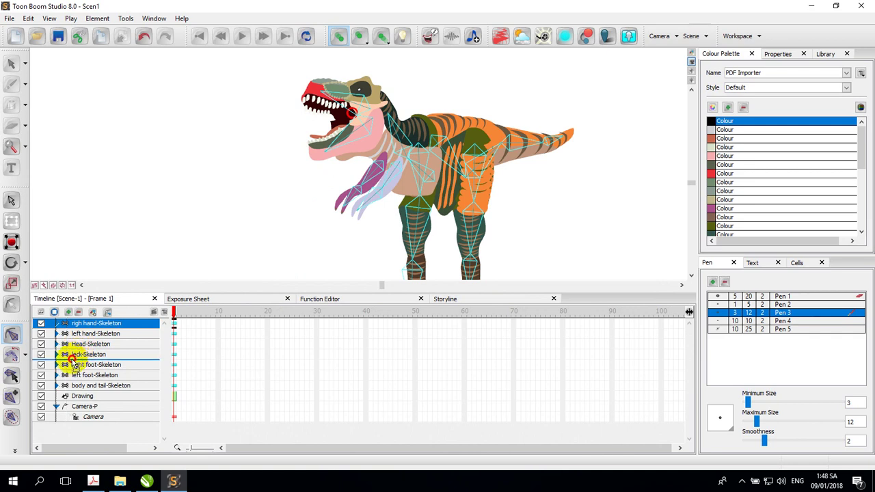
{"action": "left_click_drag", "start_coordinate": [73, 361], "coordinate": [72, 359]}
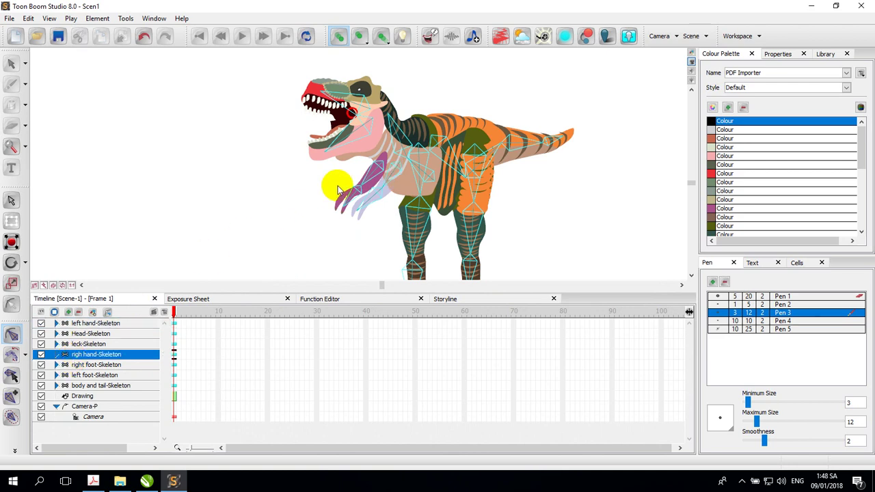
- Examine the stacking of the neck and right hand by selecting their layers and toggling the right hand layer's visibility
{"action": "left_click", "coordinate": [428, 176]}
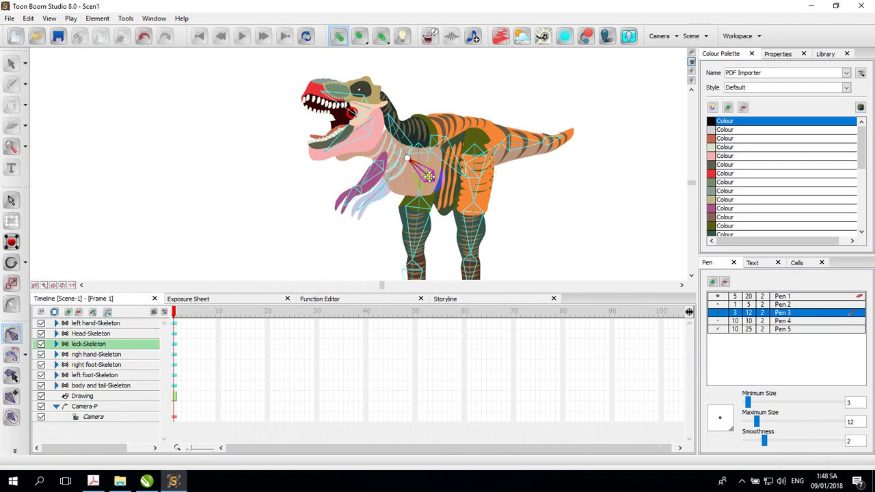
{"action": "left_click", "coordinate": [102, 354]}
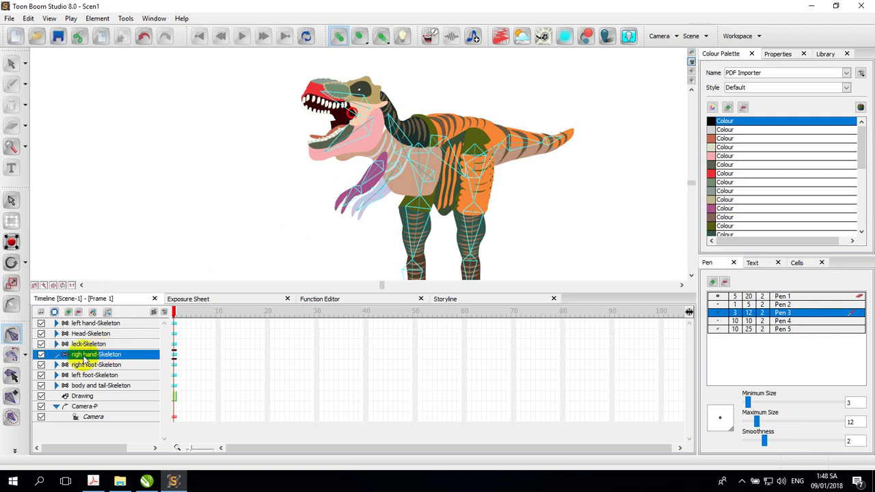
{"action": "left_click", "coordinate": [103, 344]}
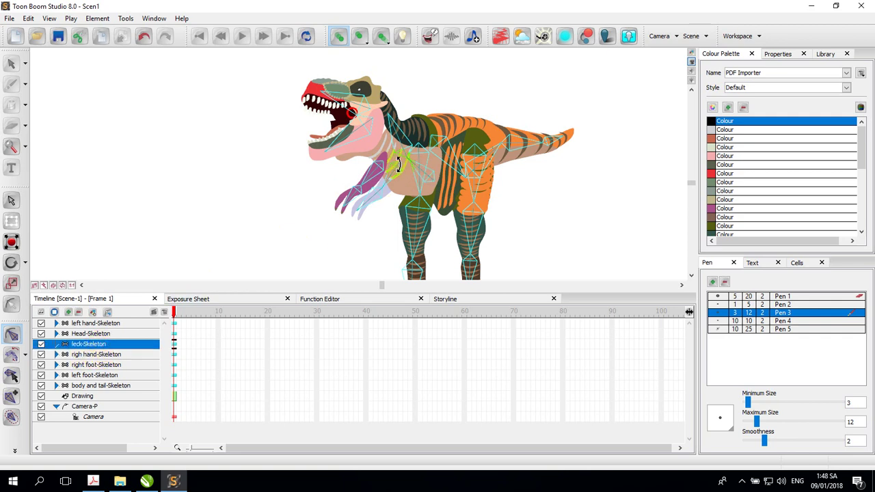
{"action": "left_click", "coordinate": [428, 175]}
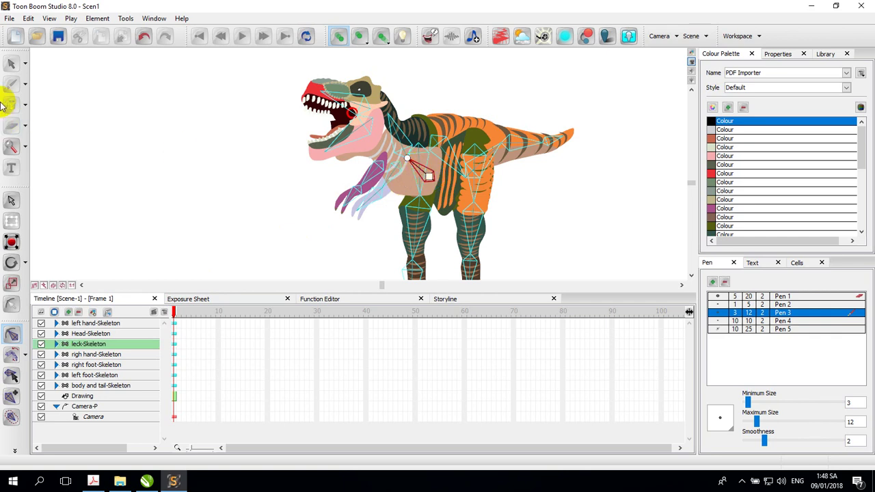
{"action": "left_click", "coordinate": [407, 190]}
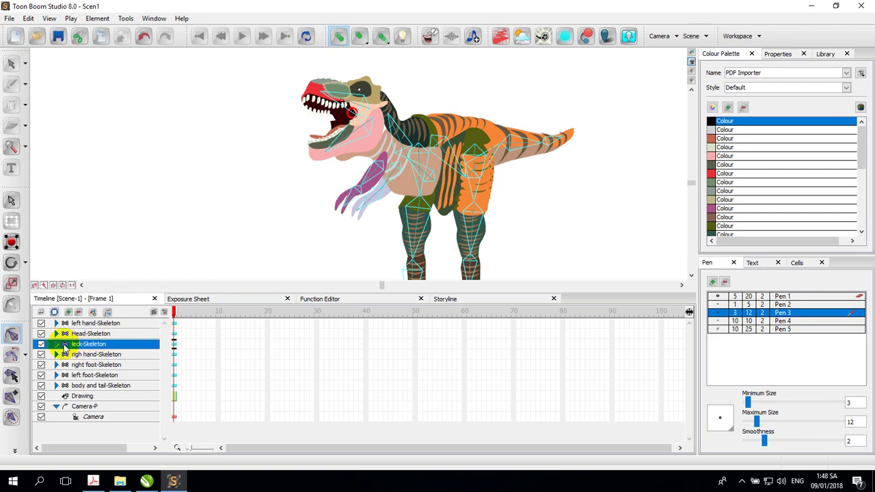
{"action": "left_click", "coordinate": [88, 355]}
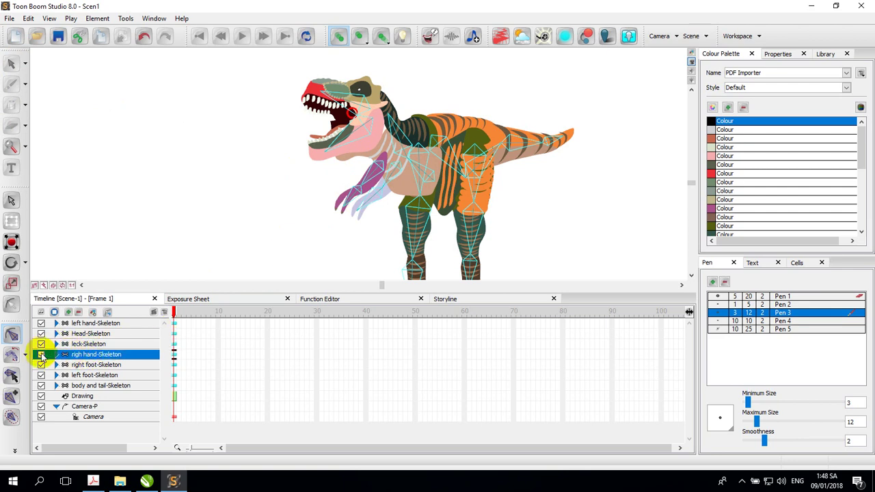
{"action": "left_click", "coordinate": [41, 357]}
{"action": "left_click", "coordinate": [42, 356]}
- Move the left hand's shoulder joint farther back on the chest and shift the right hand slightly toward the head
{"action": "left_click", "coordinate": [107, 325]}
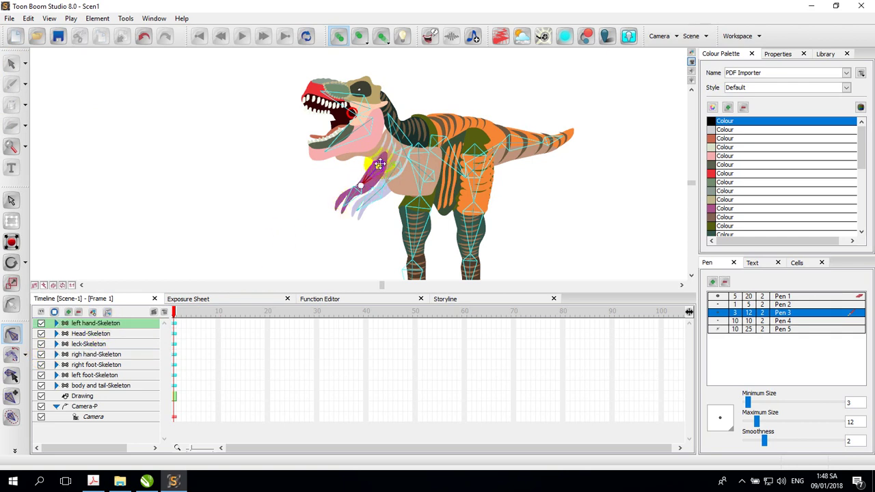
{"action": "left_click_drag", "start_coordinate": [385, 169], "coordinate": [408, 178]}
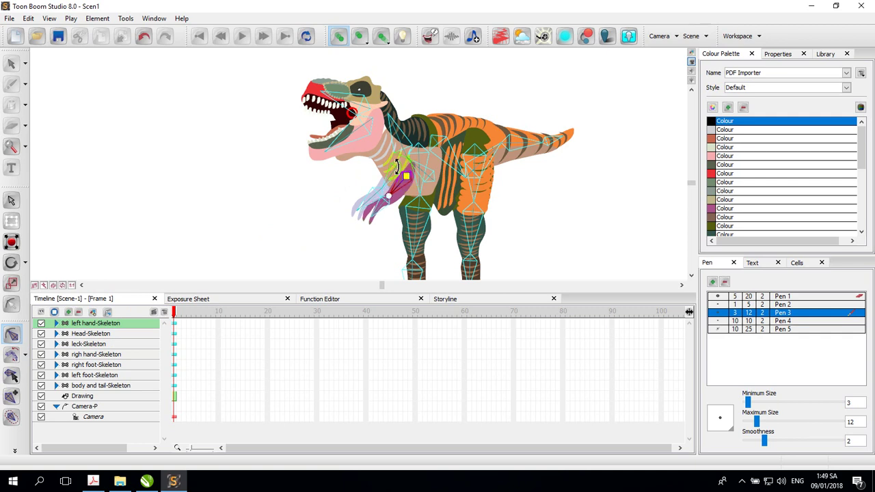
{"action": "left_click", "coordinate": [394, 167]}
{"action": "left_click_drag", "start_coordinate": [395, 167], "coordinate": [389, 176]}
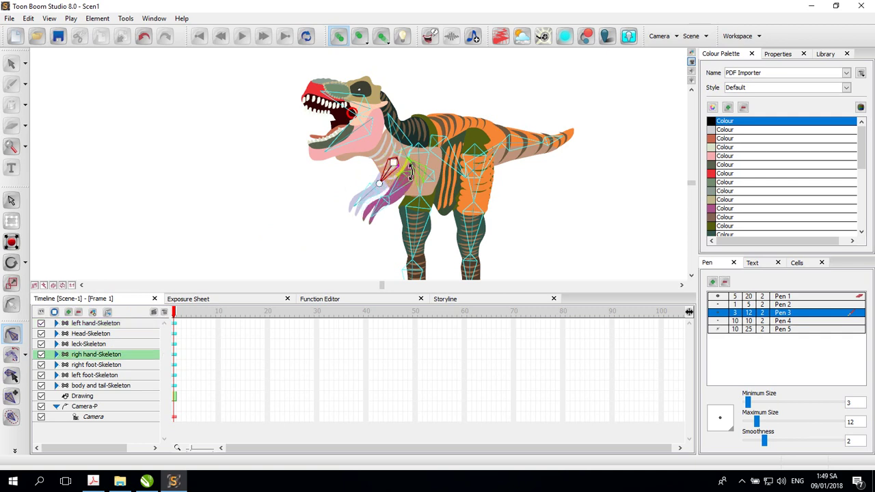
{"action": "left_click", "coordinate": [408, 176]}
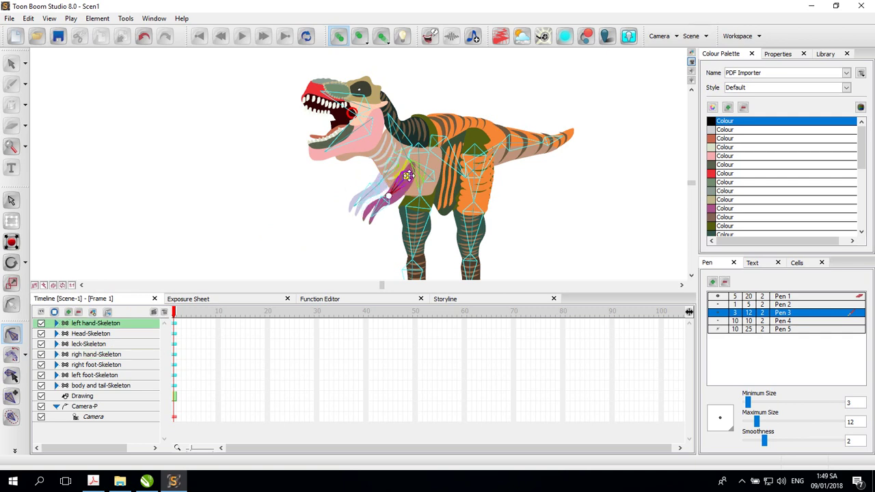
{"action": "left_click", "coordinate": [534, 216]}
{"action": "scroll", "coordinate": [535, 217], "scroll_direction": "down", "scroll_amount": 3}
{"action": "scroll", "coordinate": [535, 216], "scroll_direction": "down", "scroll_amount": 1}
{"action": "scroll", "coordinate": [534, 217], "scroll_direction": "up", "scroll_amount": 2}
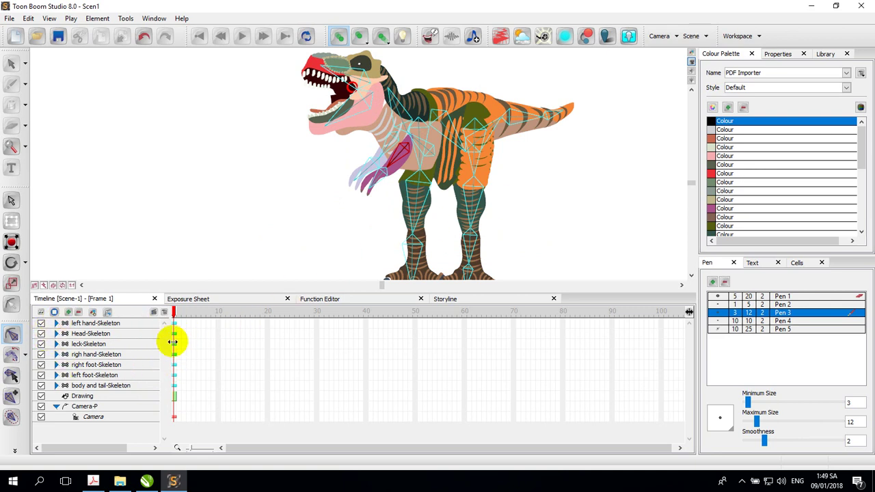
- Turn the Drawing layer into an empty parent peg at the head of the layer list, deleting the drawing inside it
{"action": "left_click", "coordinate": [97, 396]}
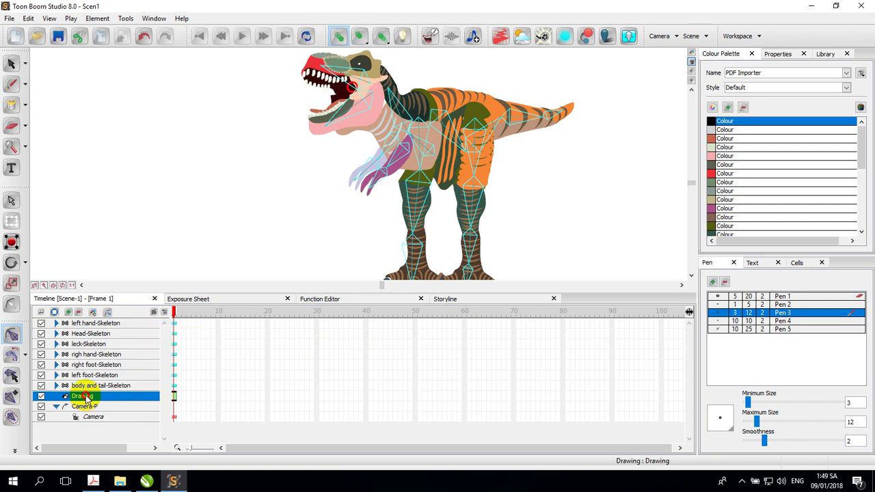
{"action": "mouse_move", "coordinate": [73, 401]}
{"action": "left_mouse_down"}
{"action": "mouse_move", "coordinate": [72, 316]}
{"action": "mouse_move", "coordinate": [75, 325]}
{"action": "left_mouse_up"}
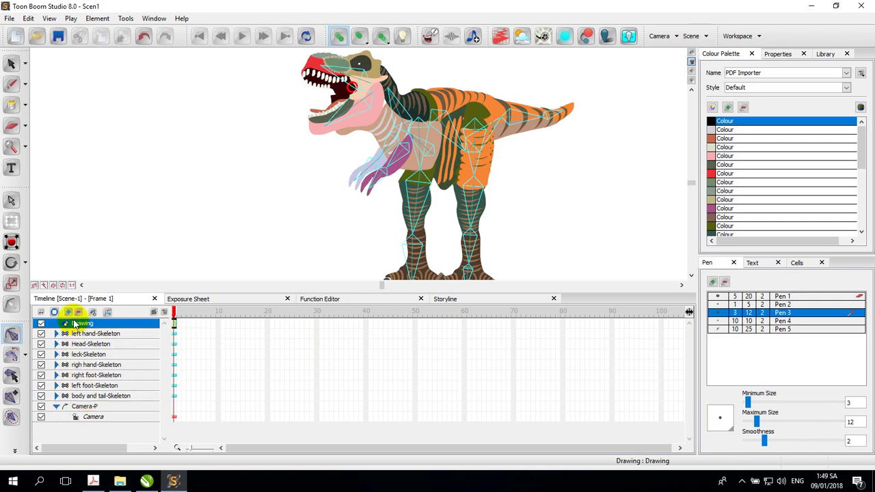
{"action": "left_click", "coordinate": [108, 313]}
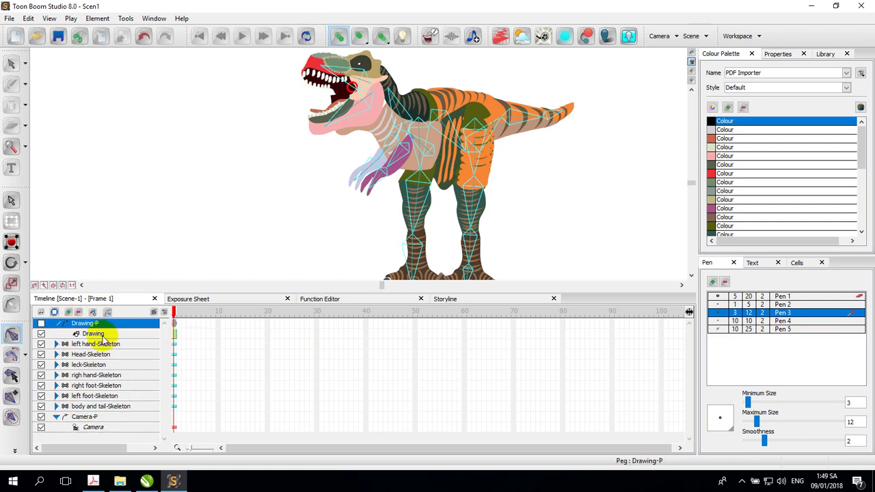
{"action": "left_click", "coordinate": [89, 334]}
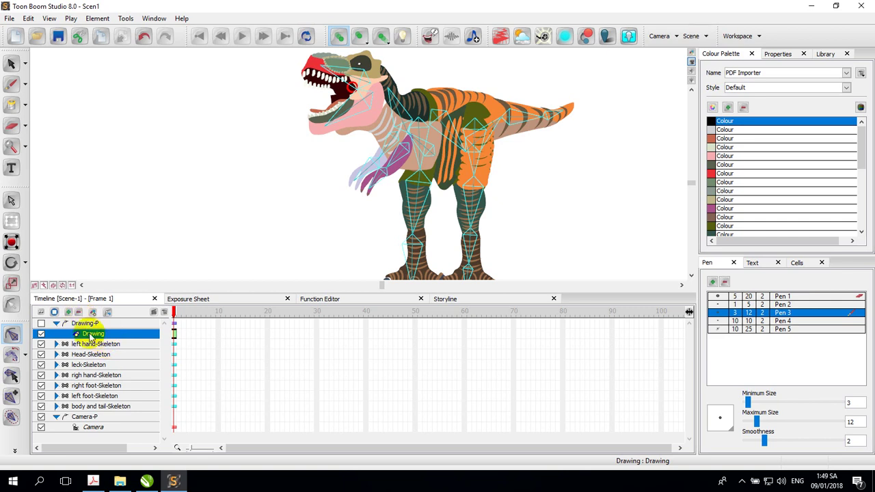
{"action": "left_click", "coordinate": [78, 312]}
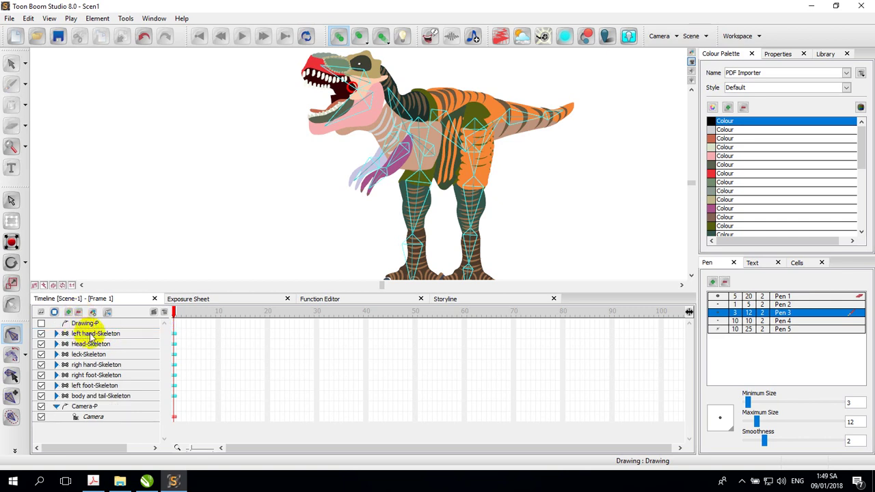
- Attach all seven skeleton layers, from left hand-Skeleton to body and tail-Skeleton, to the Drawing-P peg and enable the peg
{"action": "left_click", "coordinate": [87, 333]}
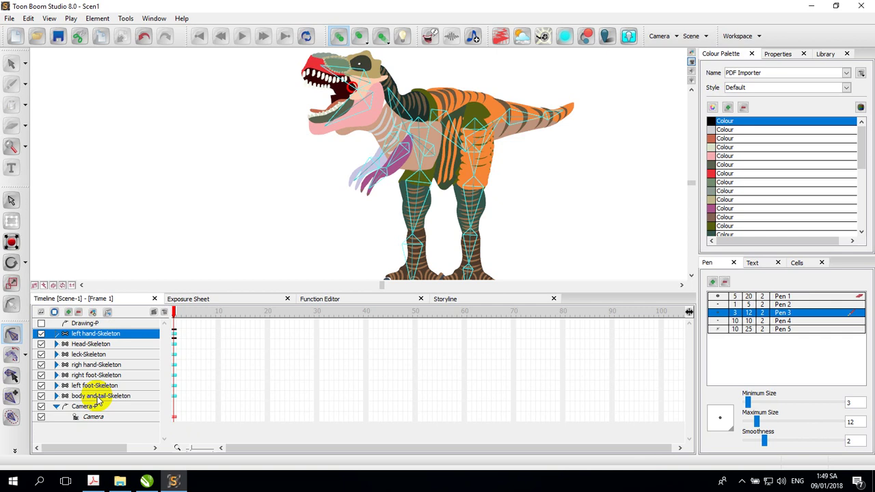
{"action": "left_click", "coordinate": [98, 400], "text": "shift"}
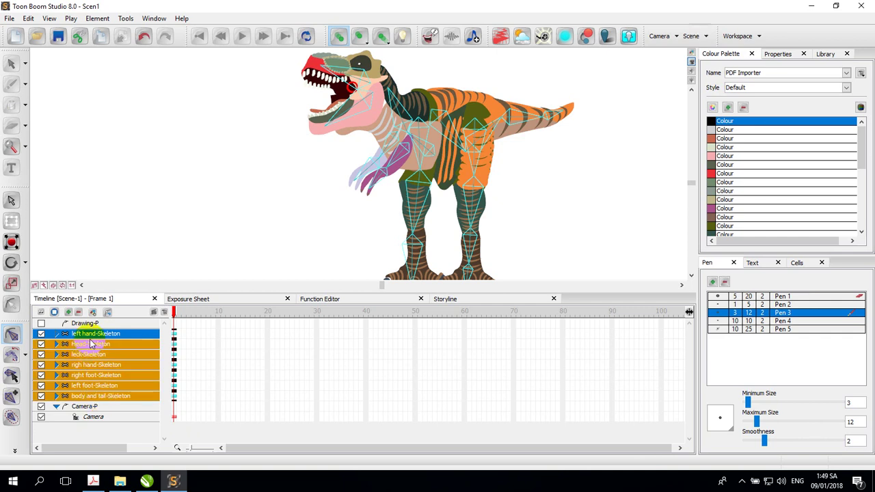
{"action": "mouse_move", "coordinate": [82, 336]}
{"action": "left_mouse_down"}
{"action": "mouse_move", "coordinate": [88, 320]}
{"action": "mouse_move", "coordinate": [90, 327]}
{"action": "left_mouse_up"}
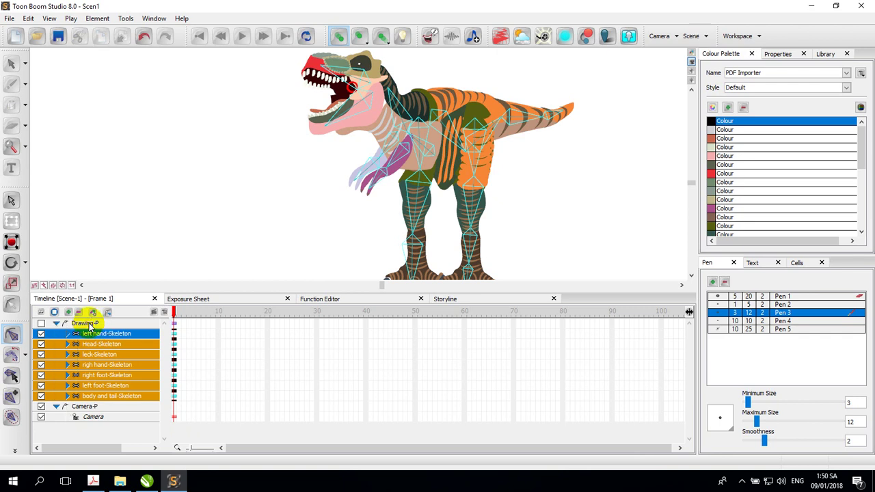
{"action": "left_click", "coordinate": [41, 323]}
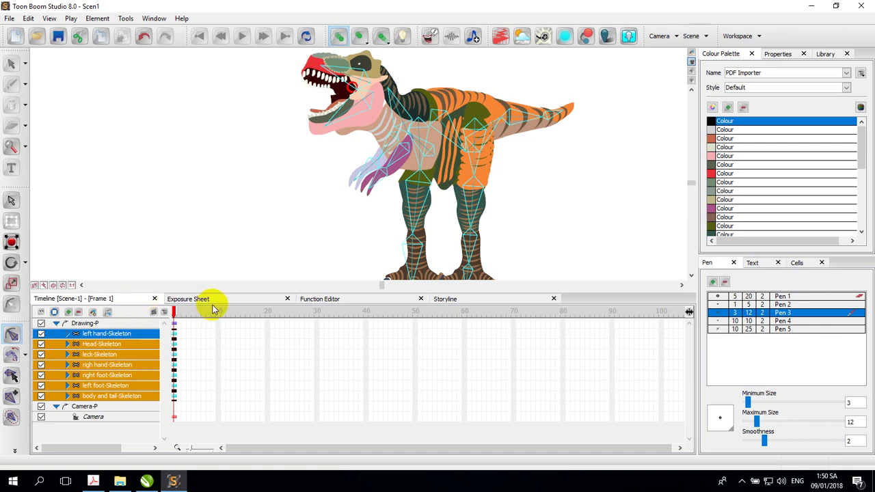
- Collapse the Drawing-P peg in an enlarged timeline and extend its children's exposure to frame 25
{"action": "left_click_drag", "start_coordinate": [215, 289], "coordinate": [217, 242]}
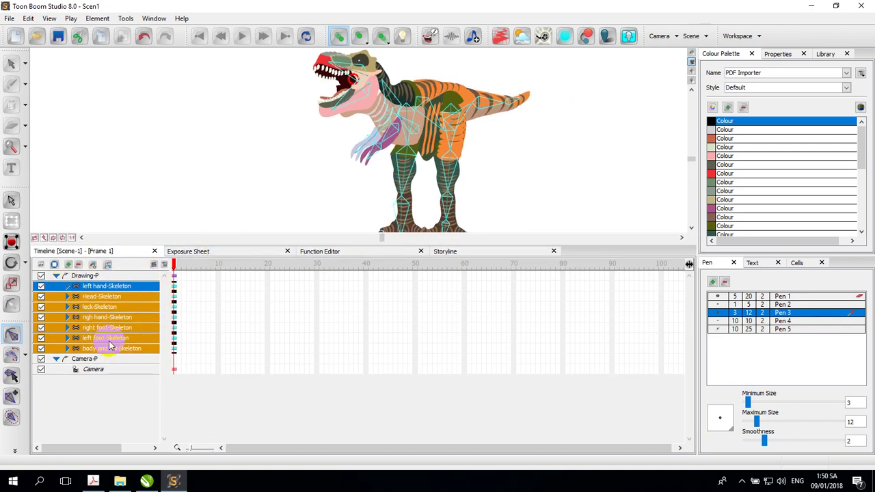
{"action": "left_click", "coordinate": [57, 275]}
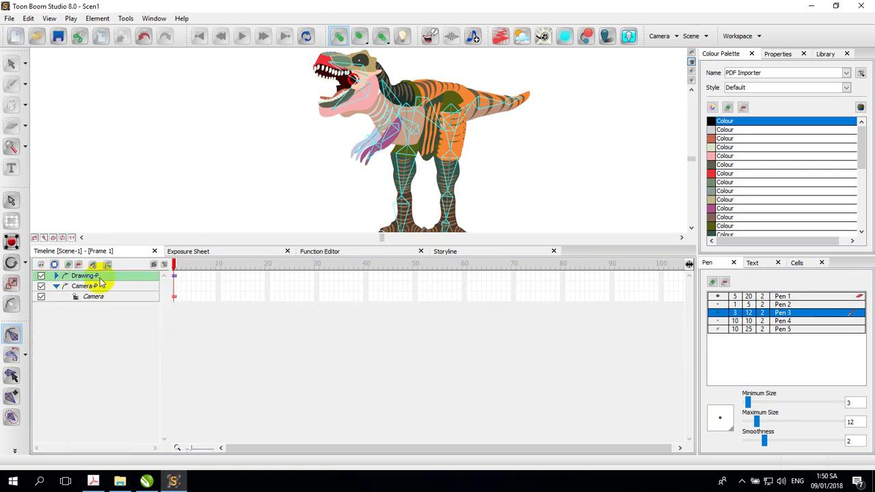
{"action": "left_click", "coordinate": [56, 277]}
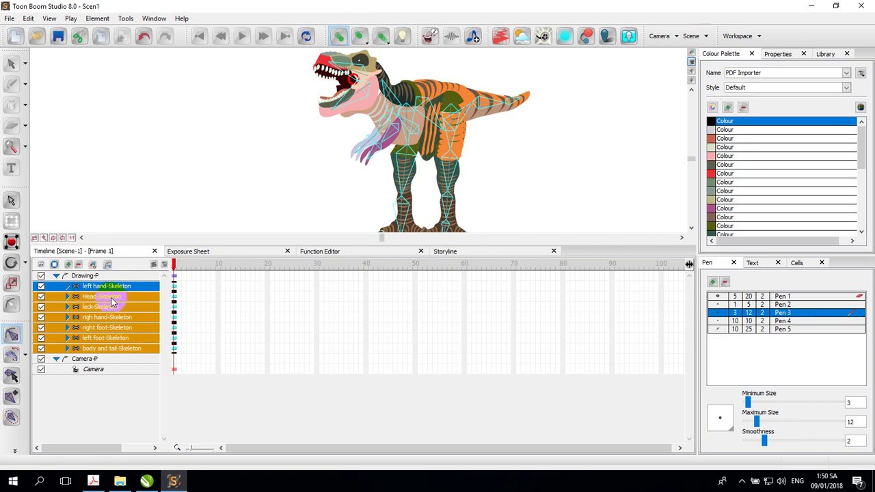
{"action": "left_click", "coordinate": [57, 277]}
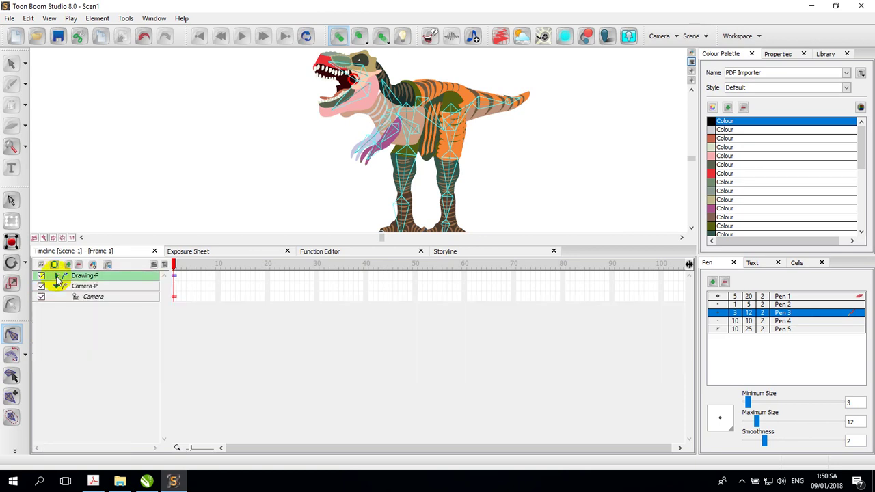
{"action": "left_click", "coordinate": [292, 277]}
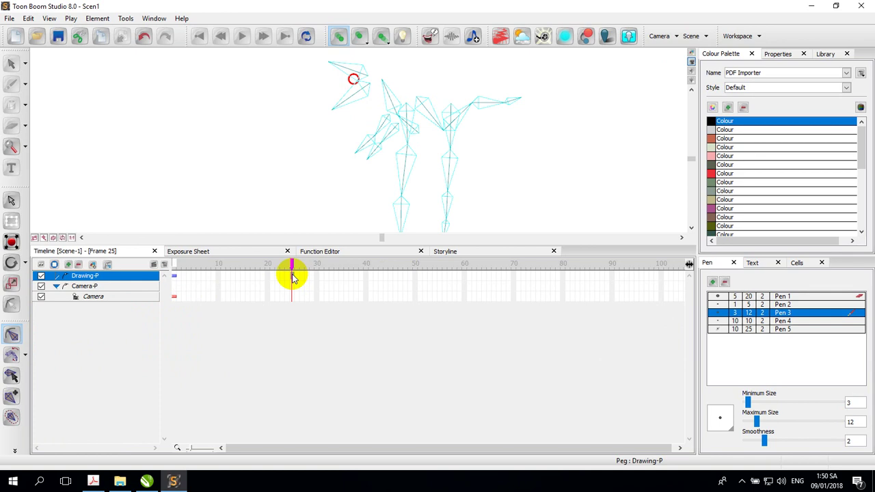
{"action": "right_click", "coordinate": [293, 278]}
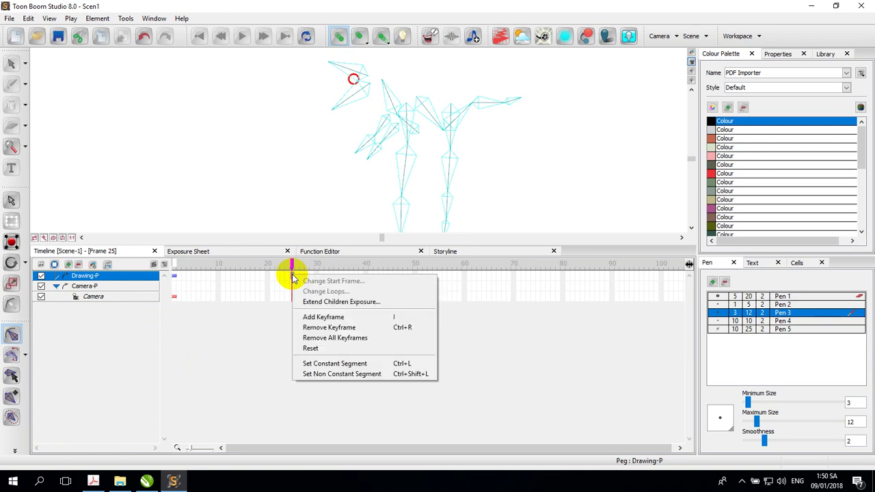
{"action": "left_click", "coordinate": [340, 303]}
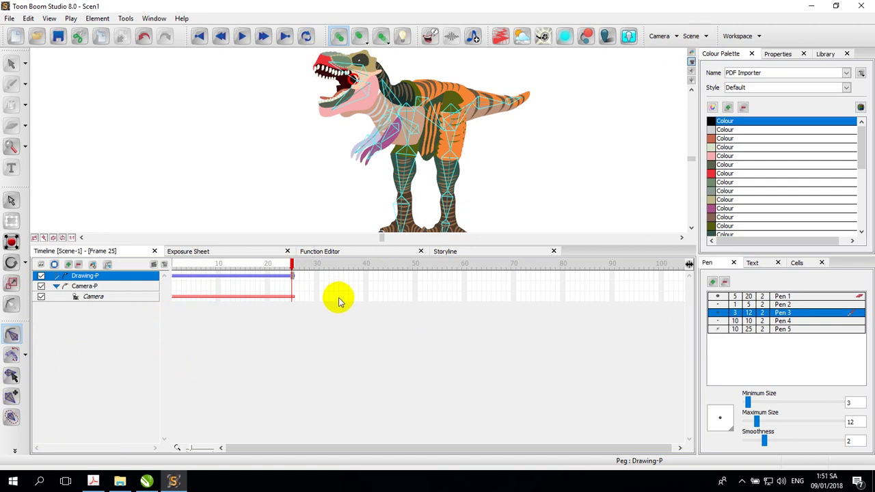
- Add keyframes to the Drawing-P peg at frames 1, 5 and 10
{"action": "left_click", "coordinate": [174, 279]}
{"action": "right_click", "coordinate": [175, 280]}
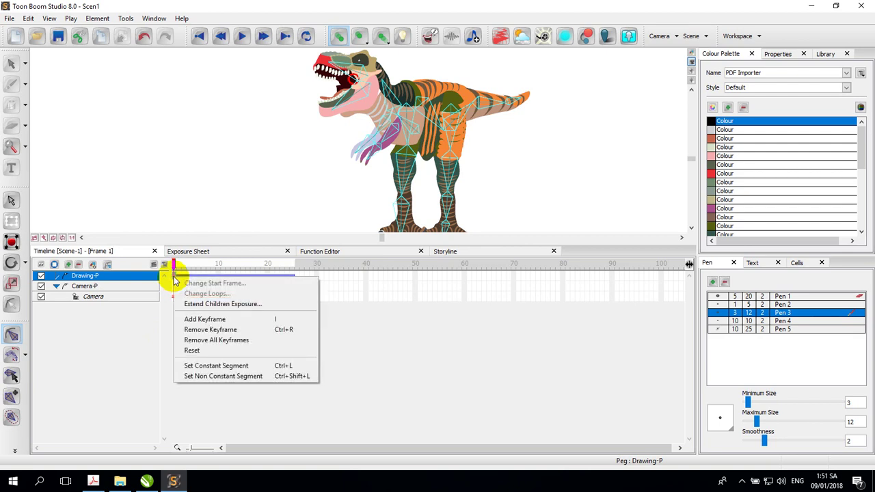
{"action": "left_click", "coordinate": [201, 321]}
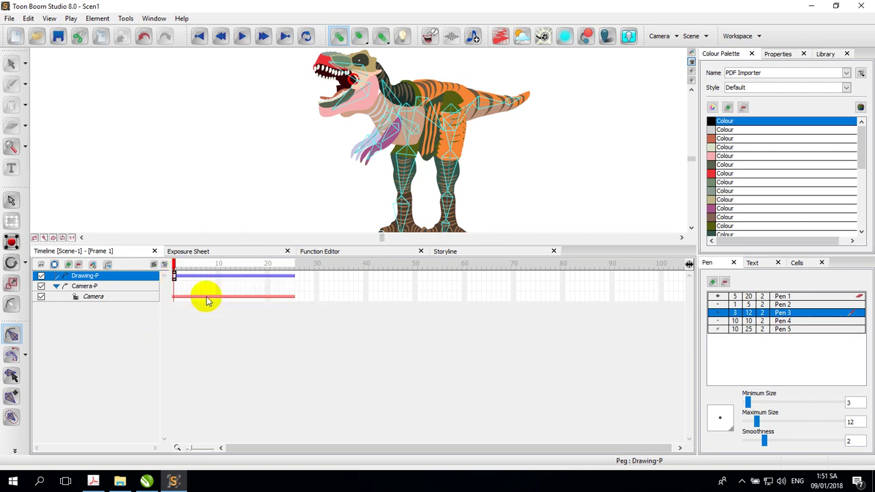
{"action": "left_click", "coordinate": [192, 279]}
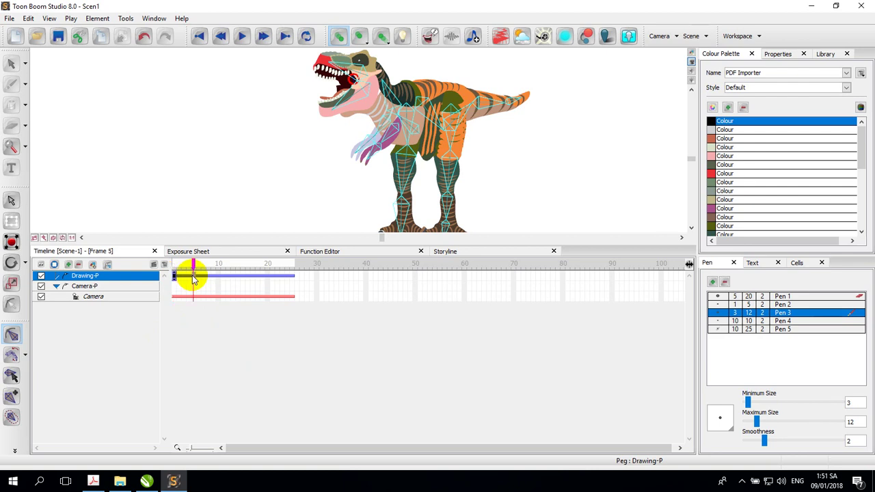
{"action": "right_click", "coordinate": [193, 277]}
{"action": "left_click", "coordinate": [218, 319]}
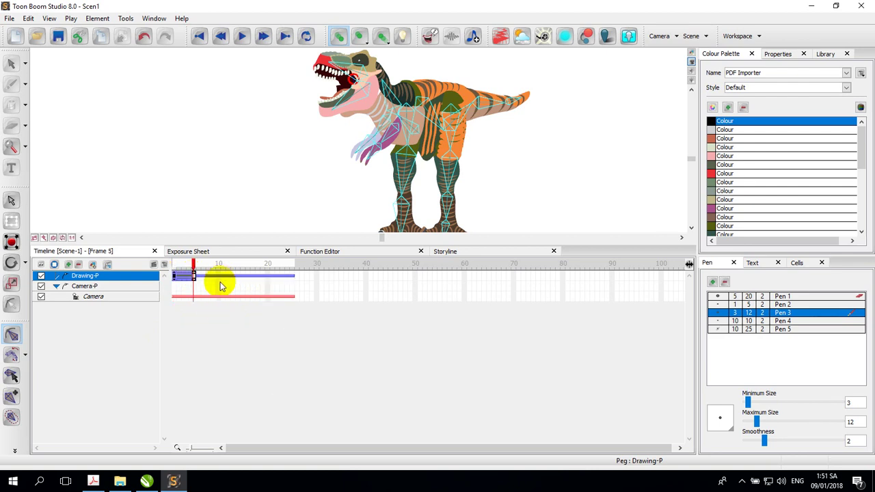
{"action": "left_click", "coordinate": [220, 275]}
{"action": "right_click", "coordinate": [220, 276]}
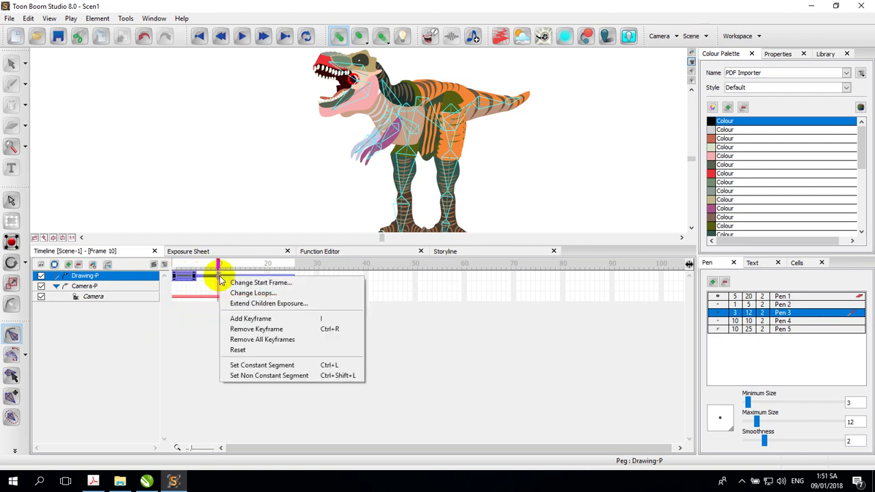
{"action": "left_click", "coordinate": [235, 319]}
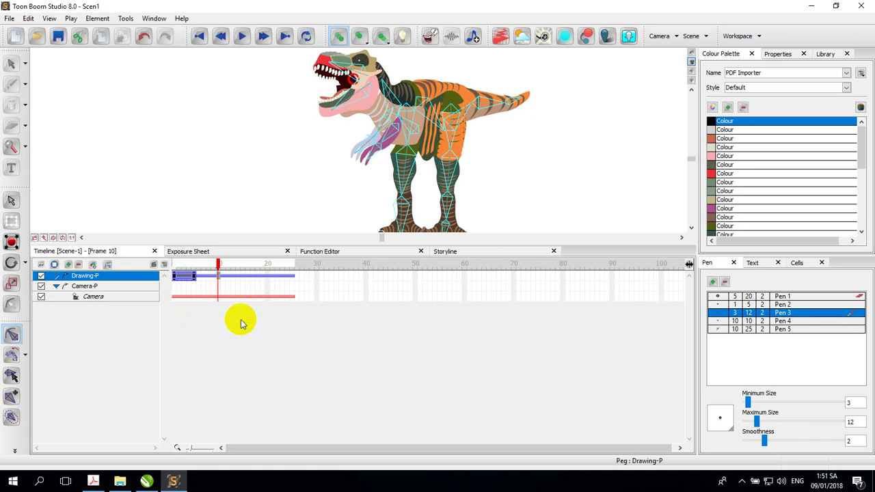
- Add keyframes to the Drawing-P peg at frames 14, 18, 22 and 25
{"action": "left_click", "coordinate": [239, 276]}
{"action": "right_click", "coordinate": [239, 277]}
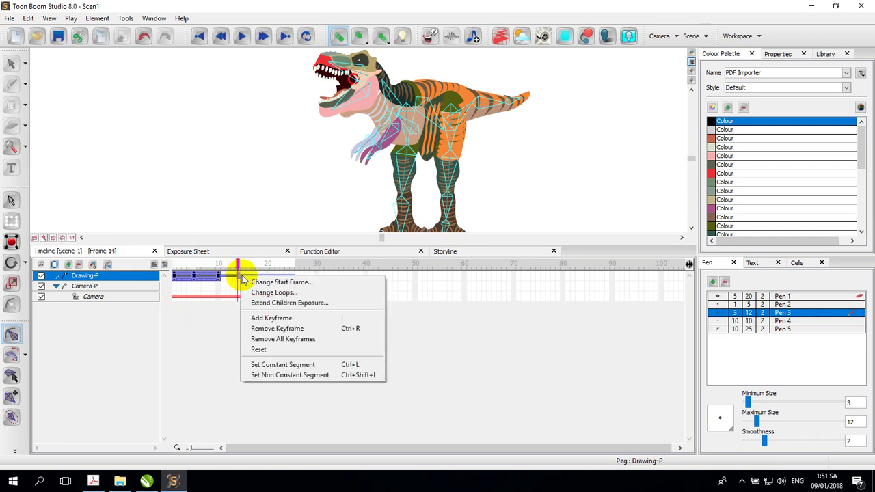
{"action": "left_click", "coordinate": [274, 318]}
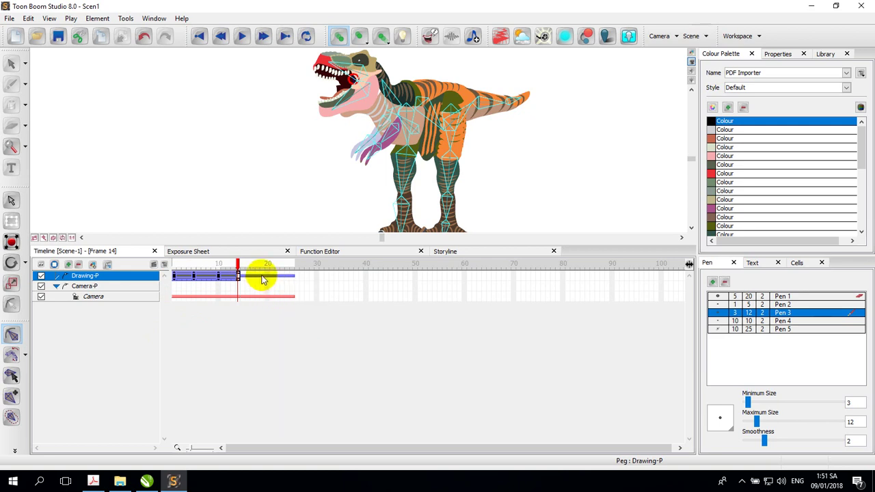
{"action": "left_click", "coordinate": [259, 277]}
{"action": "right_click", "coordinate": [259, 277]}
{"action": "left_click", "coordinate": [279, 319]}
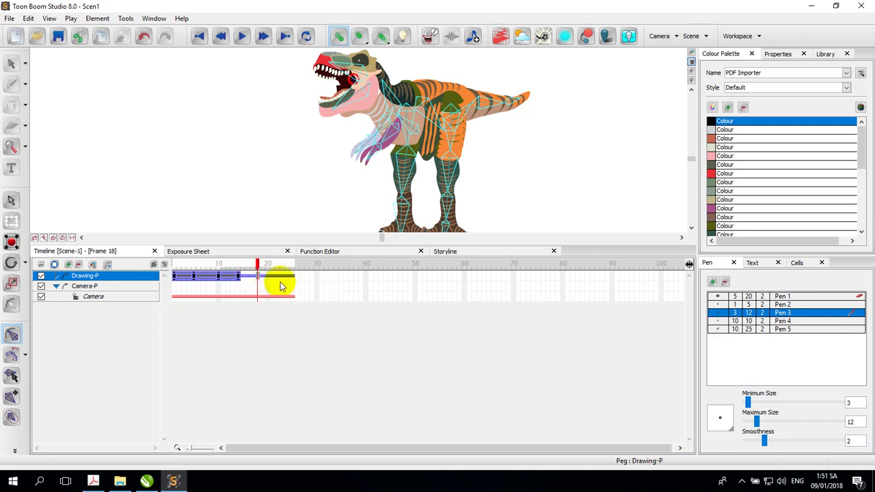
{"action": "left_click", "coordinate": [278, 277]}
{"action": "right_click", "coordinate": [279, 277]}
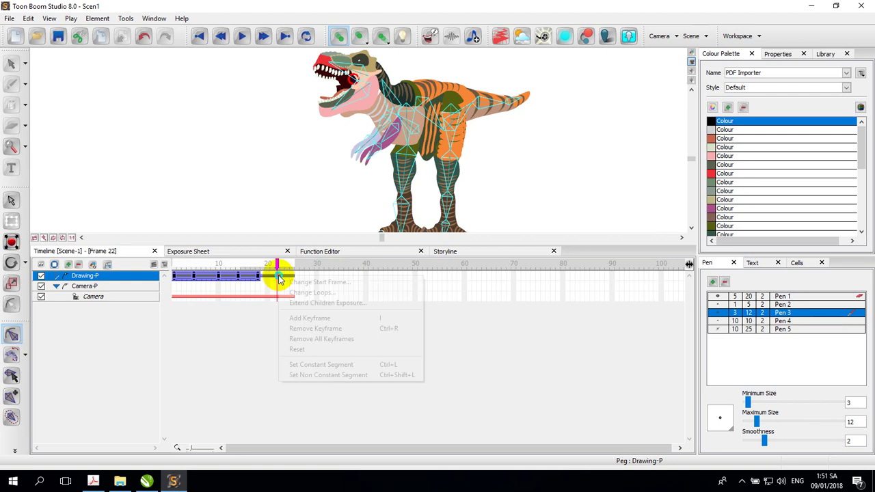
{"action": "left_click", "coordinate": [298, 319]}
{"action": "left_click", "coordinate": [293, 277]}
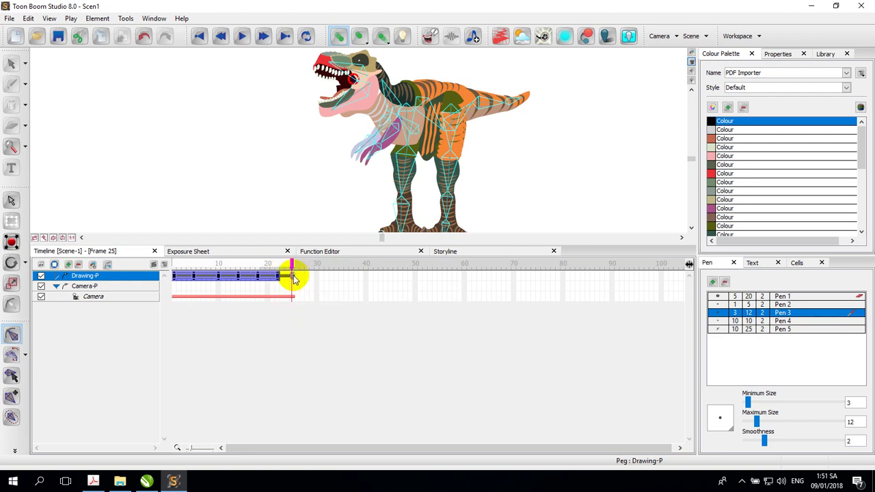
{"action": "right_click", "coordinate": [294, 278]}
{"action": "left_click", "coordinate": [313, 320]}
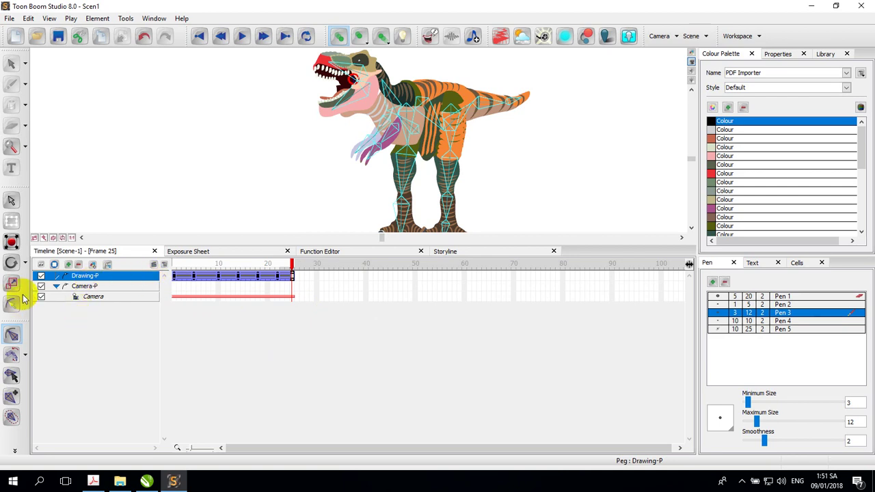
- Expand the Drawing-P peg, return to frame 1 and give the drawing view more height
{"action": "left_click", "coordinate": [61, 278]}
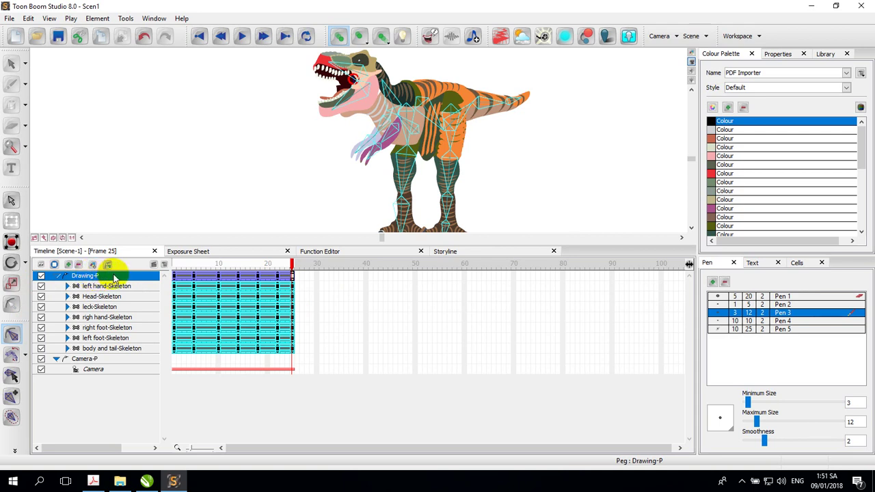
{"action": "left_click_drag", "start_coordinate": [289, 262], "coordinate": [176, 273]}
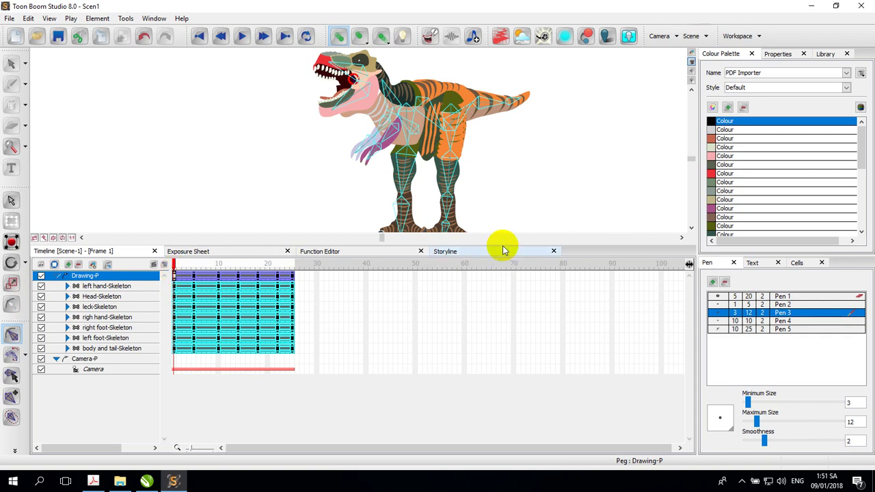
{"action": "left_click_drag", "start_coordinate": [501, 245], "coordinate": [504, 275]}
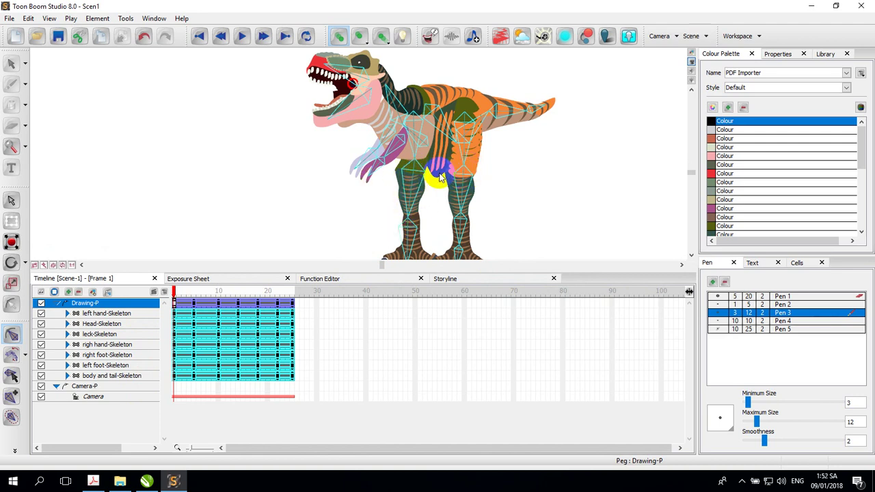
{"action": "left_click", "coordinate": [12, 334]}
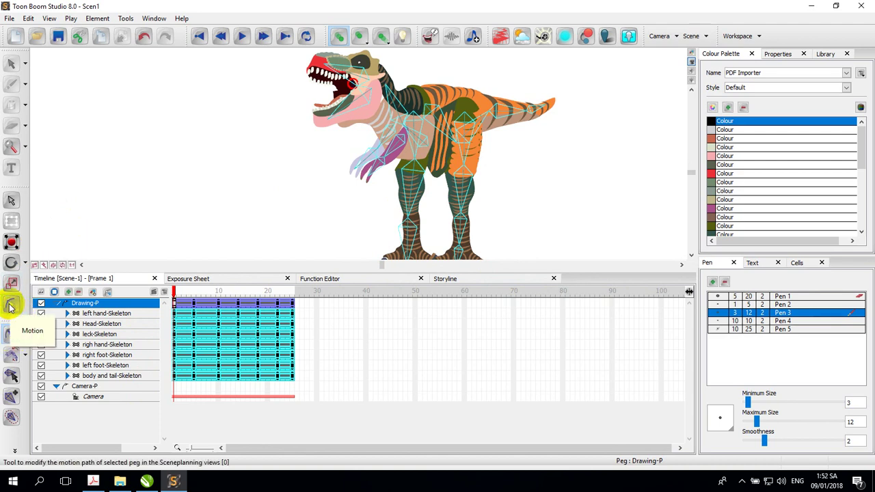
{"action": "left_click", "coordinate": [11, 307]}
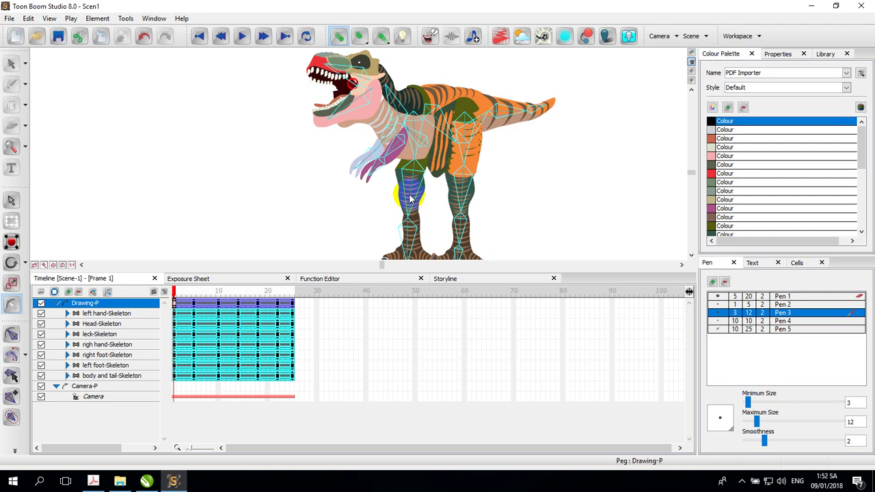
{"action": "left_click", "coordinate": [119, 314]}
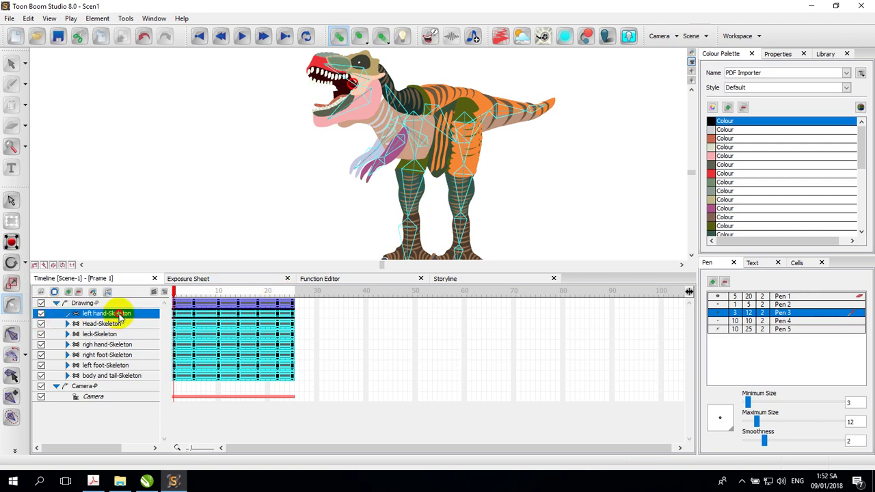
{"action": "left_click", "coordinate": [389, 146]}
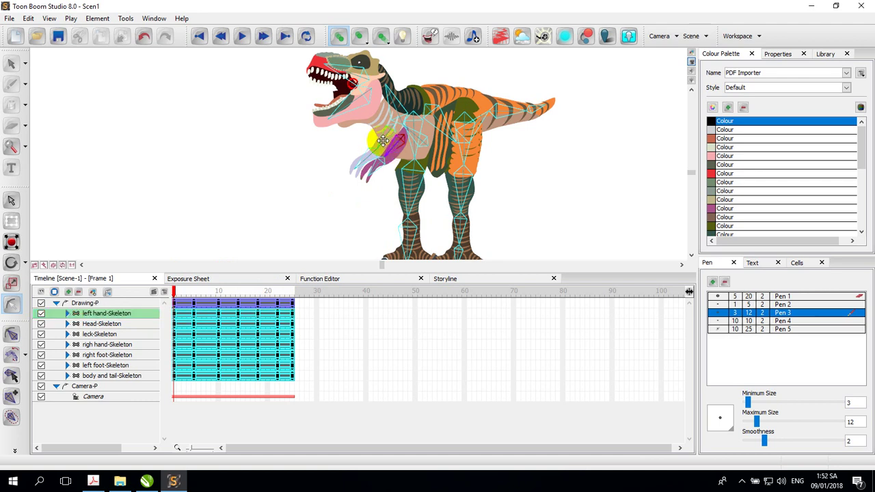
- Pose the hands at frame 1 with the bone tool, swinging the left hand back toward the chest and the right hand forward
{"action": "left_click", "coordinate": [11, 333]}
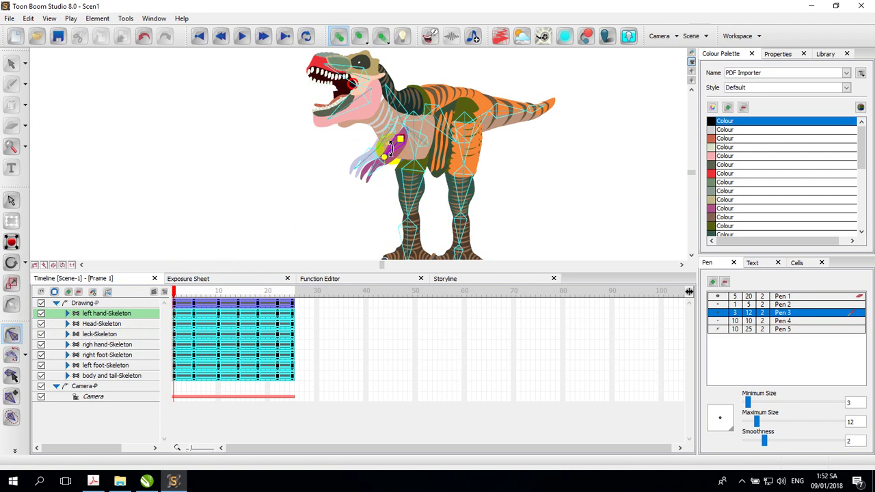
{"action": "left_click_drag", "start_coordinate": [393, 151], "coordinate": [397, 155]}
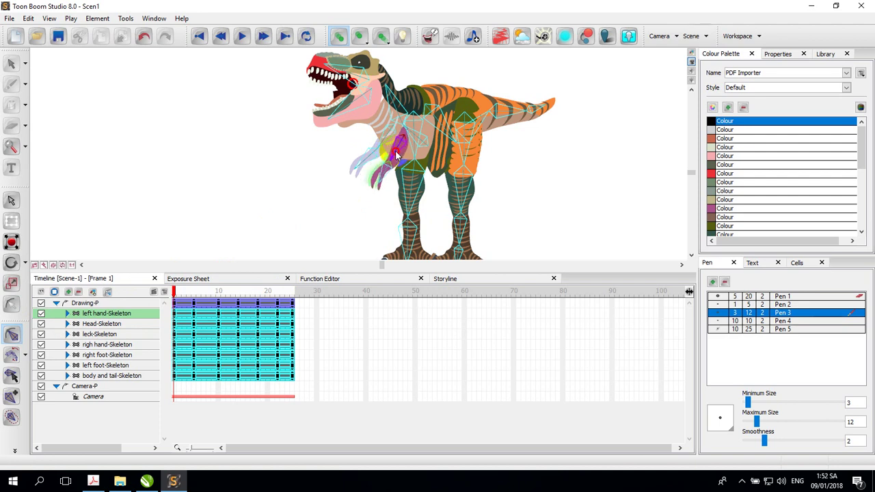
{"action": "left_click", "coordinate": [375, 144]}
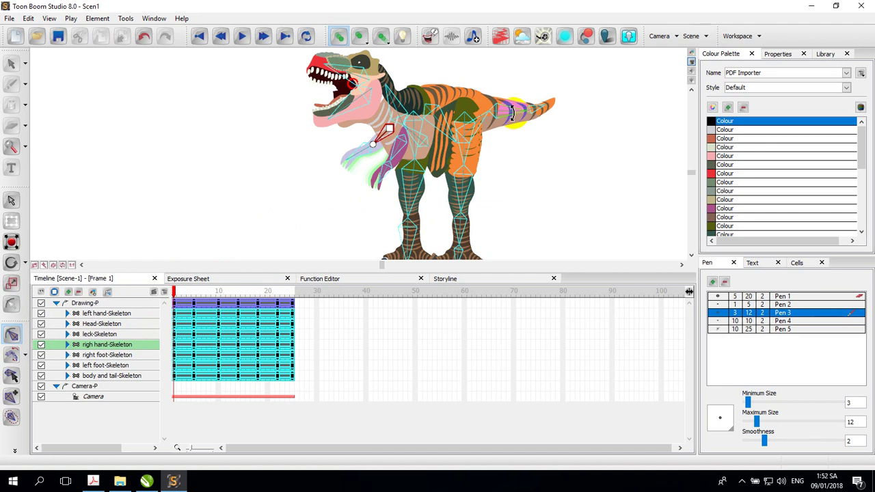
- Bend the T-rex's tail upward at frame 5
{"action": "left_click", "coordinate": [195, 304]}
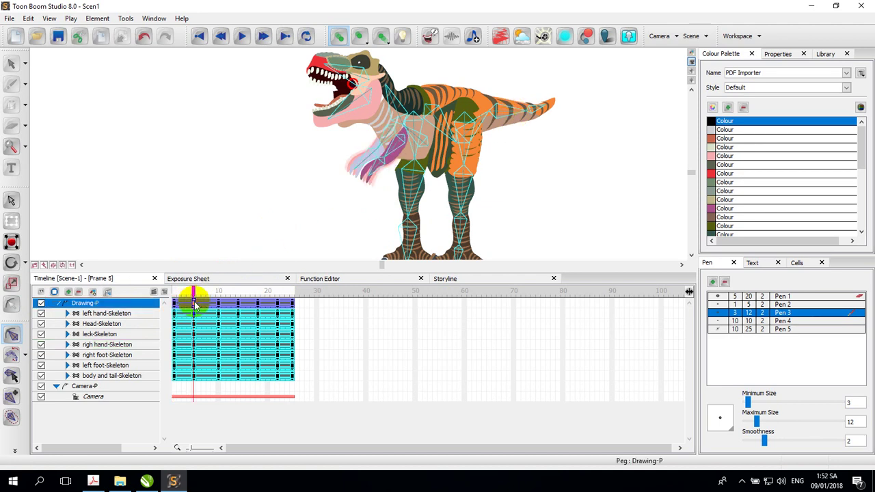
{"action": "left_click_drag", "start_coordinate": [514, 113], "coordinate": [532, 74]}
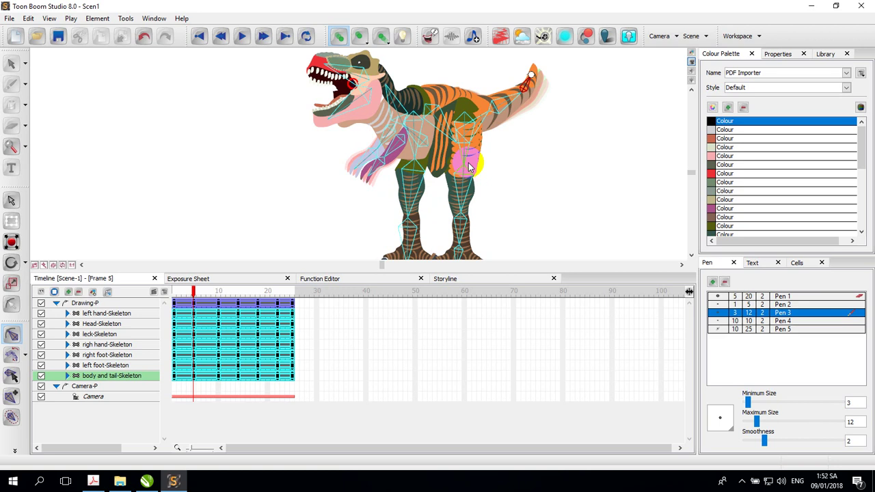
- Swing the T-rex's right leg forward at frame 5, angle its lower leg and foot, and give the drawing view more height
{"action": "left_click", "coordinate": [466, 123]}
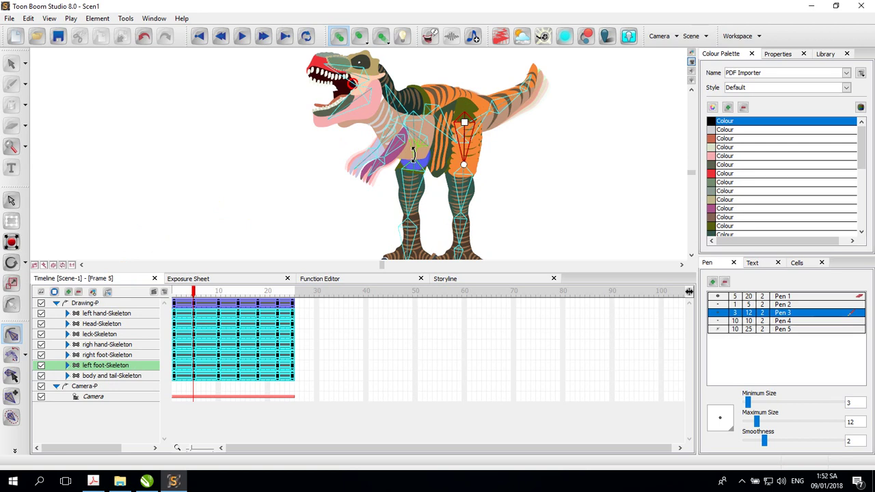
{"action": "left_click", "coordinate": [414, 122]}
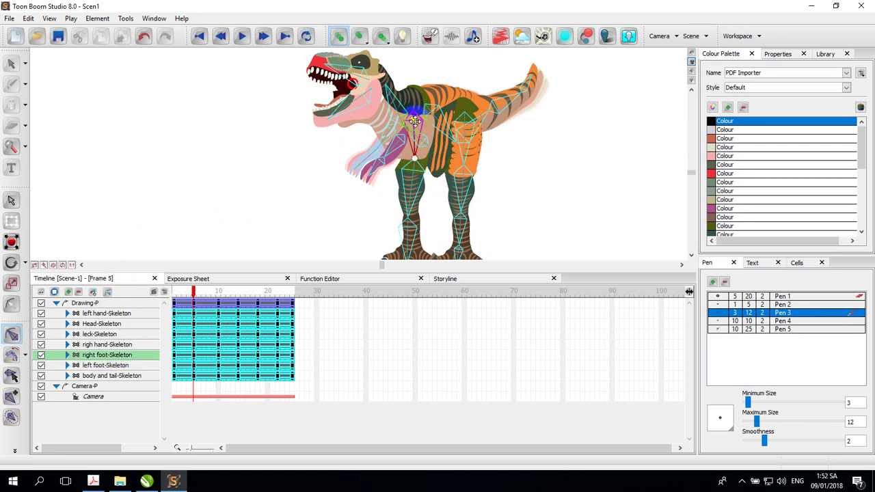
{"action": "left_click_drag", "start_coordinate": [420, 123], "coordinate": [421, 148]}
{"action": "left_click_drag", "start_coordinate": [424, 183], "coordinate": [408, 195]}
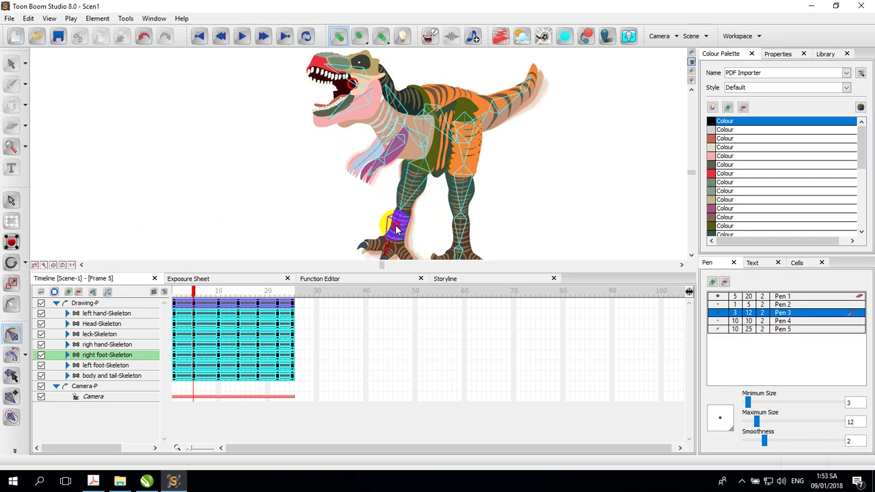
{"action": "left_click_drag", "start_coordinate": [395, 231], "coordinate": [394, 230]}
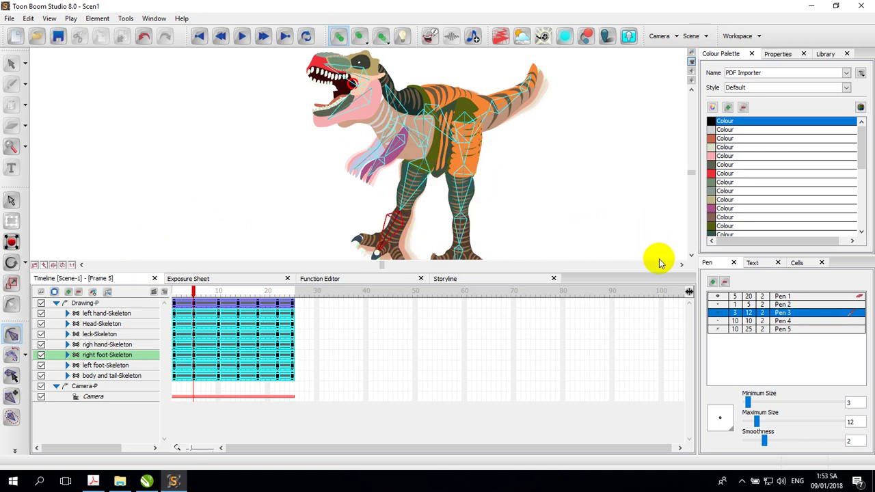
{"action": "left_click_drag", "start_coordinate": [641, 272], "coordinate": [636, 294]}
{"action": "left_click", "coordinate": [258, 347]}
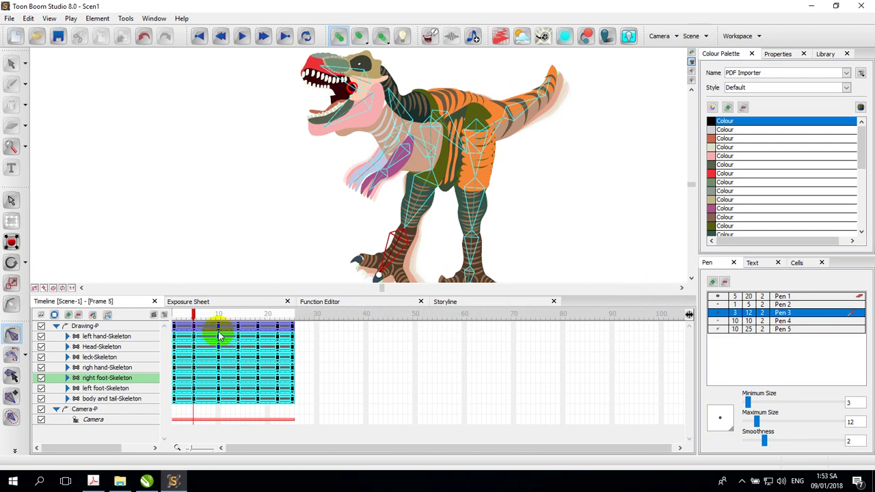
- Close the T-rex's lower jaw slightly at frame 5 and adjust the neck and head bones
{"action": "left_click", "coordinate": [345, 117]}
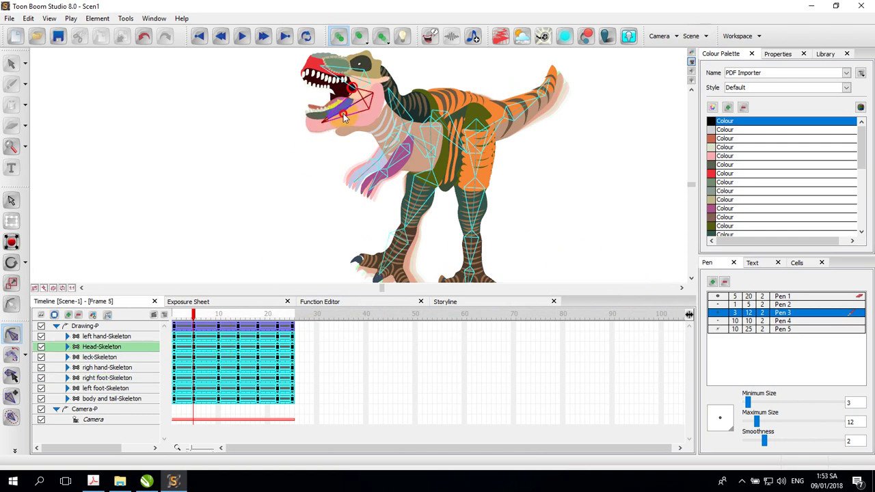
{"action": "left_click_drag", "start_coordinate": [344, 117], "coordinate": [342, 116]}
{"action": "left_click", "coordinate": [347, 137]}
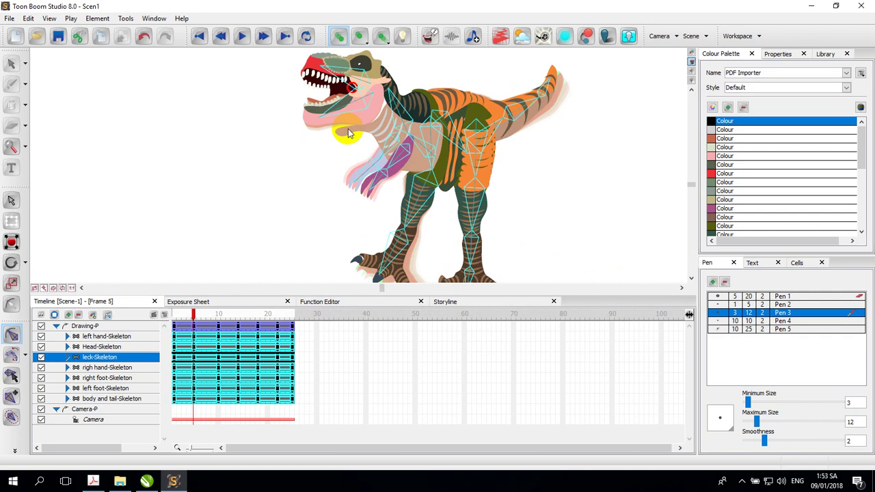
{"action": "left_click_drag", "start_coordinate": [394, 102], "coordinate": [391, 98]}
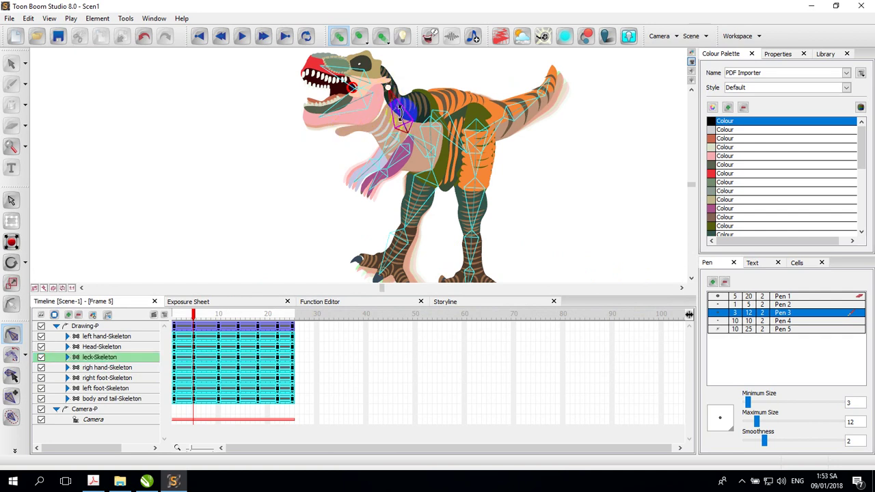
{"action": "left_click_drag", "start_coordinate": [404, 116], "coordinate": [365, 81]}
{"action": "left_click", "coordinate": [369, 96]}
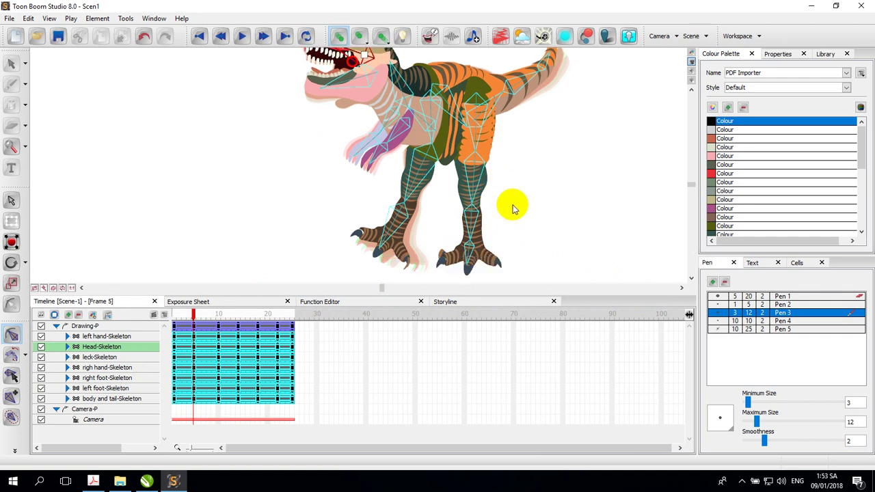
- Check the pose at frame 10, then return to frame 5 and swing the left leg slightly backward
{"action": "left_click", "coordinate": [219, 330]}
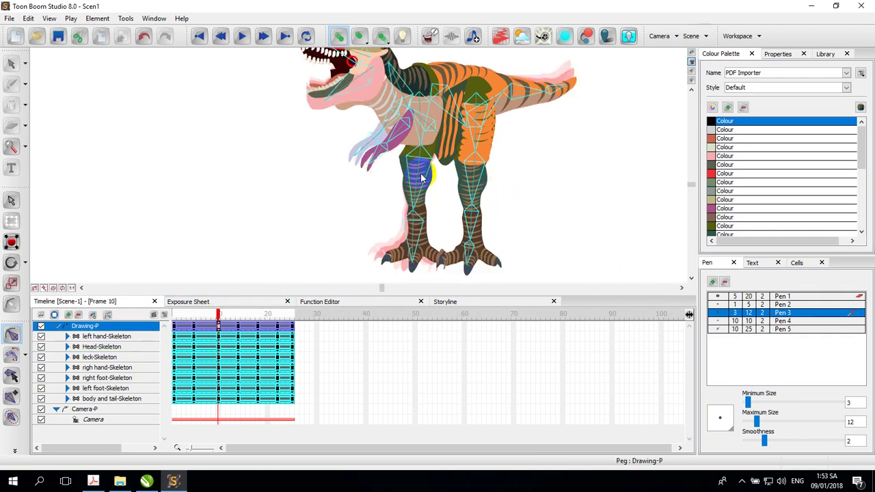
{"action": "mouse_move", "coordinate": [220, 314]}
{"action": "left_mouse_down"}
{"action": "mouse_move", "coordinate": [171, 321]}
{"action": "mouse_move", "coordinate": [218, 319]}
{"action": "left_mouse_up"}
{"action": "left_click", "coordinate": [477, 159]}
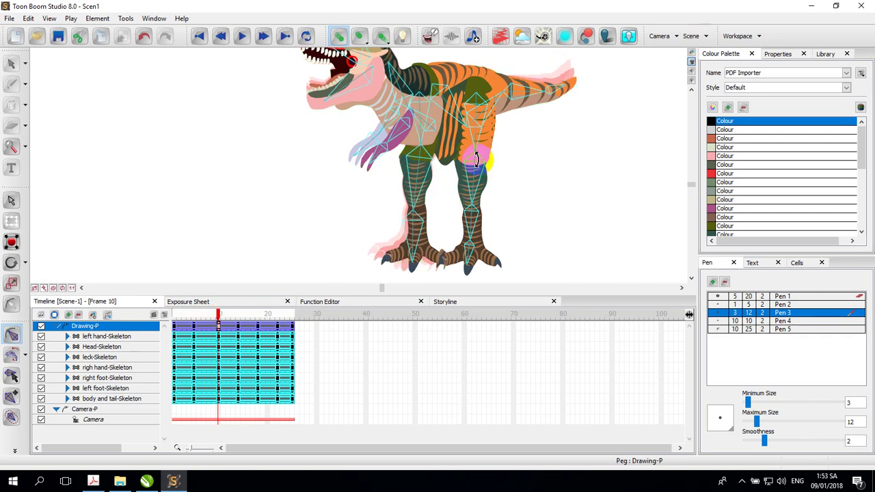
{"action": "left_click_drag", "start_coordinate": [219, 315], "coordinate": [193, 322]}
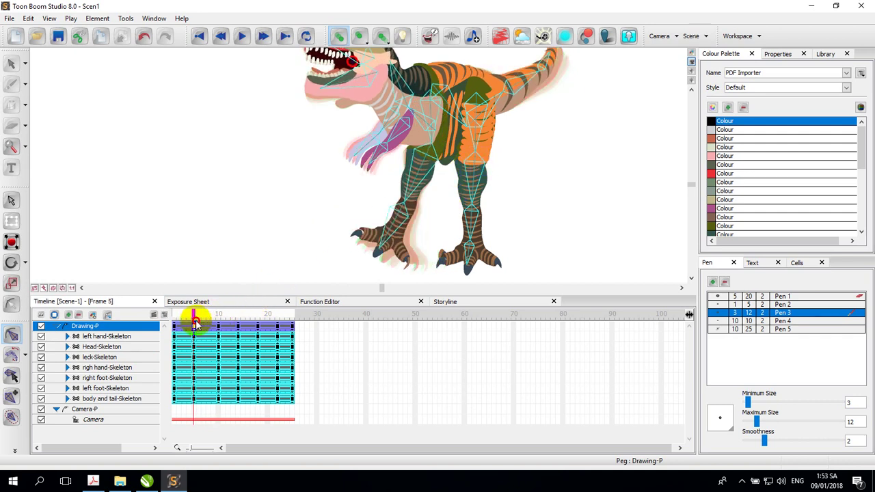
{"action": "mouse_move", "coordinate": [485, 142]}
{"action": "left_mouse_down"}
{"action": "mouse_move", "coordinate": [473, 137]}
{"action": "mouse_move", "coordinate": [480, 141]}
{"action": "left_mouse_up"}
{"action": "left_click", "coordinate": [473, 137]}
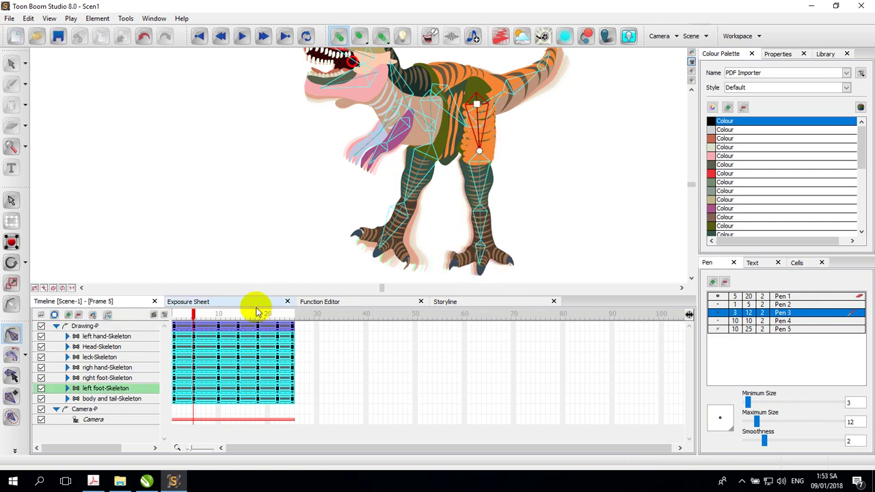
- Pose the legs crossing each other at frame 10, left thigh forward and right leg back, checking the pose without onion skin
{"action": "left_click_drag", "start_coordinate": [195, 316], "coordinate": [219, 313]}
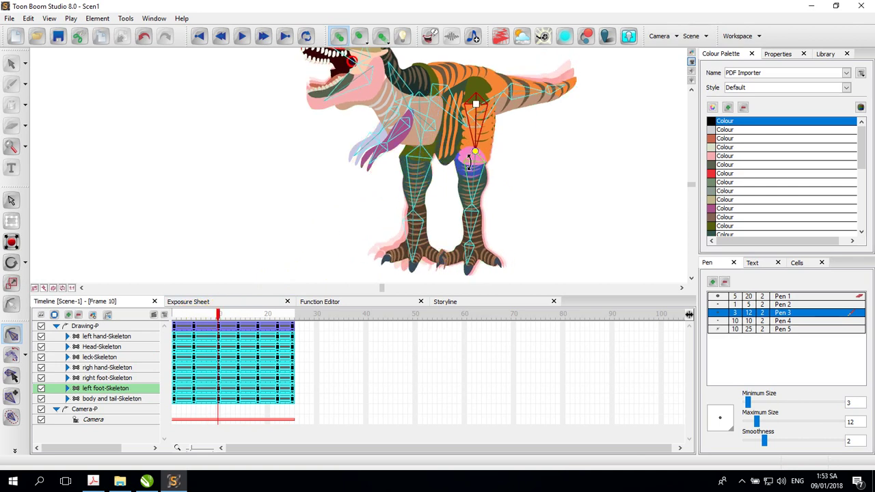
{"action": "left_click_drag", "start_coordinate": [478, 143], "coordinate": [451, 145]}
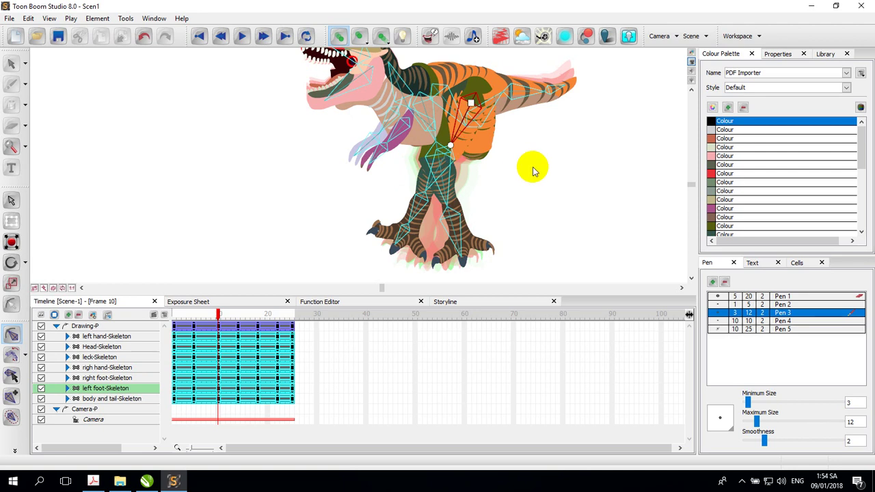
{"action": "left_click", "coordinate": [340, 39]}
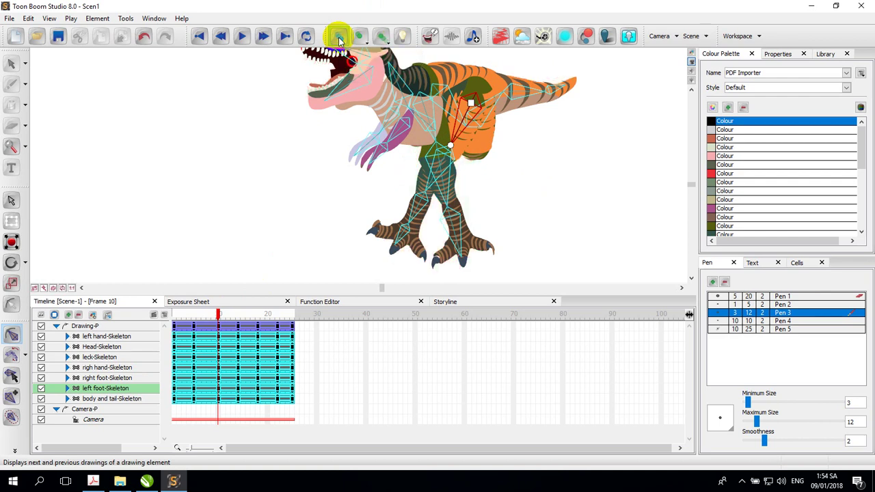
{"action": "left_click", "coordinate": [339, 39]}
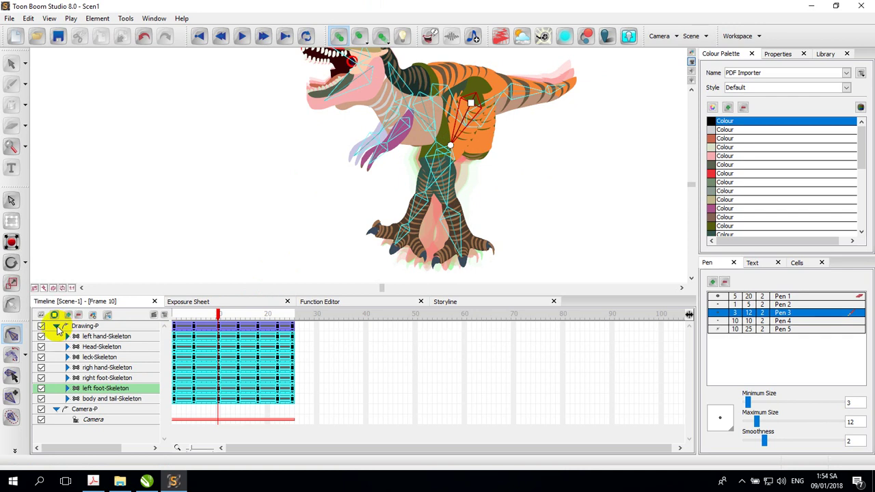
- Set all Drawing-P peg segments from frame 1 to 25 to non-constant
{"action": "left_click", "coordinate": [57, 327]}
{"action": "left_click", "coordinate": [176, 328]}
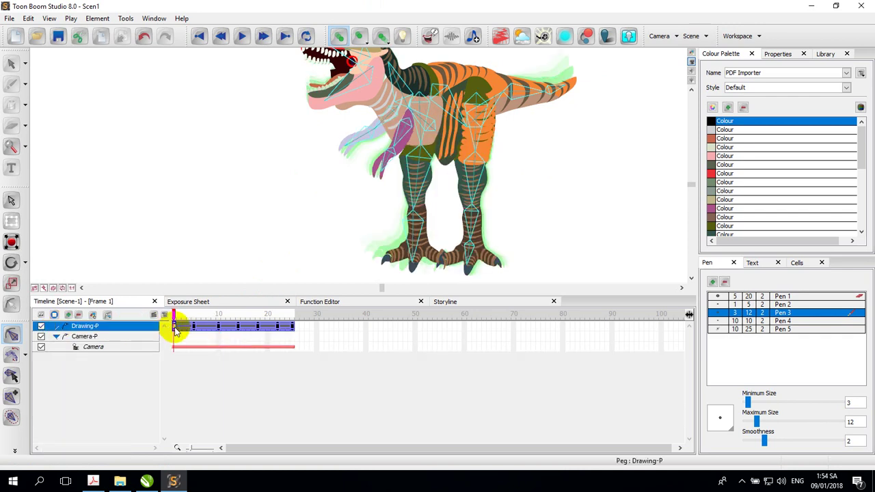
{"action": "left_click", "coordinate": [293, 329]}
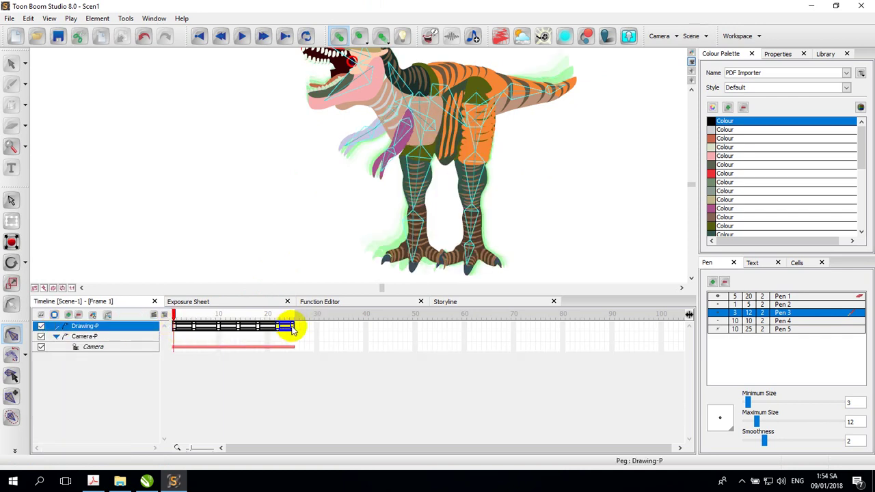
{"action": "right_click", "coordinate": [292, 328]}
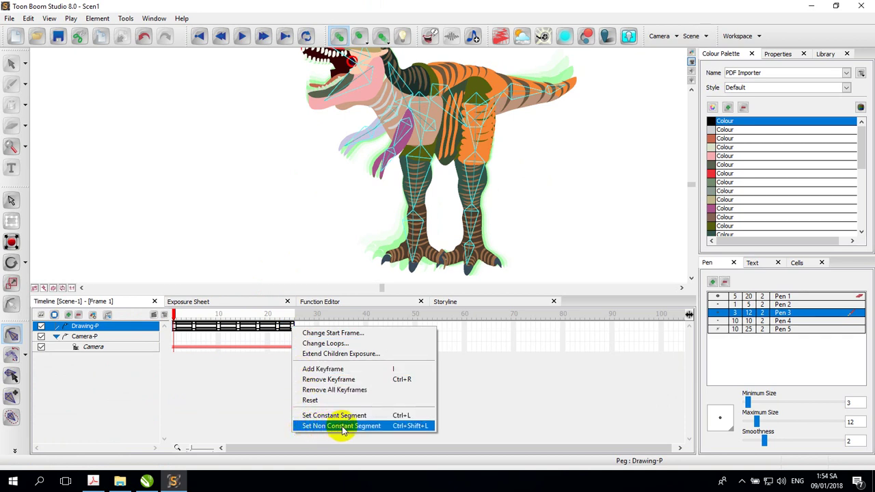
{"action": "left_click", "coordinate": [363, 427]}
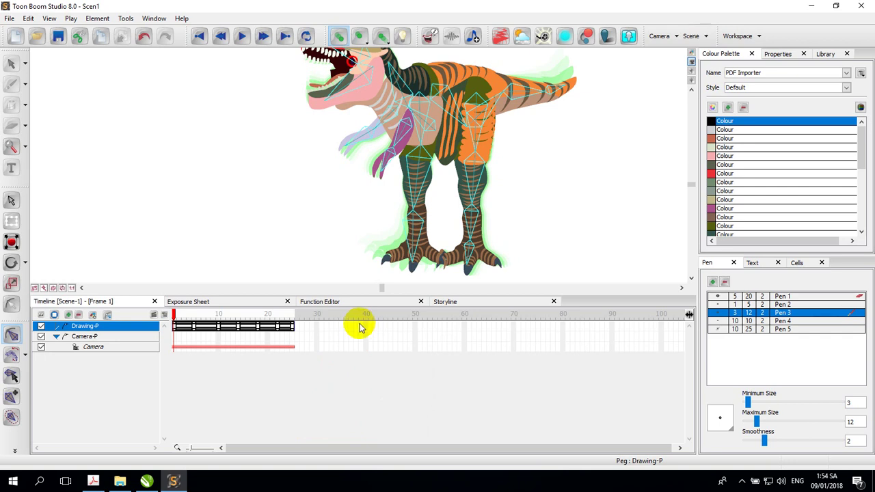
{"action": "left_click", "coordinate": [181, 319]}
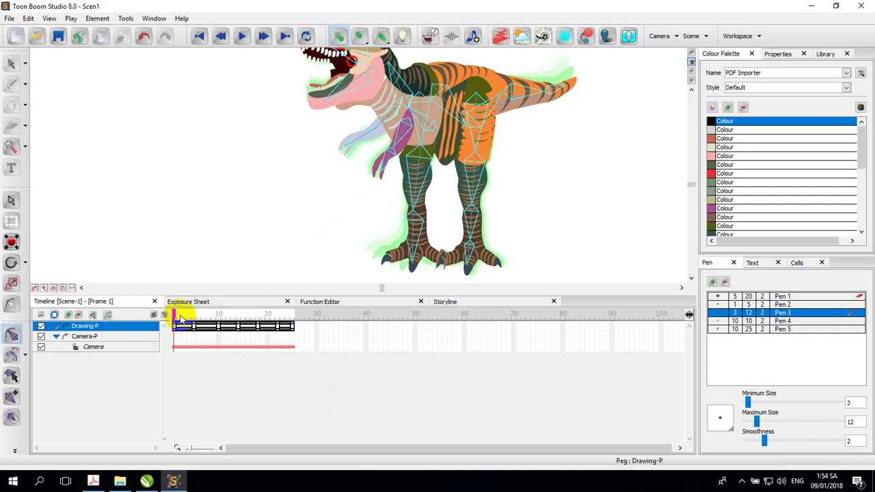
{"action": "left_click", "coordinate": [58, 327]}
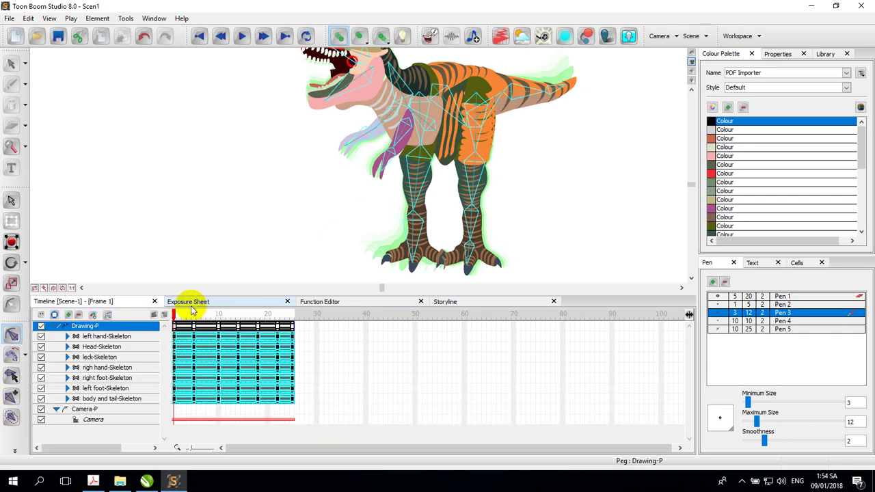
- Refine the pose at frame 10 by moving the right foot slightly forward and rotating the body bone so the tail drops
{"action": "left_click_drag", "start_coordinate": [173, 315], "coordinate": [218, 319]}
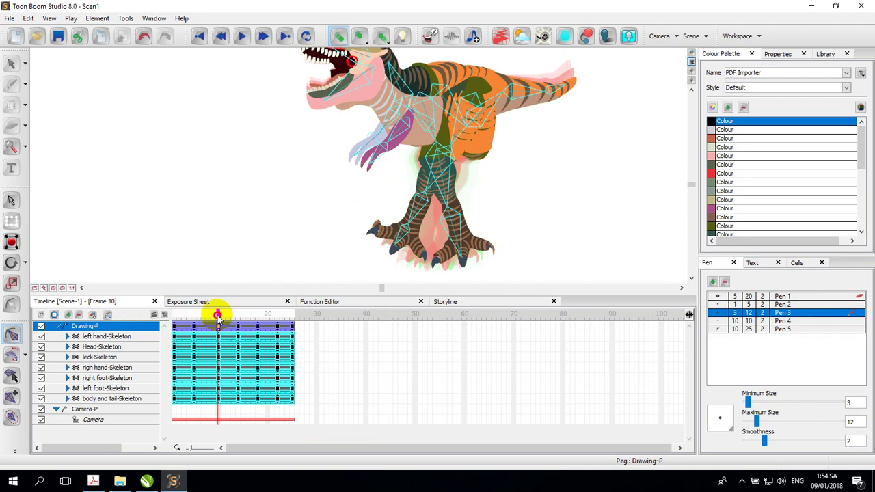
{"action": "left_click", "coordinate": [424, 189]}
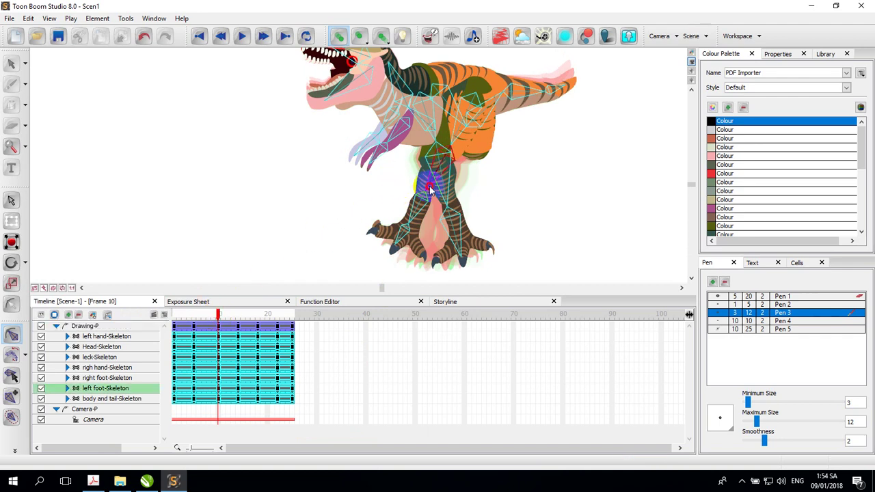
{"action": "left_click", "coordinate": [440, 94]}
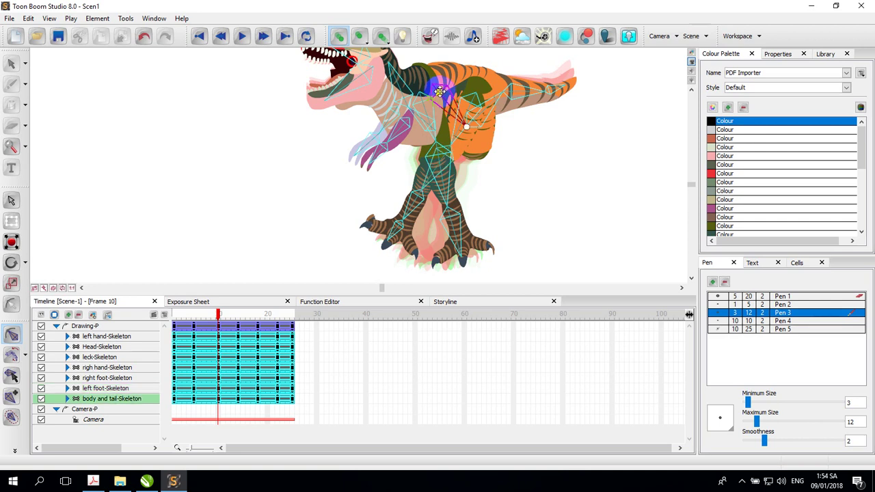
{"action": "left_click", "coordinate": [439, 92]}
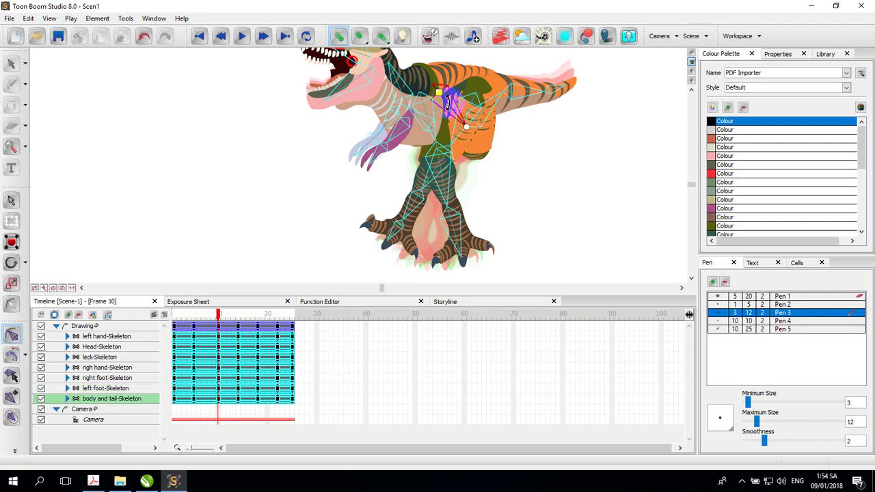
{"action": "left_click_drag", "start_coordinate": [450, 103], "coordinate": [451, 103]}
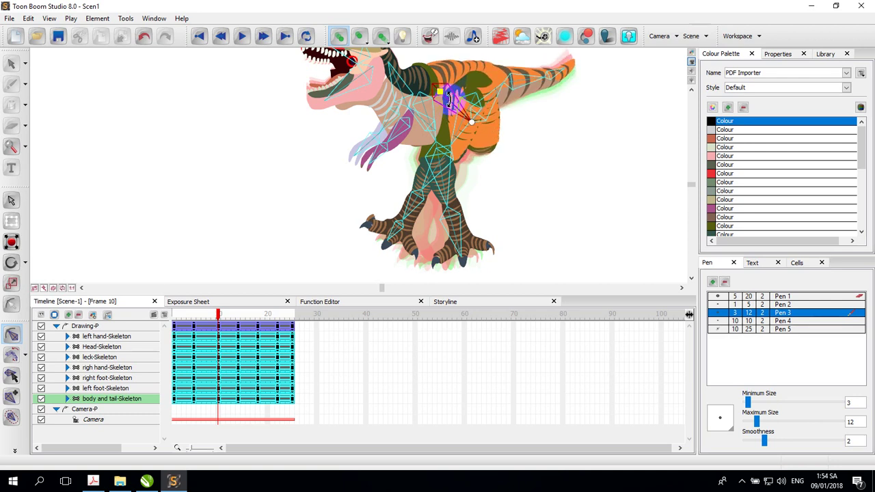
{"action": "left_click_drag", "start_coordinate": [453, 102], "coordinate": [450, 106]}
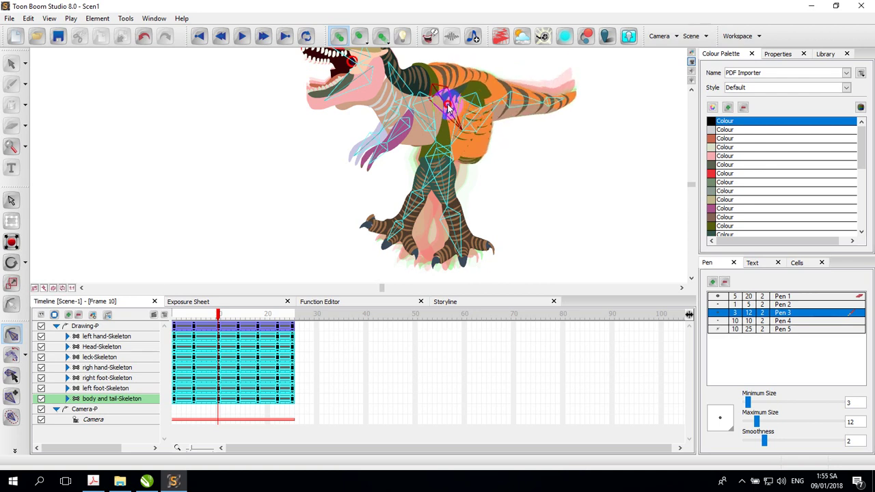
{"action": "left_click", "coordinate": [691, 91]}
{"action": "left_click", "coordinate": [691, 91]}
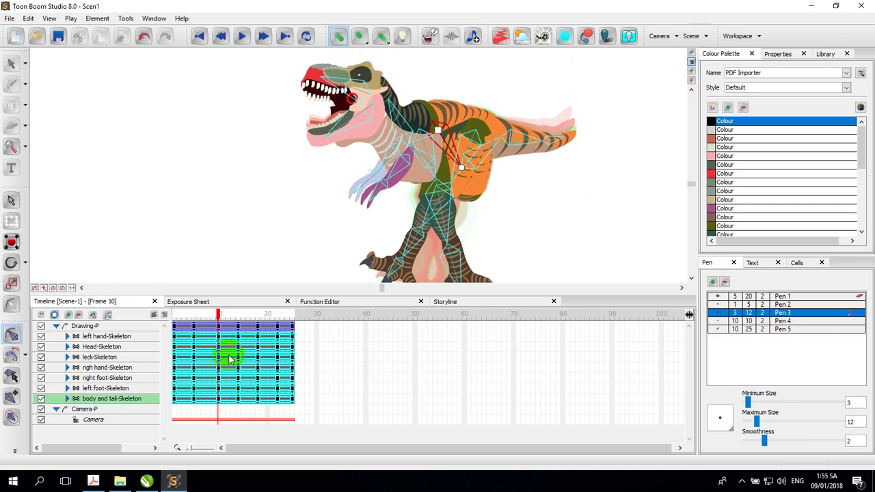
- Swing the T-rex's right leg far forward at frame 14 and turn off onion skinning
{"action": "left_click_drag", "start_coordinate": [219, 316], "coordinate": [238, 316]}
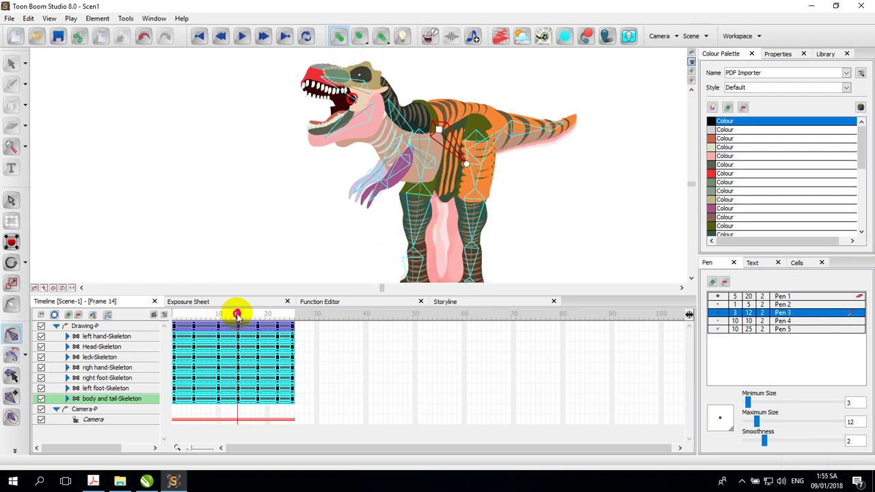
{"action": "left_click", "coordinate": [692, 279]}
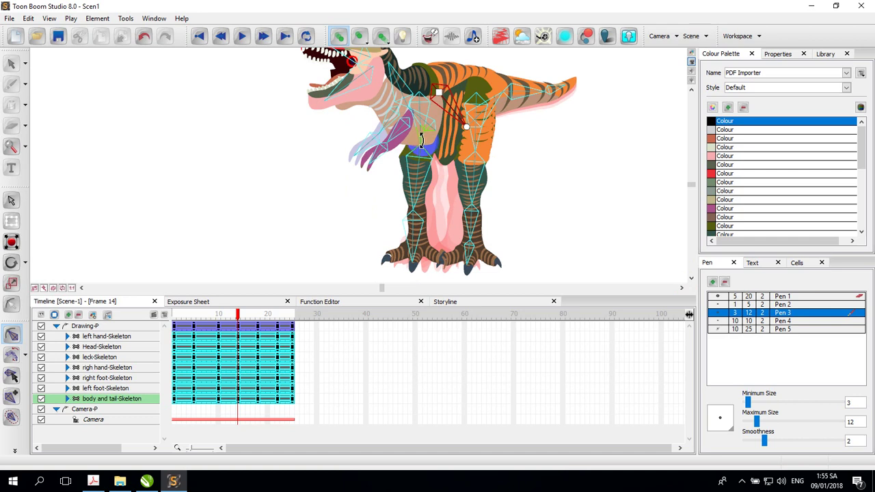
{"action": "left_click_drag", "start_coordinate": [422, 140], "coordinate": [415, 146]}
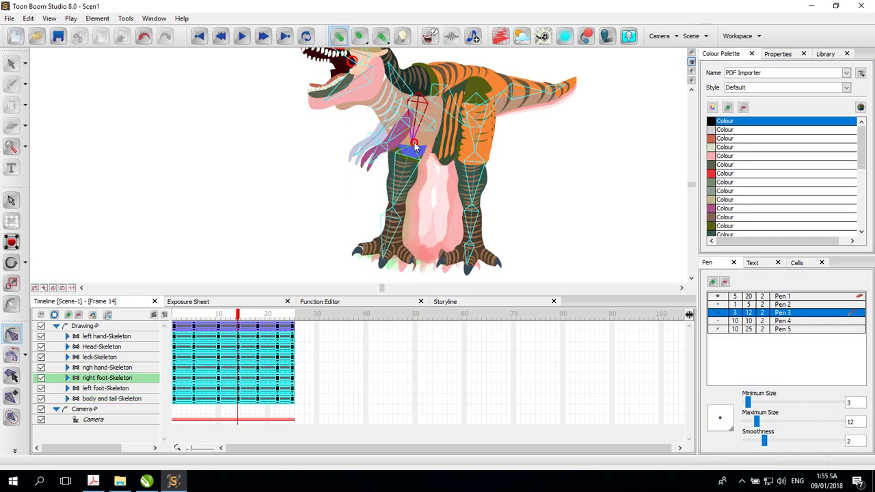
{"action": "left_click_drag", "start_coordinate": [400, 181], "coordinate": [381, 187]}
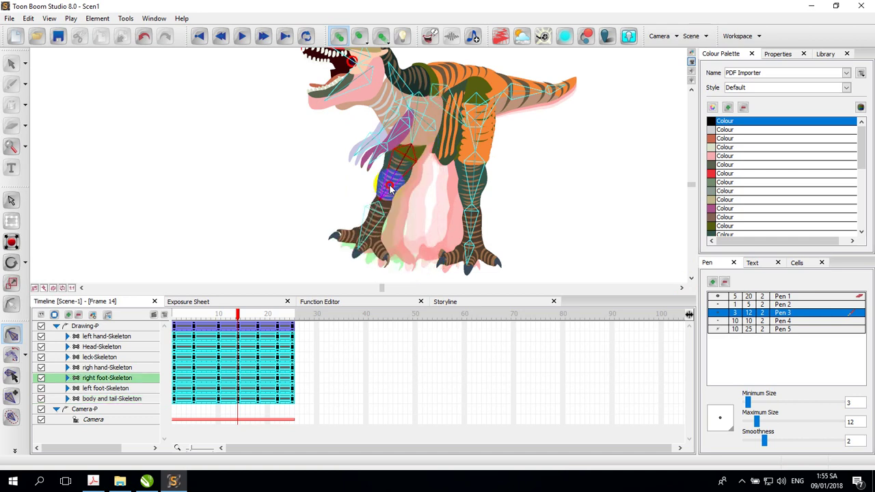
{"action": "left_click", "coordinate": [338, 36]}
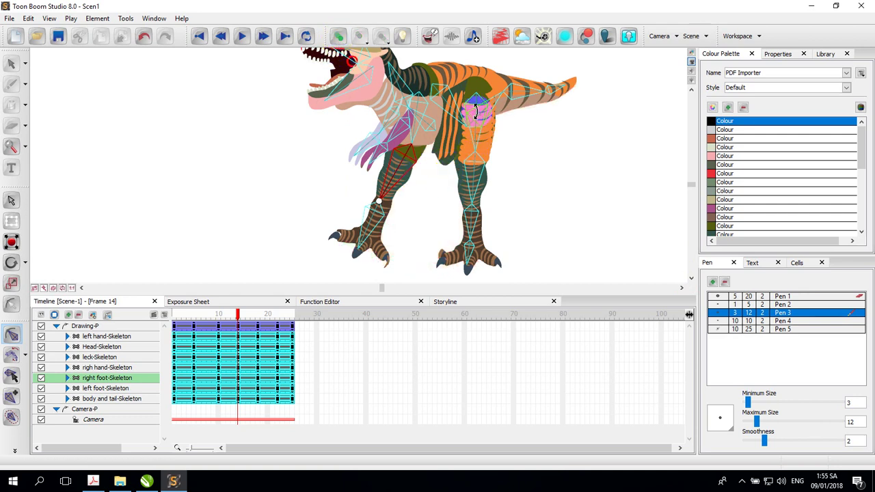
- At frame 14, shift the right thigh back toward the hip and swing the left leg slightly backward
{"action": "left_click", "coordinate": [417, 101]}
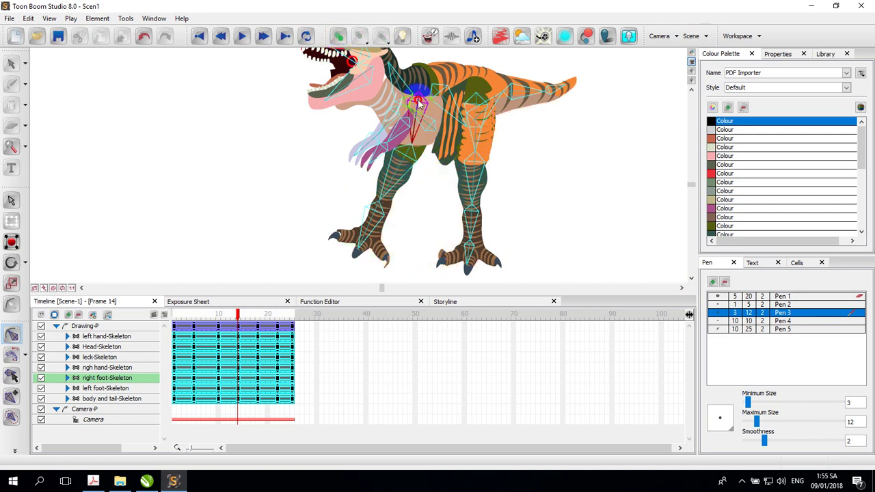
{"action": "left_click_drag", "start_coordinate": [419, 103], "coordinate": [438, 102]}
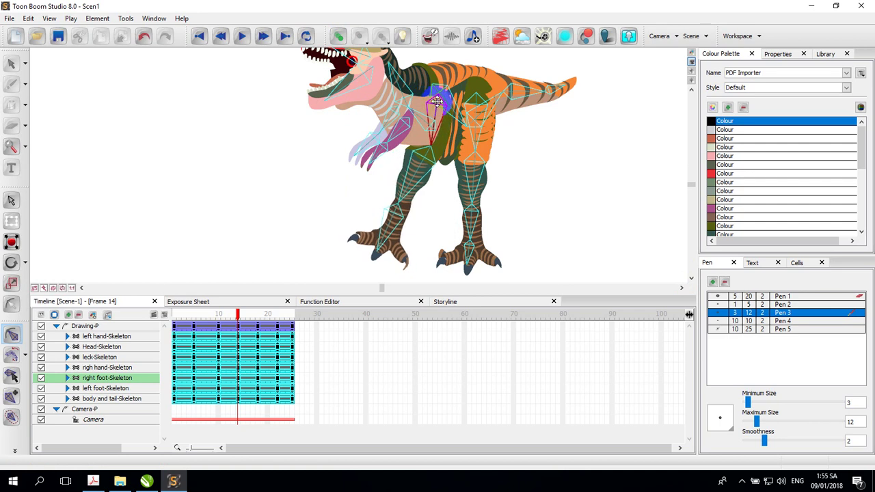
{"action": "left_click", "coordinate": [478, 104]}
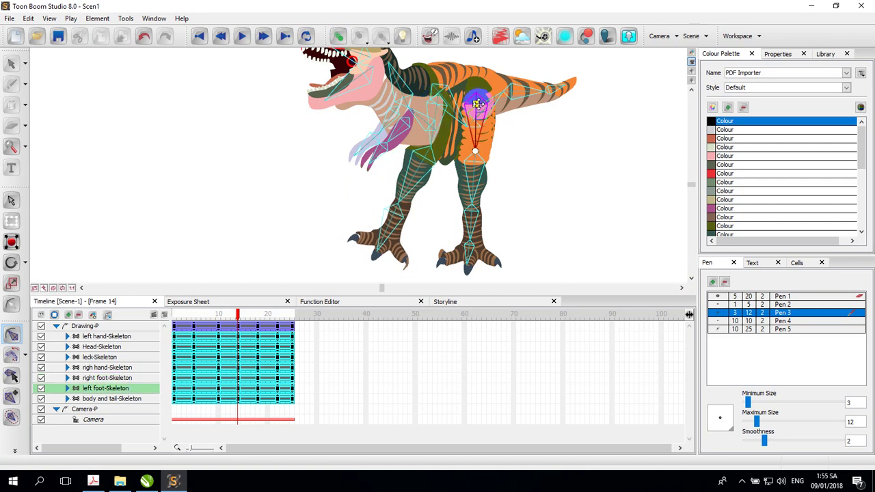
{"action": "left_click_drag", "start_coordinate": [479, 107], "coordinate": [472, 109]}
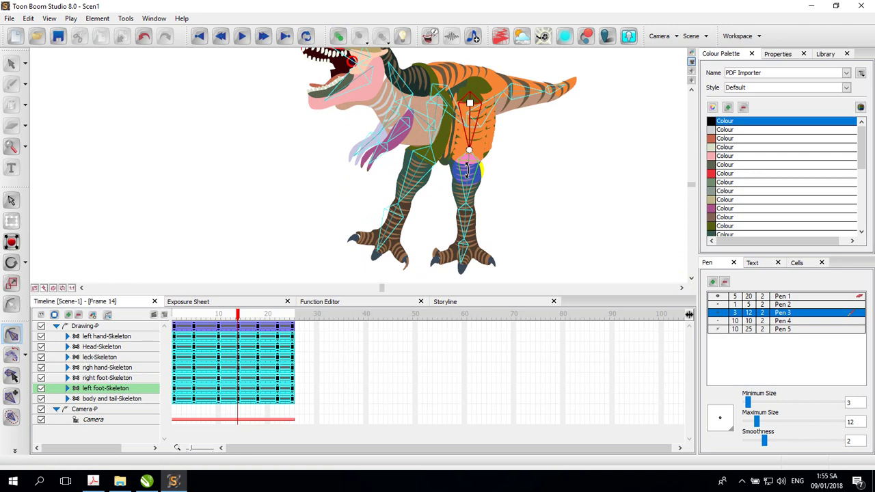
{"action": "left_click", "coordinate": [468, 174]}
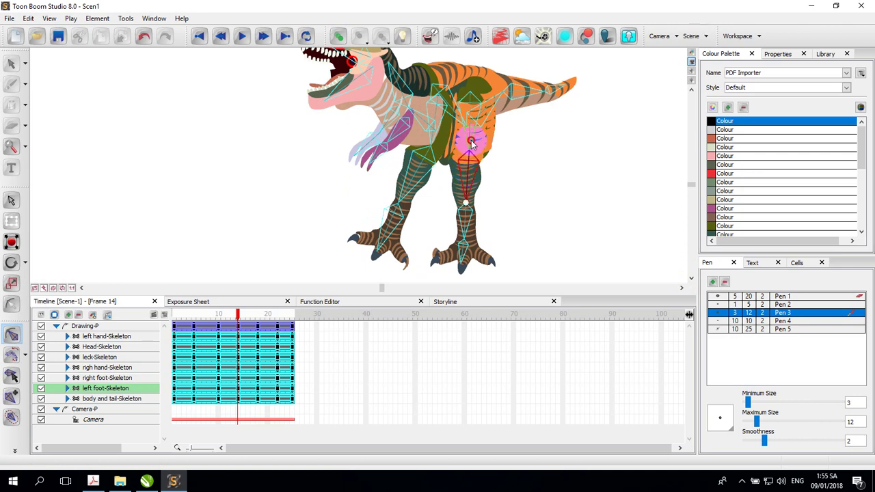
{"action": "left_click_drag", "start_coordinate": [471, 142], "coordinate": [478, 137]}
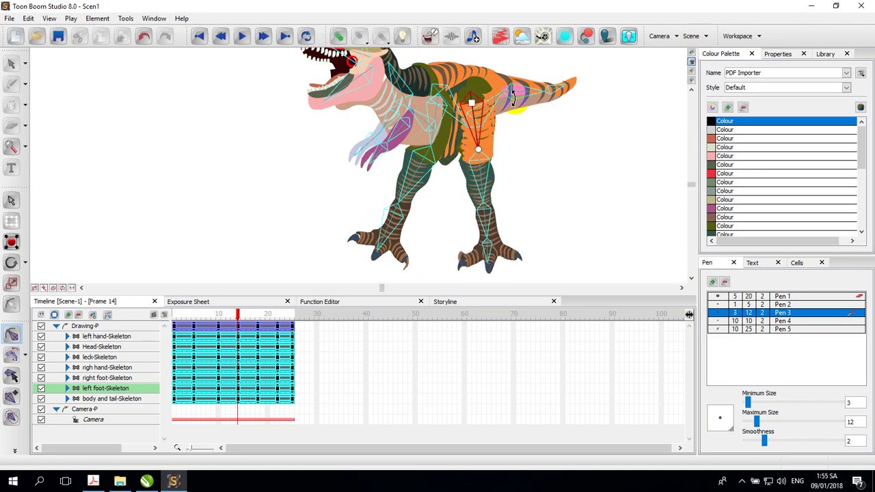
- At frame 14, curl the tail upward and refine the hip pose with the left leg slightly farther back
{"action": "left_click_drag", "start_coordinate": [521, 93], "coordinate": [525, 89]}
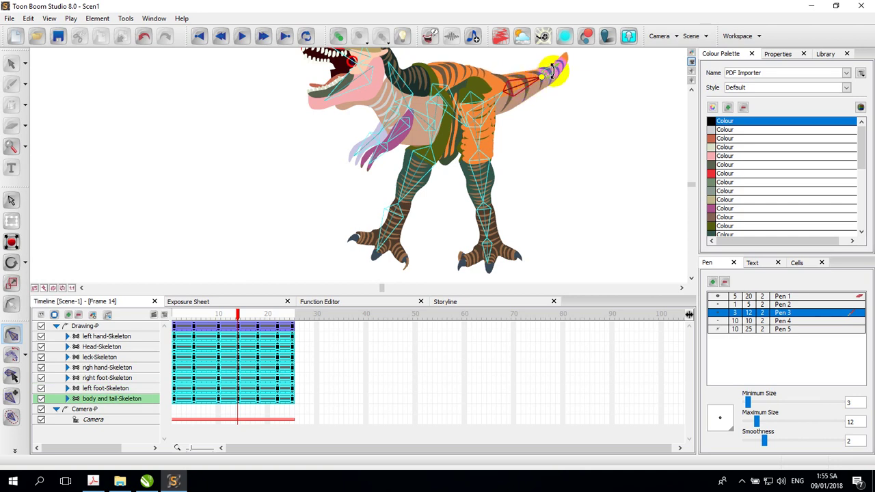
{"action": "left_click", "coordinate": [553, 68]}
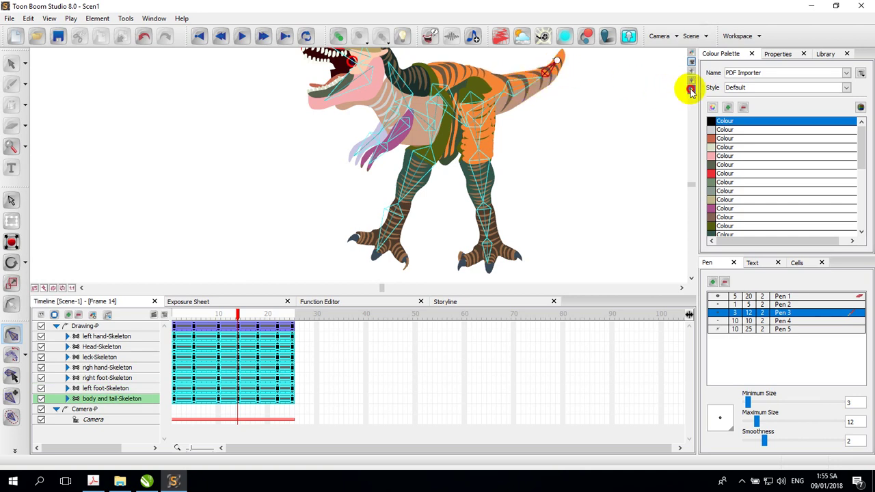
{"action": "left_click", "coordinate": [691, 90]}
{"action": "left_click_drag", "start_coordinate": [234, 312], "coordinate": [238, 333]}
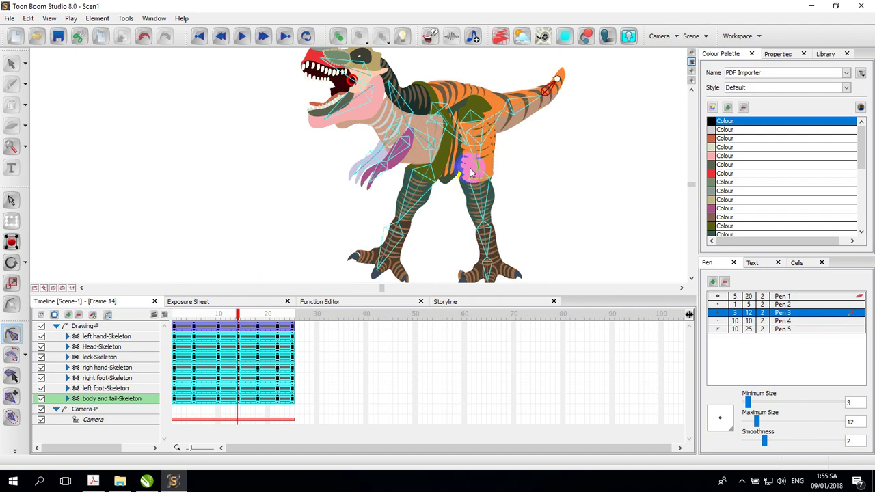
{"action": "left_click", "coordinate": [472, 120]}
{"action": "left_click_drag", "start_coordinate": [472, 119], "coordinate": [460, 138]}
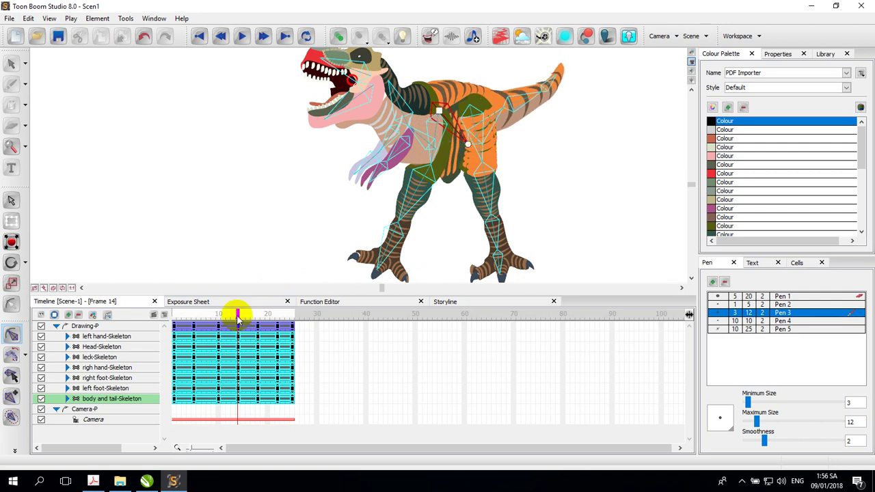
- Cross the legs at frame 18, left leg forward and right leg back, and rotate the body bone so the tail drops
{"action": "left_click_drag", "start_coordinate": [235, 312], "coordinate": [256, 312]}
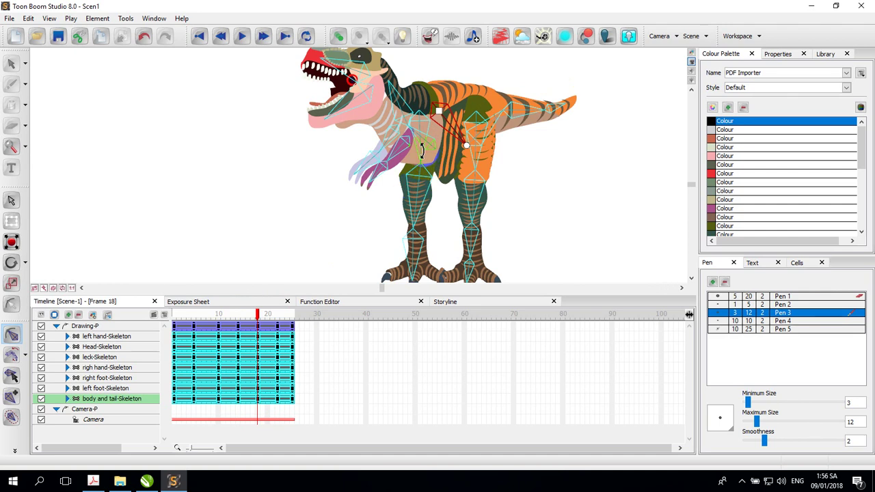
{"action": "left_click_drag", "start_coordinate": [434, 156], "coordinate": [415, 245]}
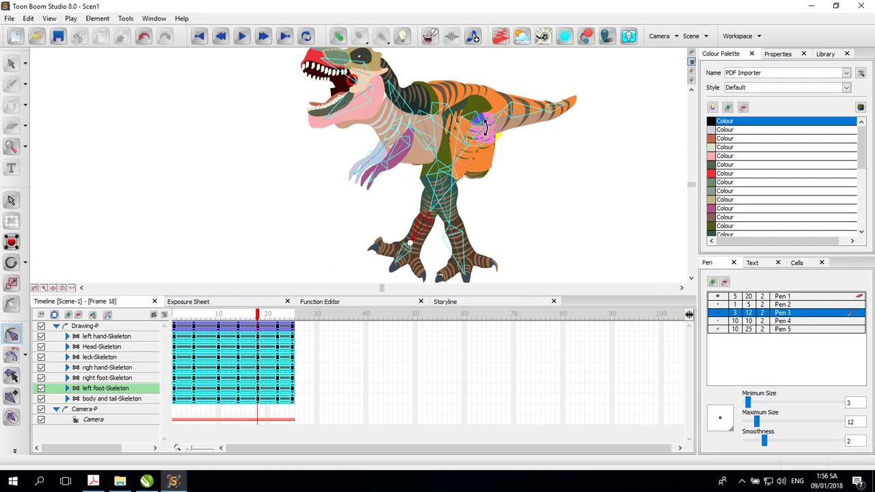
{"action": "left_click", "coordinate": [477, 133]}
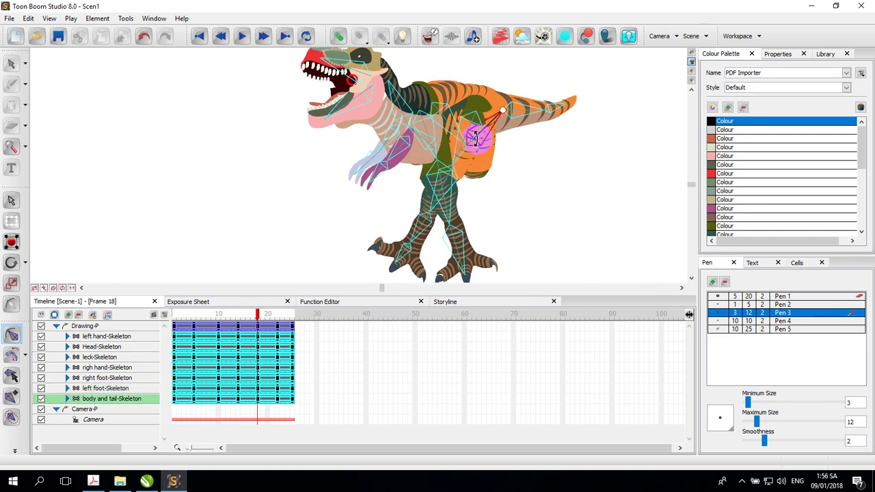
{"action": "left_click", "coordinate": [453, 135]}
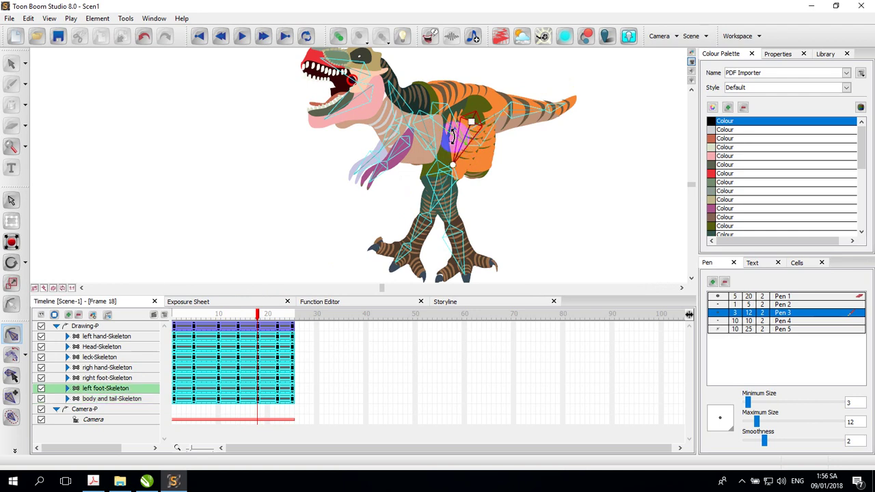
{"action": "left_click", "coordinate": [451, 136]}
{"action": "left_click_drag", "start_coordinate": [452, 136], "coordinate": [449, 140]}
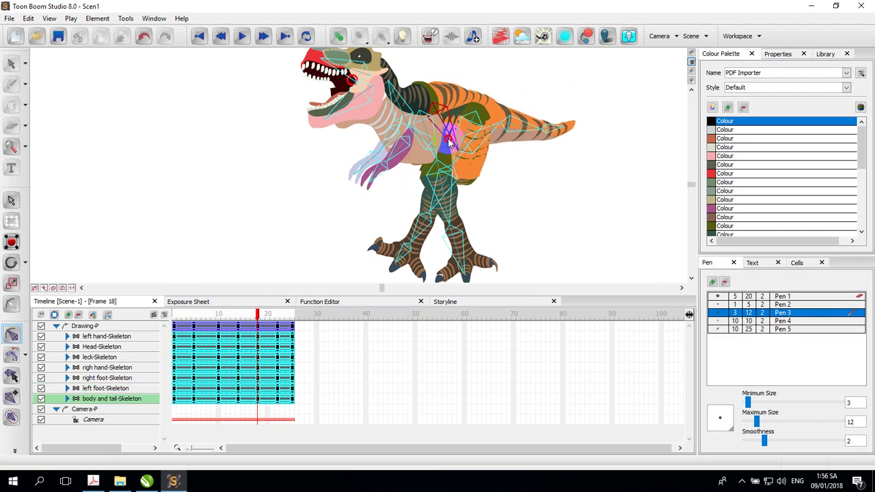
- Shift the right thigh at frame 18 so the right foot sits slightly farther back
{"action": "left_click", "coordinate": [441, 178]}
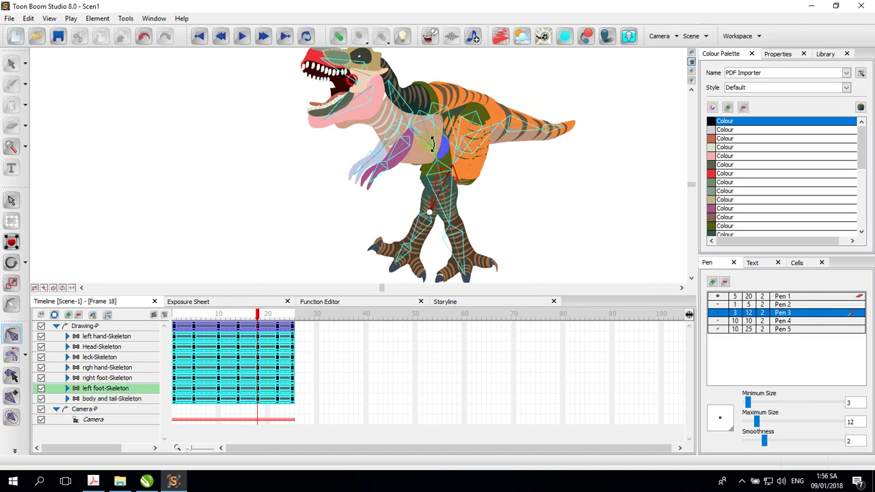
{"action": "left_click", "coordinate": [434, 154]}
{"action": "left_click_drag", "start_coordinate": [424, 121], "coordinate": [432, 126]}
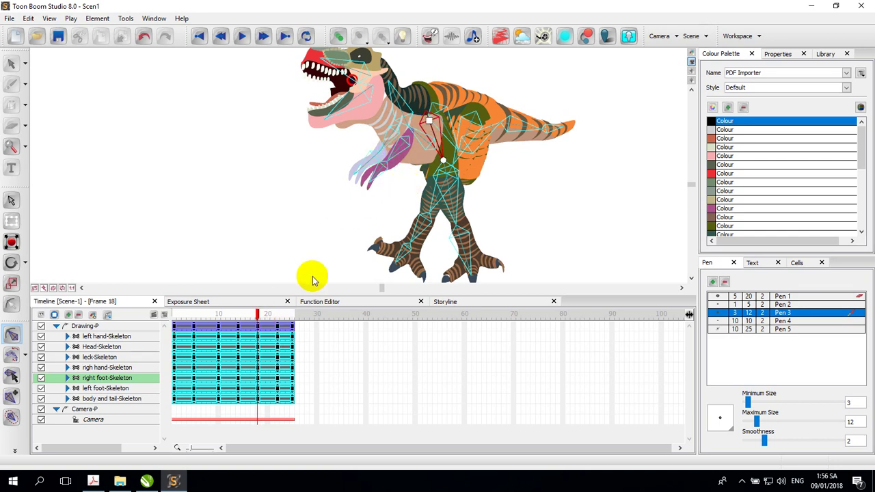
- At frame 22, swing the right leg forward and the left leg slightly back, and check the pose at frame 25
{"action": "mouse_move", "coordinate": [259, 319]}
{"action": "left_mouse_down"}
{"action": "mouse_move", "coordinate": [278, 317]}
{"action": "mouse_move", "coordinate": [259, 317]}
{"action": "mouse_move", "coordinate": [278, 323]}
{"action": "mouse_move", "coordinate": [260, 319]}
{"action": "mouse_move", "coordinate": [260, 326]}
{"action": "left_mouse_up"}
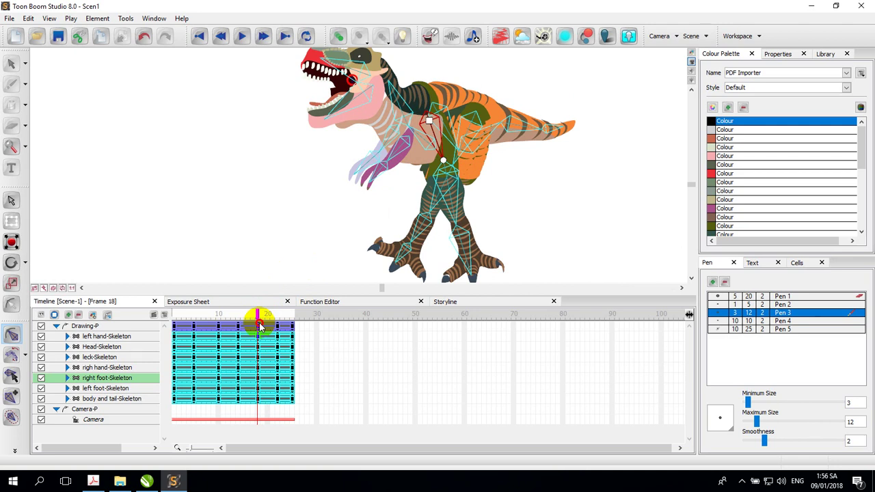
{"action": "left_click_drag", "start_coordinate": [260, 326], "coordinate": [279, 329]}
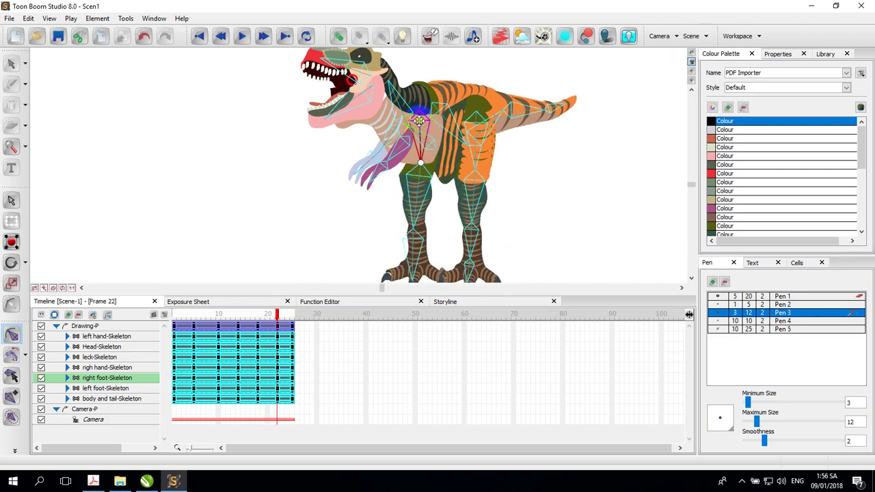
{"action": "left_click", "coordinate": [432, 124]}
{"action": "left_click_drag", "start_coordinate": [433, 123], "coordinate": [422, 194]}
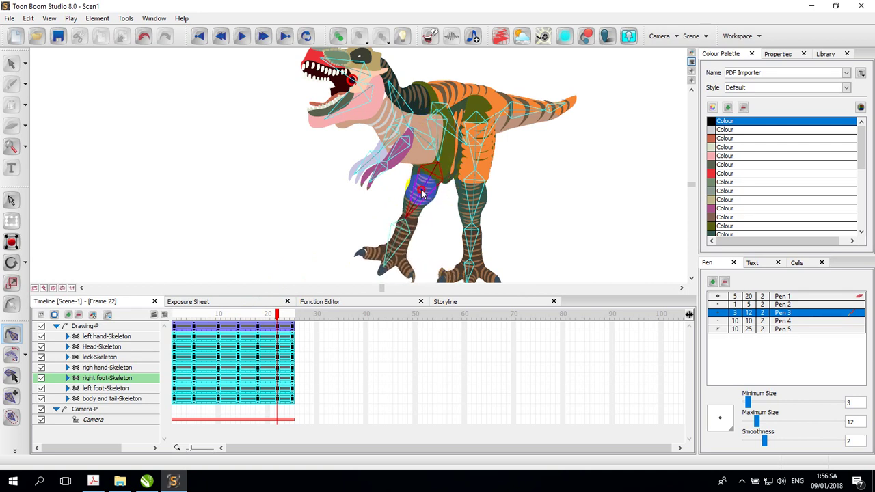
{"action": "left_click", "coordinate": [478, 157]}
{"action": "left_click_drag", "start_coordinate": [478, 158], "coordinate": [480, 162]}
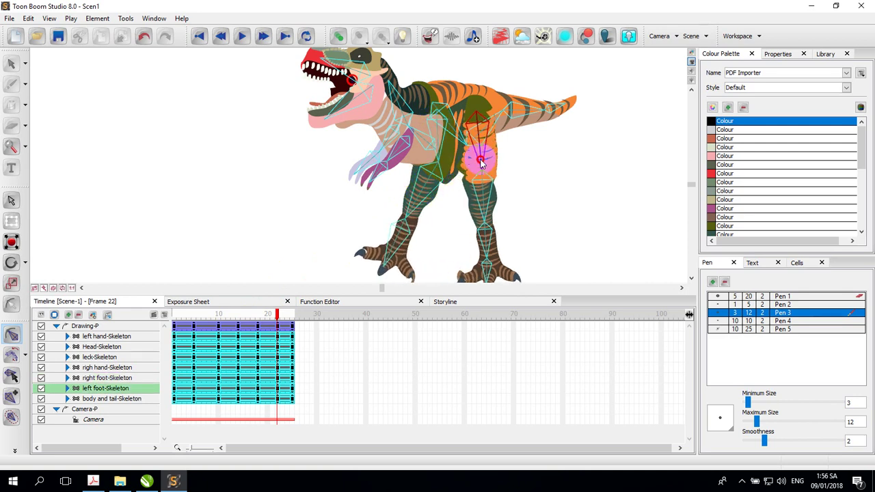
{"action": "left_click", "coordinate": [278, 315]}
{"action": "left_click_drag", "start_coordinate": [278, 318], "coordinate": [292, 314]}
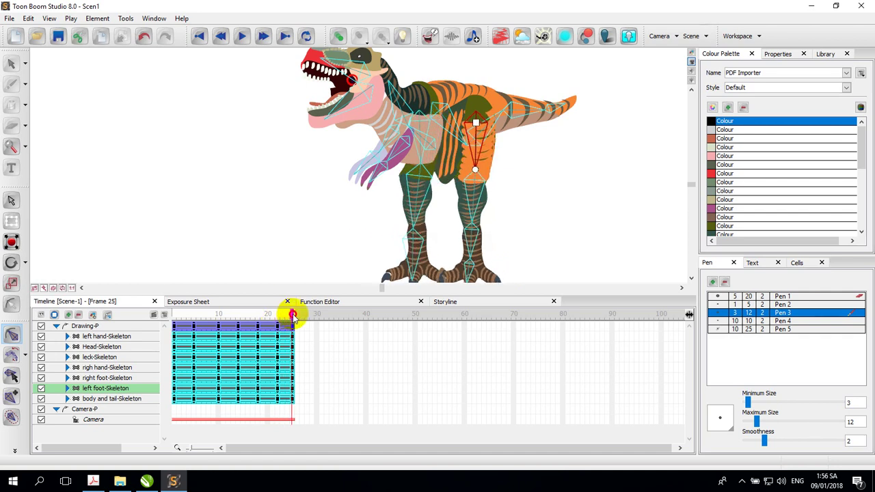
- Shift the left hand slightly toward the body at frame 10 and swing it up and forward at frame 5
{"action": "left_click", "coordinate": [691, 80]}
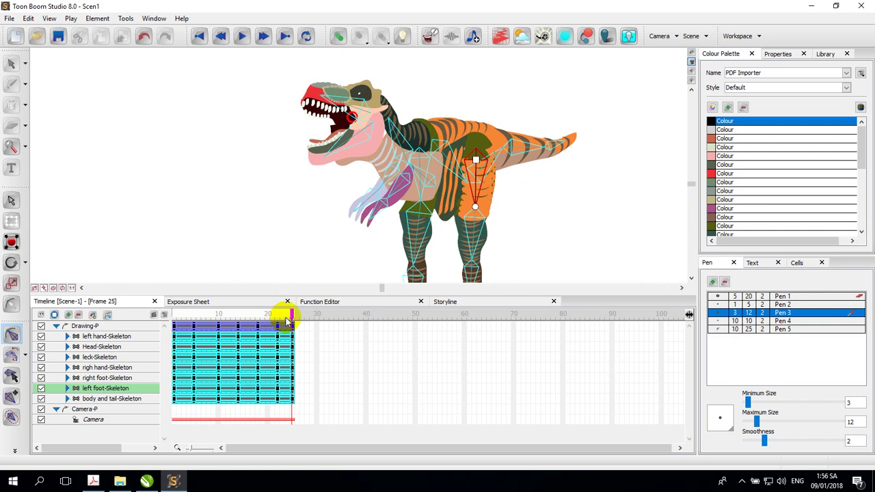
{"action": "left_click_drag", "start_coordinate": [294, 318], "coordinate": [219, 328]}
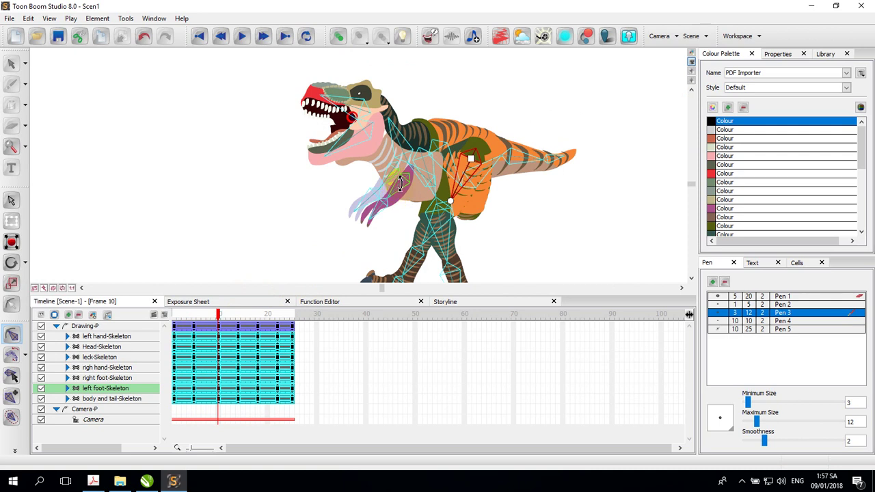
{"action": "left_click", "coordinate": [404, 179]}
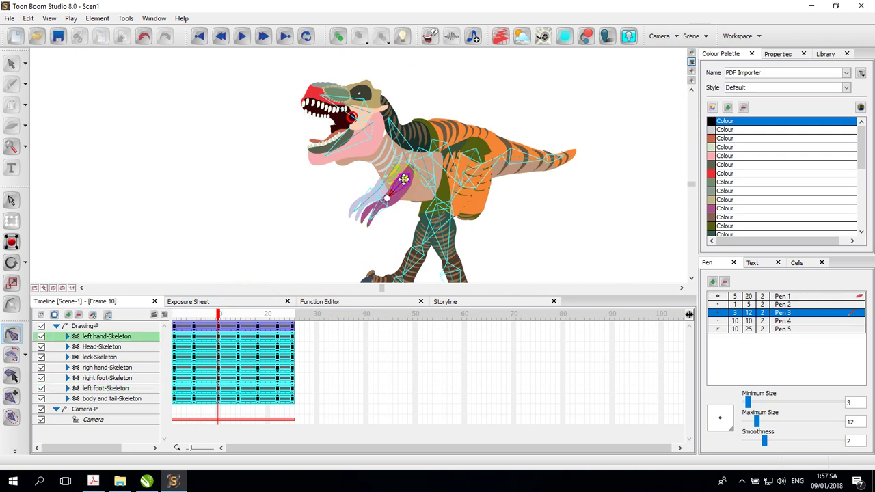
{"action": "left_click_drag", "start_coordinate": [220, 314], "coordinate": [193, 325]}
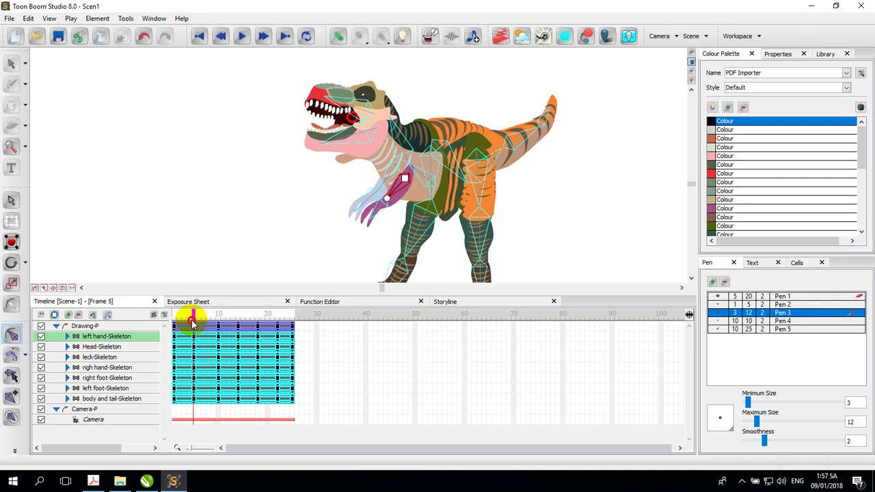
{"action": "left_click", "coordinate": [380, 197]}
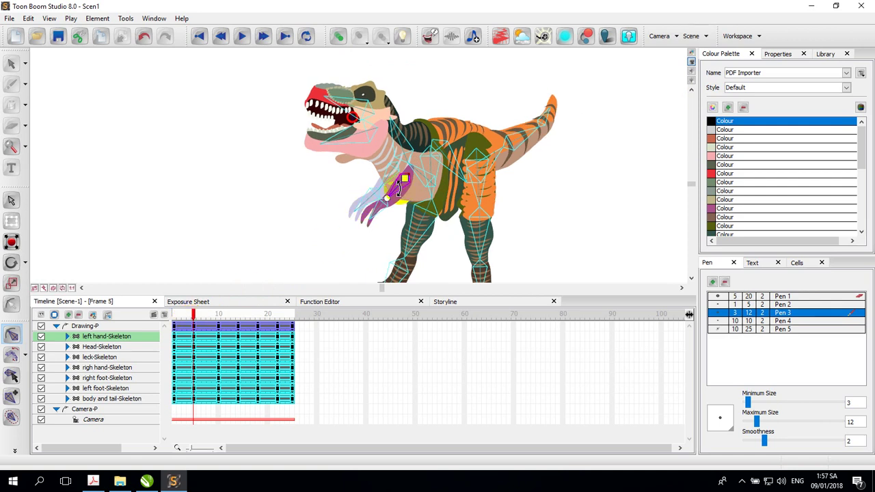
{"action": "left_click_drag", "start_coordinate": [399, 188], "coordinate": [383, 175]}
{"action": "left_click", "coordinate": [287, 255]}
- Swing the right hand down and back toward the body at frame 10
{"action": "left_click", "coordinate": [193, 315]}
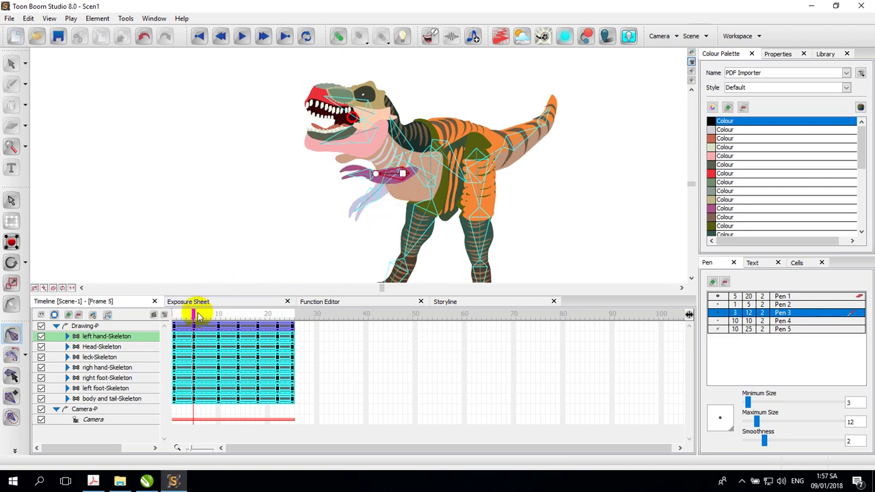
{"action": "left_click_drag", "start_coordinate": [194, 315], "coordinate": [219, 312]}
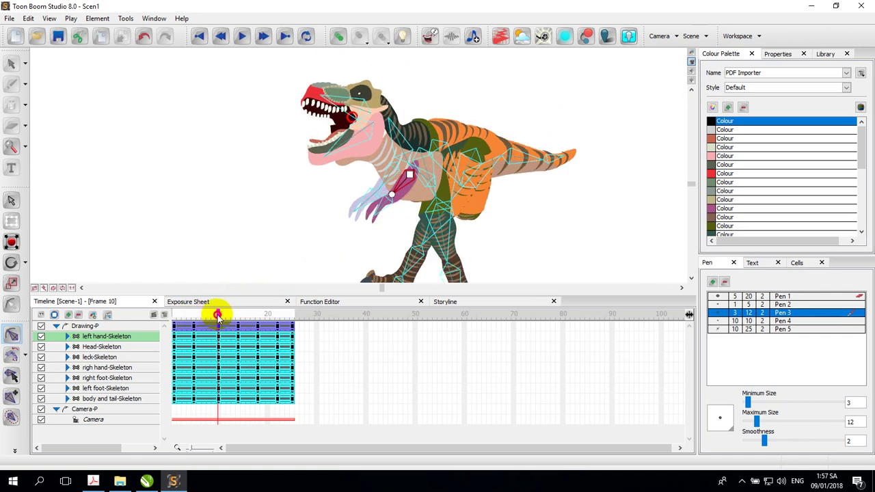
{"action": "left_click", "coordinate": [376, 189]}
{"action": "left_click_drag", "start_coordinate": [386, 180], "coordinate": [400, 188]}
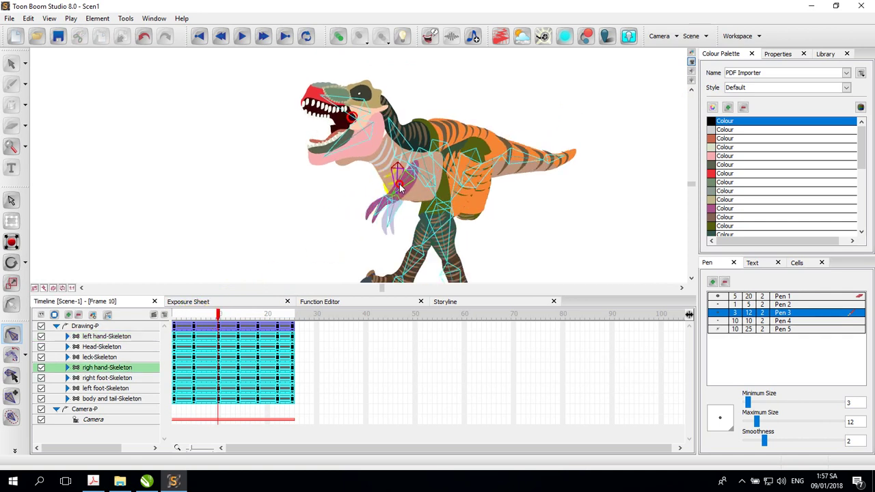
- At frame 14, raise the right hand forward and swing the left hand down and back
{"action": "left_click_drag", "start_coordinate": [220, 313], "coordinate": [238, 316]}
{"action": "left_click", "coordinate": [387, 194]}
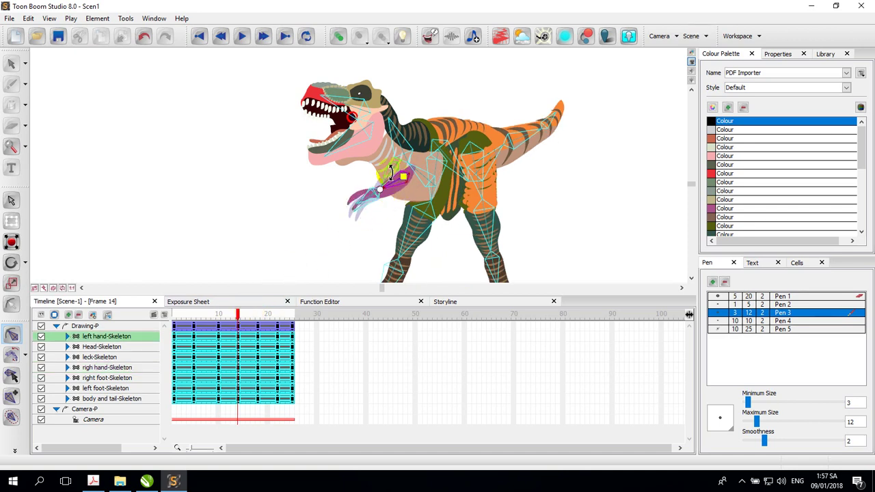
{"action": "mouse_move", "coordinate": [237, 313]}
{"action": "left_mouse_down"}
{"action": "mouse_move", "coordinate": [217, 325]}
{"action": "mouse_move", "coordinate": [237, 318]}
{"action": "left_mouse_up"}
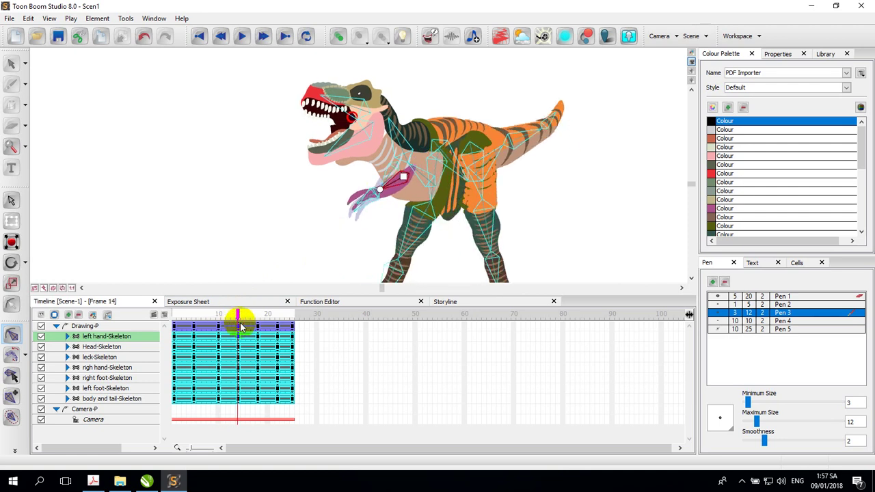
{"action": "left_click", "coordinate": [389, 173]}
{"action": "left_click_drag", "start_coordinate": [388, 172], "coordinate": [394, 195]}
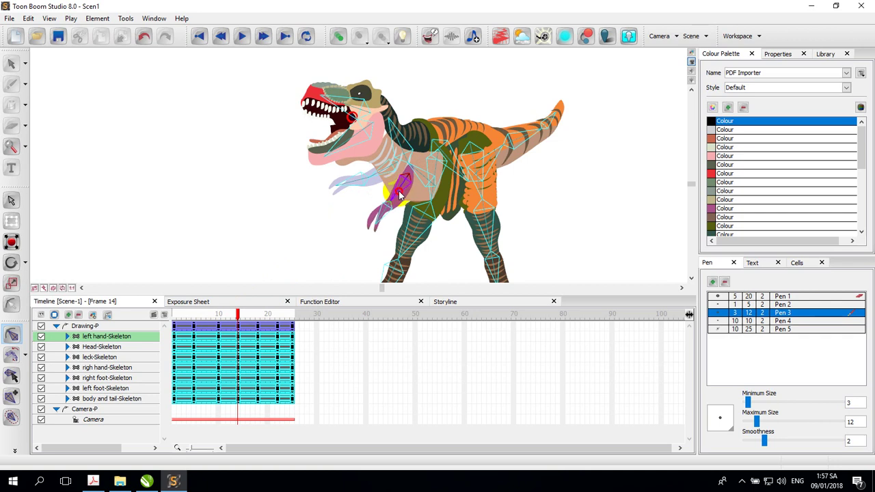
- Rotate the left hand upward and forward at frame 18
{"action": "left_click_drag", "start_coordinate": [232, 312], "coordinate": [259, 318]}
{"action": "left_click", "coordinate": [383, 198]}
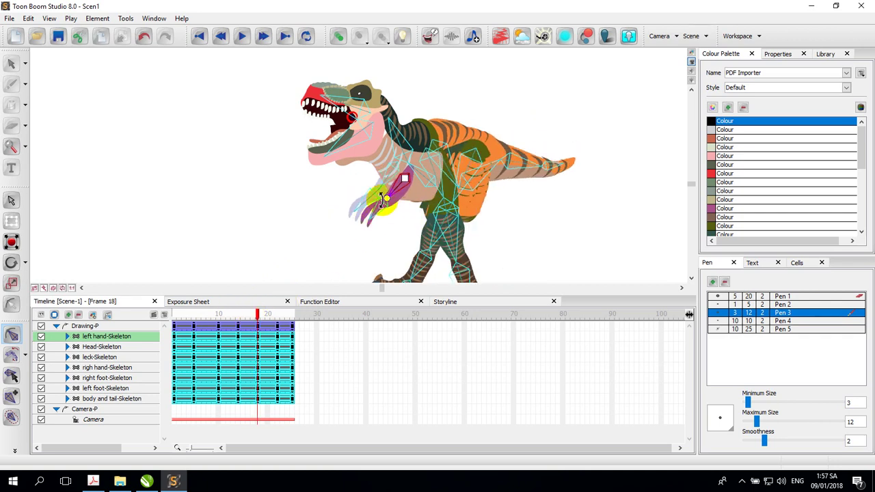
{"action": "left_click_drag", "start_coordinate": [397, 196], "coordinate": [378, 193]}
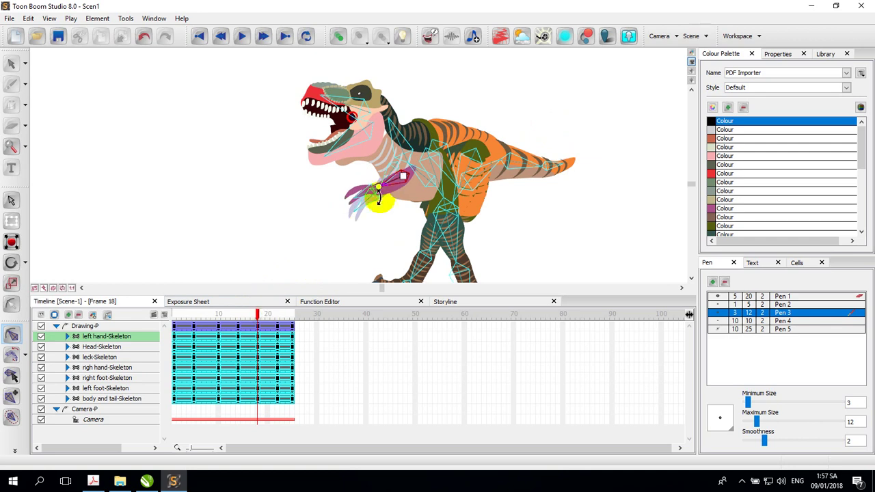
- Swing the right hand down and back at frame 18, and rotate it forward at frame 22
{"action": "left_click", "coordinate": [361, 205]}
{"action": "left_click_drag", "start_coordinate": [260, 314], "coordinate": [277, 313]}
{"action": "left_click", "coordinate": [380, 214]}
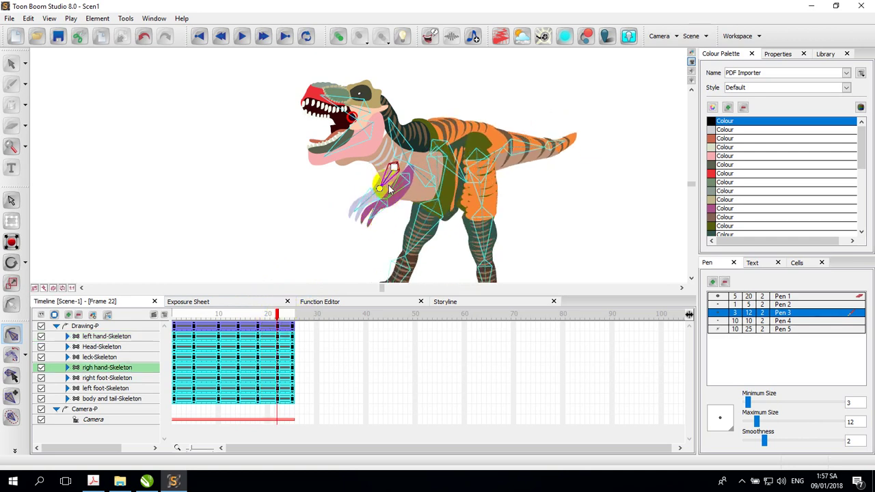
{"action": "left_click_drag", "start_coordinate": [390, 191], "coordinate": [385, 186]}
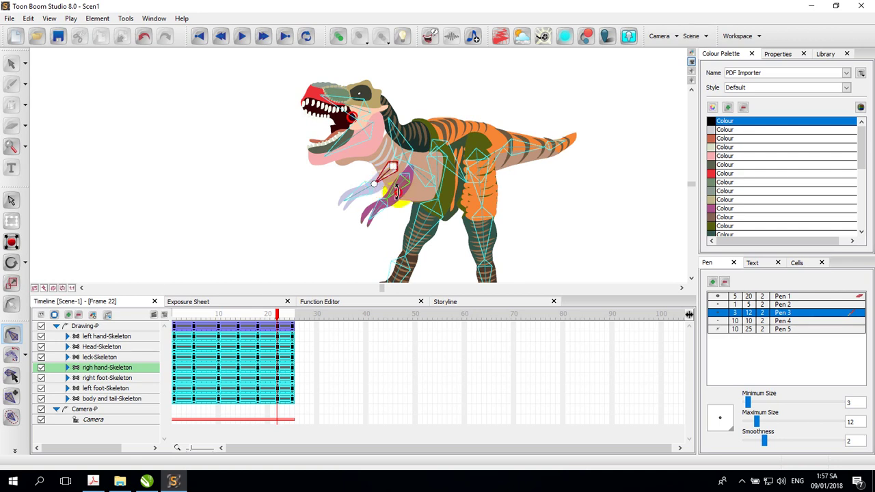
- At frame 22, swing the left hand down and back and bend the right forearm upward
{"action": "left_click", "coordinate": [395, 196]}
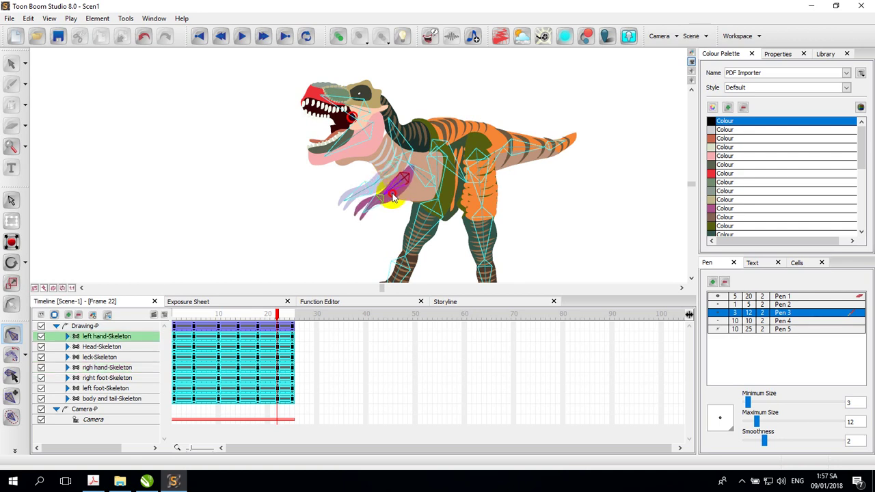
{"action": "left_click_drag", "start_coordinate": [275, 309], "coordinate": [279, 327]}
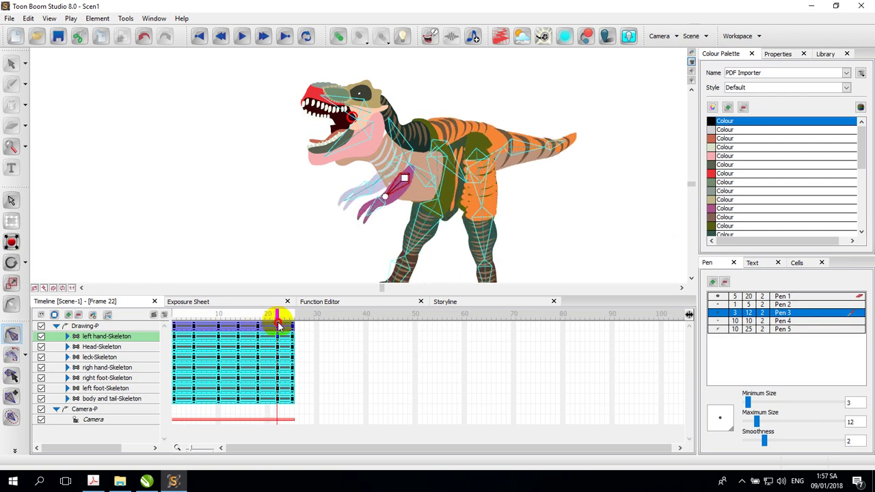
{"action": "left_click_drag", "start_coordinate": [369, 211], "coordinate": [351, 186]}
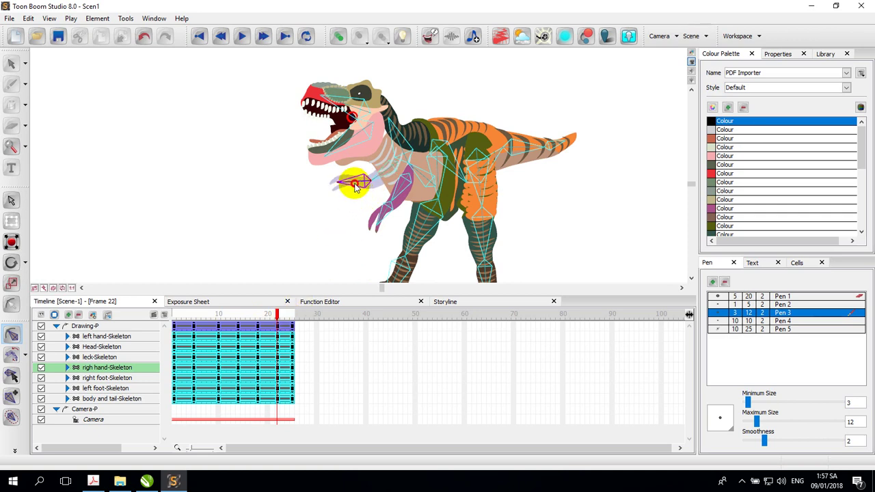
{"action": "left_click", "coordinate": [378, 219]}
- Rotate the upper jaw downward at frames 25 and 14 to partly close the mouth
{"action": "left_click_drag", "start_coordinate": [278, 315], "coordinate": [294, 318]}
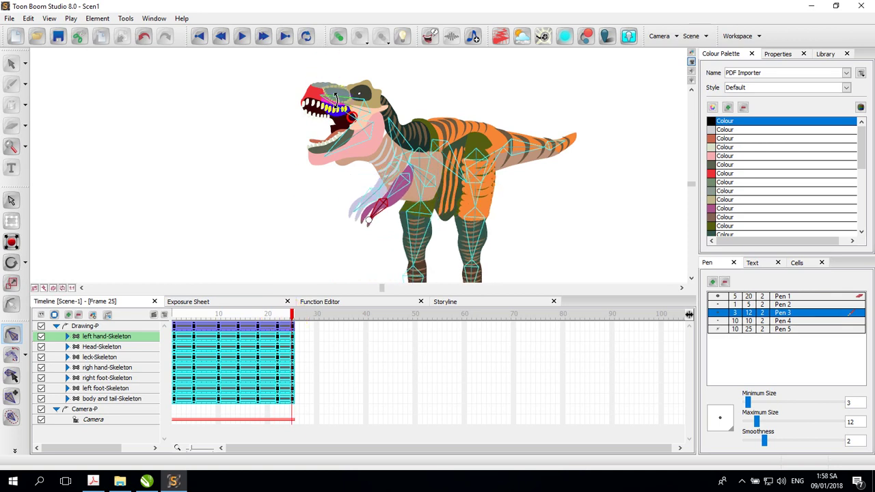
{"action": "left_click", "coordinate": [337, 104]}
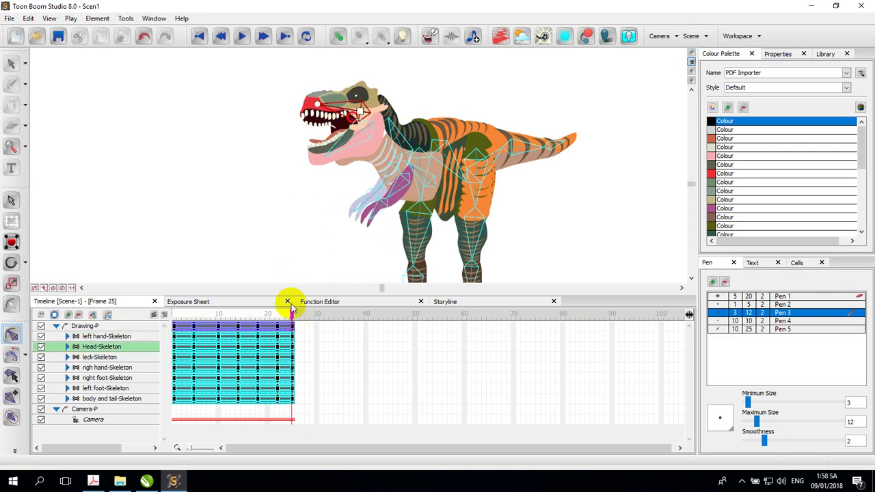
{"action": "left_click_drag", "start_coordinate": [291, 316], "coordinate": [237, 318]}
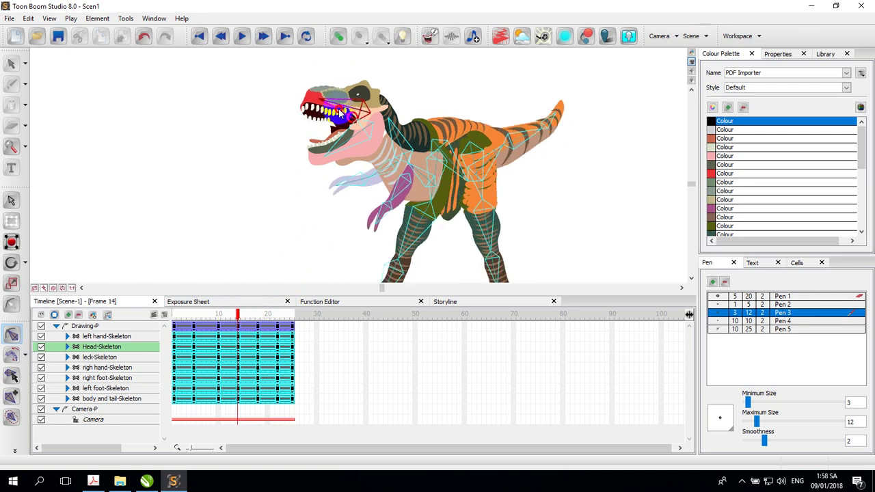
{"action": "left_click_drag", "start_coordinate": [234, 311], "coordinate": [219, 317]}
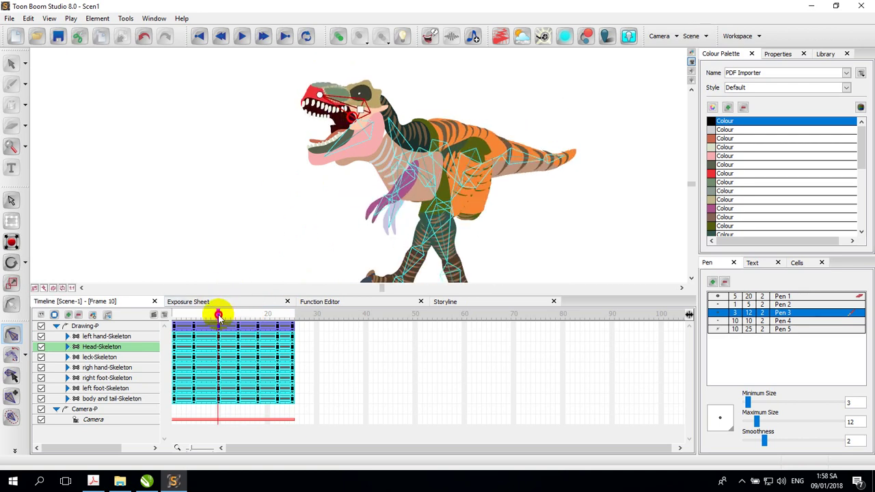
- Adjust the angle of the lower jaw bone at frame 18
{"action": "mouse_move", "coordinate": [214, 318]}
{"action": "left_mouse_down"}
{"action": "mouse_move", "coordinate": [187, 322]}
{"action": "mouse_move", "coordinate": [257, 316]}
{"action": "left_mouse_up"}
{"action": "left_click", "coordinate": [323, 154]}
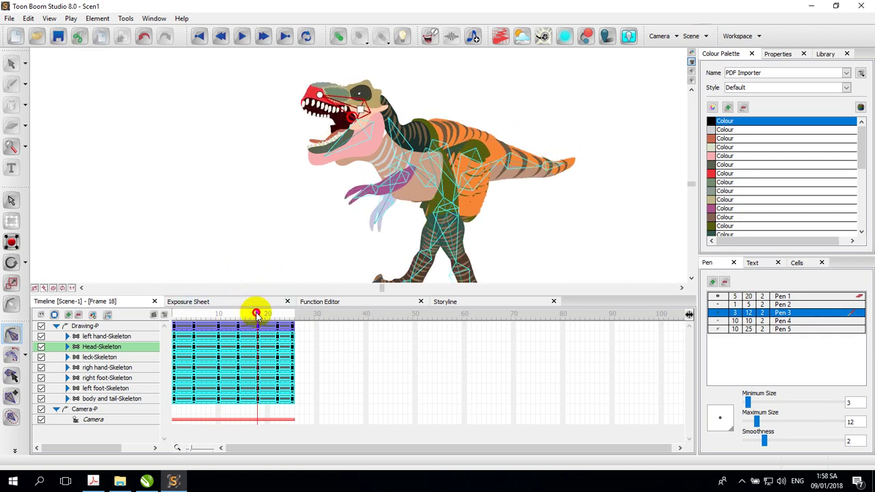
{"action": "left_click_drag", "start_coordinate": [334, 172], "coordinate": [335, 147]}
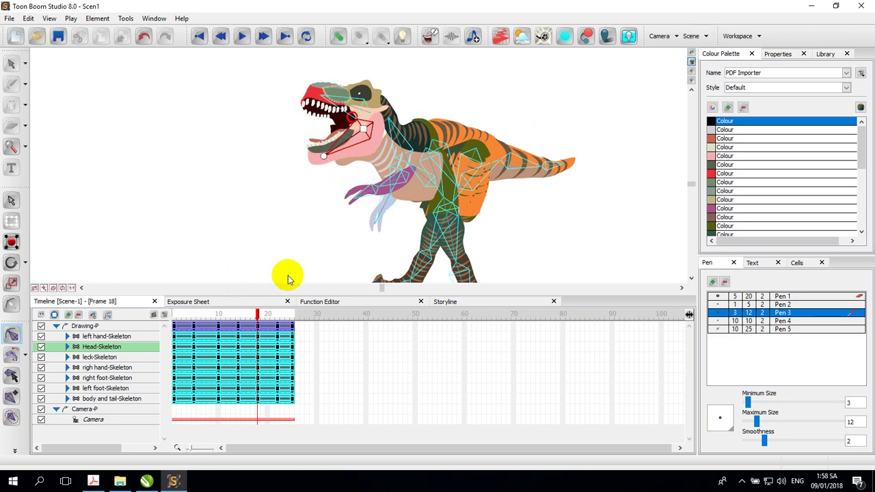
{"action": "left_click", "coordinate": [264, 316]}
{"action": "left_click_drag", "start_coordinate": [262, 318], "coordinate": [218, 318]}
- Collapse the Drawing-P group and enlarge the drawing view to fit the whole camera frame
{"action": "left_click", "coordinate": [56, 326]}
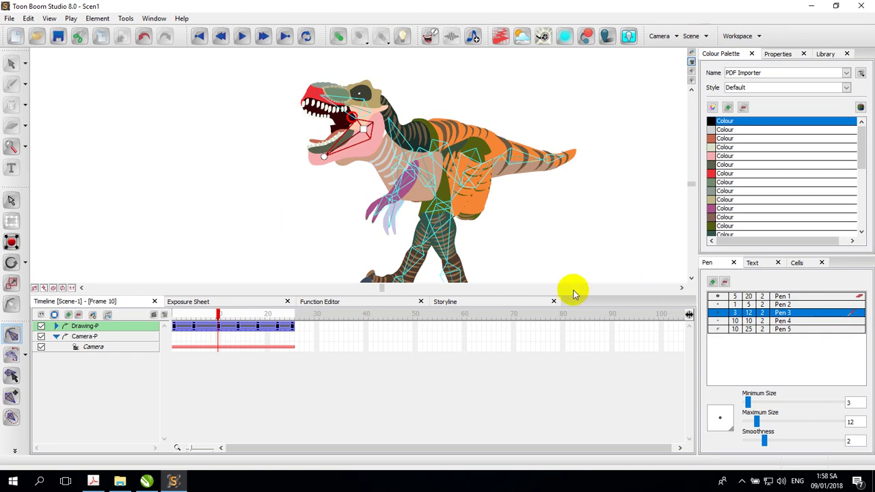
{"action": "left_click_drag", "start_coordinate": [574, 292], "coordinate": [580, 322]}
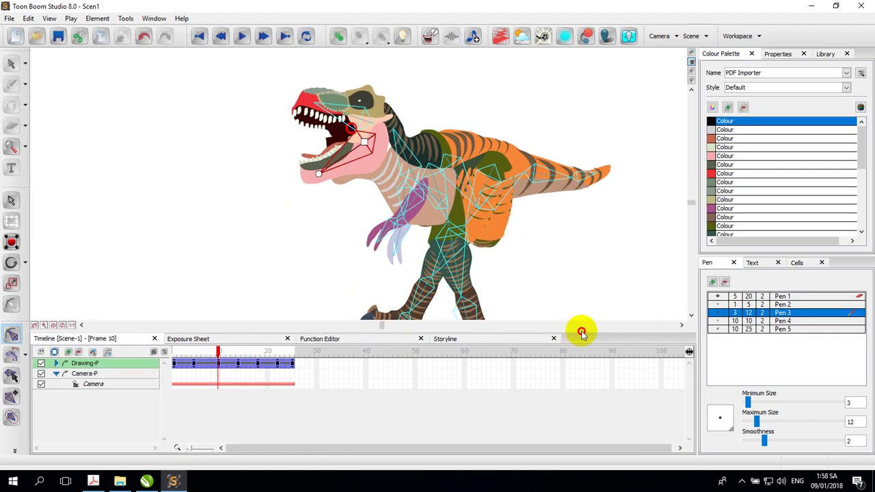
{"action": "left_click", "coordinate": [276, 252]}
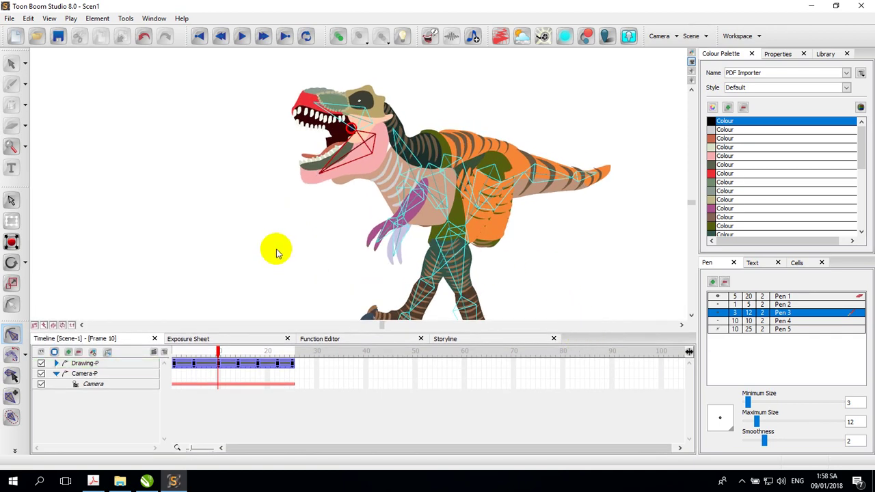
{"action": "scroll", "coordinate": [277, 253], "scroll_direction": "down", "scroll_amount": 4}
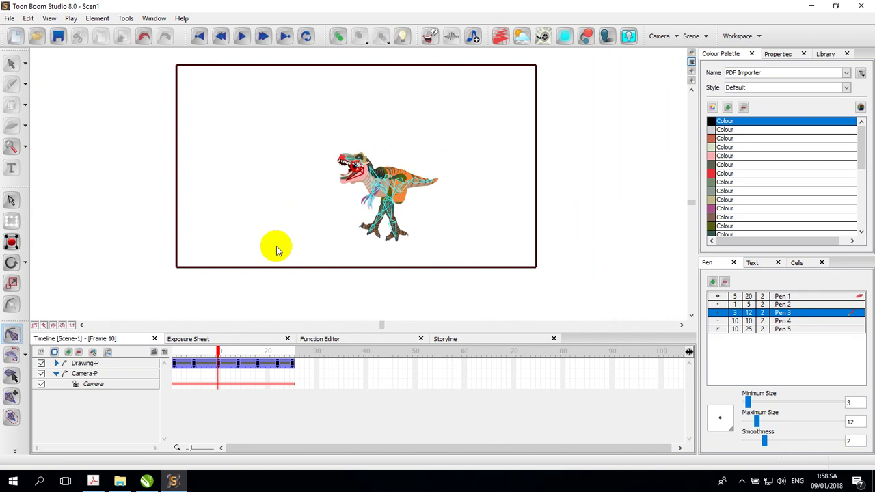
- Add one new drawing element named Scen1 to the timeline
{"action": "left_click", "coordinate": [8, 18]}
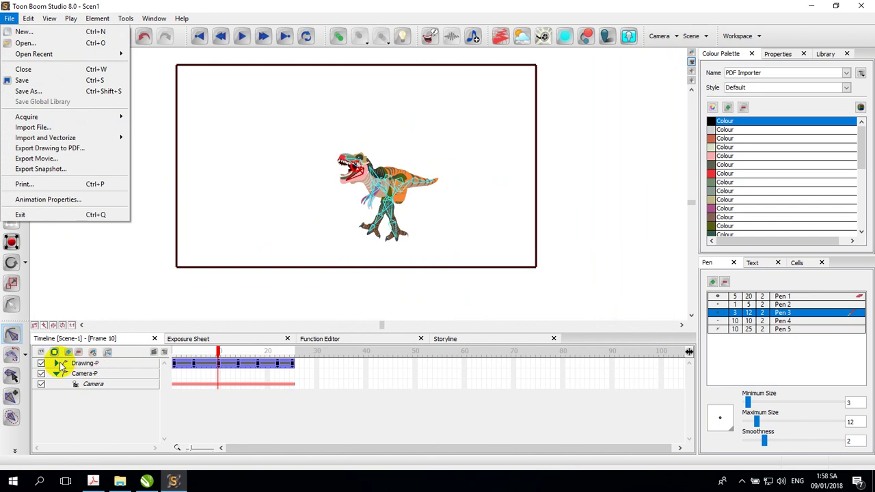
{"action": "left_click", "coordinate": [67, 352]}
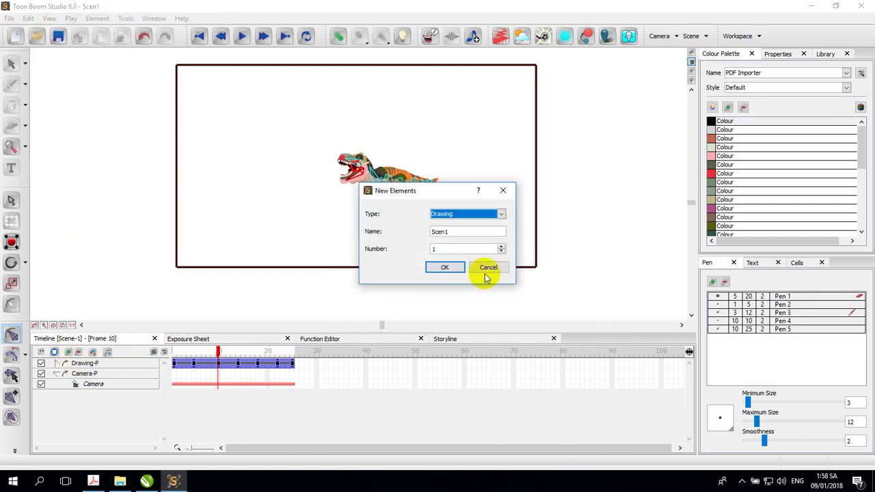
{"action": "left_click", "coordinate": [443, 271]}
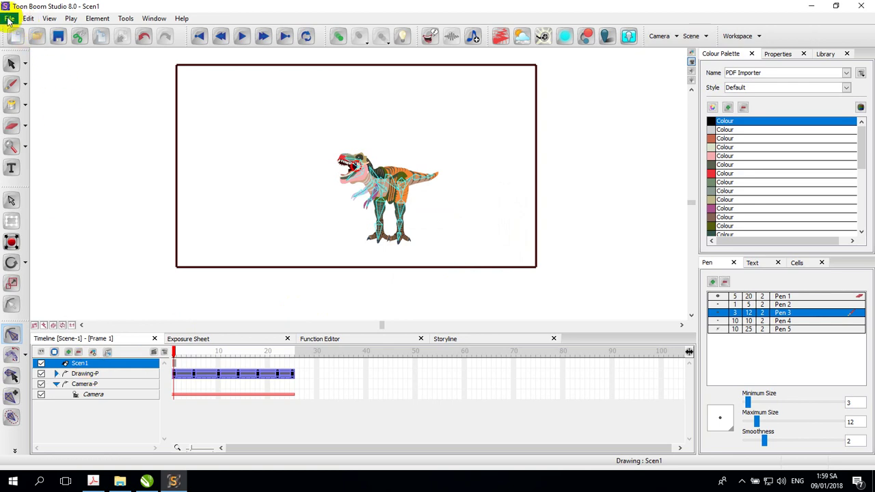
- Import the khai-thac-da-trai-phep quarry picture from the desktop's DAY LAM PHIM HOAT HINH folder, without fitting it to the camera width
{"action": "left_click", "coordinate": [9, 19]}
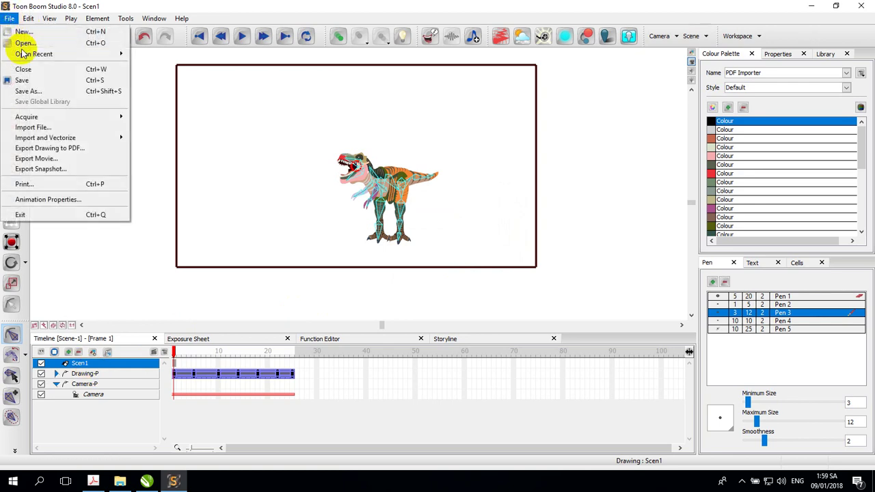
{"action": "left_click", "coordinate": [33, 128]}
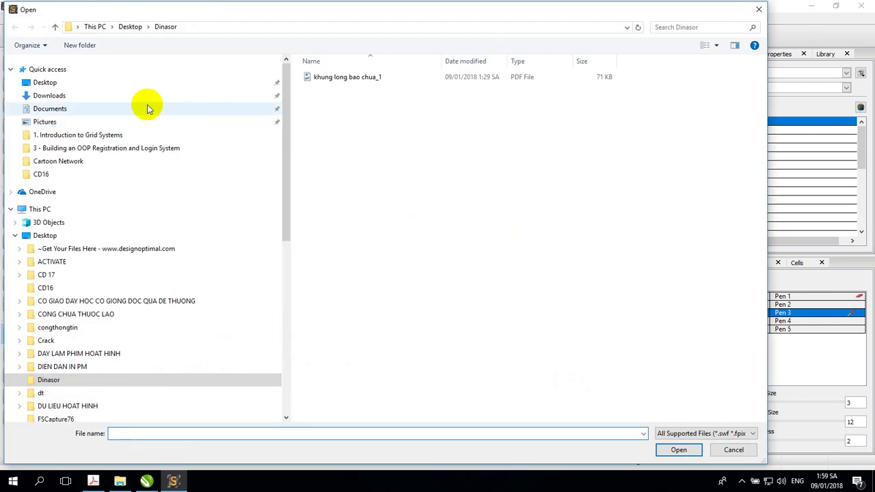
{"action": "left_click", "coordinate": [53, 85]}
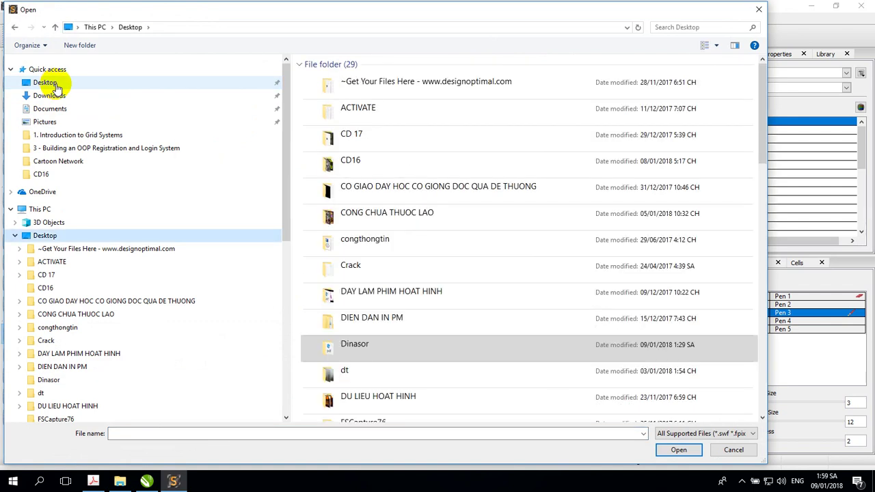
{"action": "double_click", "coordinate": [403, 293]}
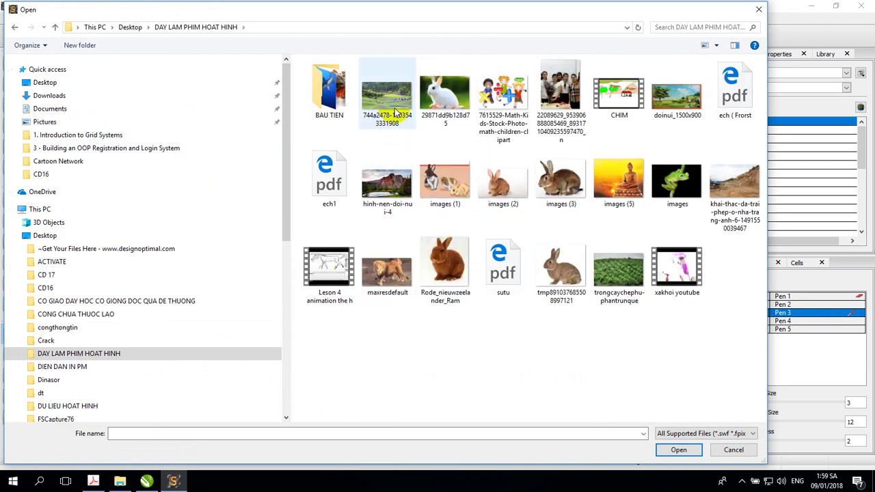
{"action": "double_click", "coordinate": [737, 189]}
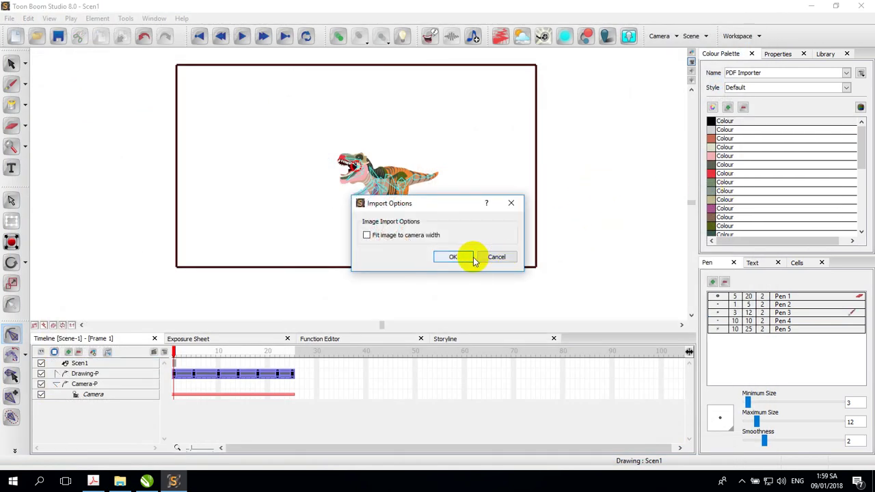
{"action": "left_click", "coordinate": [453, 258]}
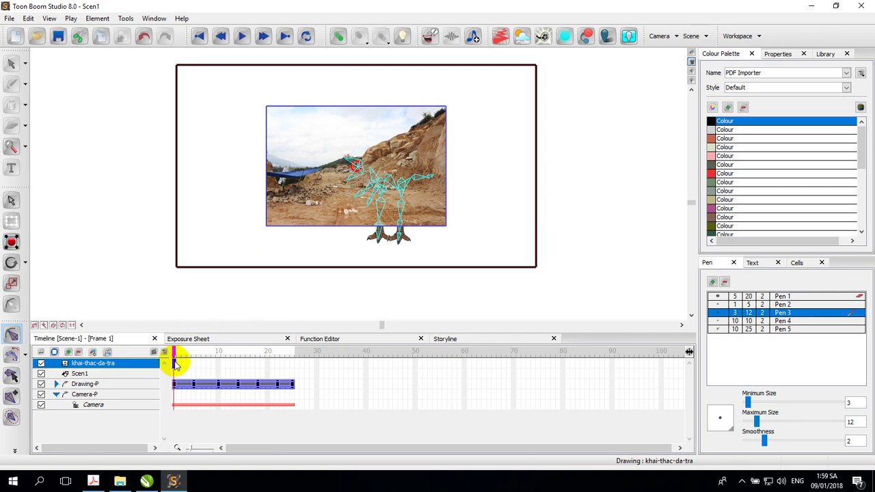
- Scale and position the quarry picture so it extends past all edges of the camera frame
{"action": "left_click", "coordinate": [10, 63]}
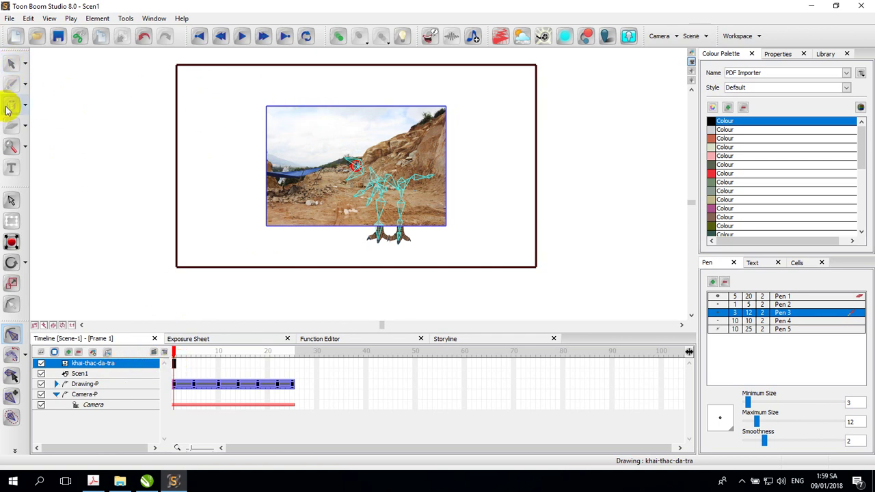
{"action": "left_click", "coordinate": [13, 225]}
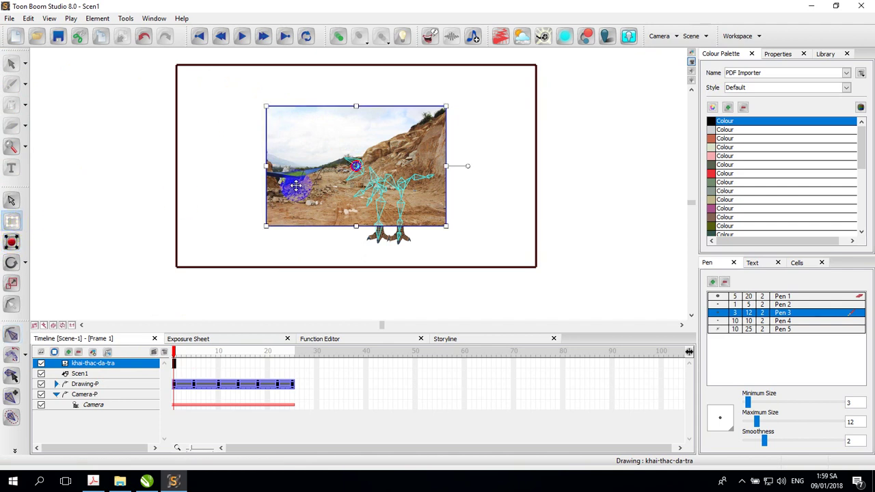
{"action": "left_click_drag", "start_coordinate": [266, 226], "coordinate": [175, 267]}
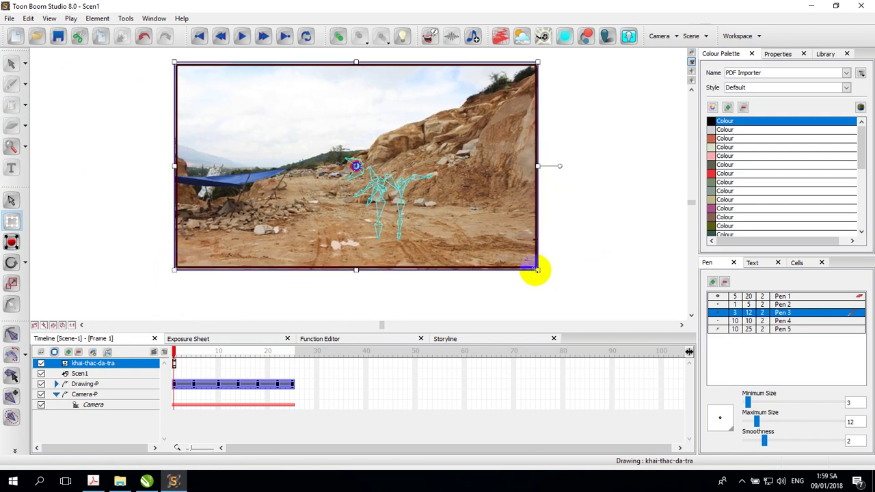
{"action": "left_click_drag", "start_coordinate": [537, 269], "coordinate": [569, 268]}
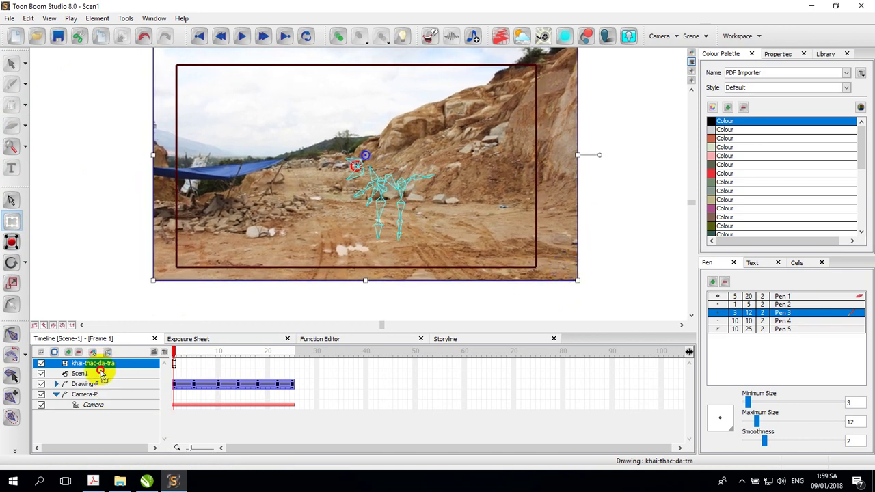
- Move the khai-thac-da-tra layer below Drawing-P so the picture sits behind the T-rex
{"action": "mouse_move", "coordinate": [101, 375]}
{"action": "left_mouse_down"}
{"action": "mouse_move", "coordinate": [101, 384]}
{"action": "mouse_move", "coordinate": [60, 387]}
{"action": "left_mouse_up"}
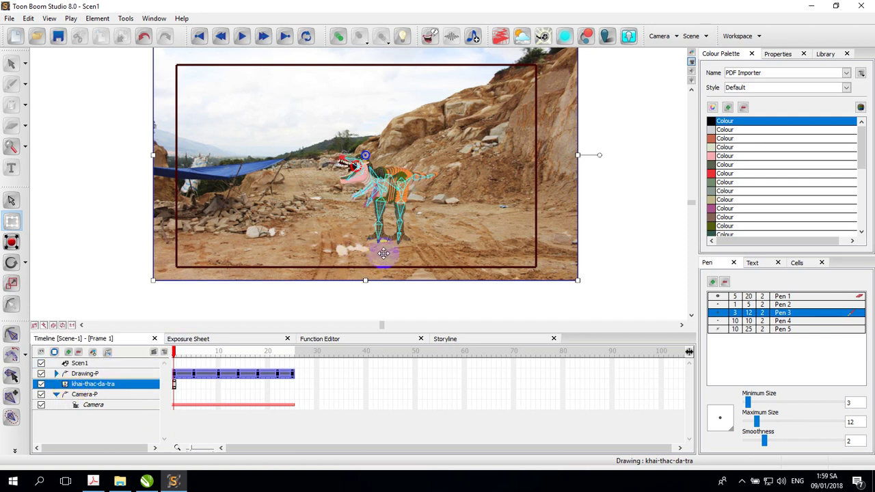
{"action": "left_click", "coordinate": [66, 72]}
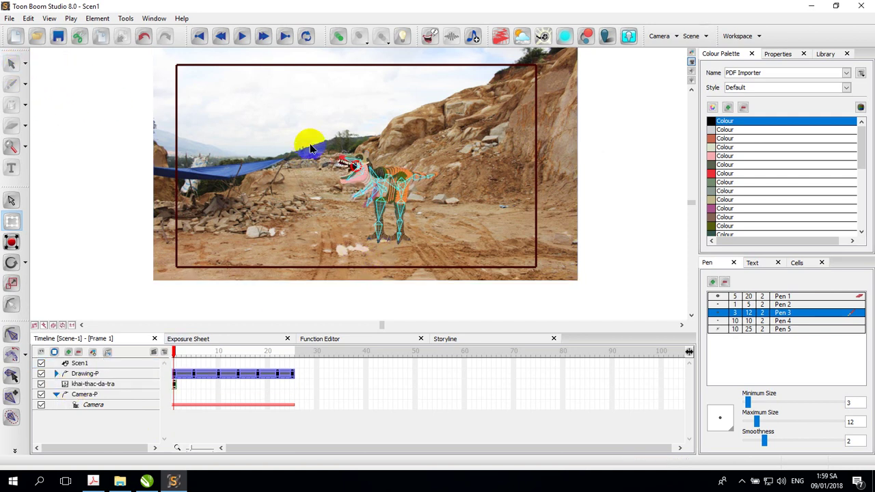
{"action": "left_click", "coordinate": [623, 201]}
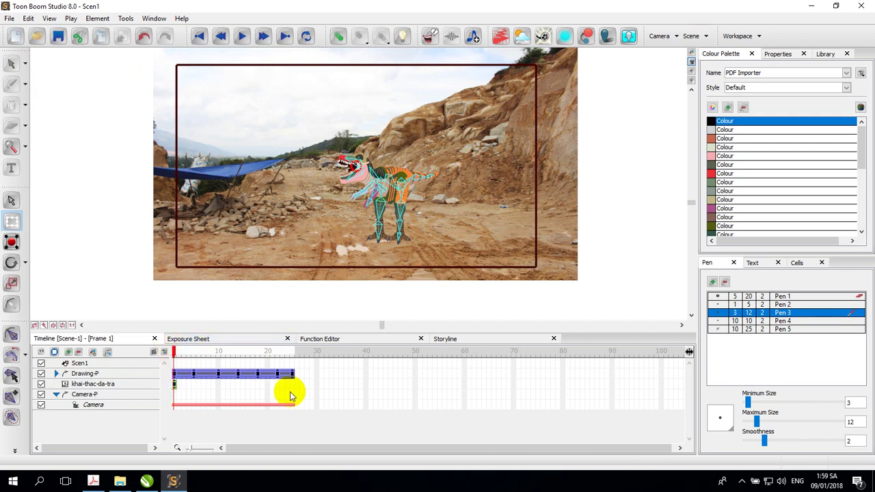
- Extend the quarry background's exposure from frame 1 to frame 100 and play the scene
{"action": "left_click", "coordinate": [175, 386]}
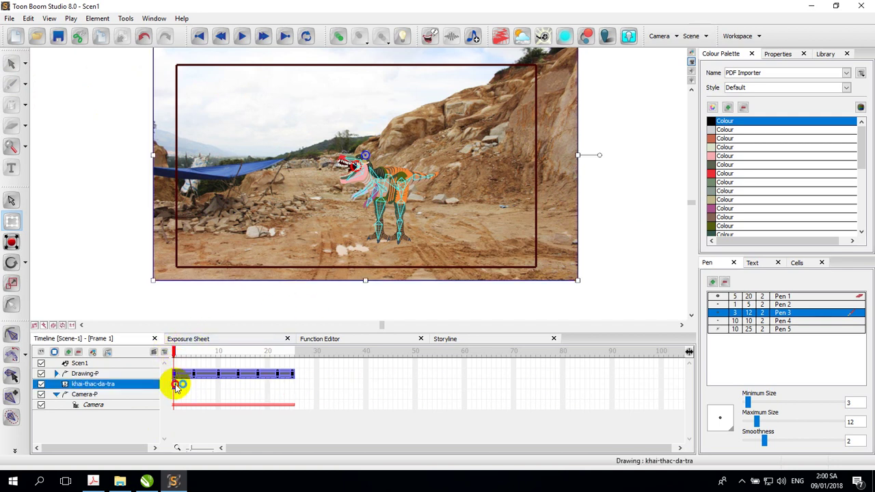
{"action": "left_click", "coordinate": [662, 384]}
{"action": "right_click", "coordinate": [663, 385]}
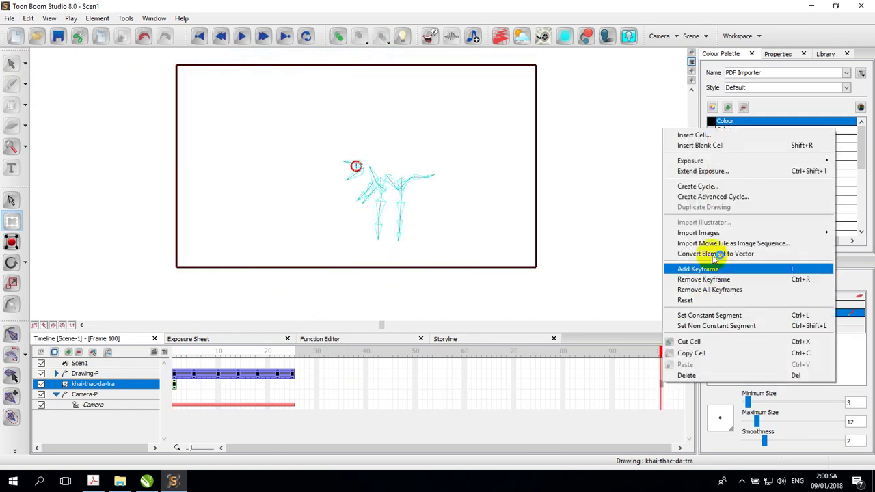
{"action": "left_click", "coordinate": [702, 172]}
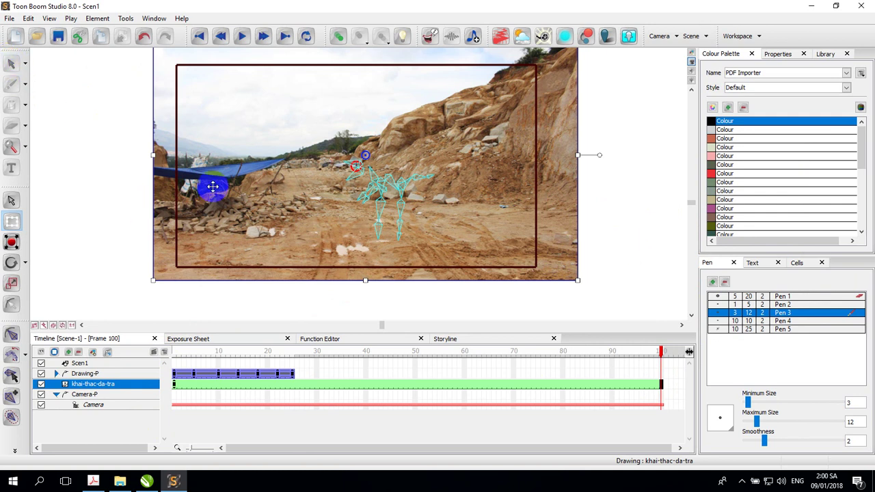
{"action": "left_click", "coordinate": [241, 36]}
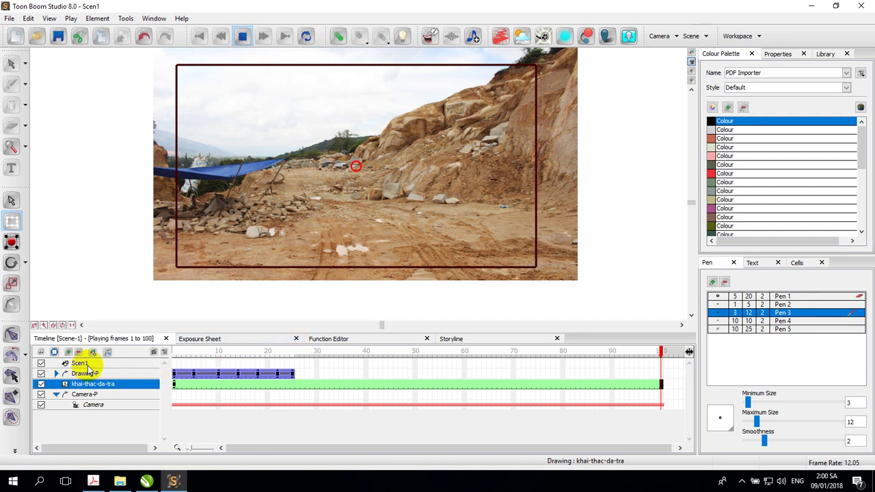
- Delete the Scen1 drawing element and add a parent peg above Drawing-P, with the new peg enabled
{"action": "left_click", "coordinate": [85, 363]}
{"action": "left_click", "coordinate": [77, 351]}
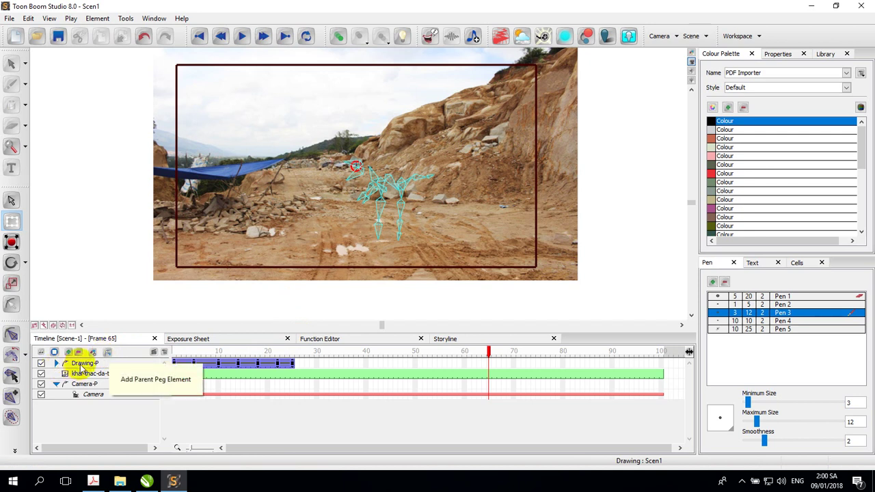
{"action": "left_click", "coordinate": [81, 366]}
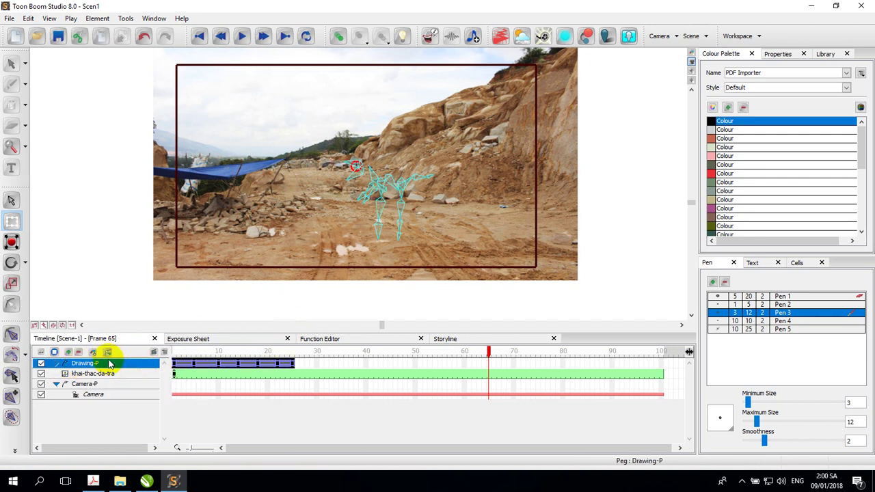
{"action": "left_click", "coordinate": [107, 353]}
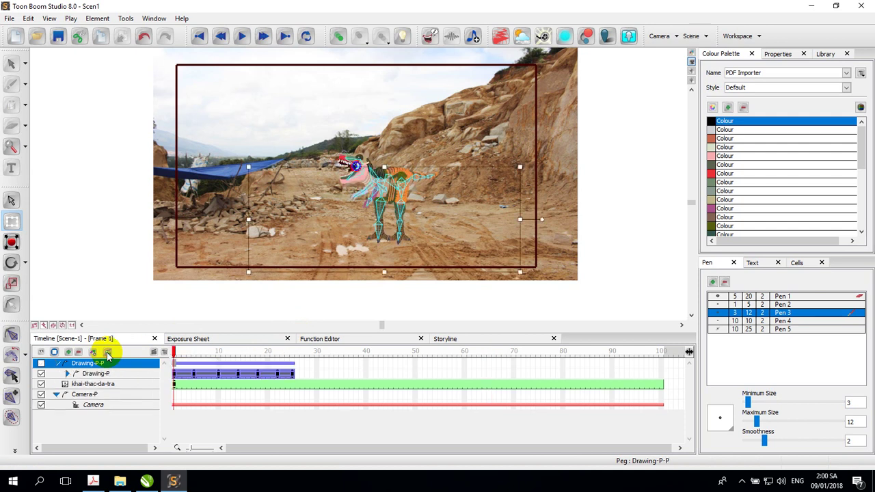
{"action": "left_click", "coordinate": [302, 367]}
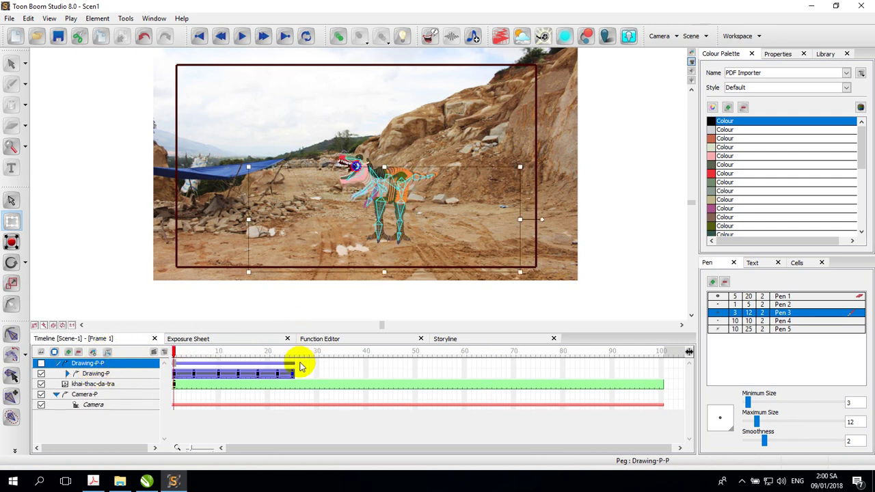
{"action": "left_click", "coordinate": [41, 367]}
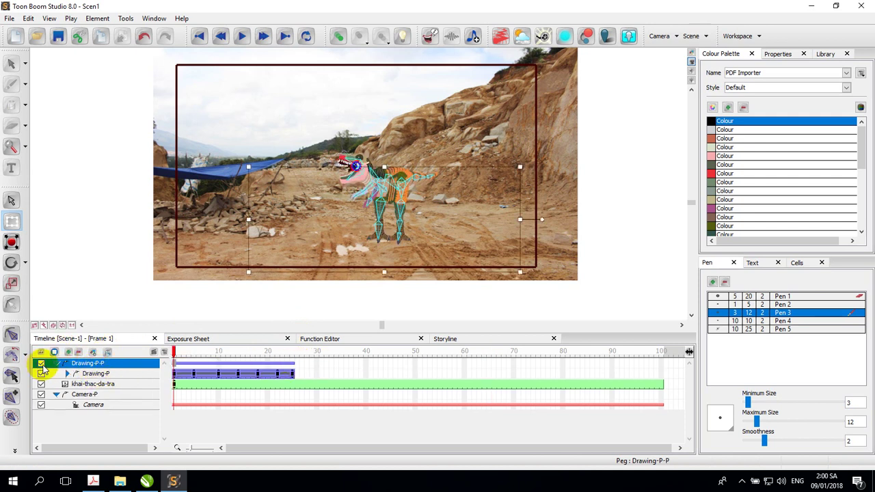
{"action": "left_click", "coordinate": [294, 370]}
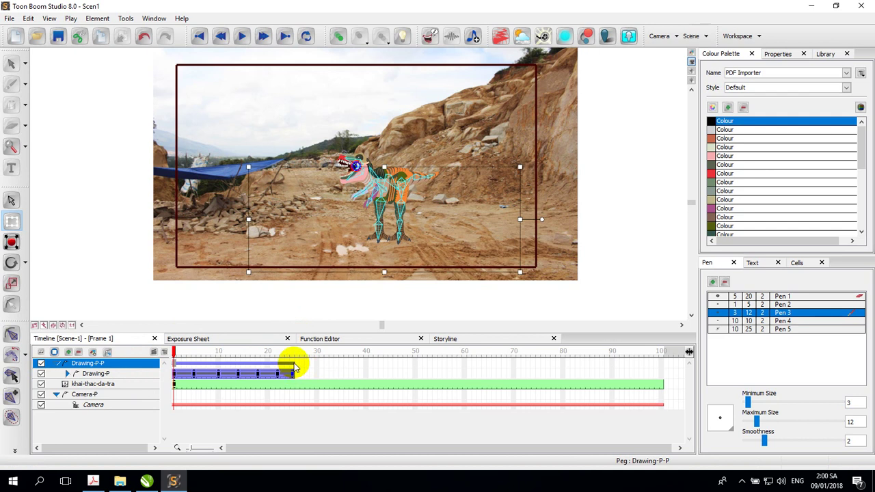
- Move the T-rex by its parent peg Drawing-P-P at frame 1 so it starts across the camera frame's right edge
{"action": "left_click", "coordinate": [82, 171]}
{"action": "left_click", "coordinate": [10, 250]}
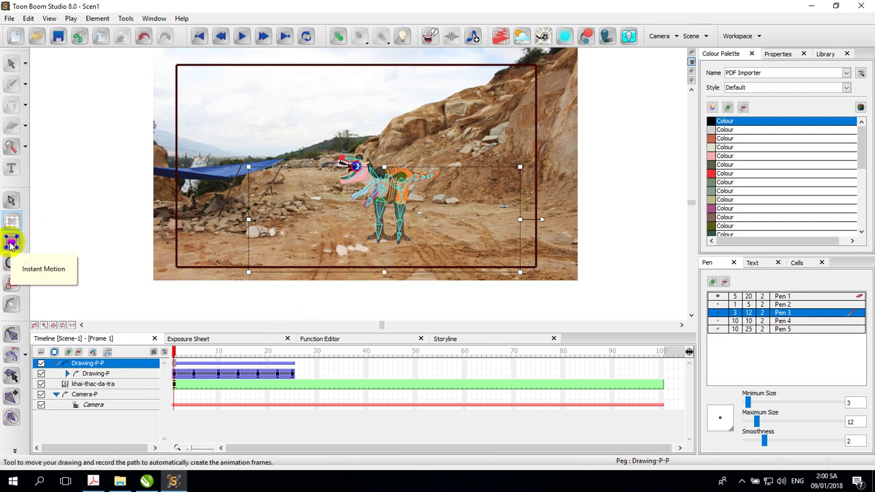
{"action": "left_click", "coordinate": [11, 243]}
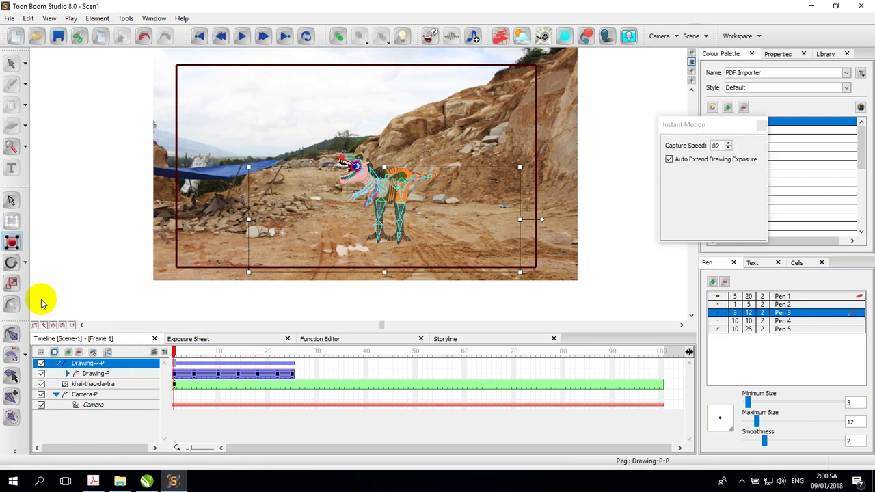
{"action": "left_click", "coordinate": [11, 201]}
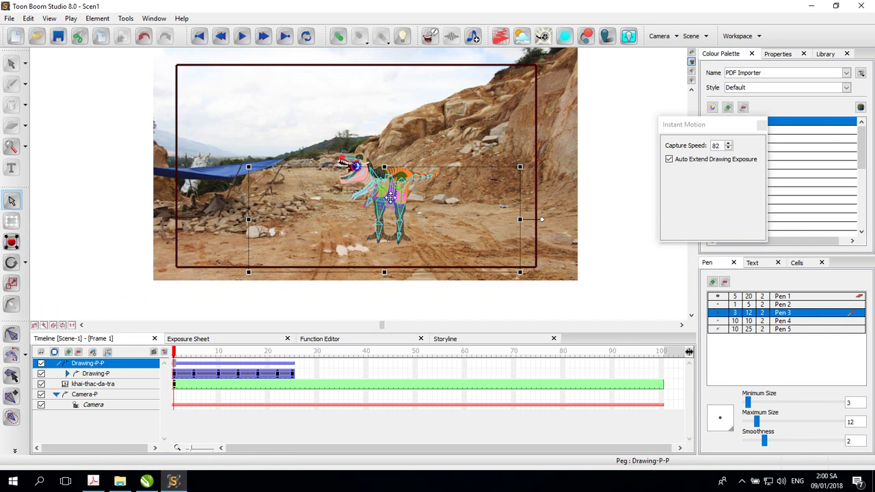
{"action": "left_click_drag", "start_coordinate": [389, 192], "coordinate": [569, 189]}
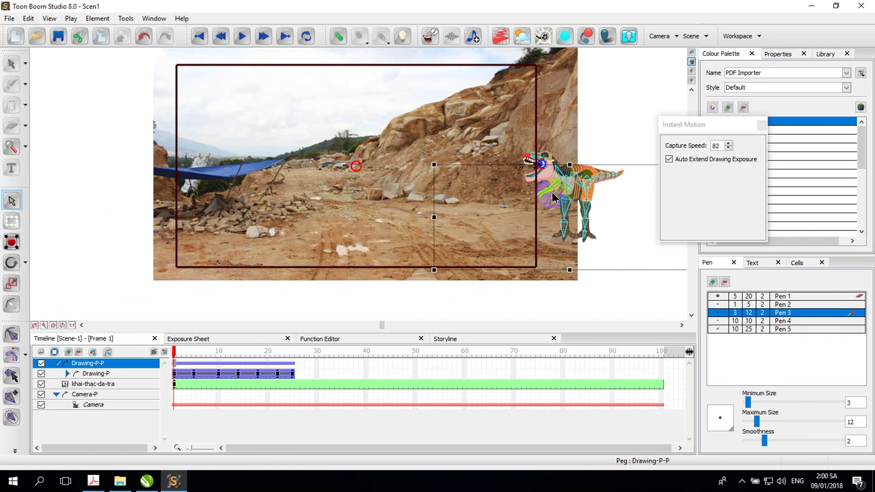
- Record the T-rex moving leftward across the quarry with Instant Motion at capture speed 82, and play the scene
{"action": "left_click", "coordinate": [11, 242]}
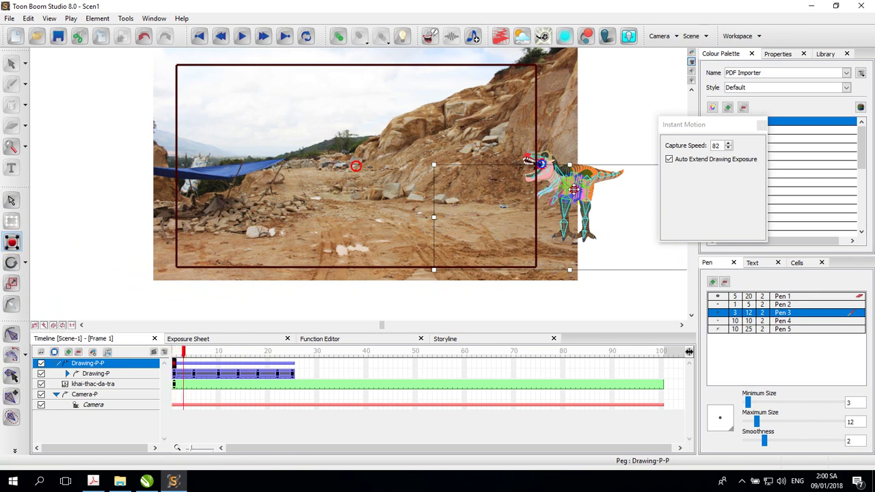
{"action": "left_click_drag", "start_coordinate": [575, 189], "coordinate": [262, 197]}
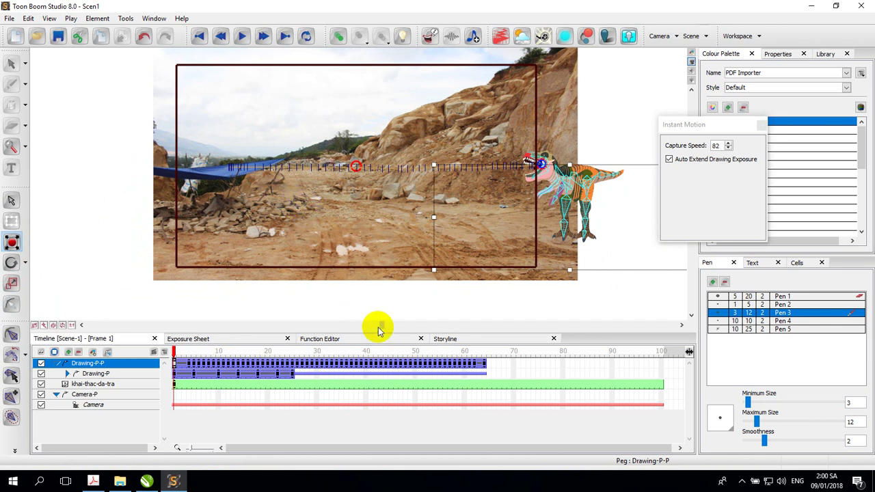
{"action": "left_click", "coordinate": [242, 38]}
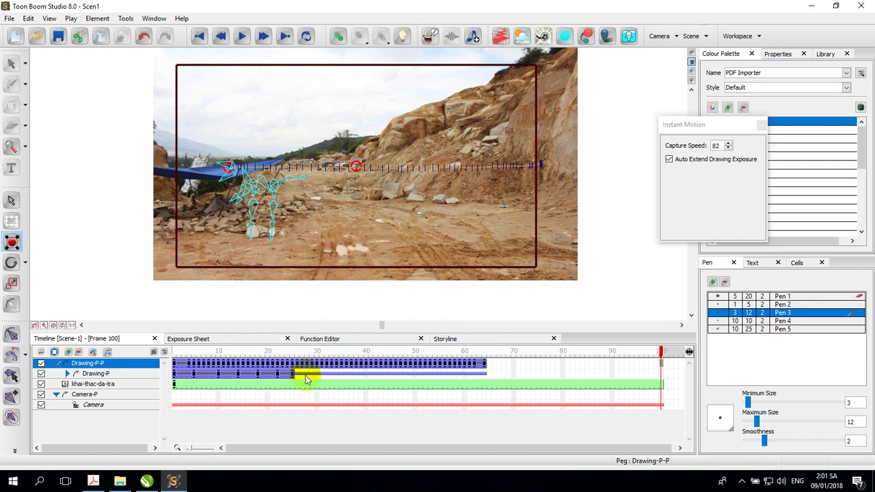
- Copy Drawing-P's walk keyframe cells from frame 1 to frame 25
{"action": "left_click", "coordinate": [175, 376]}
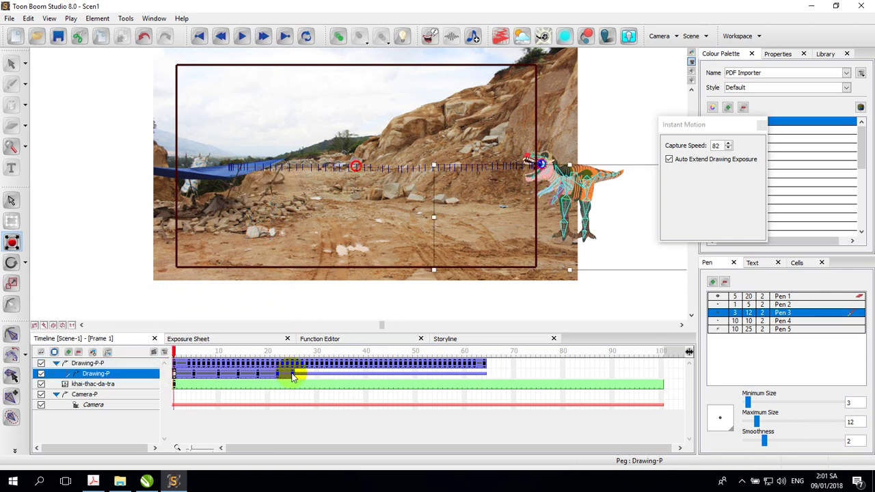
{"action": "left_click_drag", "start_coordinate": [292, 378], "coordinate": [293, 374]}
{"action": "left_click", "coordinate": [28, 18]}
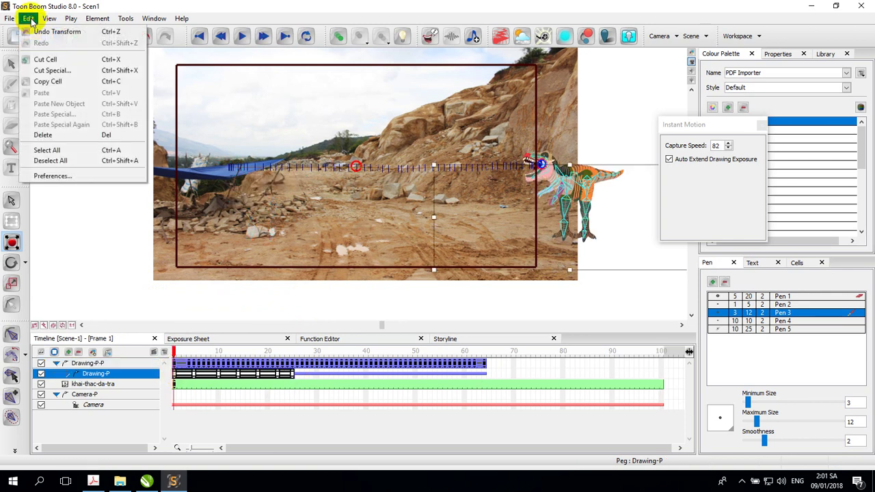
{"action": "left_click", "coordinate": [50, 83]}
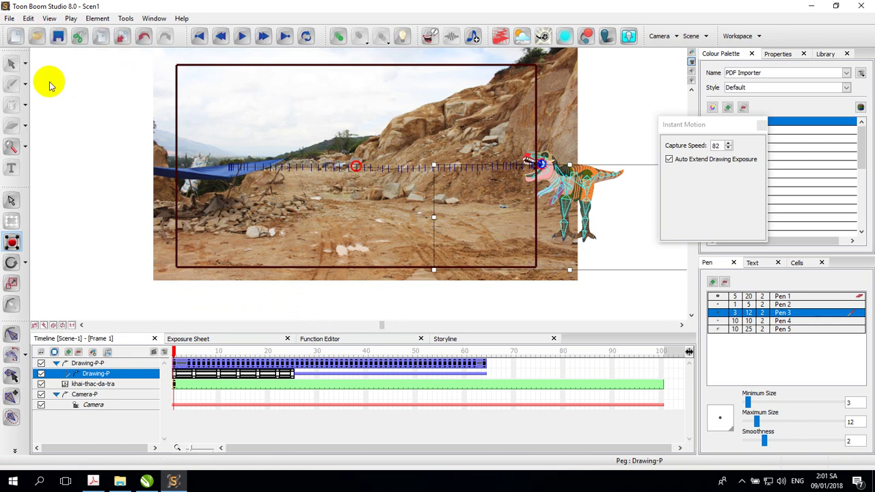
- Paste the walk cycle into Drawing-P at frame 28 using Paste Special, with Overwrite existing drawings and Update Colours enabled
{"action": "left_click", "coordinate": [308, 376]}
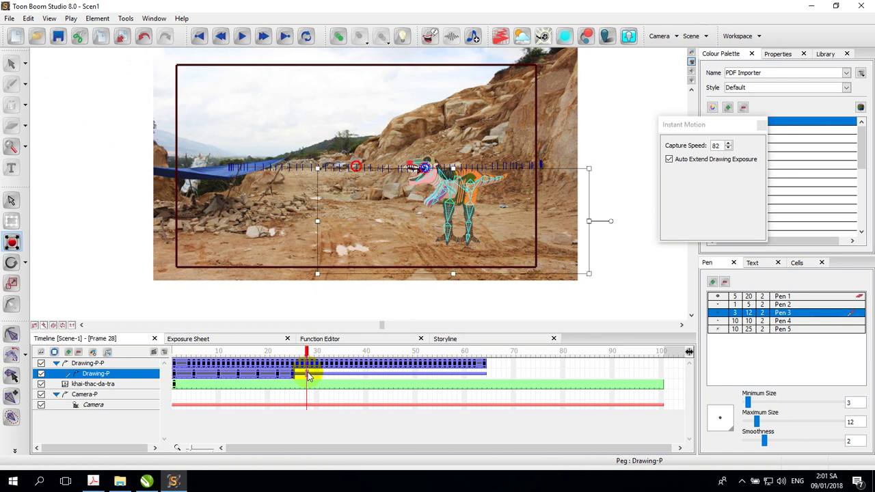
{"action": "left_click", "coordinate": [9, 18]}
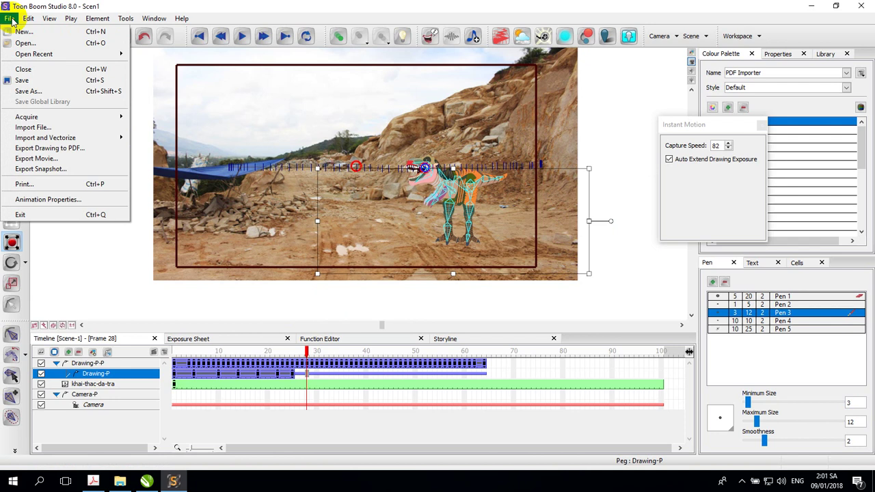
{"action": "mouse_move", "coordinate": [28, 20]}
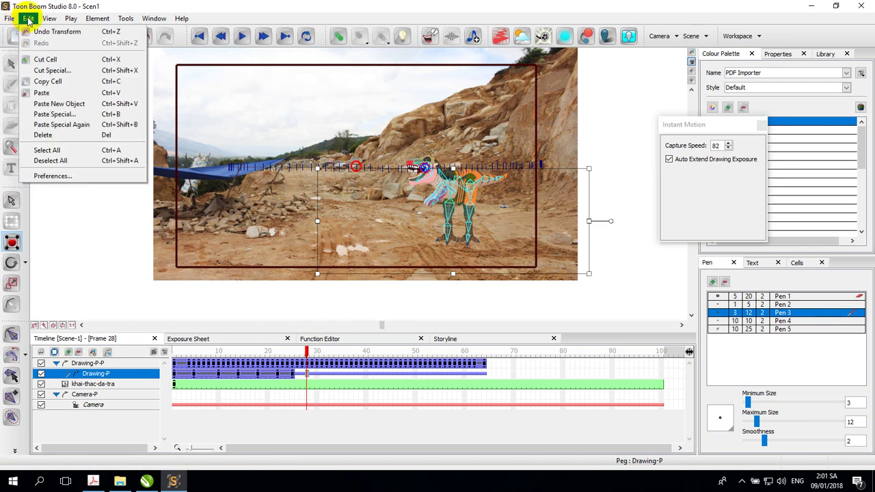
{"action": "left_click", "coordinate": [61, 117]}
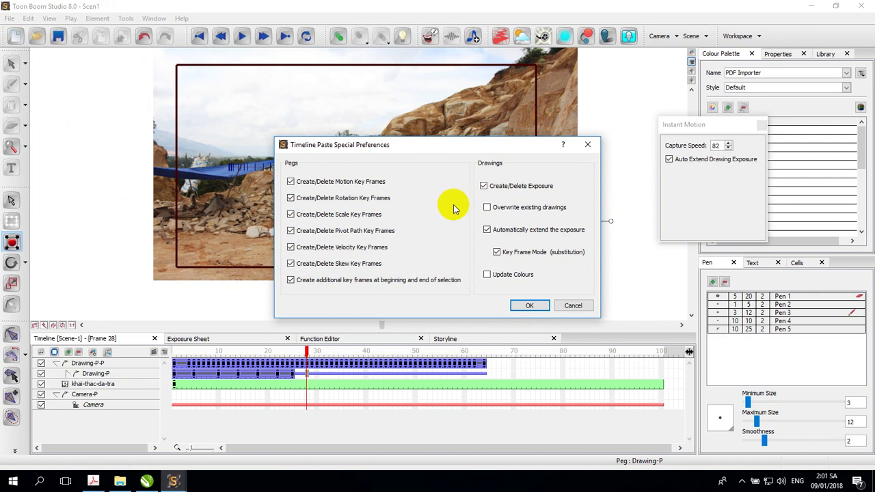
{"action": "left_click", "coordinate": [487, 207]}
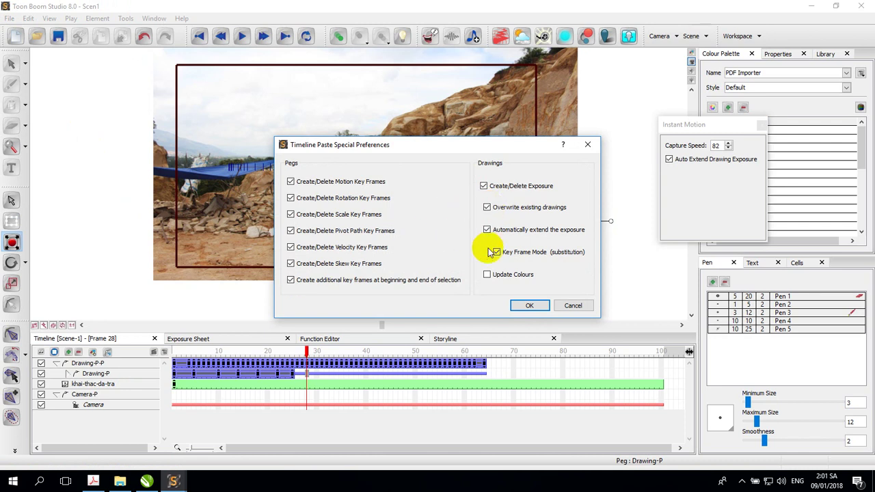
{"action": "left_click", "coordinate": [528, 305]}
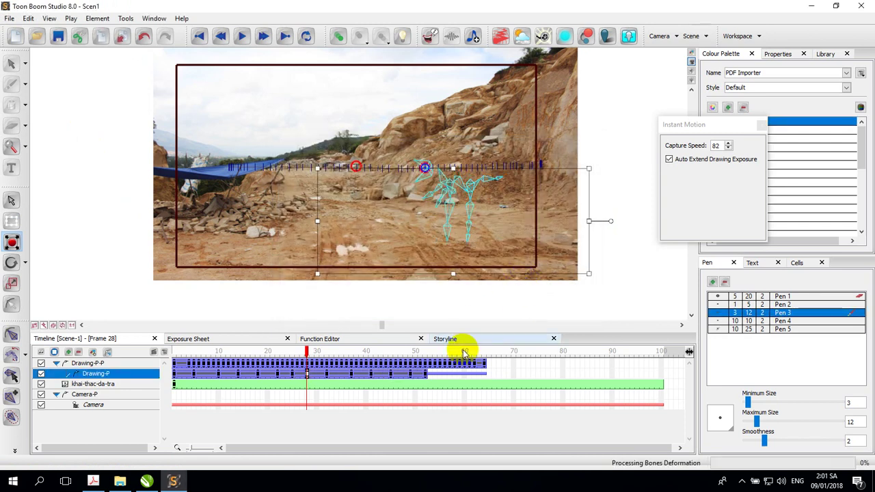
- Paste the walk cycle into Drawing-P again at frame 53 using Paste Special with the same options
{"action": "left_click", "coordinate": [436, 374]}
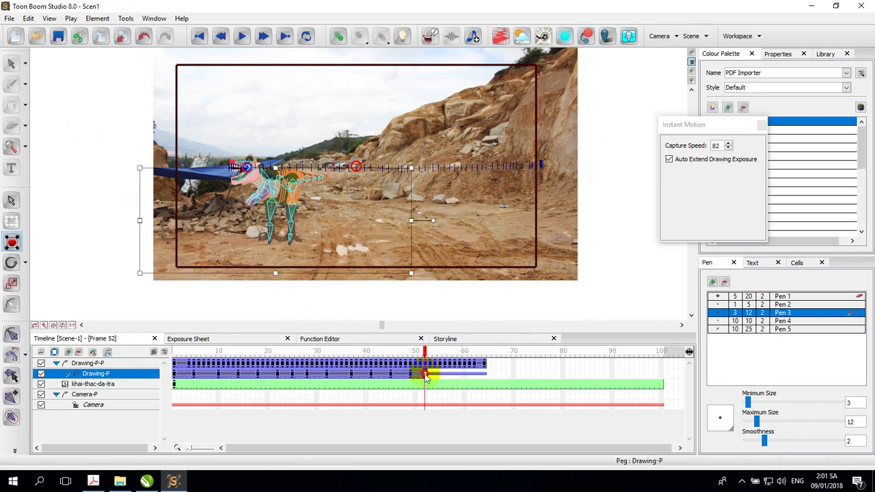
{"action": "left_click", "coordinate": [425, 376]}
{"action": "left_click", "coordinate": [429, 376]}
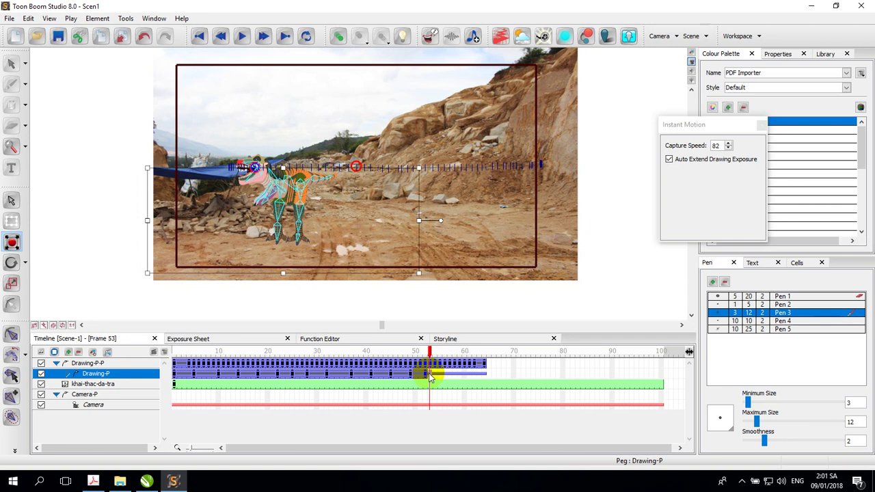
{"action": "left_click", "coordinate": [10, 18]}
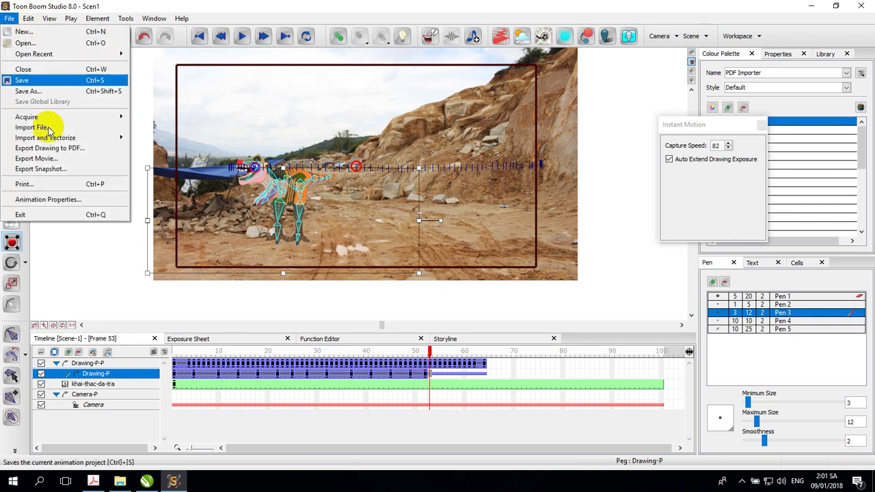
{"action": "mouse_move", "coordinate": [28, 18]}
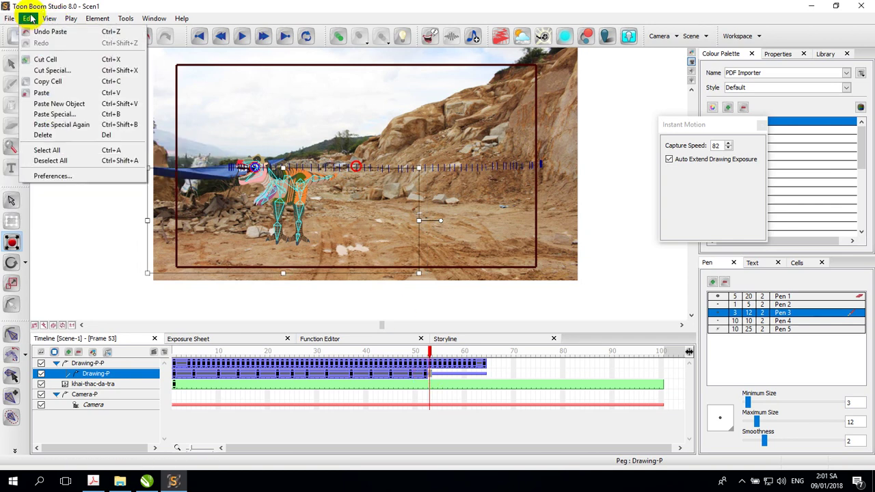
{"action": "left_click", "coordinate": [63, 116]}
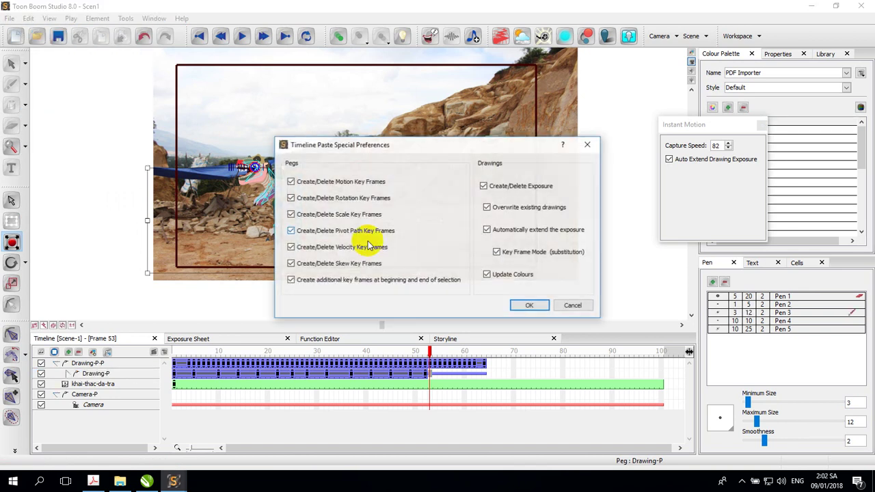
{"action": "left_click", "coordinate": [526, 305]}
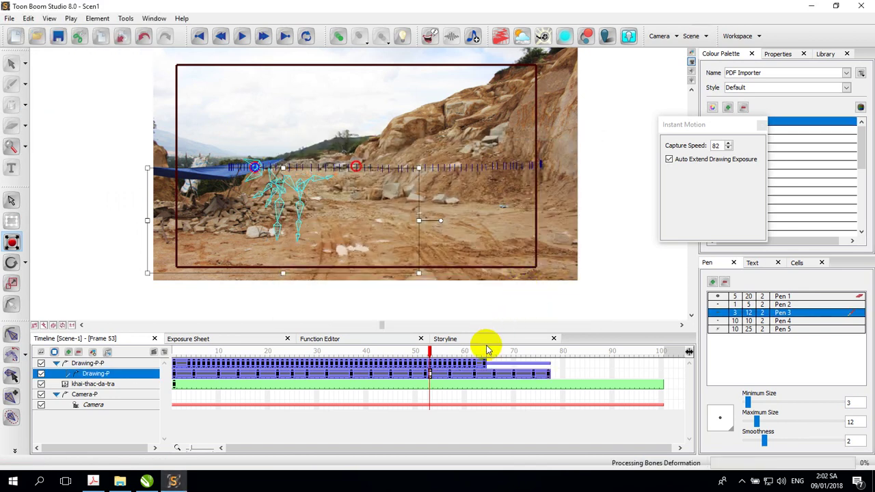
- Paste another copy of the walk cycle into Drawing-P at frame 78 using Paste Special with unchanged options
{"action": "left_click", "coordinate": [554, 375]}
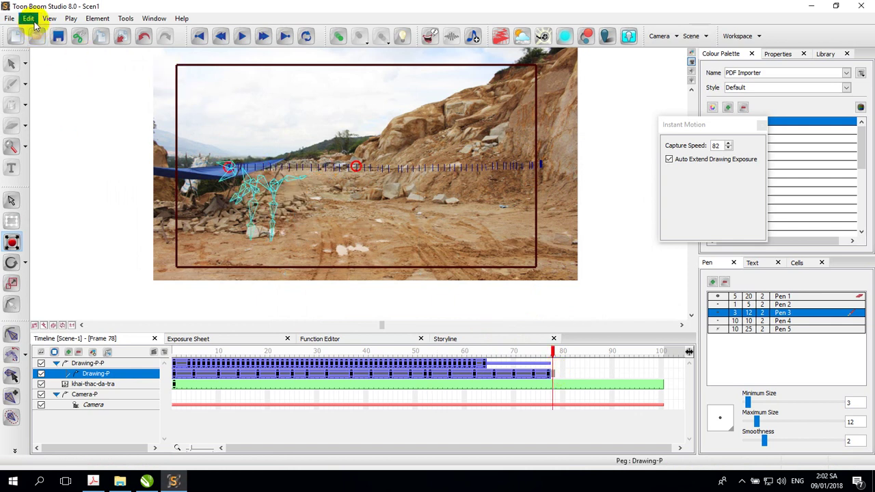
{"action": "left_click", "coordinate": [29, 18]}
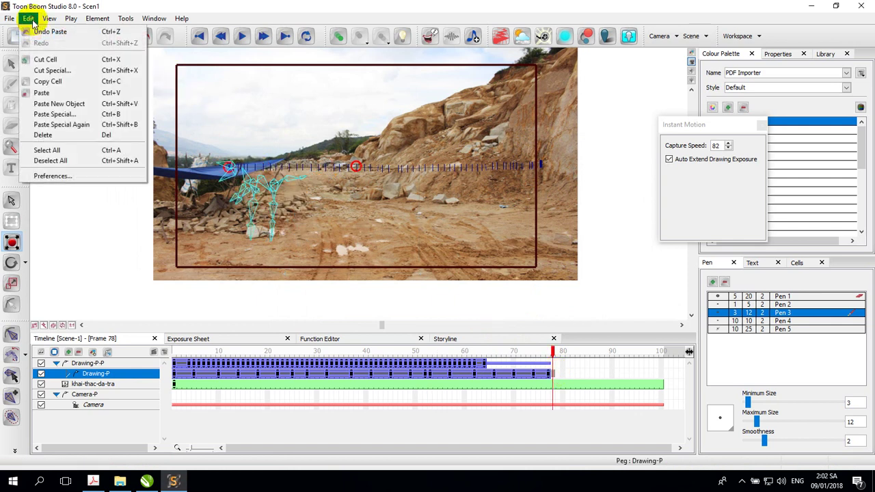
{"action": "left_click", "coordinate": [59, 115]}
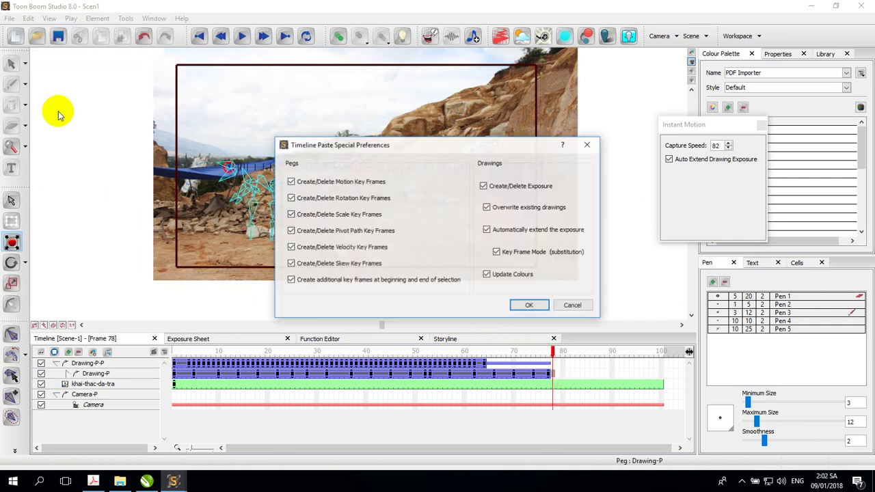
{"action": "left_click", "coordinate": [519, 302]}
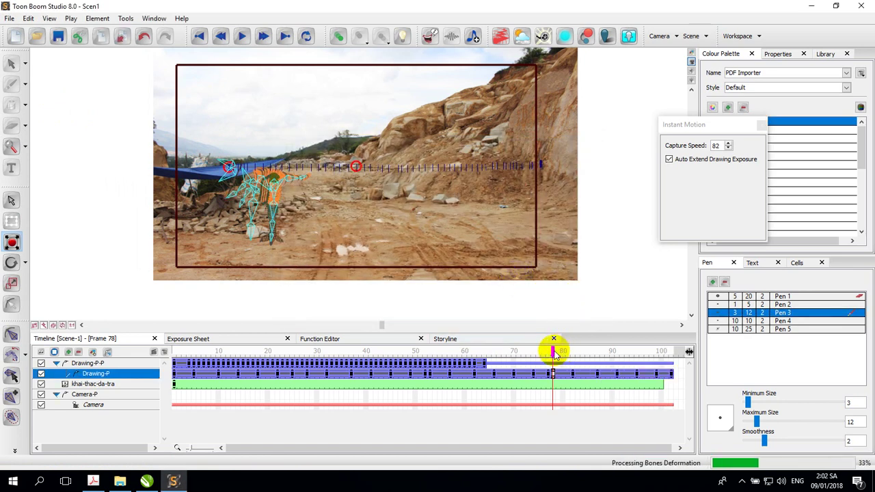
- Play the whole scene from frame 1 and inspect frame 101
{"action": "left_click_drag", "start_coordinate": [553, 351], "coordinate": [172, 348]}
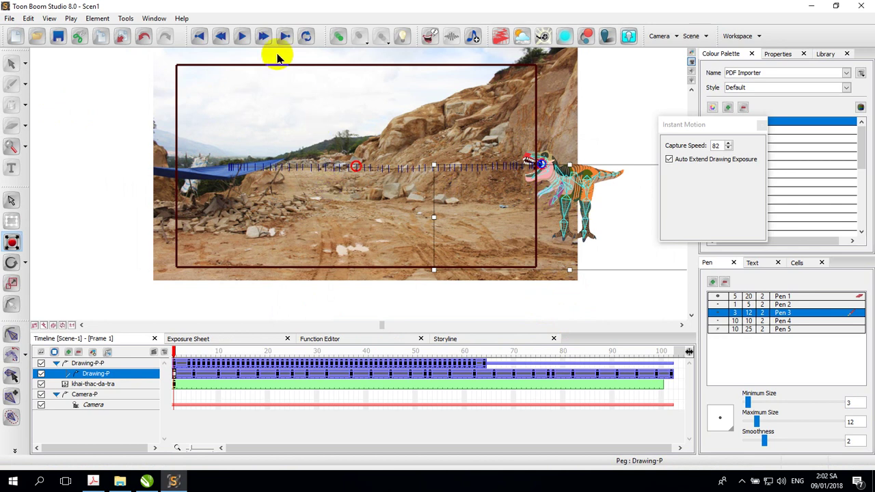
{"action": "left_click", "coordinate": [241, 40]}
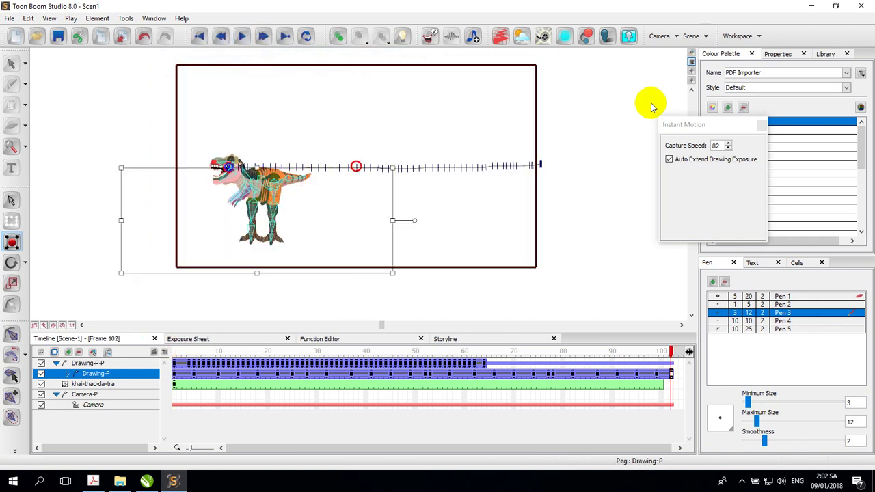
{"action": "left_click", "coordinate": [665, 357]}
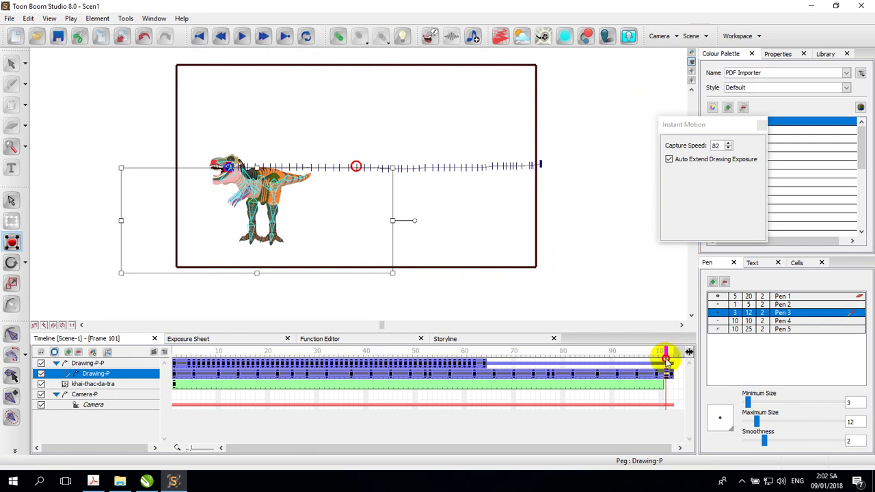
- Examine where the Drawing-P-P, Drawing-P and khai-thac-da-tra layers end around frames 100 to 102, including the keyframe options
{"action": "left_click", "coordinate": [661, 361]}
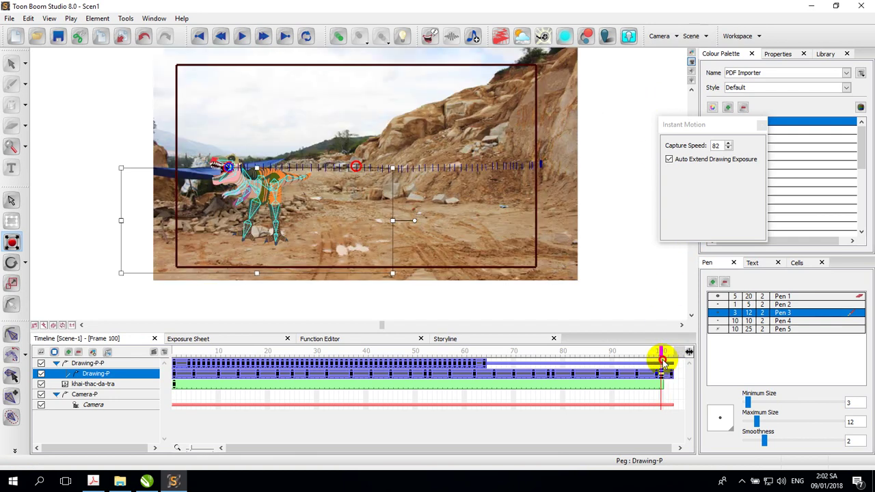
{"action": "left_click", "coordinate": [666, 362]}
{"action": "left_click", "coordinate": [662, 362]}
{"action": "left_click", "coordinate": [668, 378]}
{"action": "left_click", "coordinate": [667, 377]}
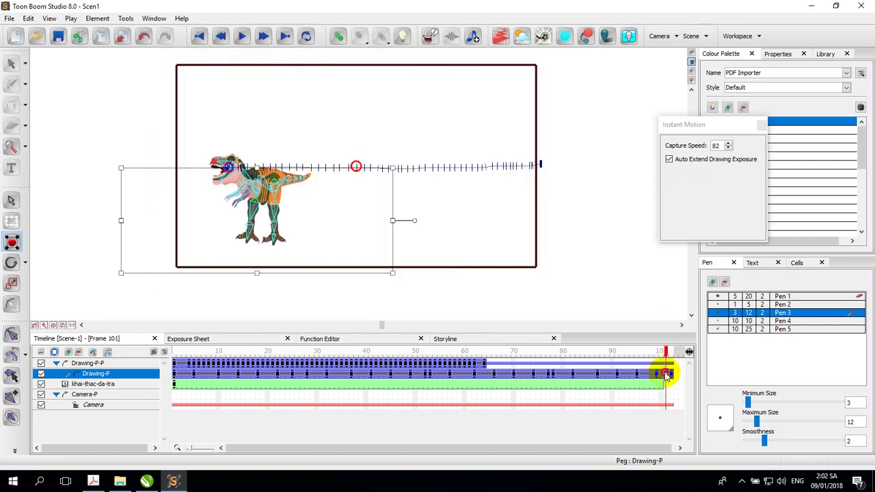
{"action": "left_click", "coordinate": [665, 364]}
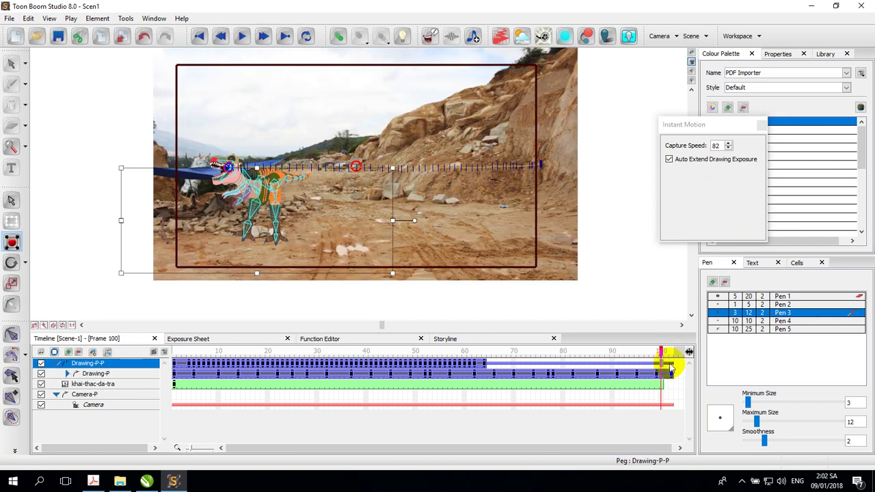
{"action": "right_click", "coordinate": [673, 366]}
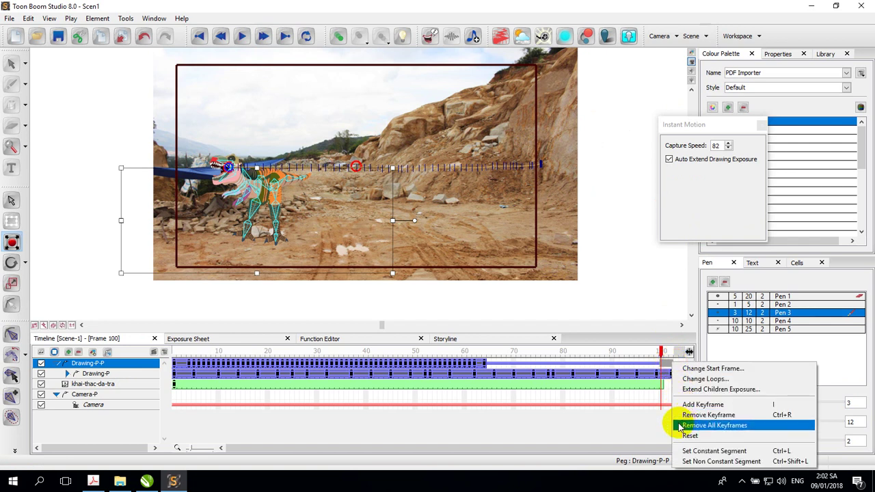
{"action": "left_click", "coordinate": [668, 374]}
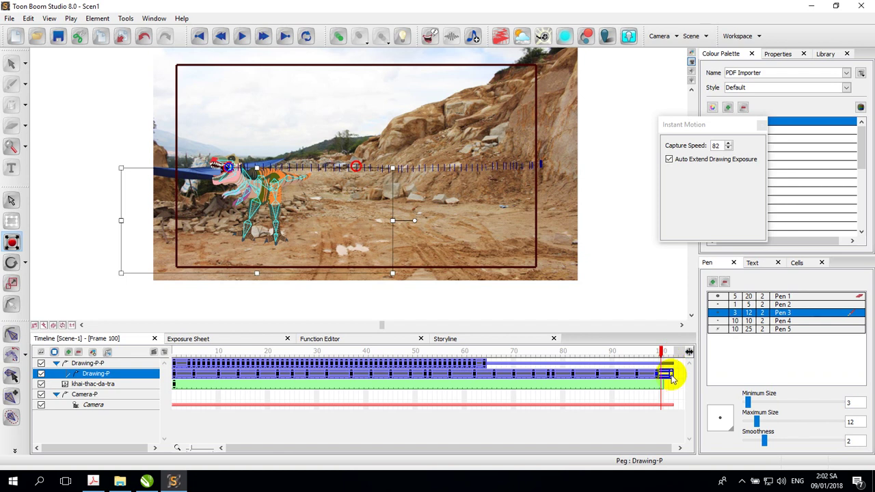
{"action": "left_click", "coordinate": [662, 383]}
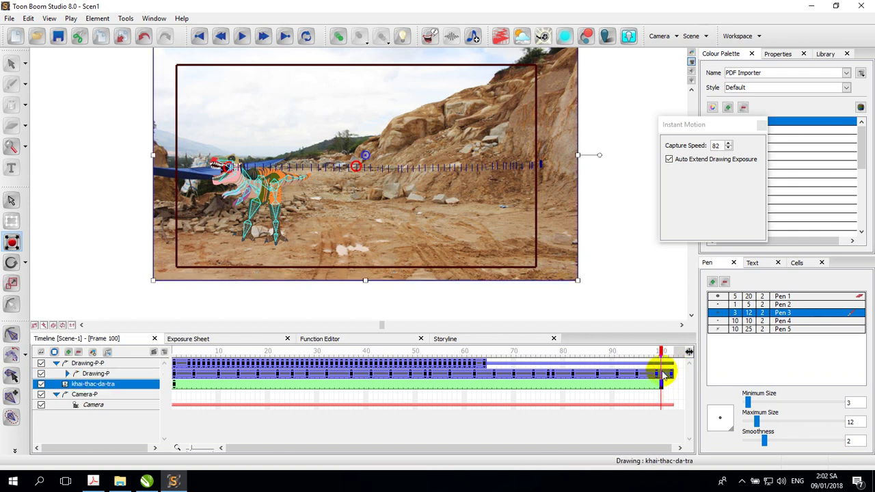
{"action": "left_click", "coordinate": [663, 374]}
{"action": "right_click", "coordinate": [672, 378]}
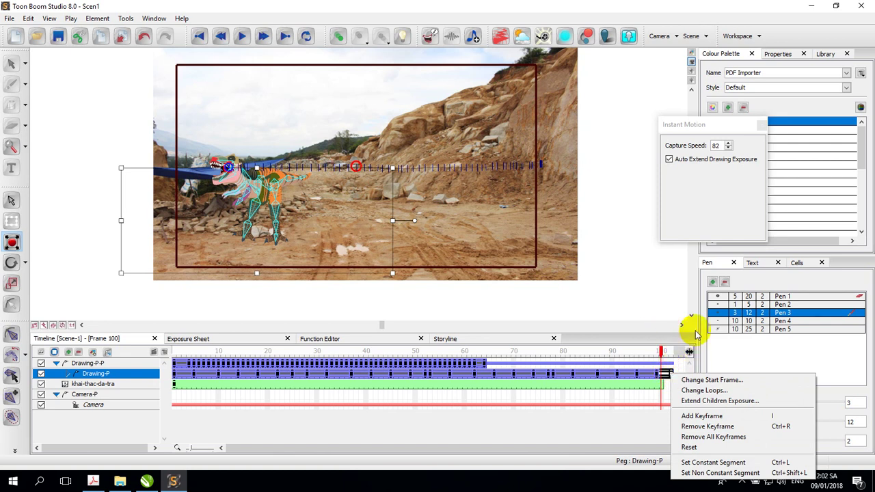
- Close the Instant Motion window and make the timeline area taller
{"action": "left_click", "coordinate": [755, 125]}
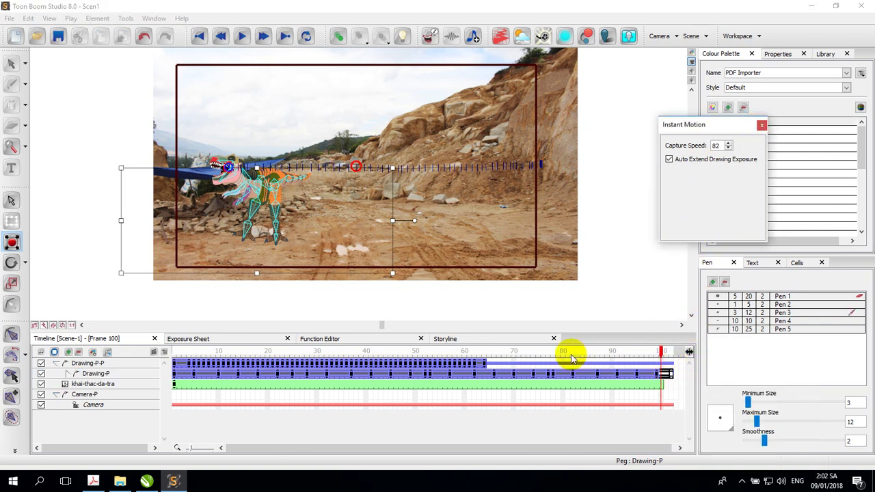
{"action": "left_click", "coordinate": [762, 125]}
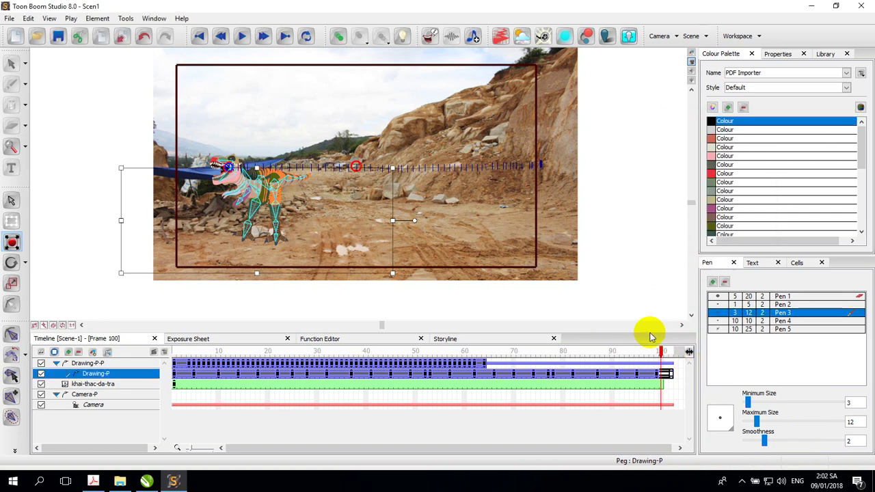
{"action": "left_click_drag", "start_coordinate": [650, 331], "coordinate": [639, 250]}
- Try to reset the last cells of Drawing-P and all its skeleton layers from frame 101 onward
{"action": "left_click", "coordinate": [667, 294]}
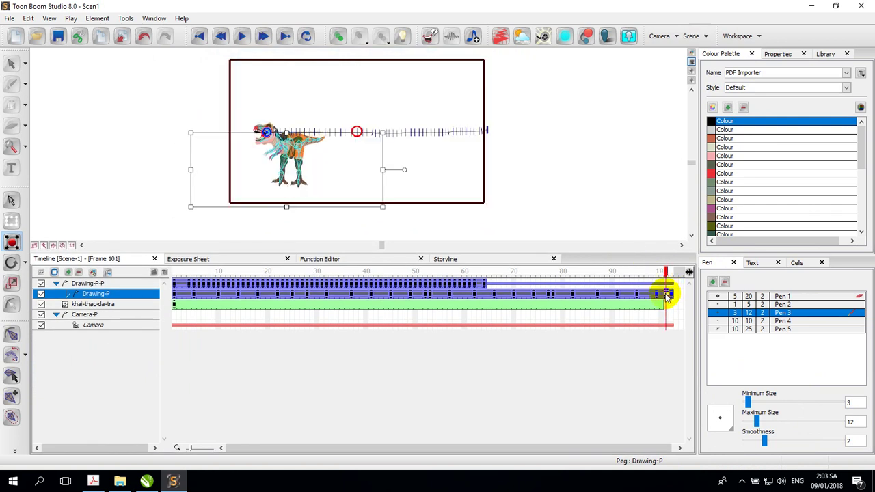
{"action": "left_click", "coordinate": [69, 294]}
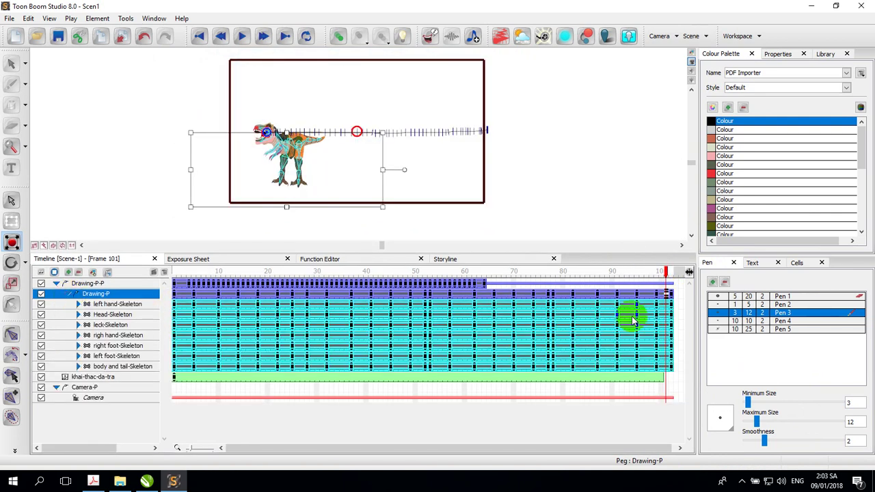
{"action": "left_click", "coordinate": [667, 295]}
{"action": "left_click_drag", "start_coordinate": [667, 296], "coordinate": [671, 367]}
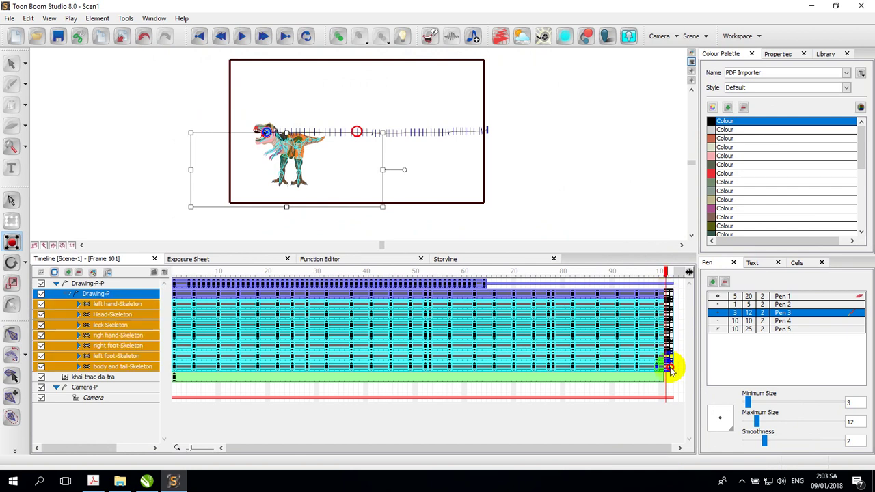
{"action": "right_click", "coordinate": [671, 369]}
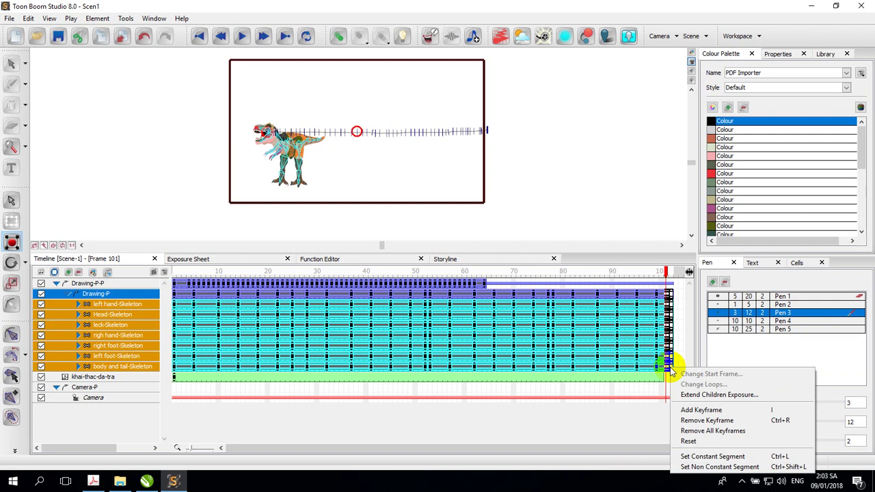
{"action": "left_click", "coordinate": [689, 442]}
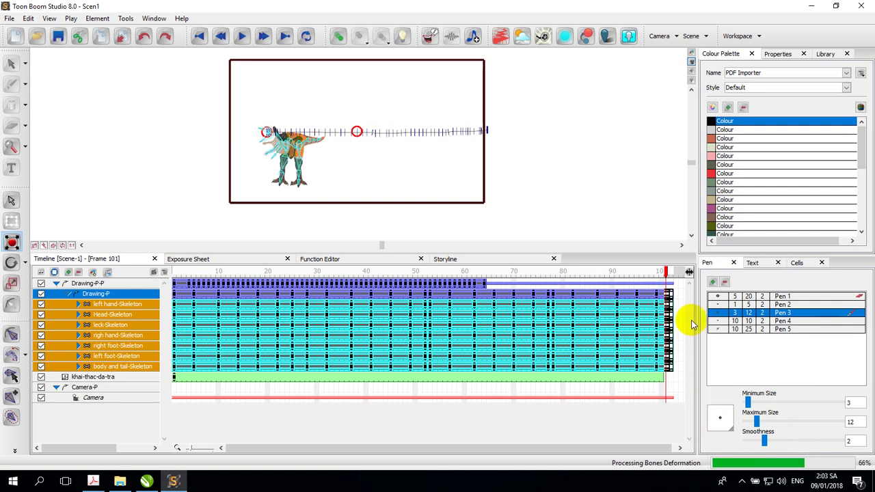
- Extend the exposure of the khai-thac-da-tra background to frame 102
{"action": "left_click", "coordinate": [673, 379]}
{"action": "right_click", "coordinate": [673, 379]}
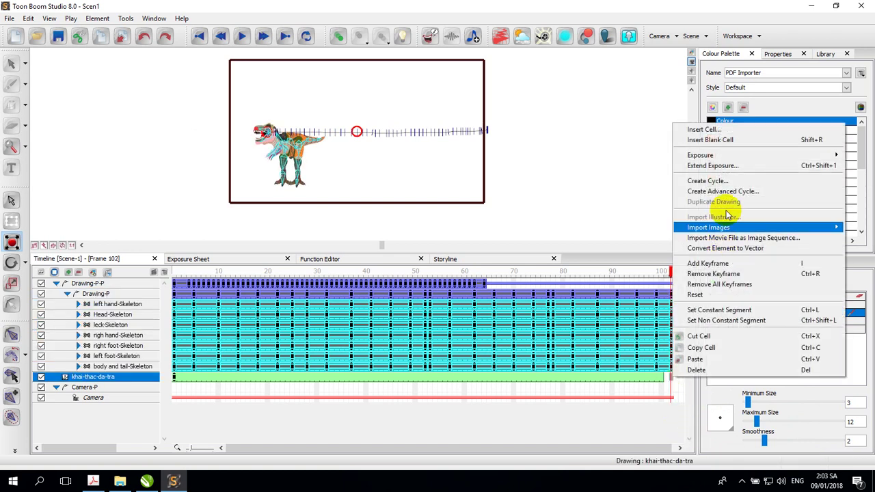
{"action": "left_click", "coordinate": [722, 166]}
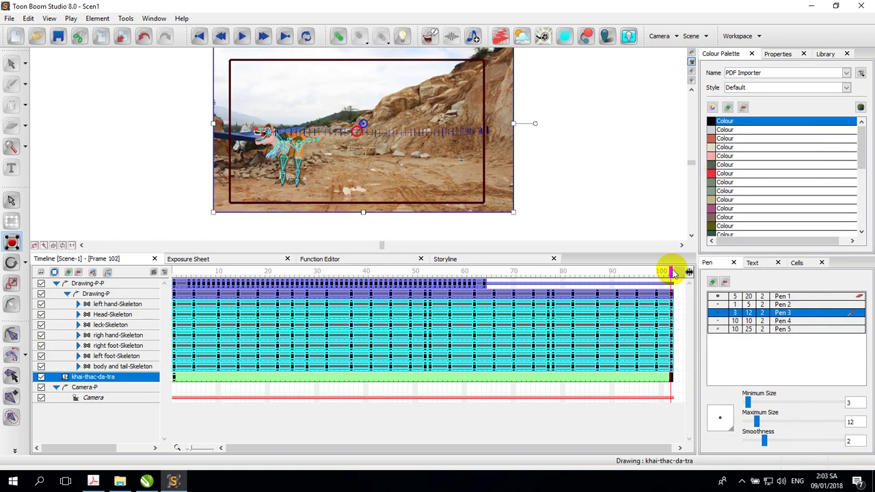
- Collapse the Drawing-P skeleton layers, restore the larger scene view and play the animation from frame 2
{"action": "left_click_drag", "start_coordinate": [670, 272], "coordinate": [179, 292]}
{"action": "left_click", "coordinate": [53, 284]}
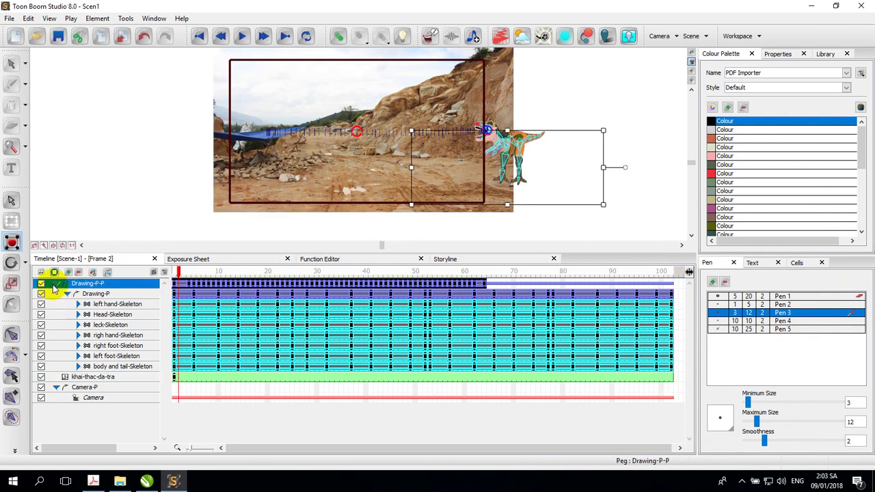
{"action": "left_click", "coordinate": [67, 294]}
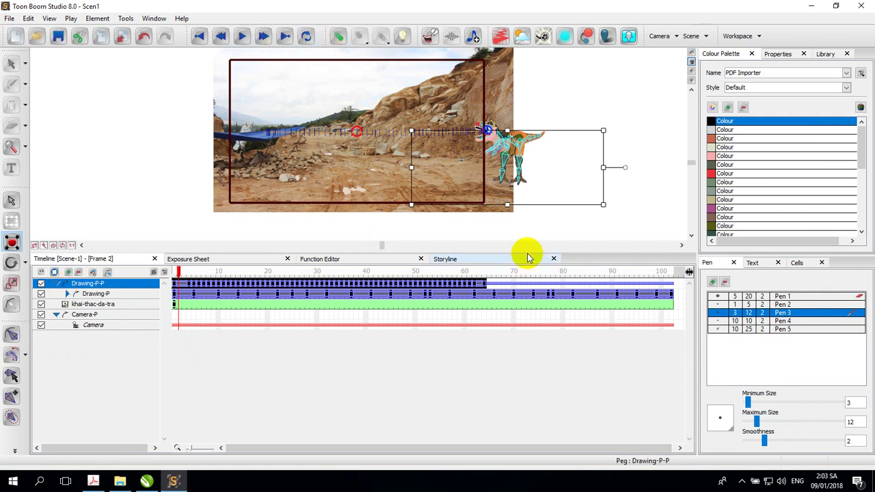
{"action": "left_click_drag", "start_coordinate": [526, 252], "coordinate": [544, 350]}
{"action": "left_click", "coordinate": [243, 36]}
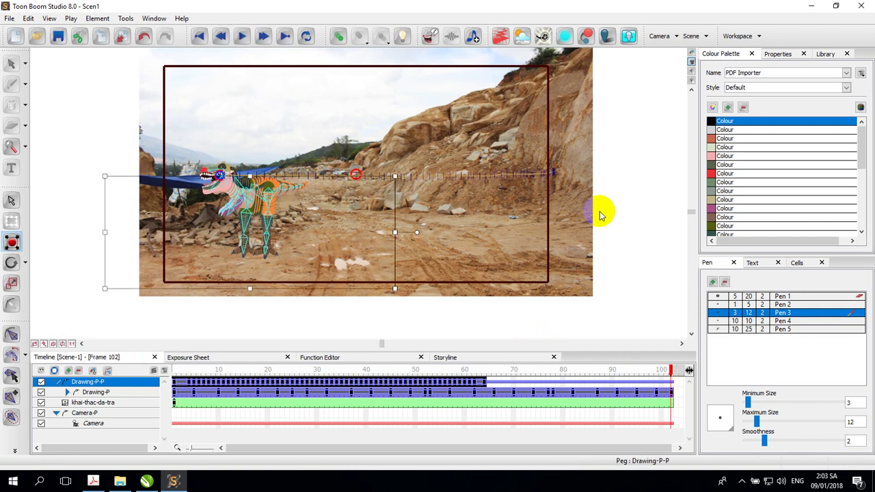
- Set up a movie export in AVI format with Full Movie as the export type
{"action": "left_click", "coordinate": [10, 19]}
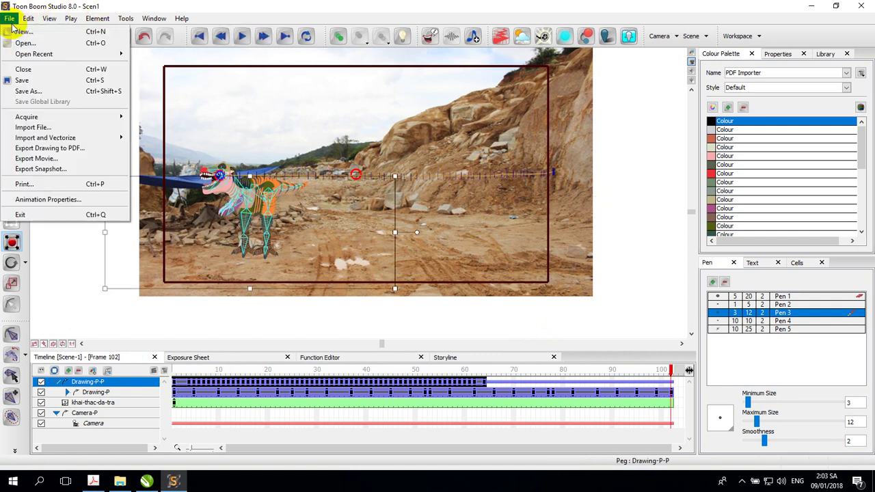
{"action": "left_click", "coordinate": [59, 158]}
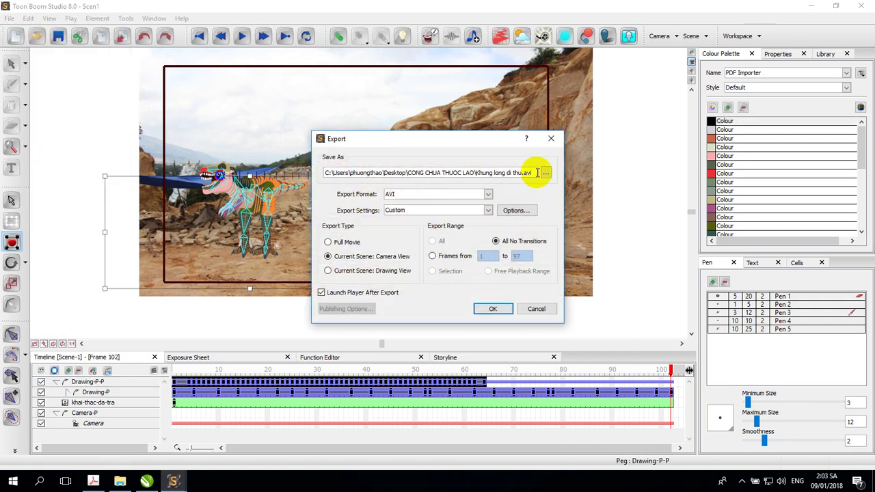
{"action": "left_click", "coordinate": [329, 243]}
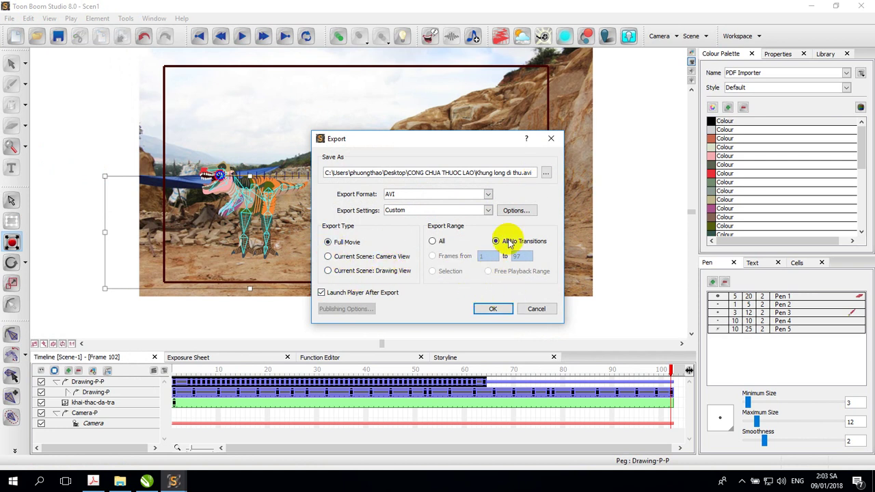
- Export the movie as Khung long di thu into the Dinasor folder on the Desktop, and close the playback window when done
{"action": "left_click", "coordinate": [546, 172]}
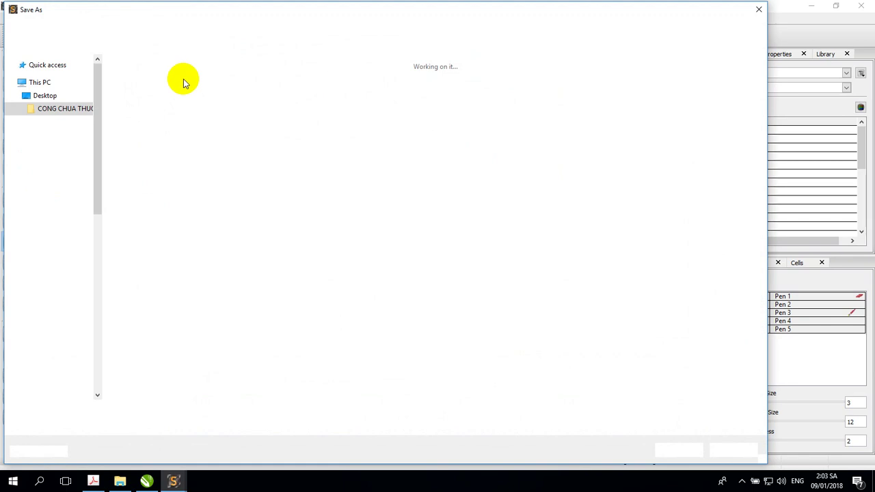
{"action": "left_click", "coordinate": [53, 84]}
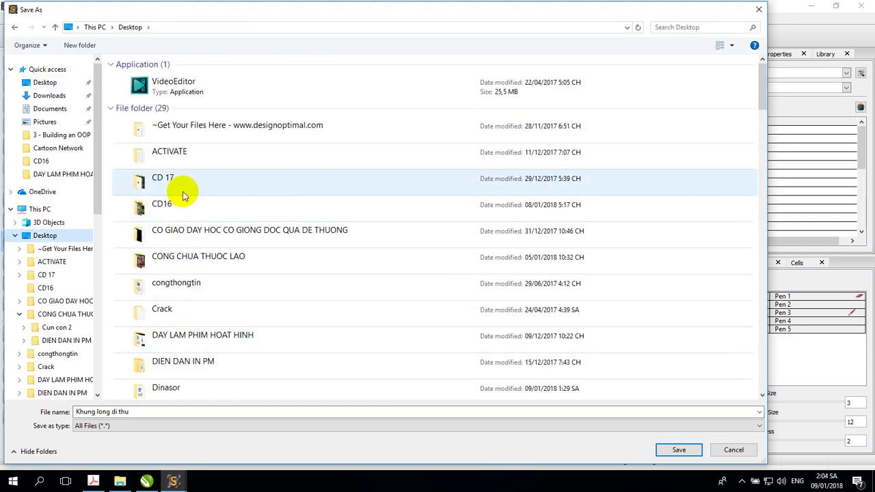
{"action": "double_click", "coordinate": [172, 388]}
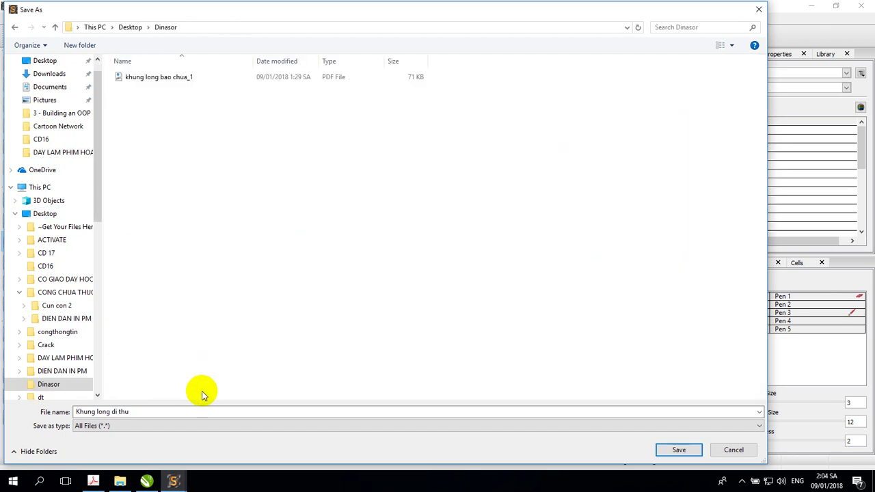
{"action": "left_click", "coordinate": [677, 450]}
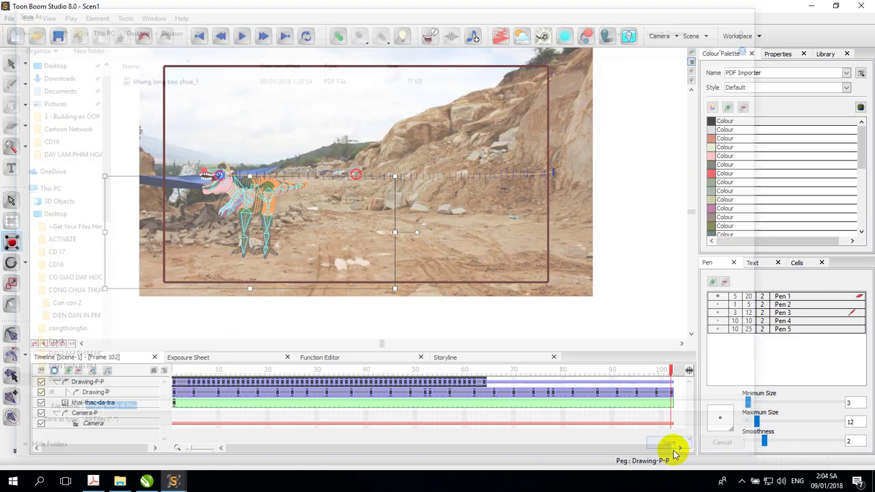
{"action": "left_click", "coordinate": [498, 310]}
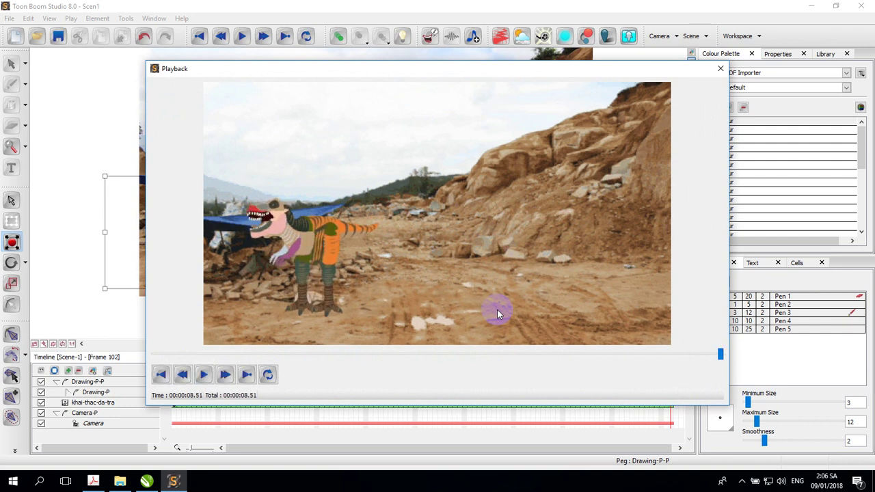
{"action": "left_click", "coordinate": [721, 71]}
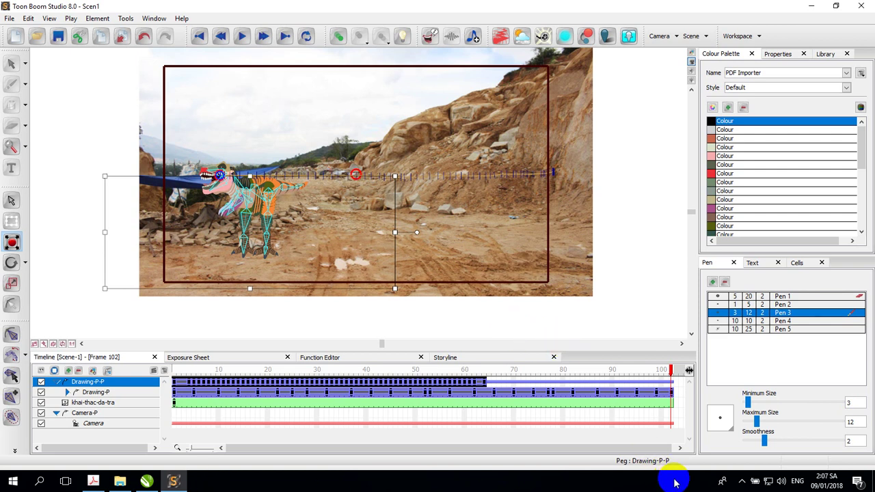
{"action": "left_click", "coordinate": [743, 482]}
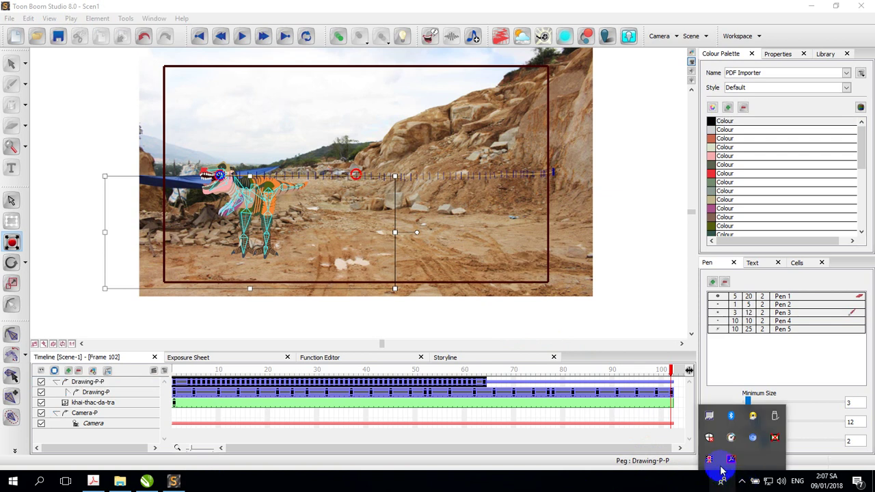